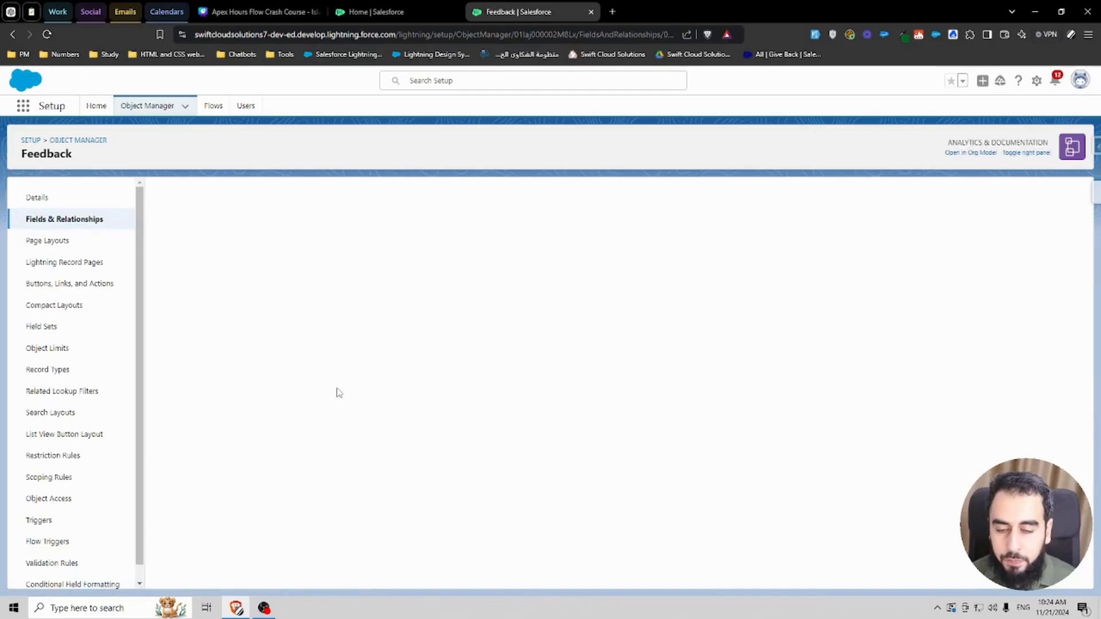
Step: Review the Feedback object's Rate Your Experience picklist values and the Customer Feedback slide's form fields
scroll(336, 393, down, 4)
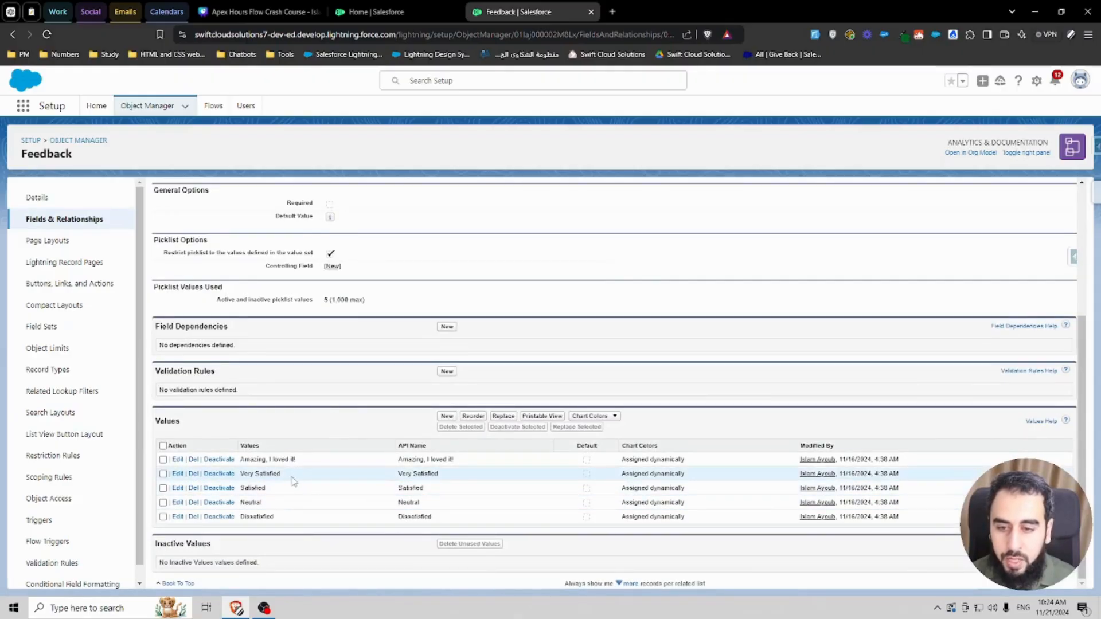
scroll(293, 481, up, 2)
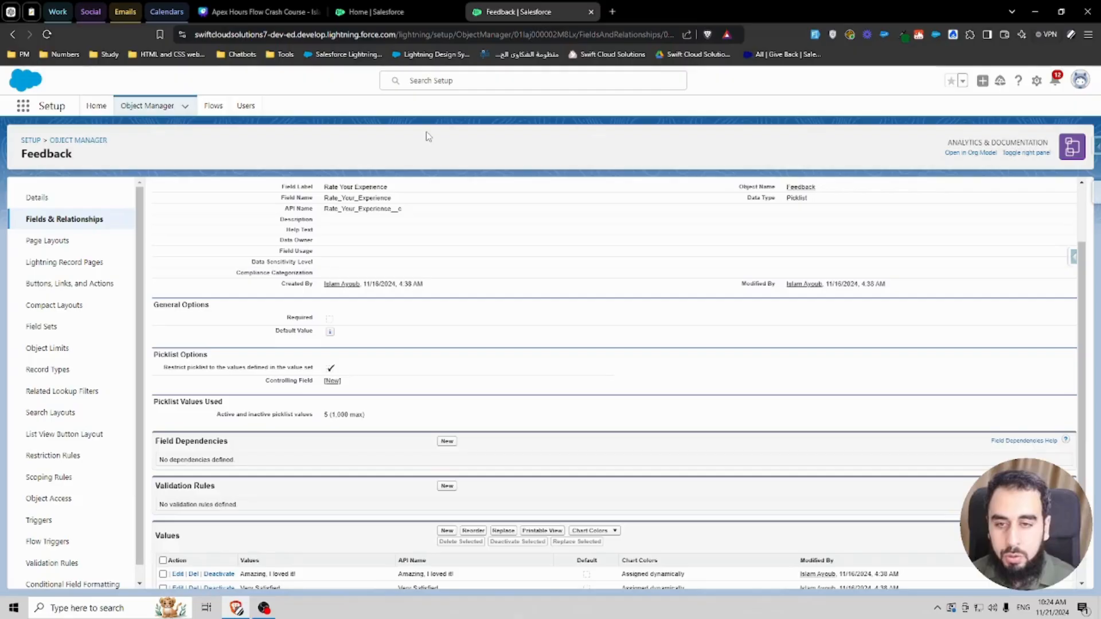
click(258, 12)
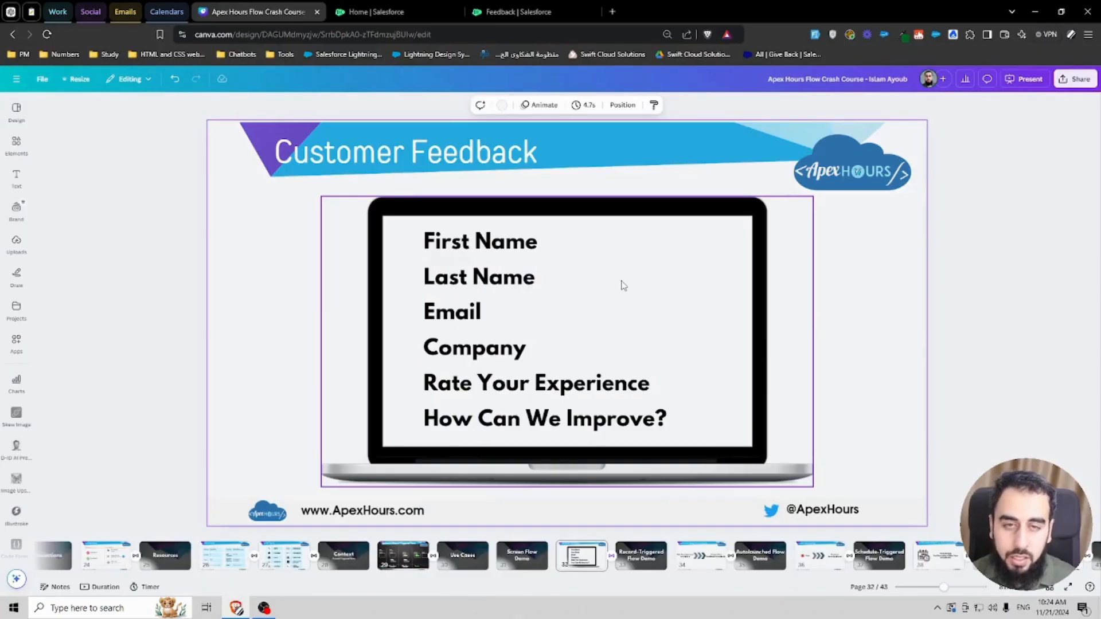
click(507, 14)
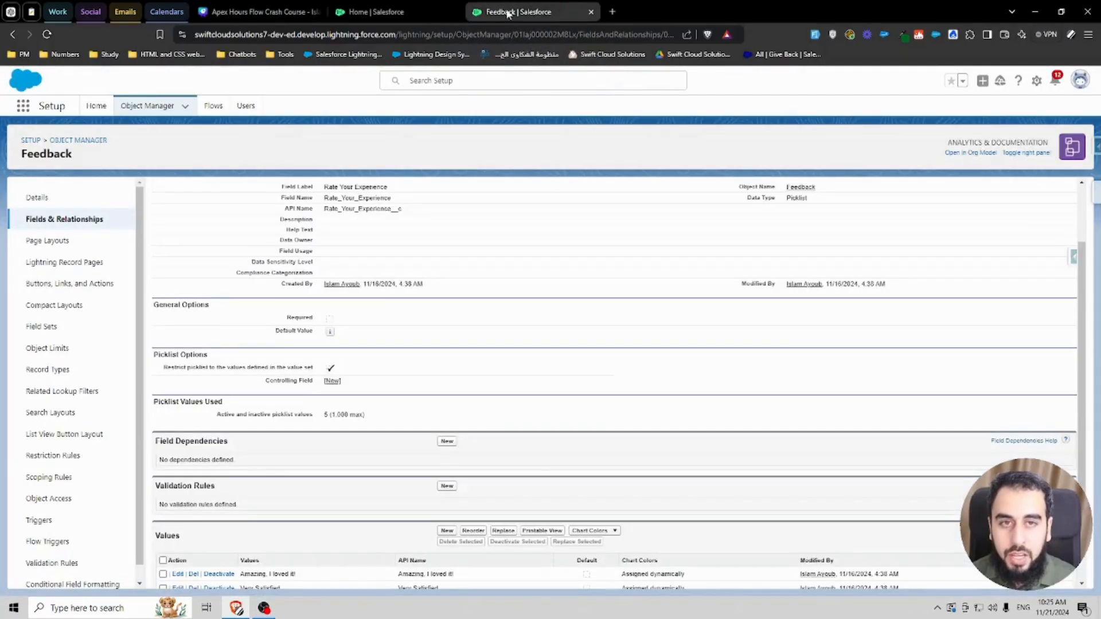
Step: Open Flows in Setup and create a new Screen Flow from scratch in Flow Builder
click(215, 112)
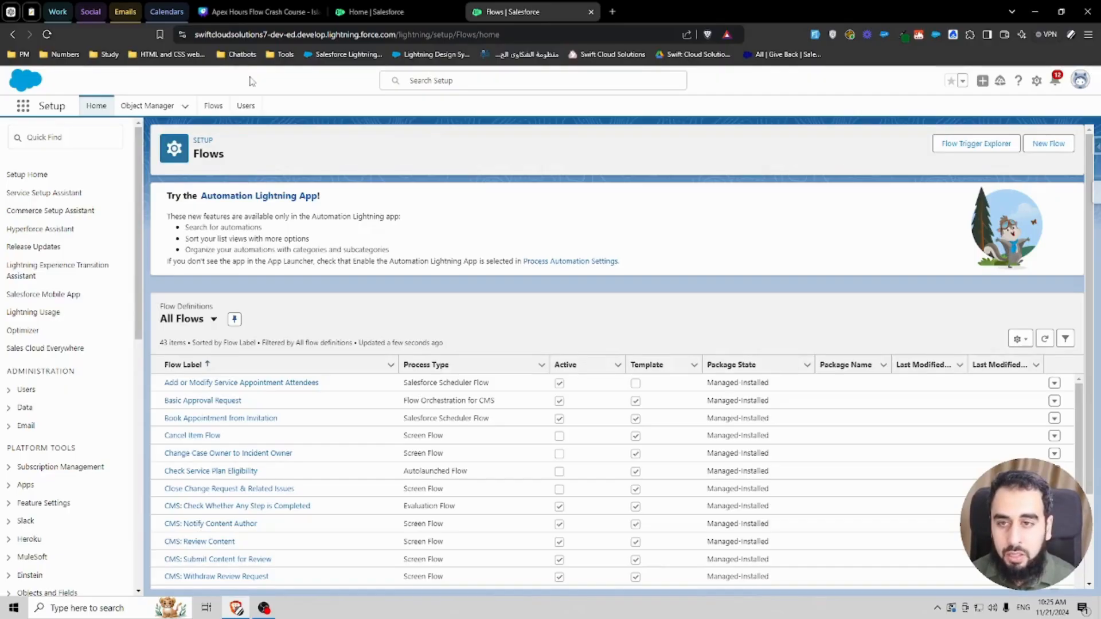
click(1050, 148)
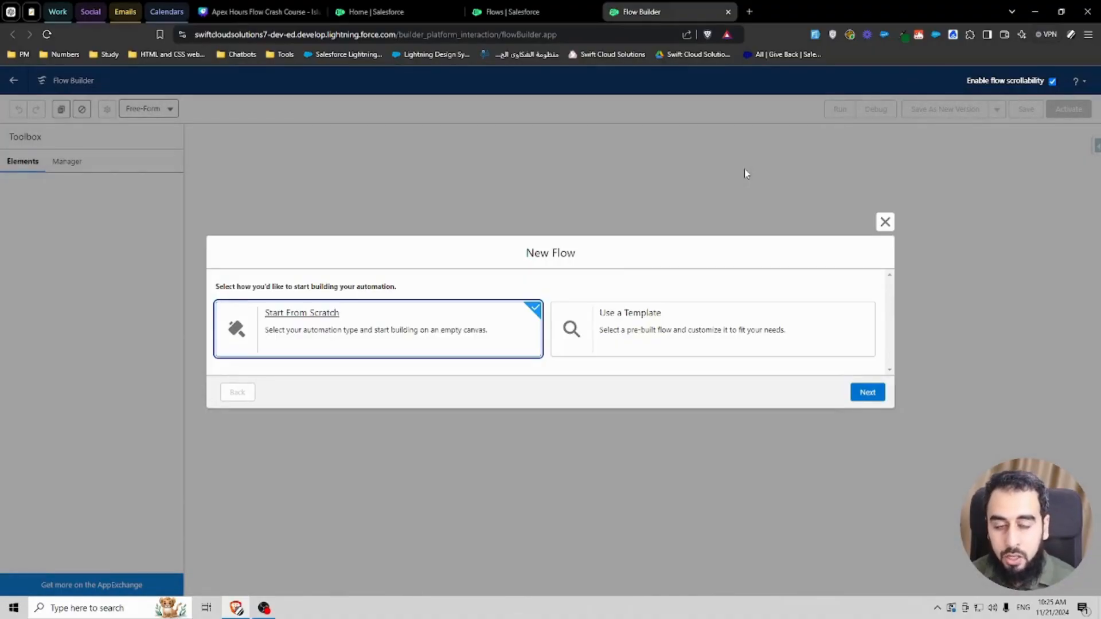
click(873, 392)
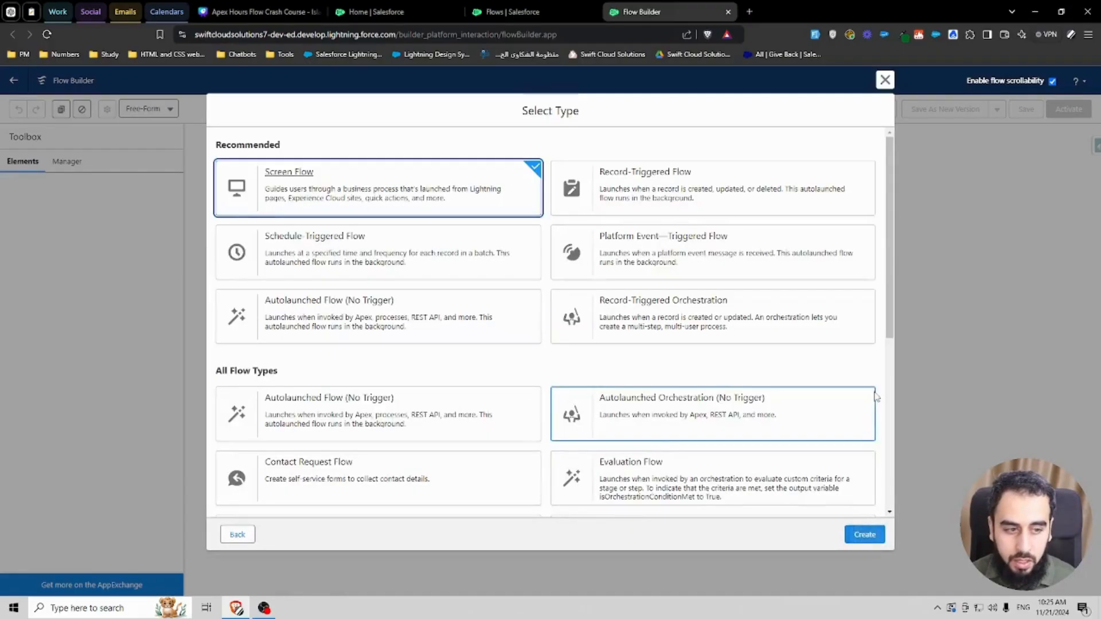
click(865, 535)
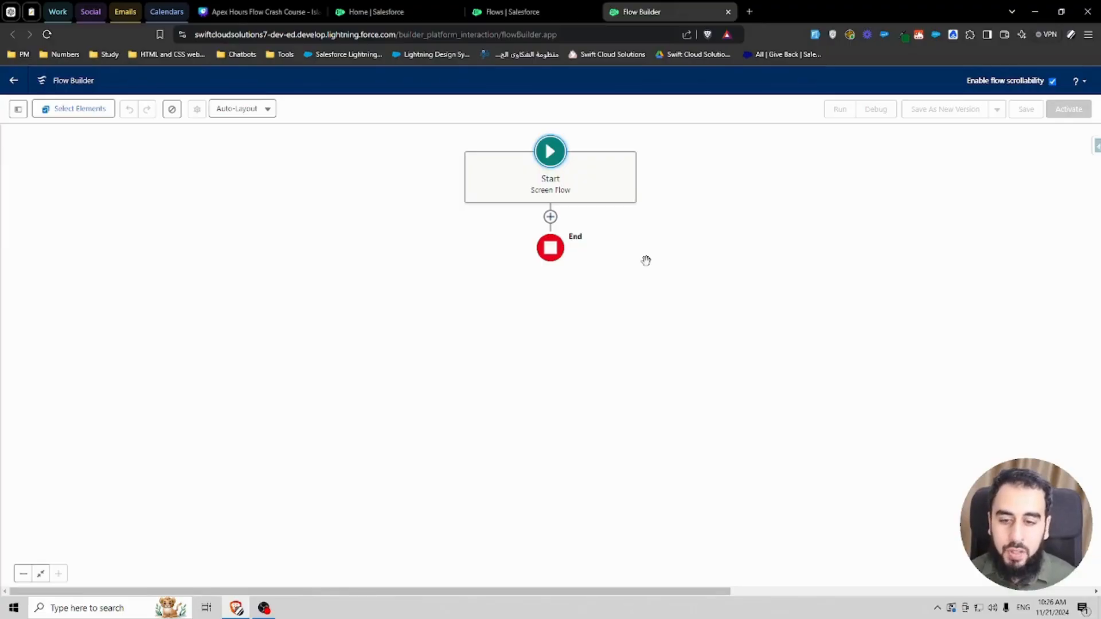
click(550, 217)
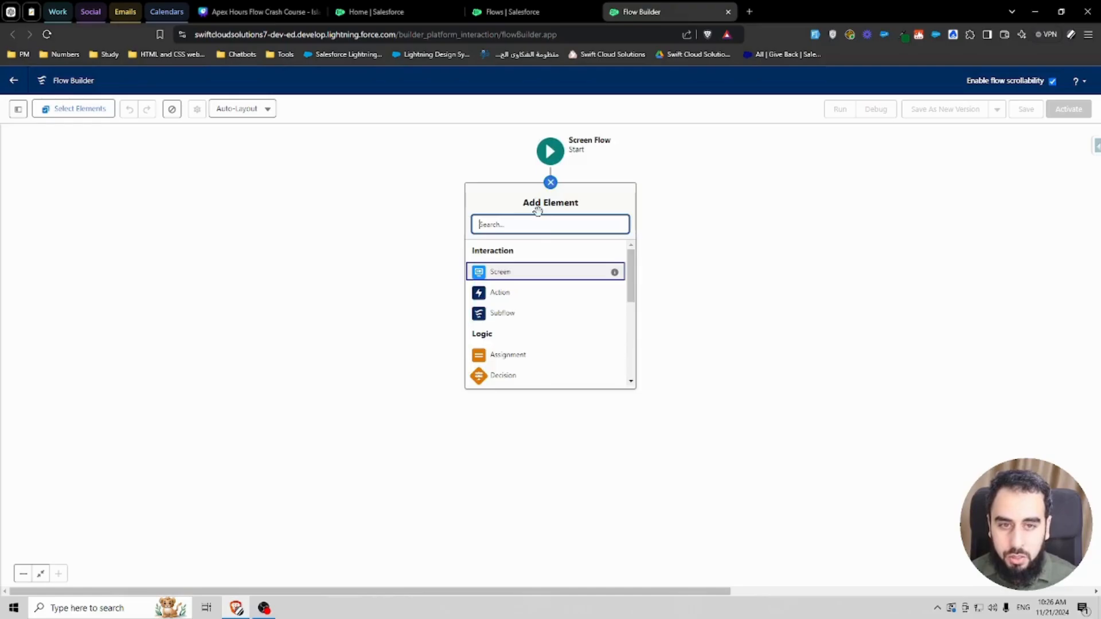
click(550, 182)
Step: Look up the Why Salesforce extension in the Chrome Web Store in a new browser tab
click(544, 10)
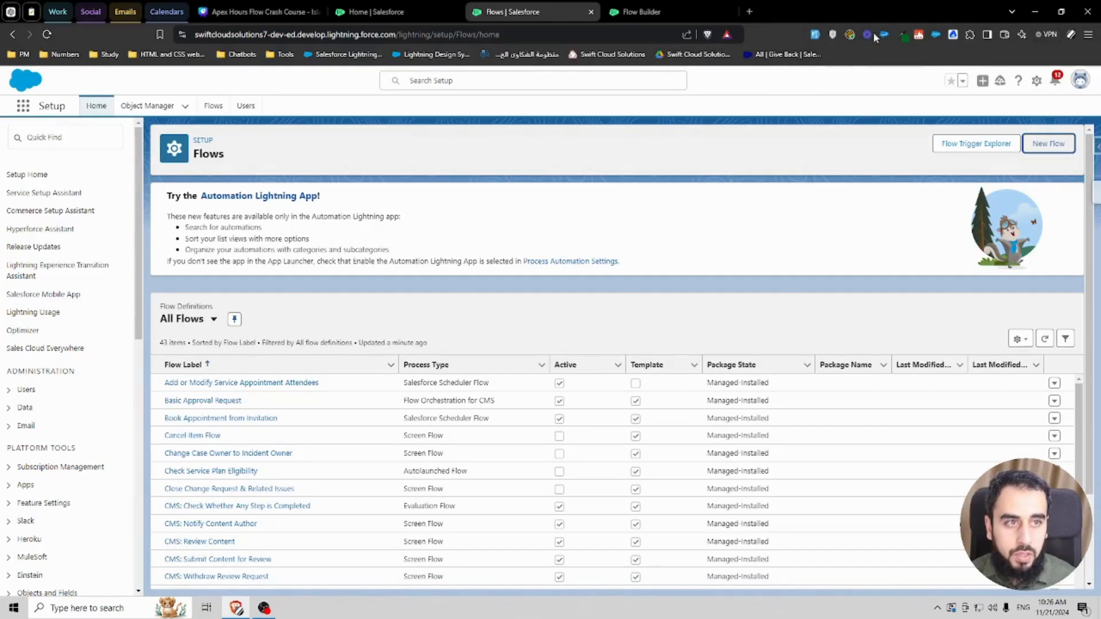
click(747, 13)
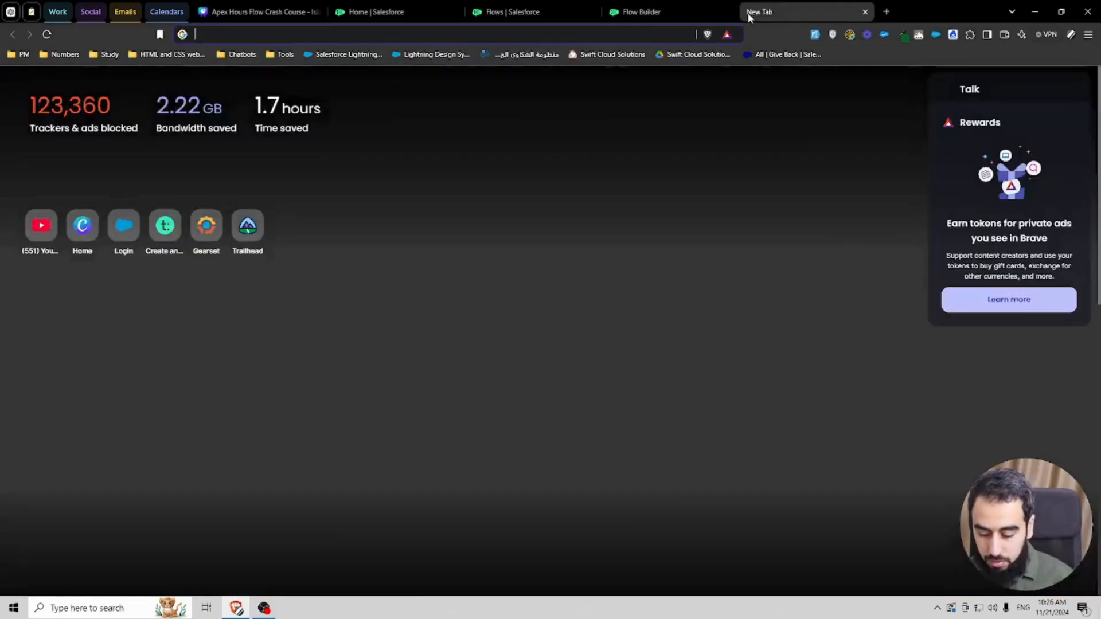
text(why salesforc)
key(Down)
key(Down)
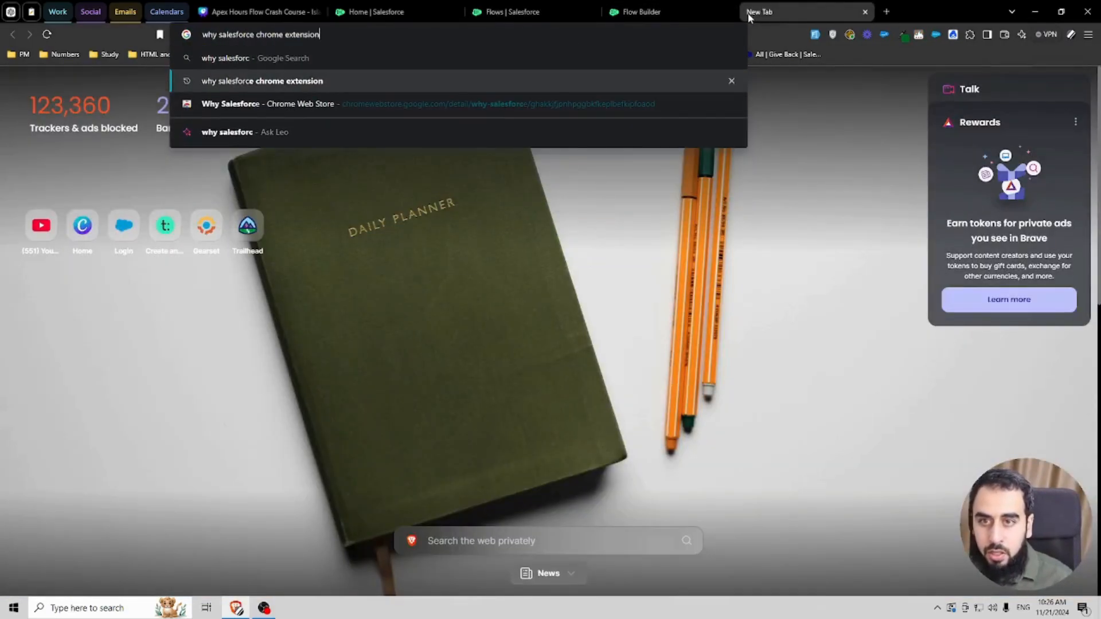
key(Return)
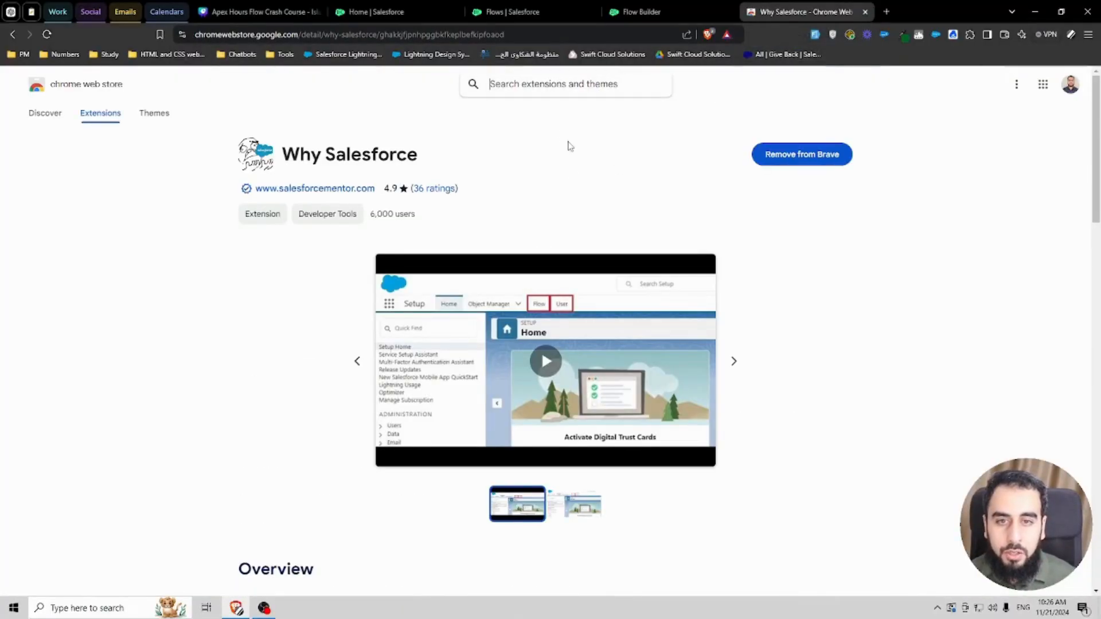
click(644, 10)
click(510, 11)
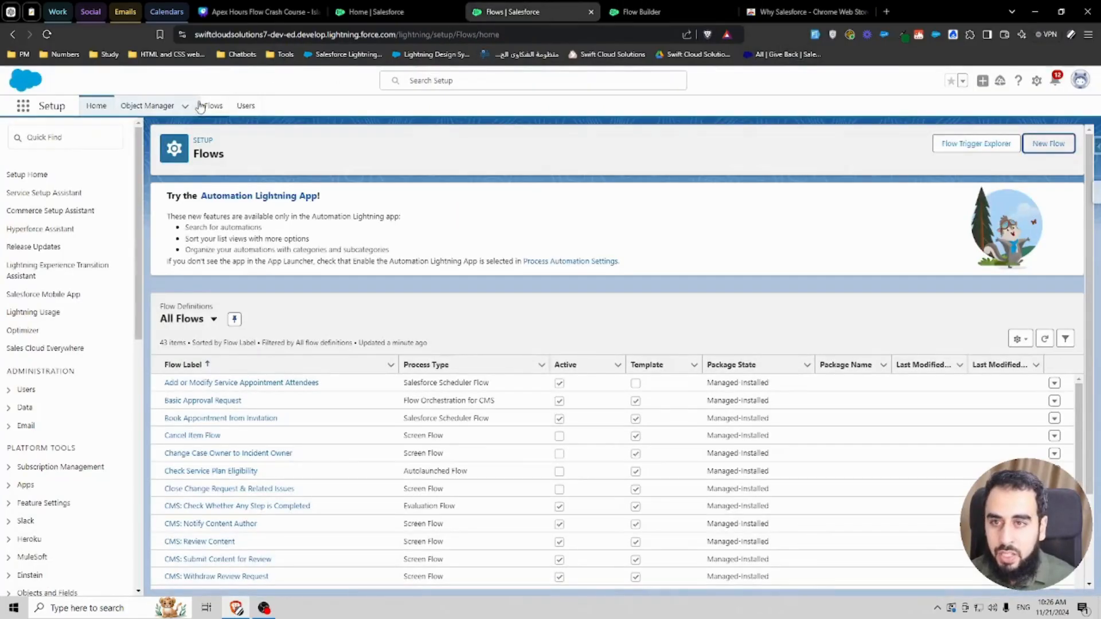
Step: Search Setup's Quick Find for flows and the App Launcher for the Automation app
click(81, 138)
text(flows)
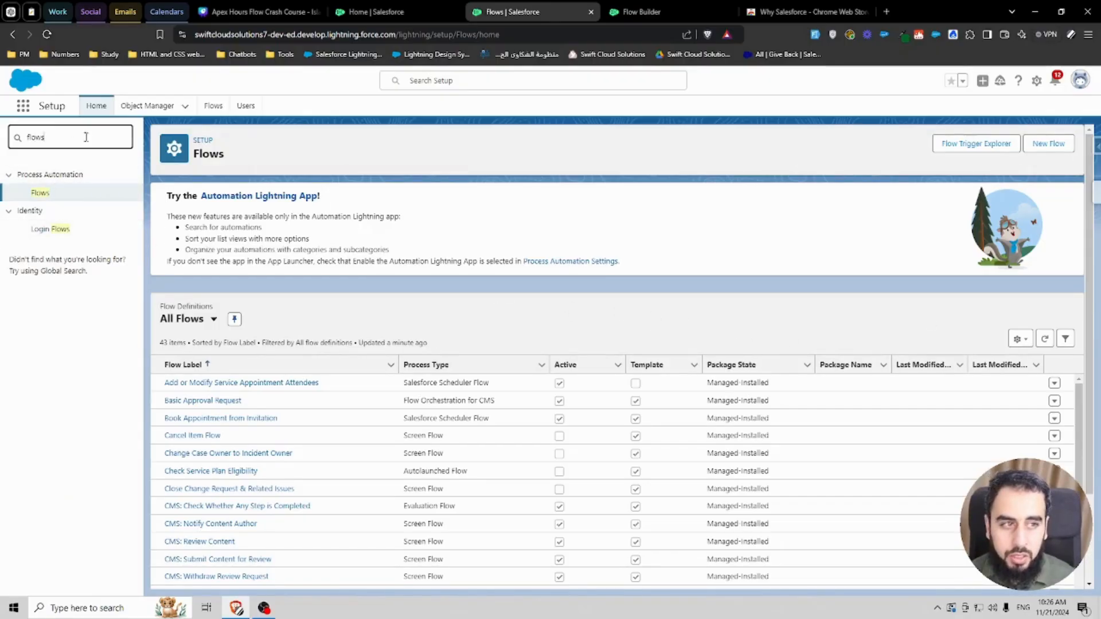
click(22, 107)
text(automa)
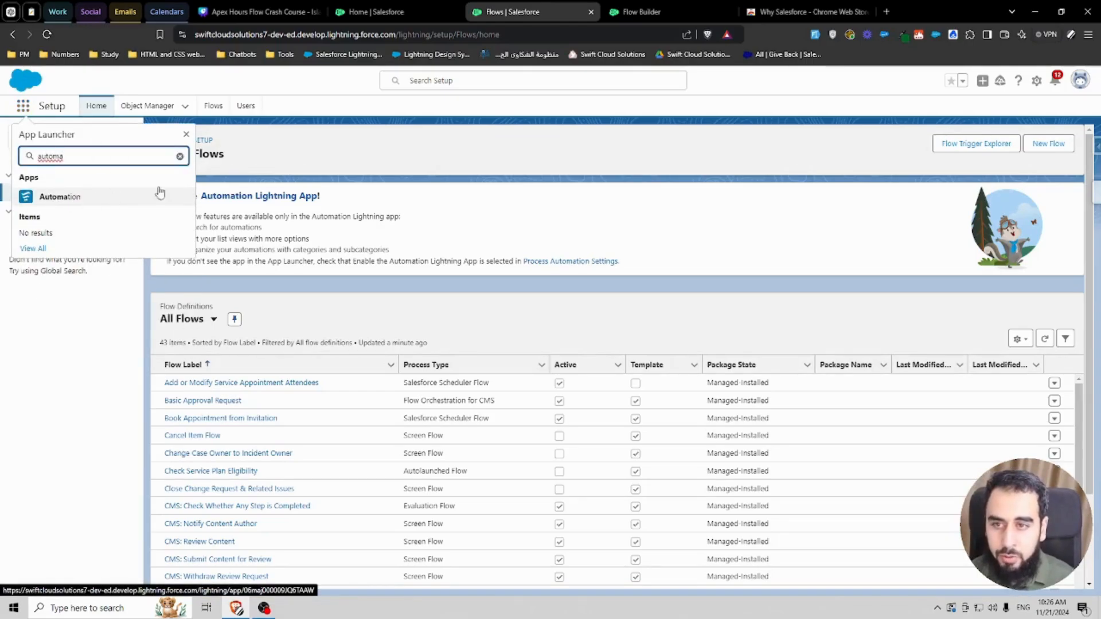
key(Escape)
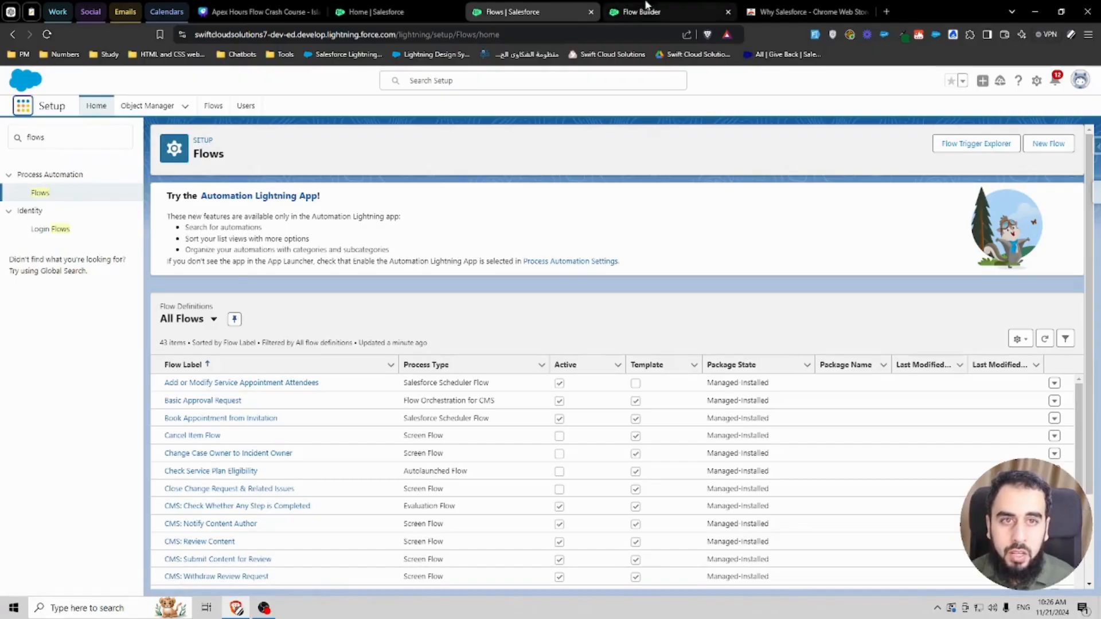
click(1042, 152)
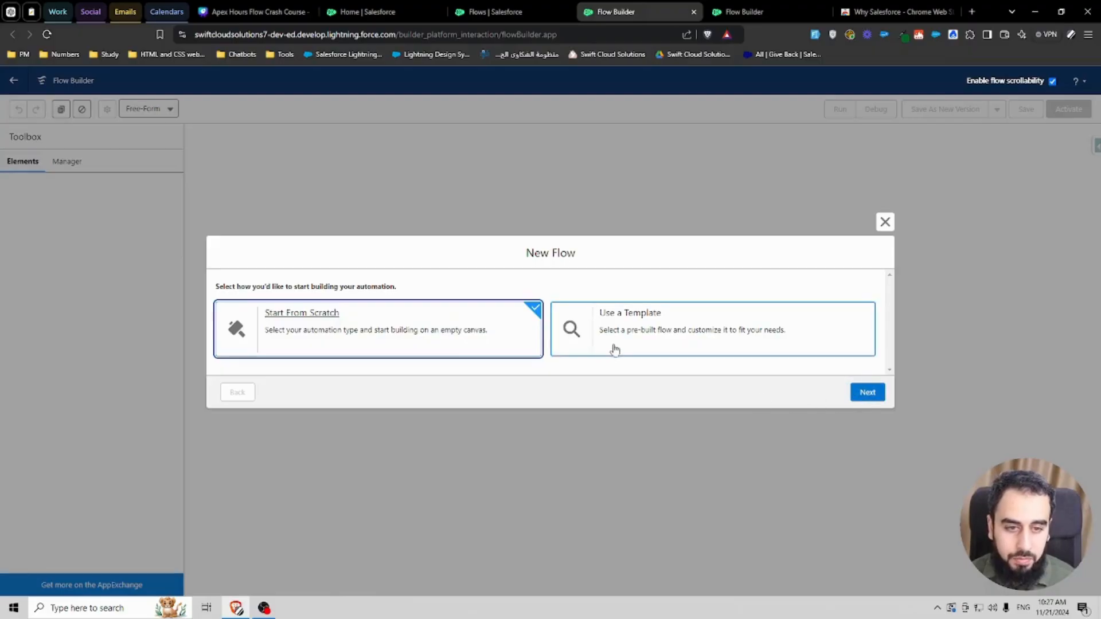
click(871, 395)
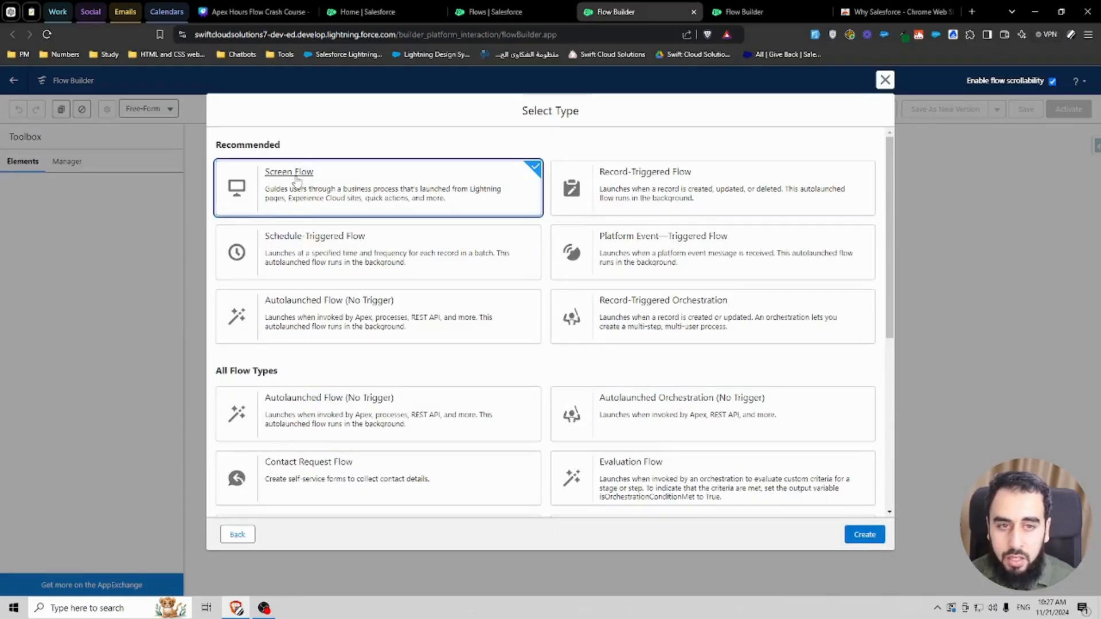
click(693, 11)
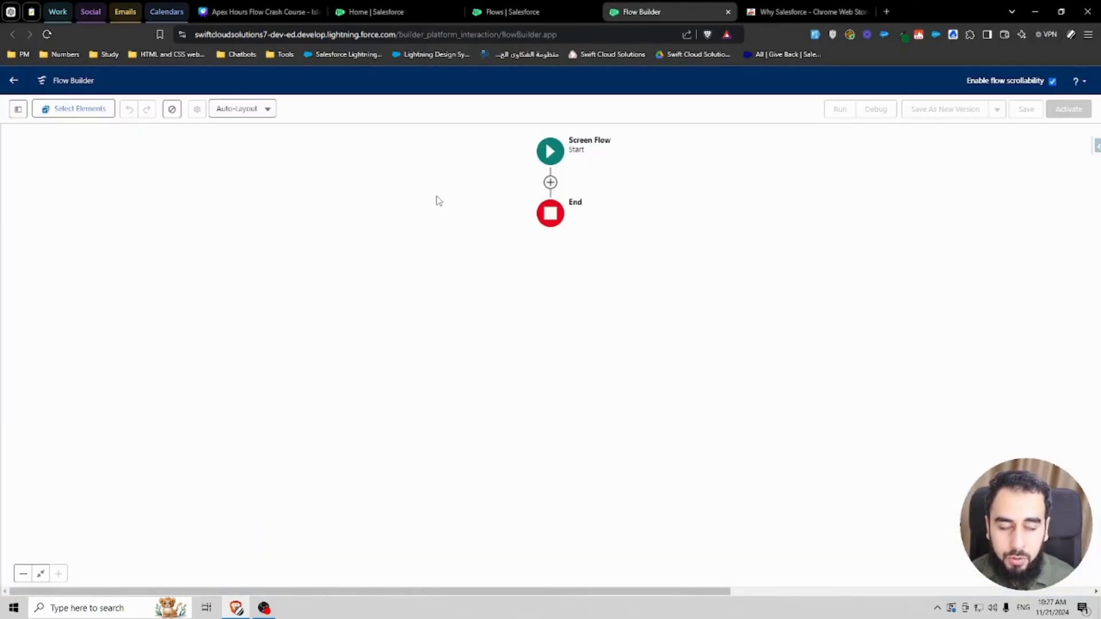
Step: Add a Screen element after Start and label it Information Screen, with API name Information_Screen
click(548, 183)
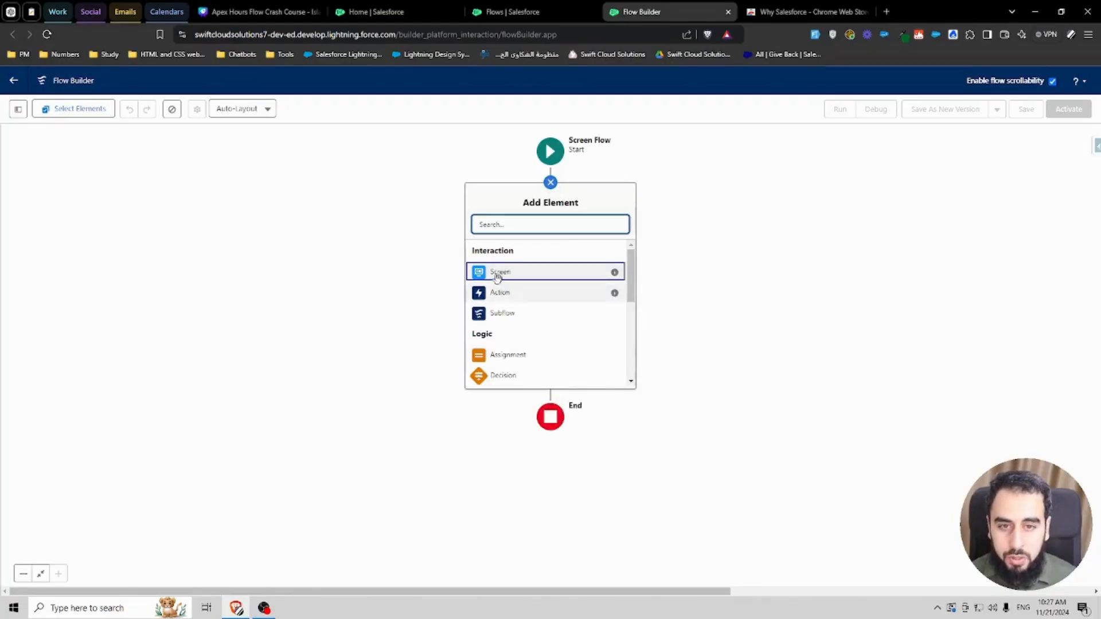
click(596, 268)
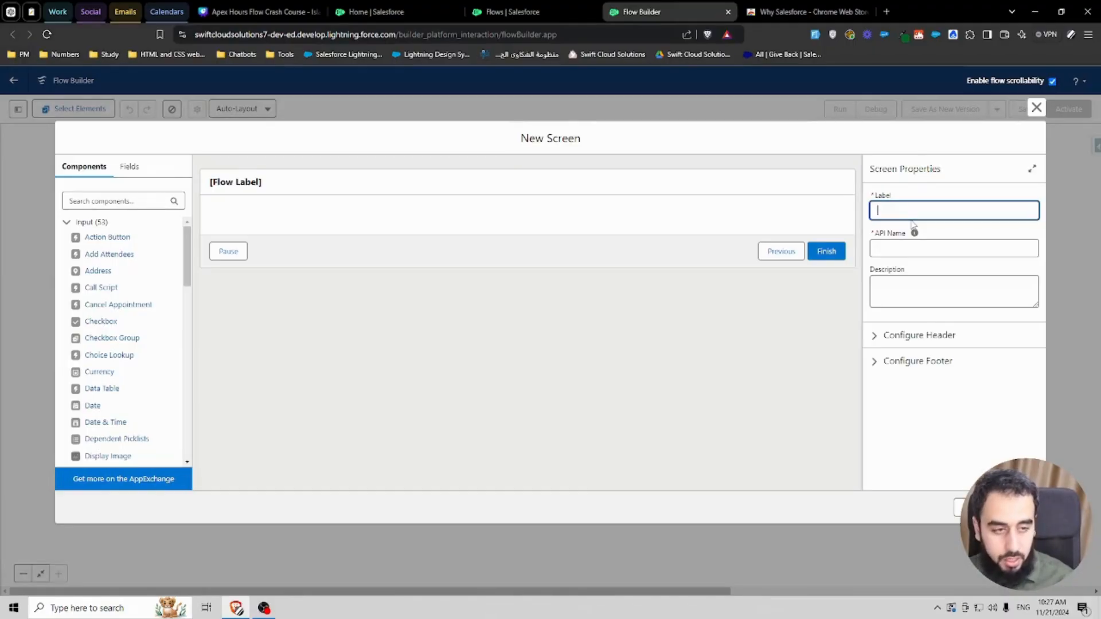
text(Information S)
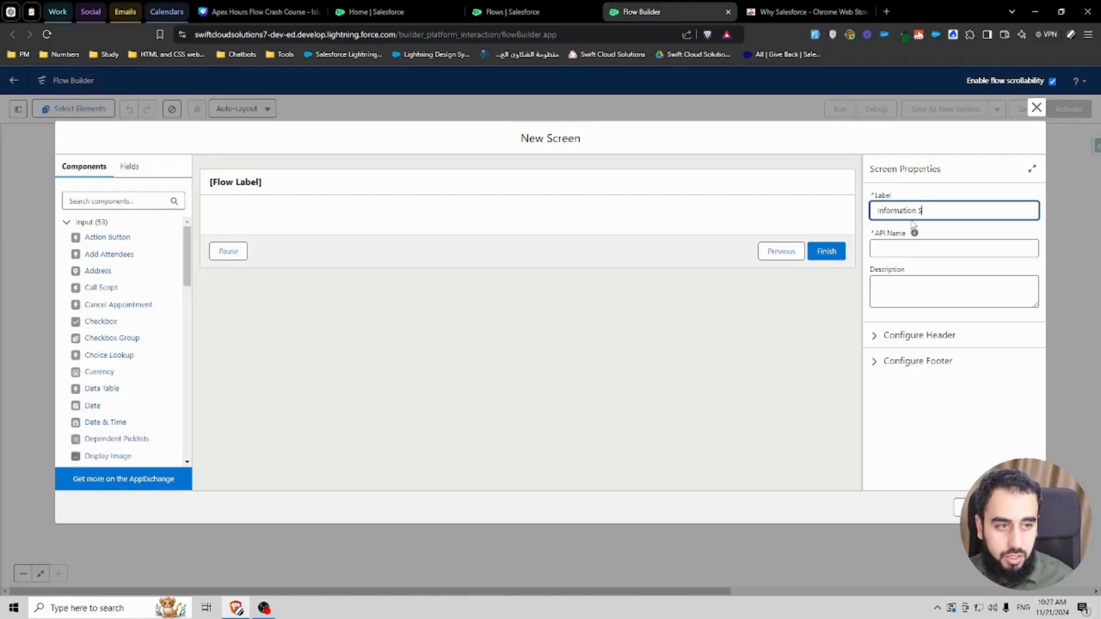
text(creen)
click(941, 232)
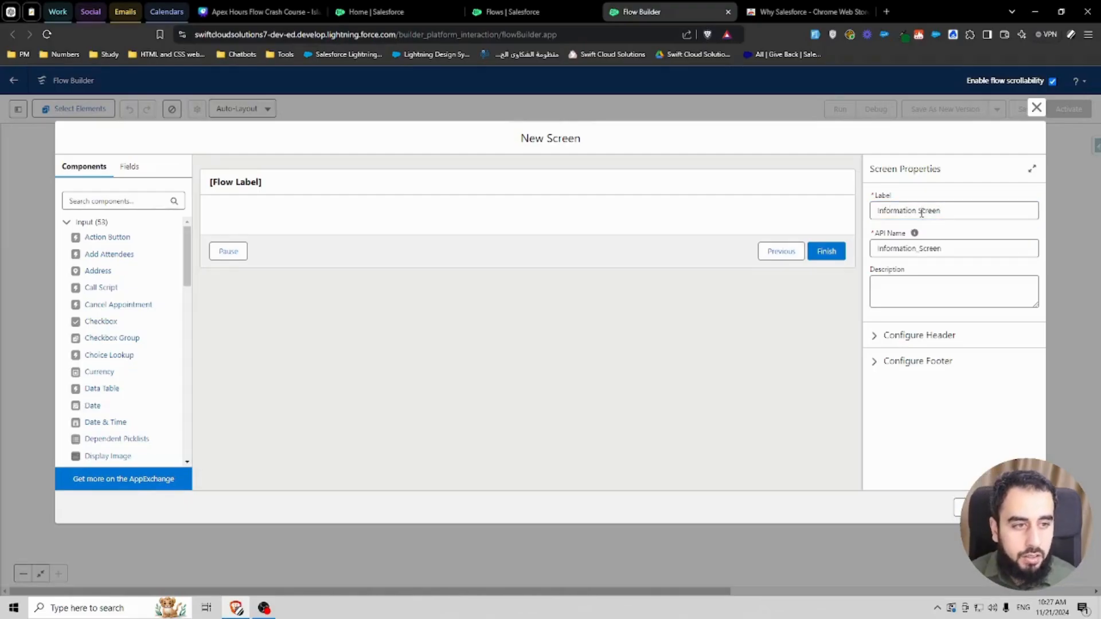
Step: Try to shorten the screen's API name to Information
click(927, 210)
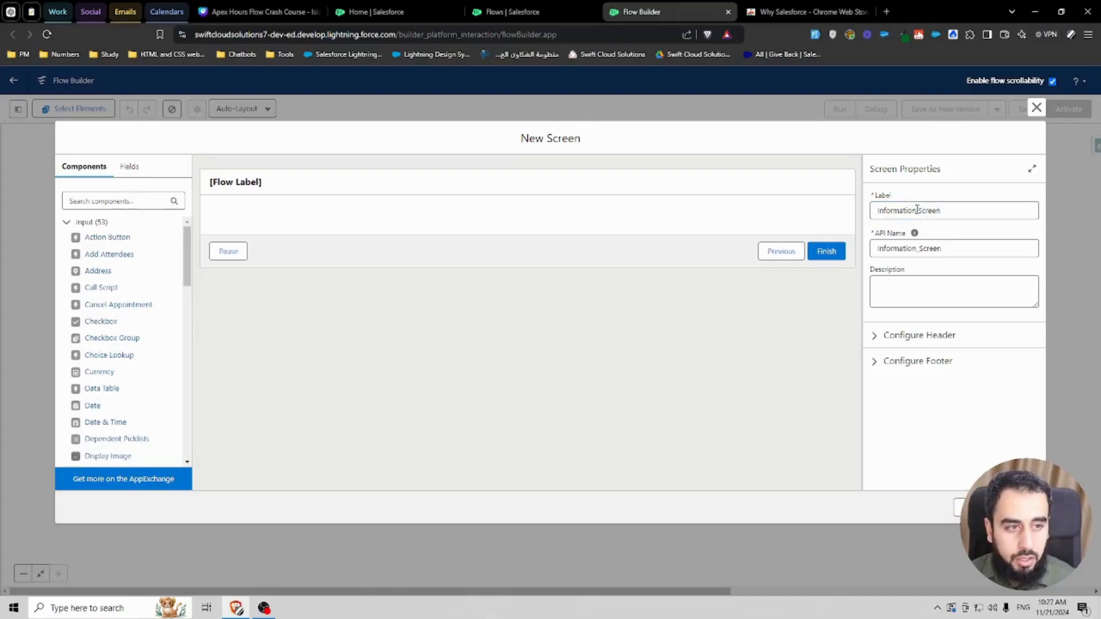
drag(916, 210, 878, 209)
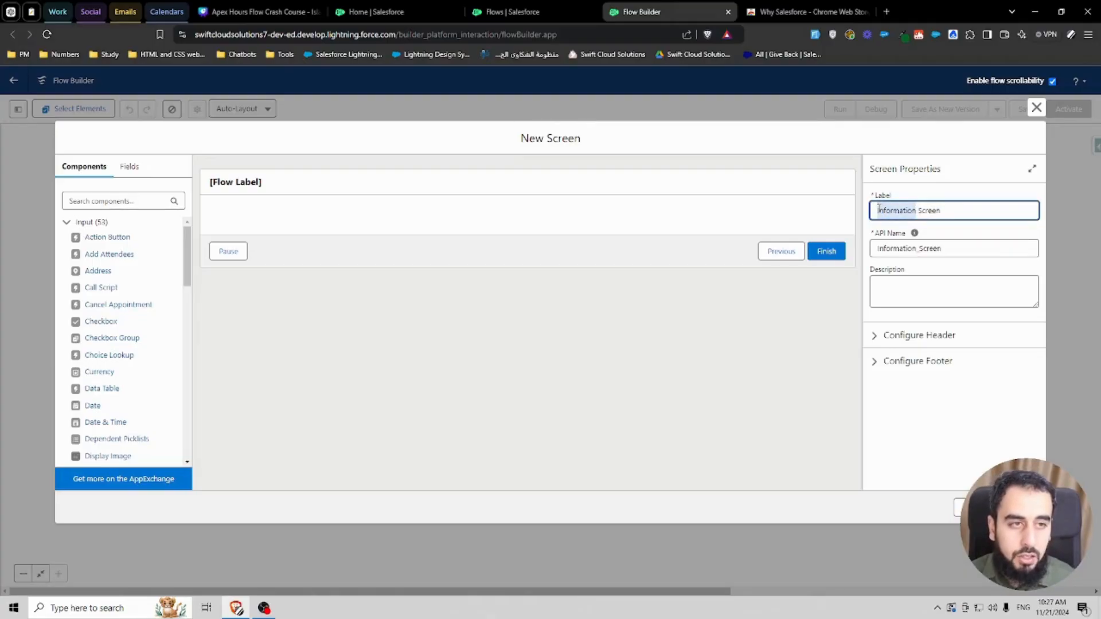
click(895, 247)
drag(914, 248, 977, 247)
key(BackSpace)
key(BackSpace)
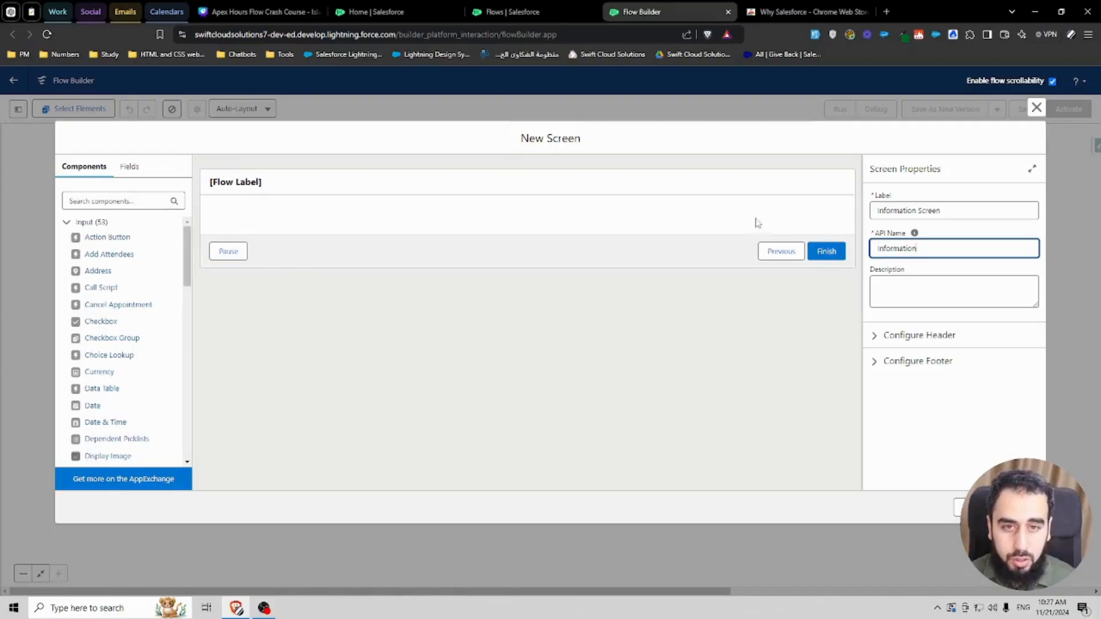
click(945, 232)
key(ctrl+z)
click(934, 233)
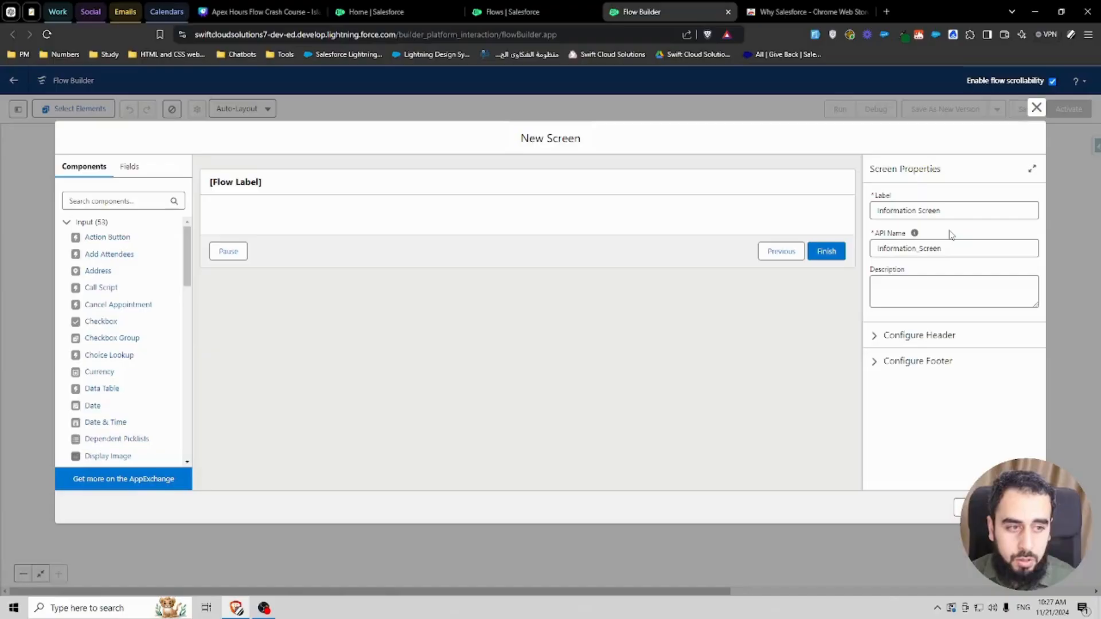
click(919, 211)
drag(919, 210, 951, 211)
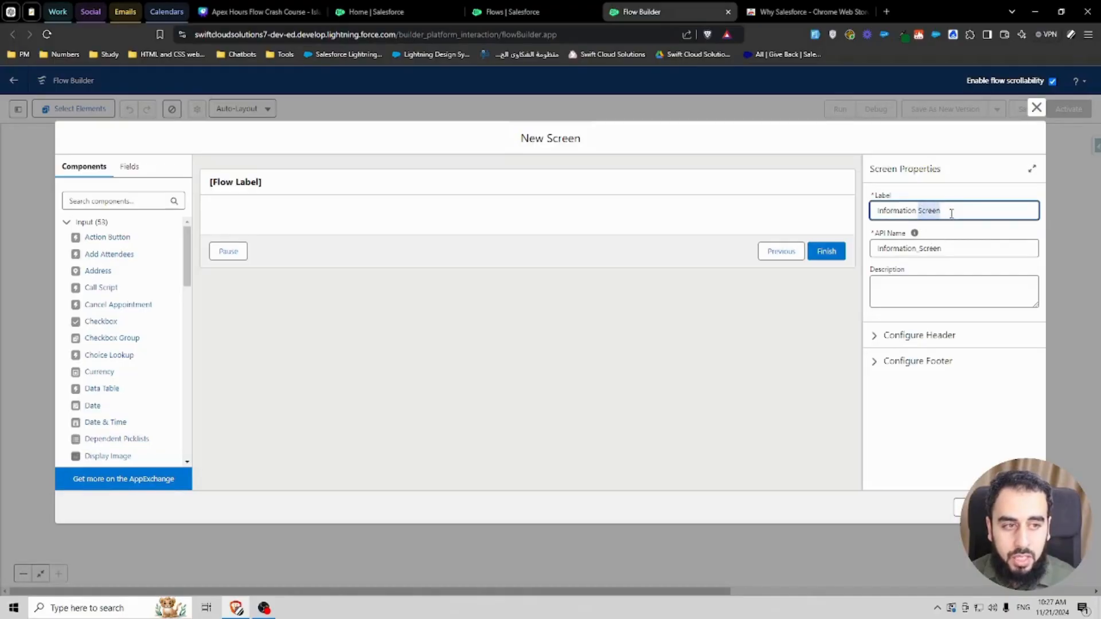
click(950, 227)
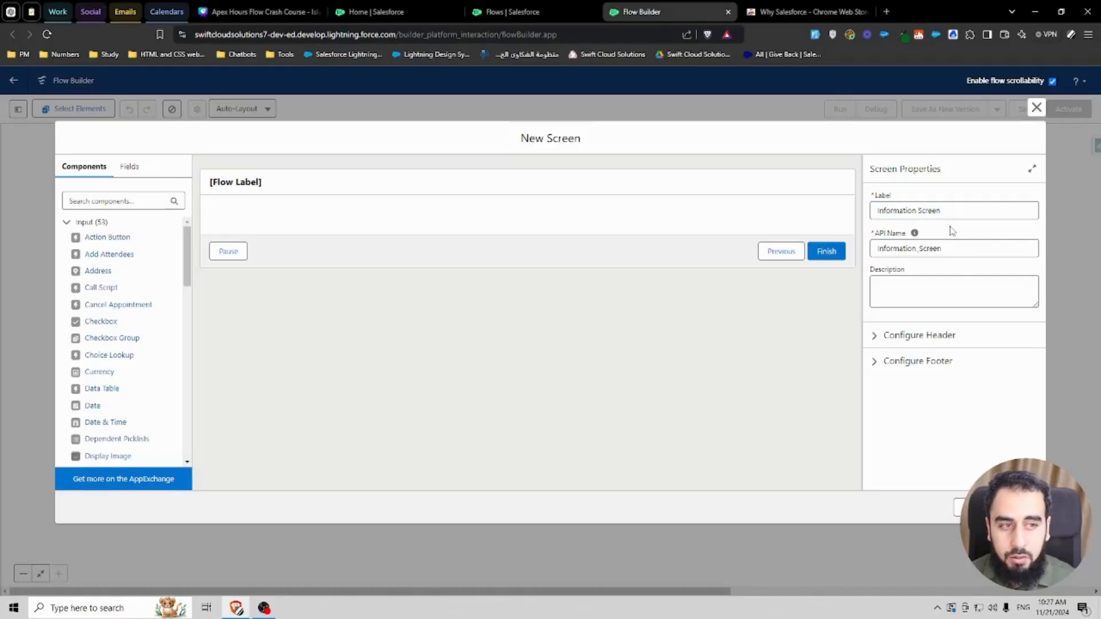
double_click(914, 211)
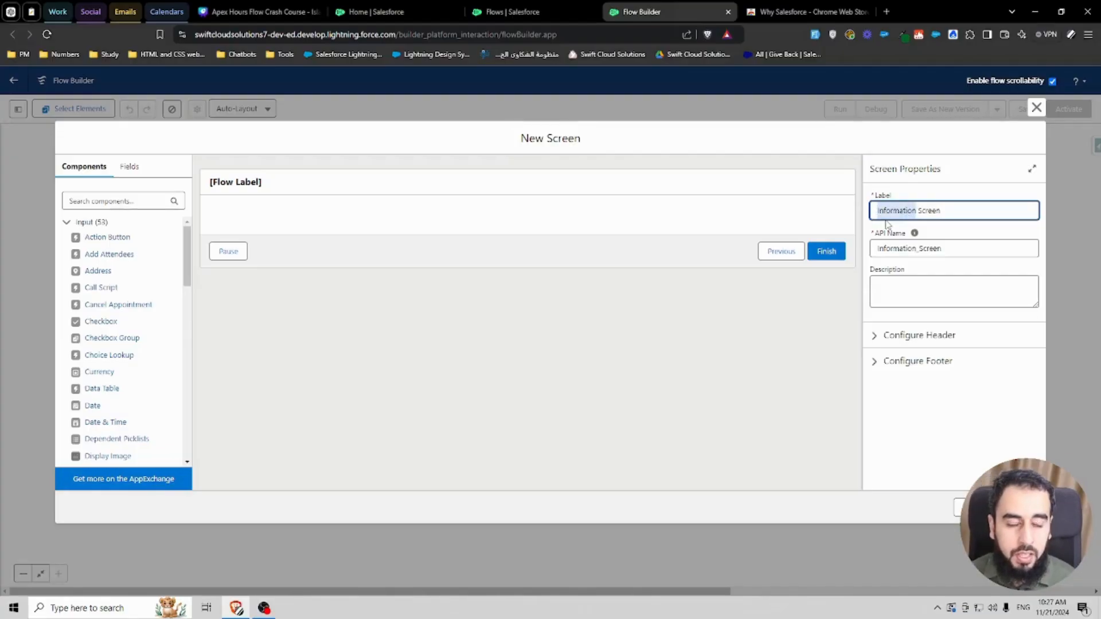
click(951, 234)
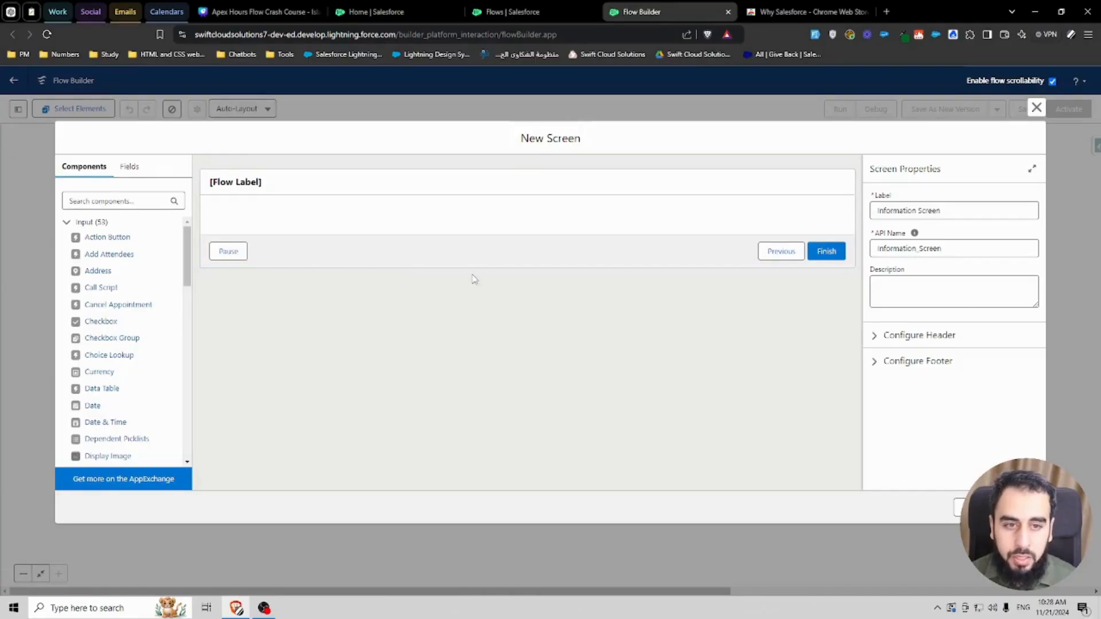
Step: Turn off Show Header in the screen's header configuration
click(881, 340)
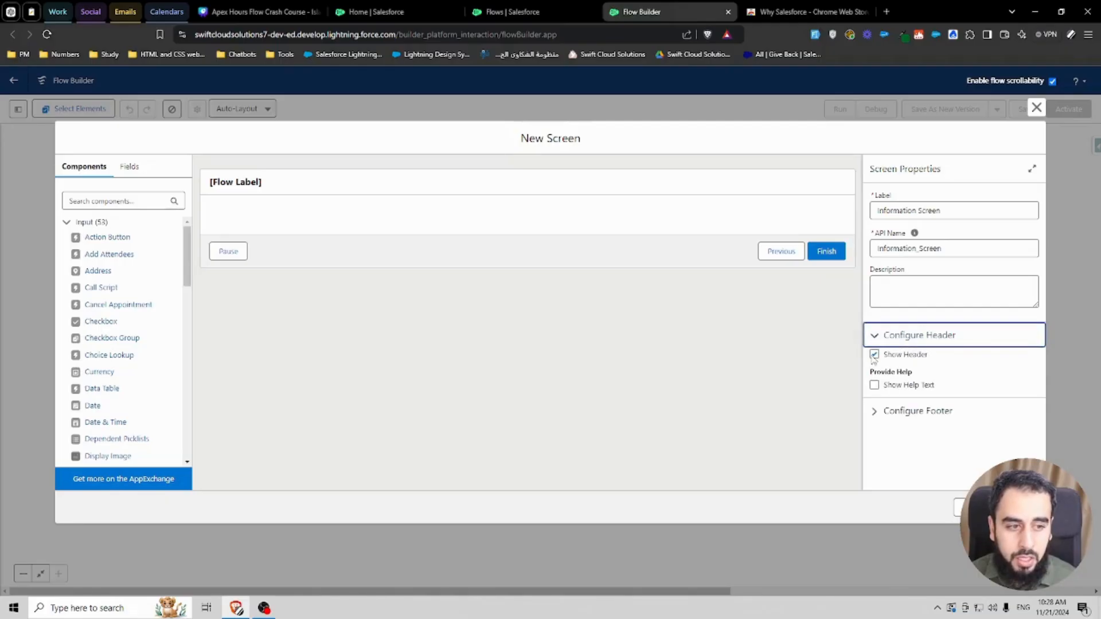
click(874, 354)
click(875, 341)
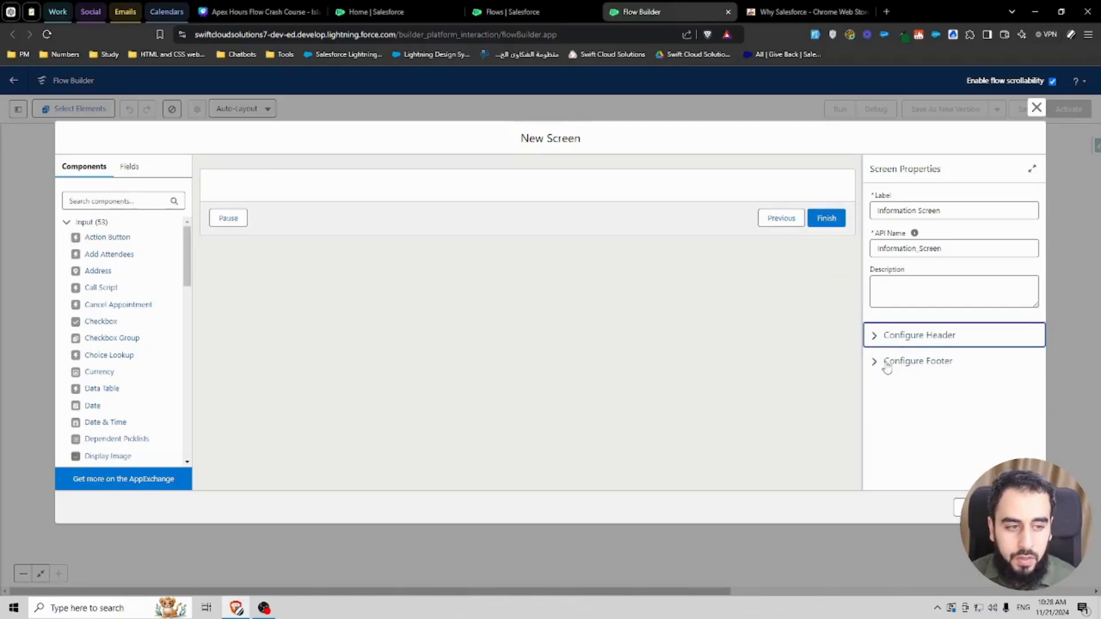
Step: Hide the Previous and Pause buttons in the screen's footer configuration
click(886, 362)
scroll(909, 409, down, 2)
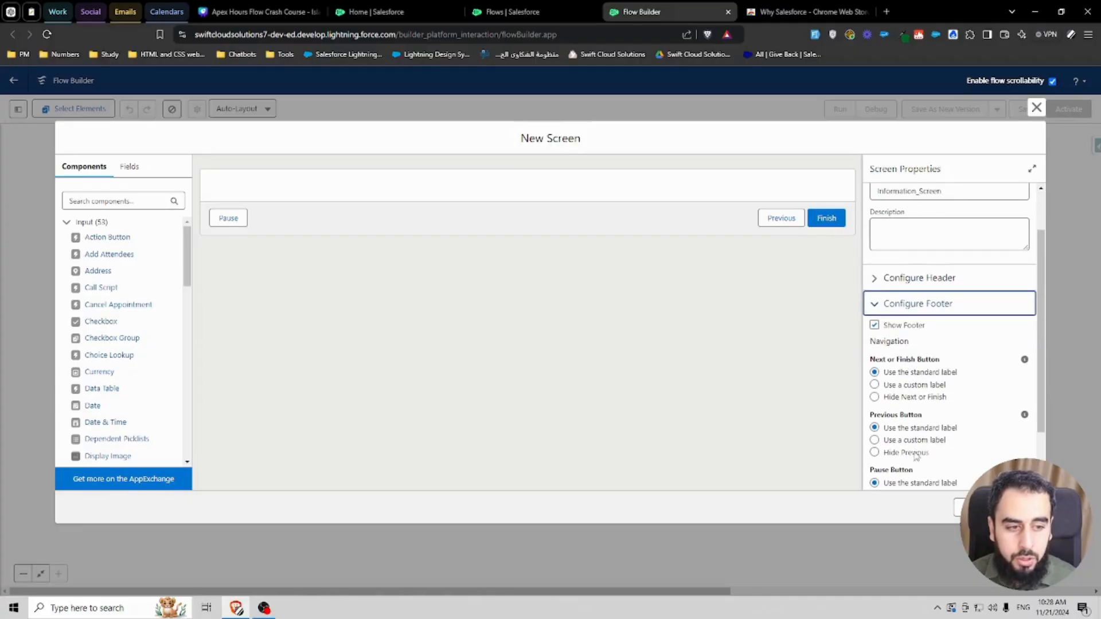
click(911, 454)
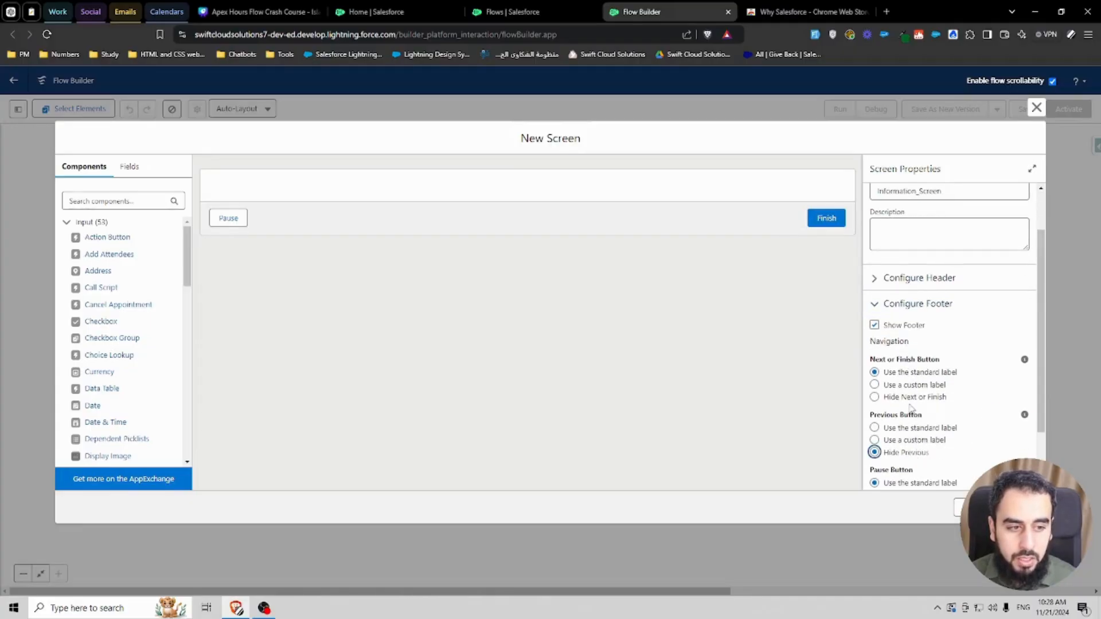
scroll(911, 410, down, 2)
click(913, 449)
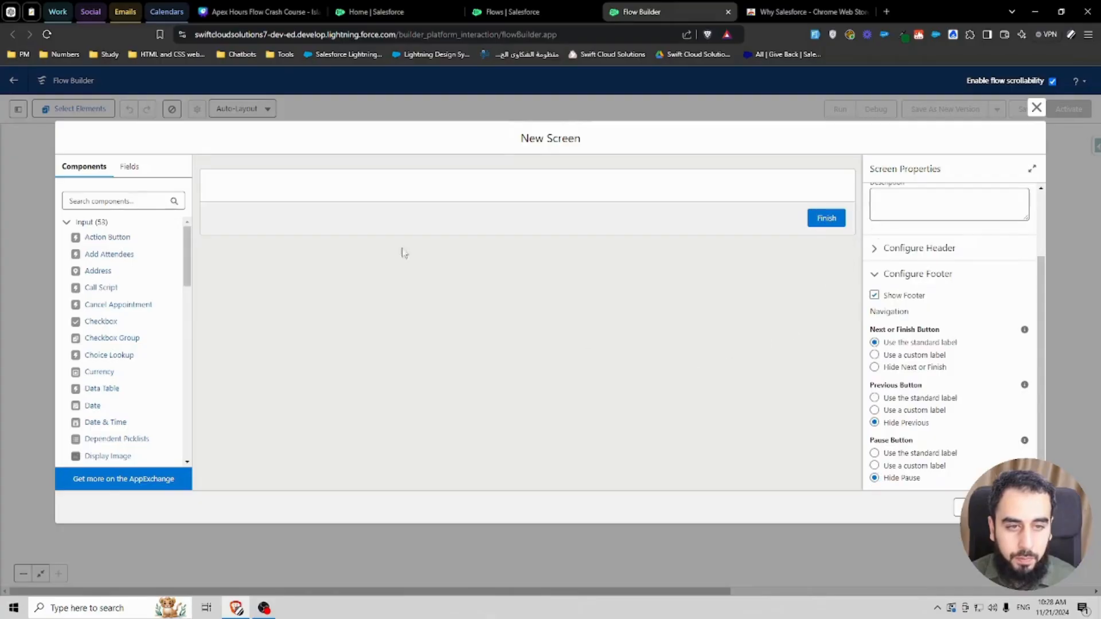
scroll(893, 342, up, 3)
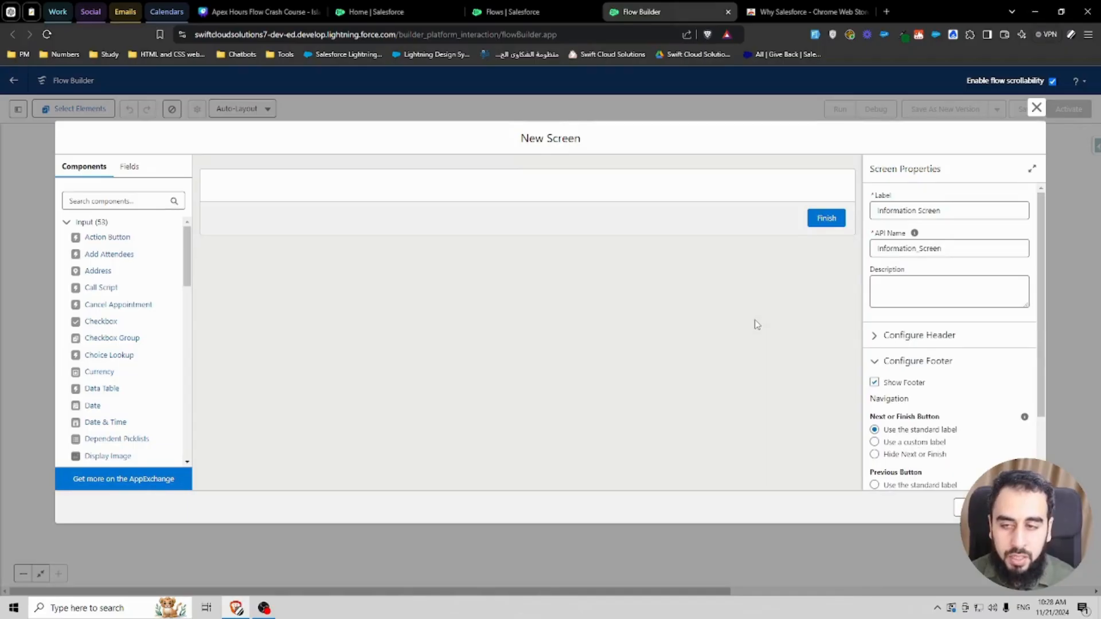
Step: Add a Name component to the screen and set its API name to Name
click(115, 202)
text(te)
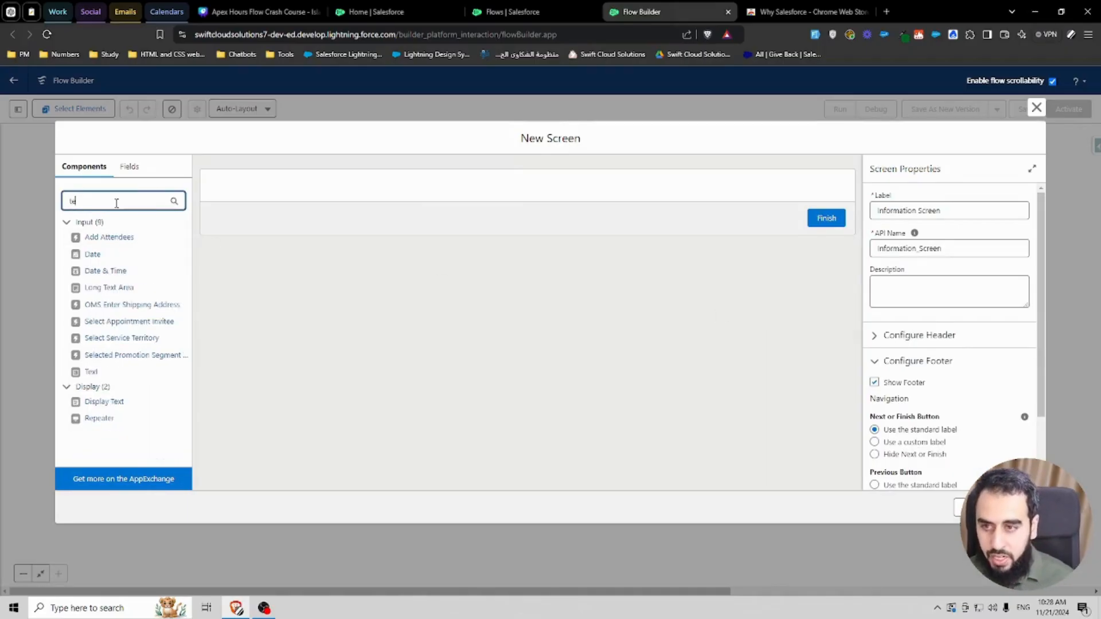
text(xt)
double_click(90, 203)
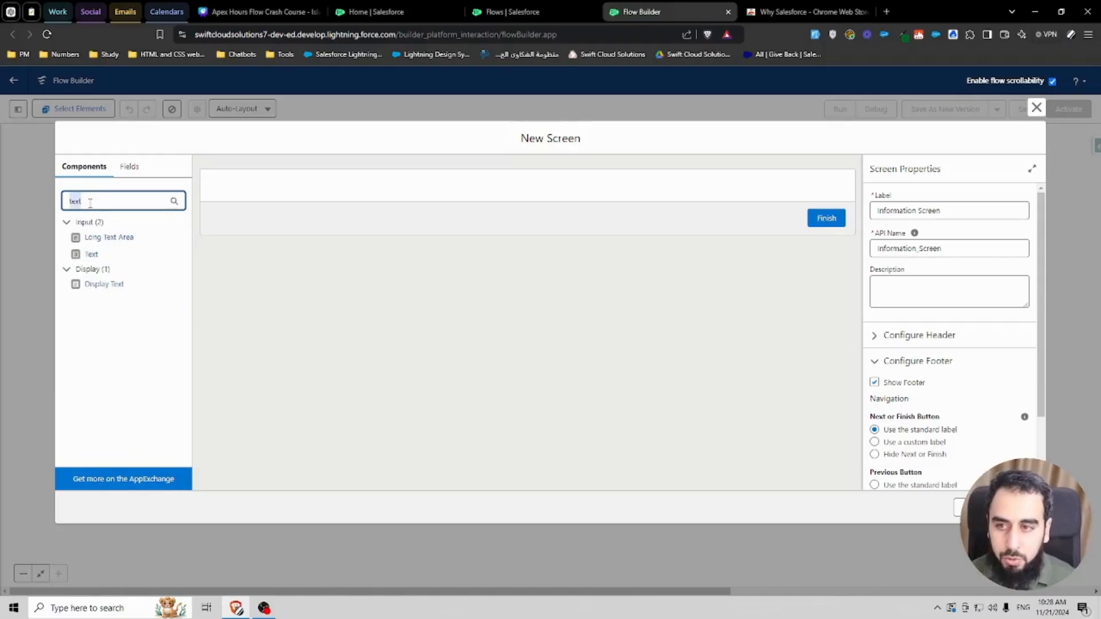
text(name)
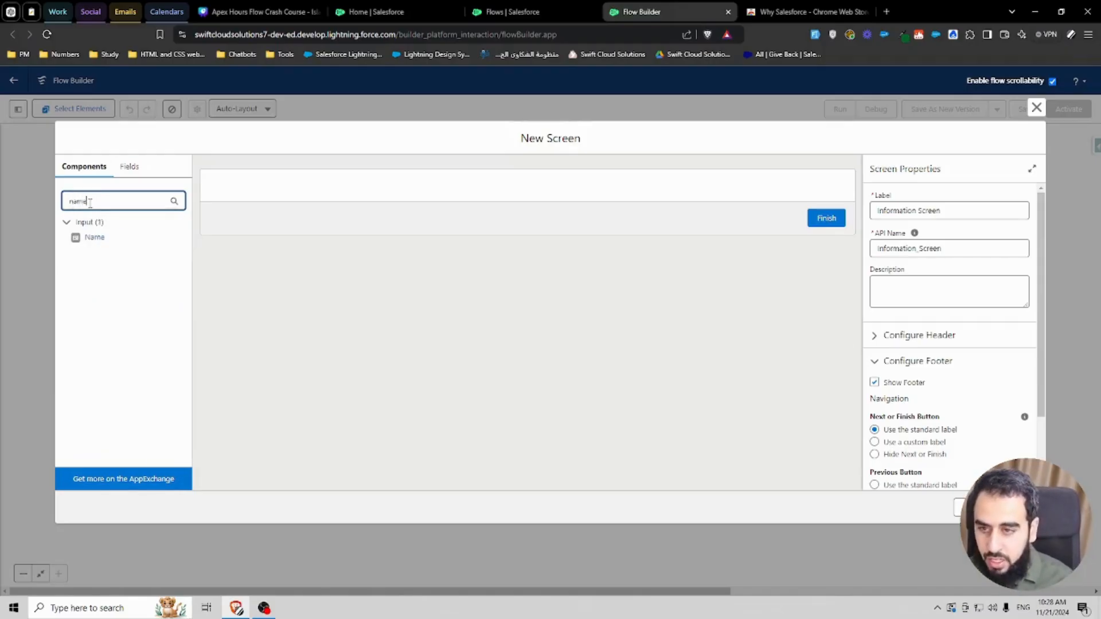
click(93, 237)
click(909, 206)
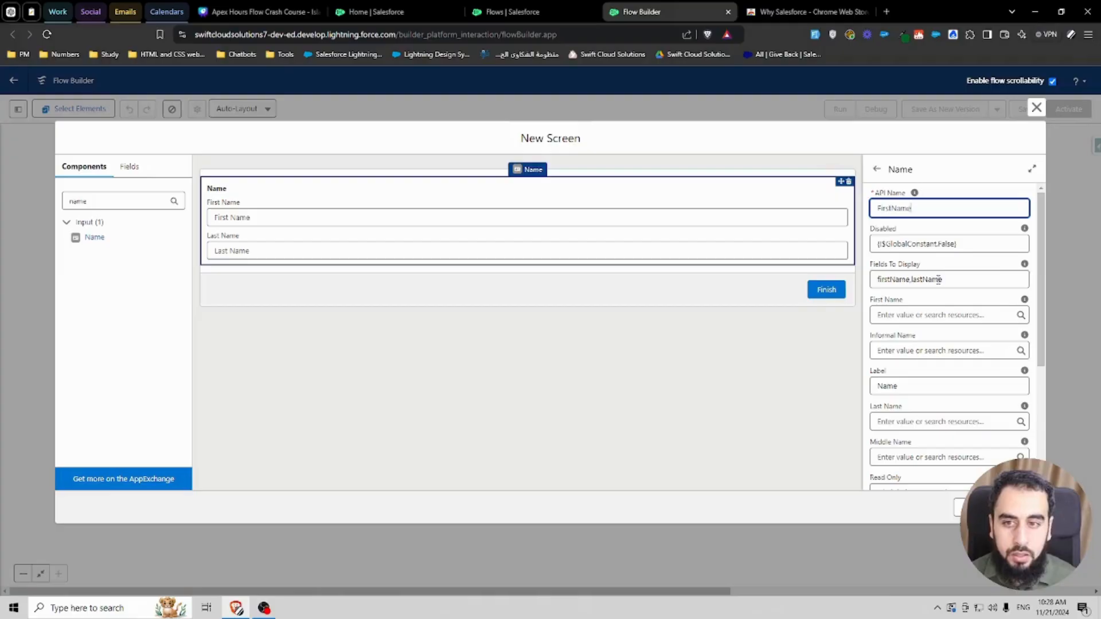
drag(890, 207, 857, 213)
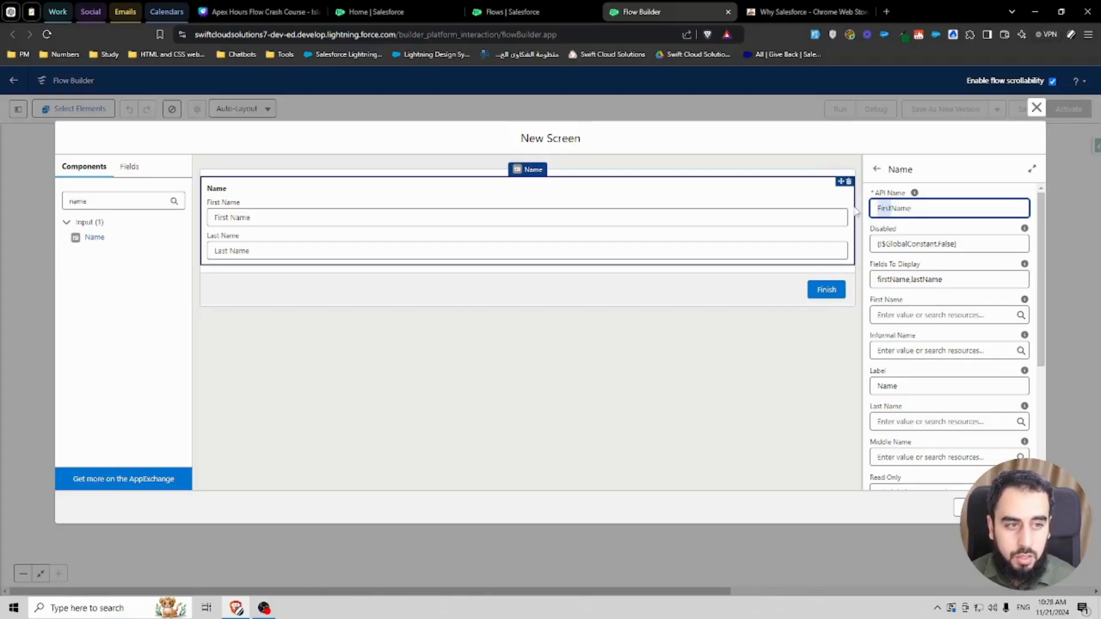
key(BackSpace)
click(948, 191)
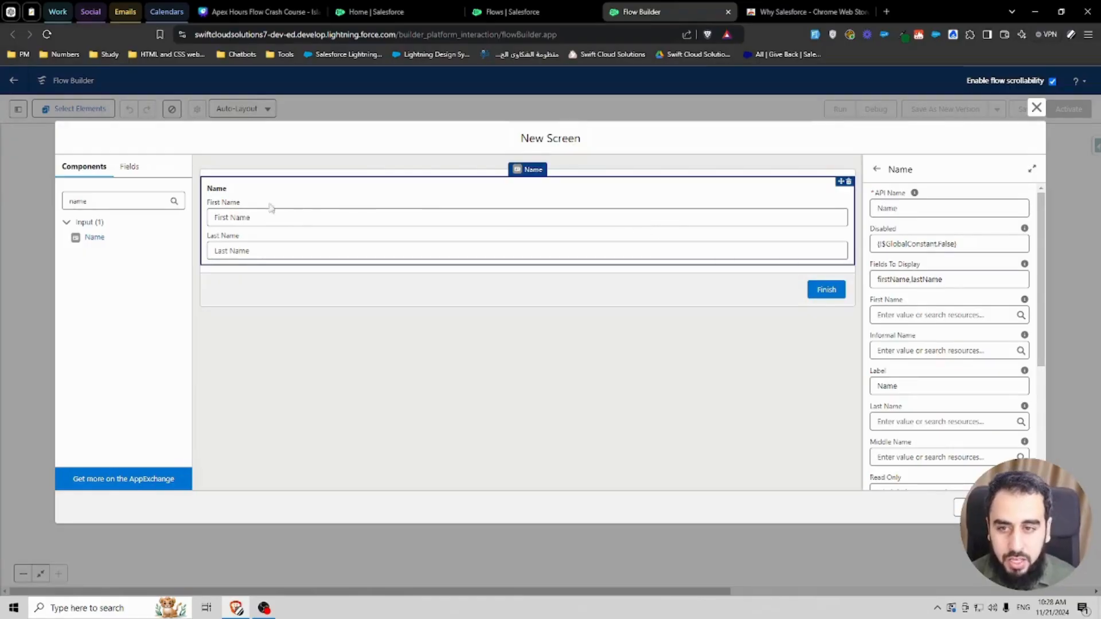
Step: Add an Email component below the Name field with API name Email
double_click(116, 206)
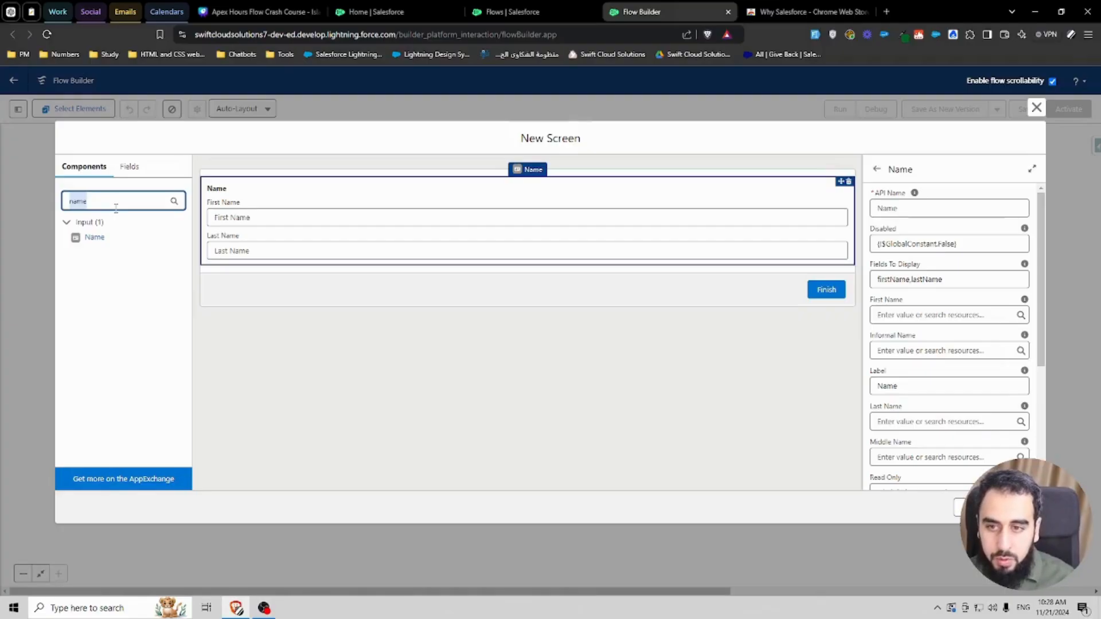
text(email)
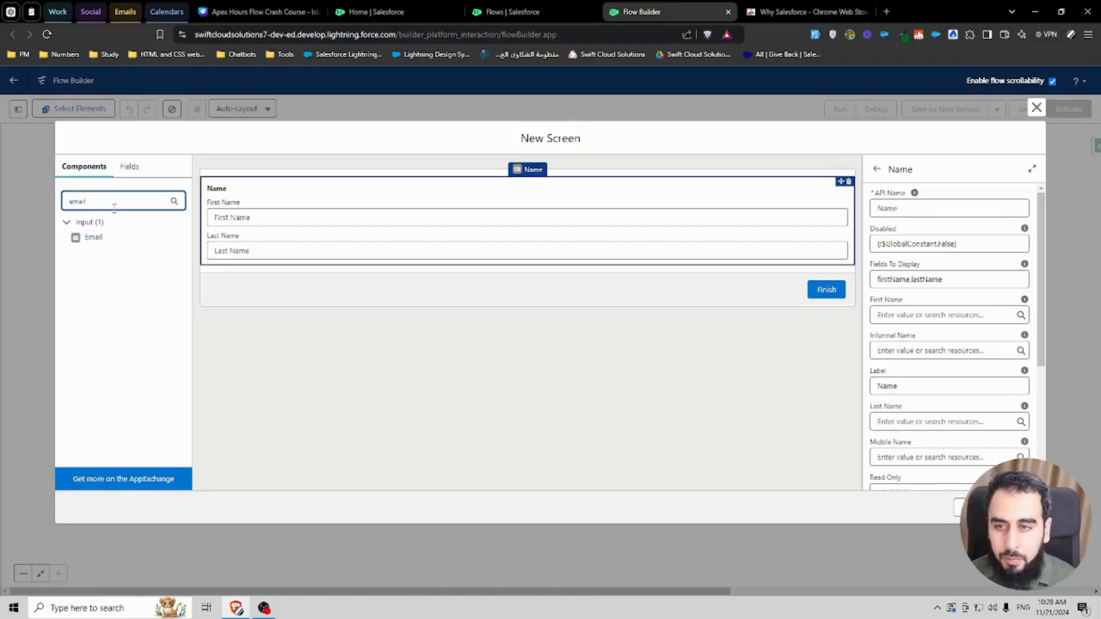
click(92, 237)
click(893, 205)
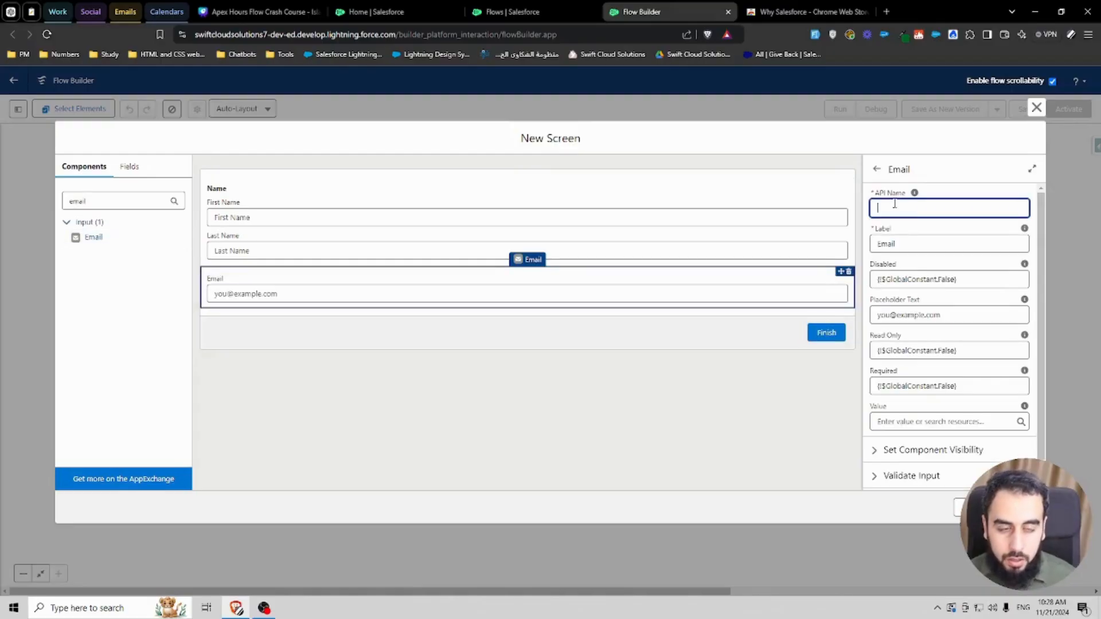
click(921, 225)
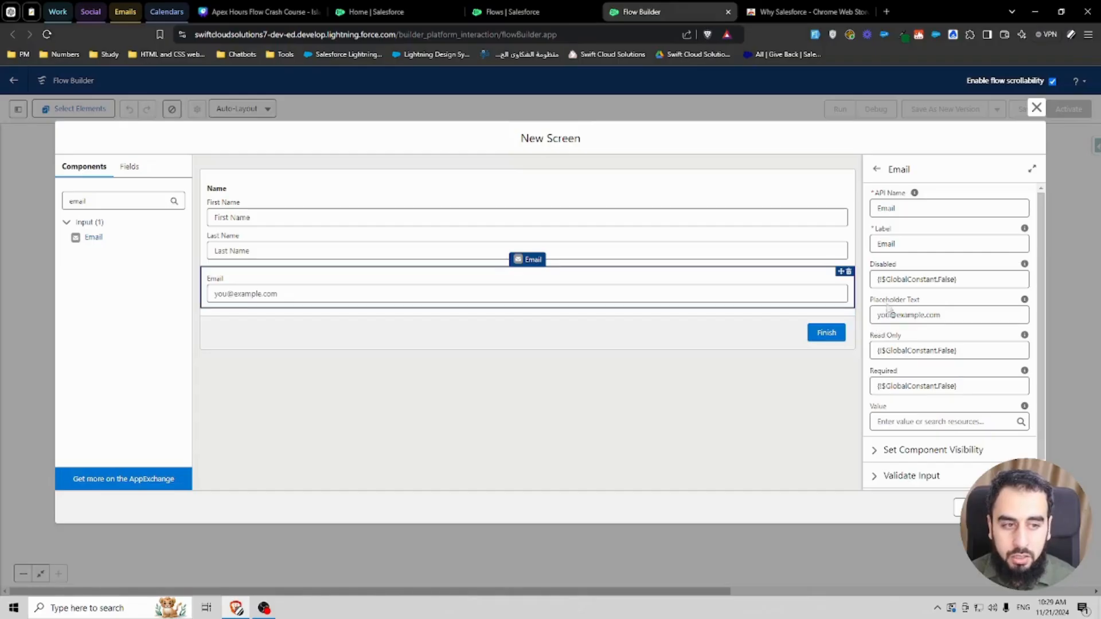
click(618, 198)
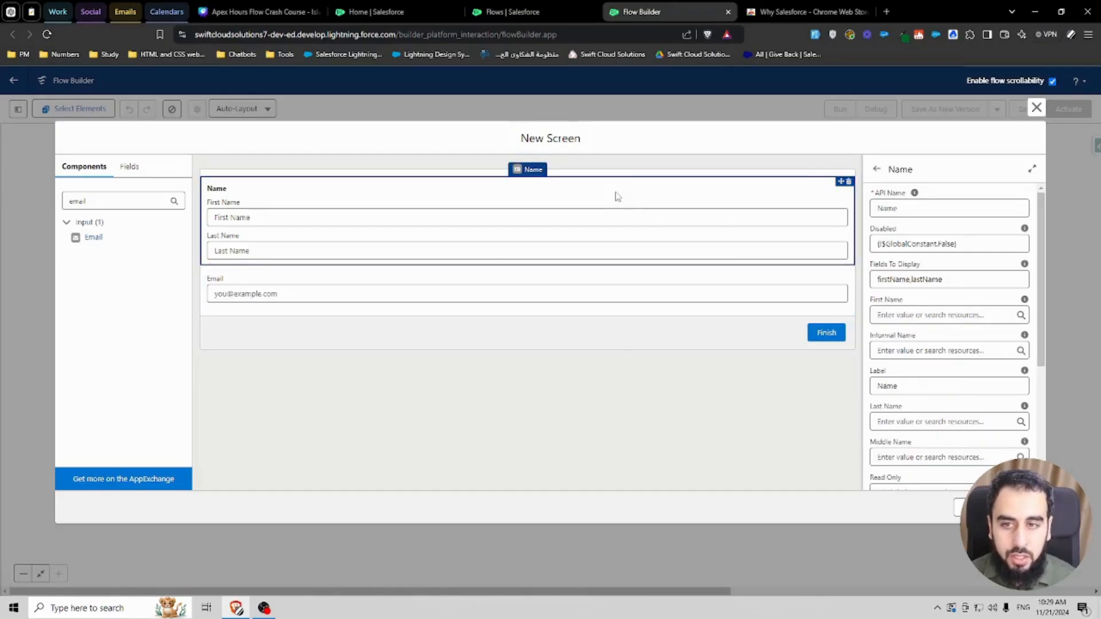
scroll(936, 294, down, 3)
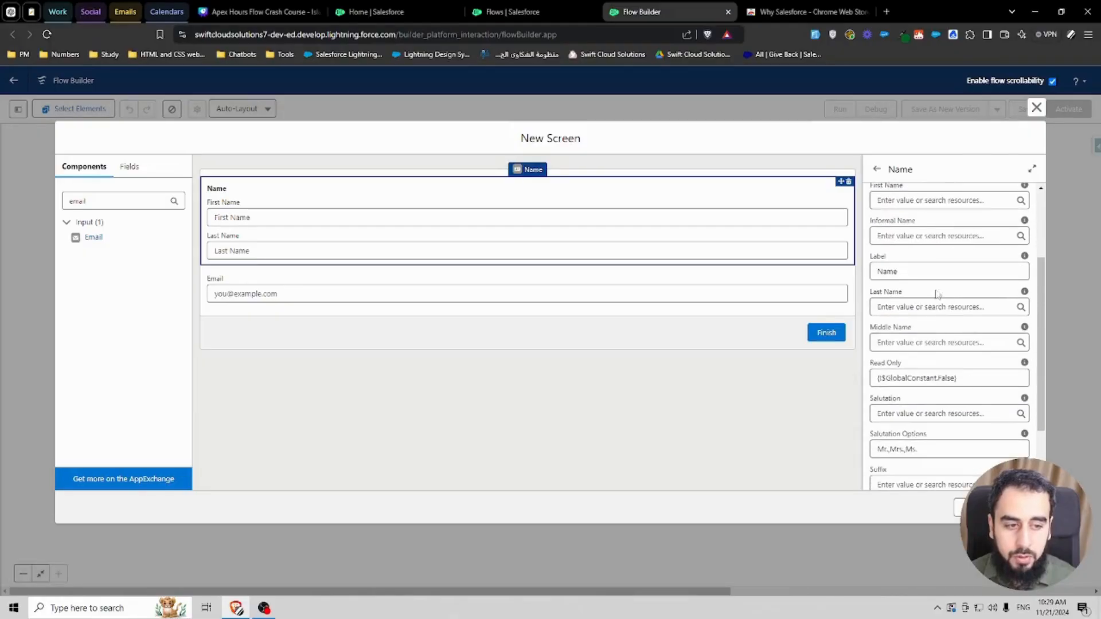
scroll(938, 333, up, 5)
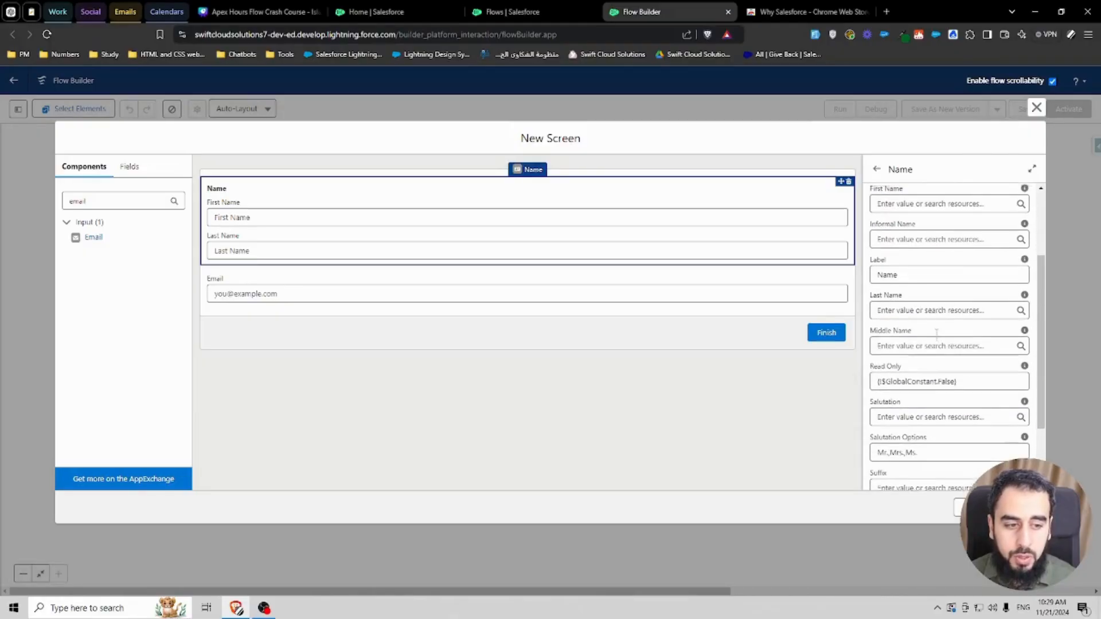
click(681, 380)
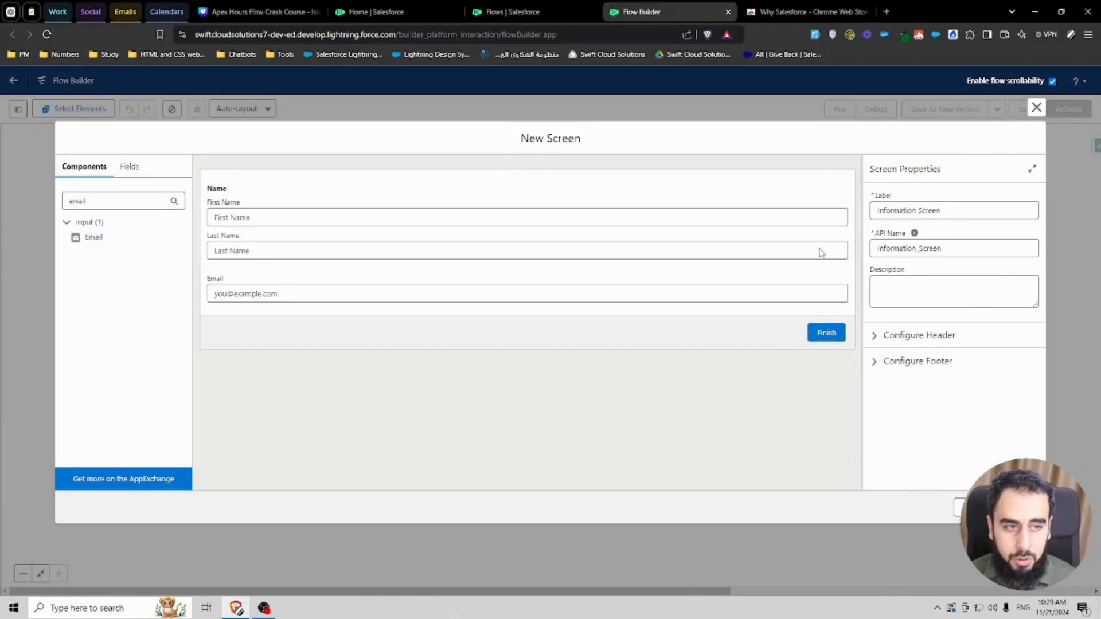
Step: Add a Section at the top of the screen with a header labelled Contact Information
double_click(99, 199)
key(BackSpace)
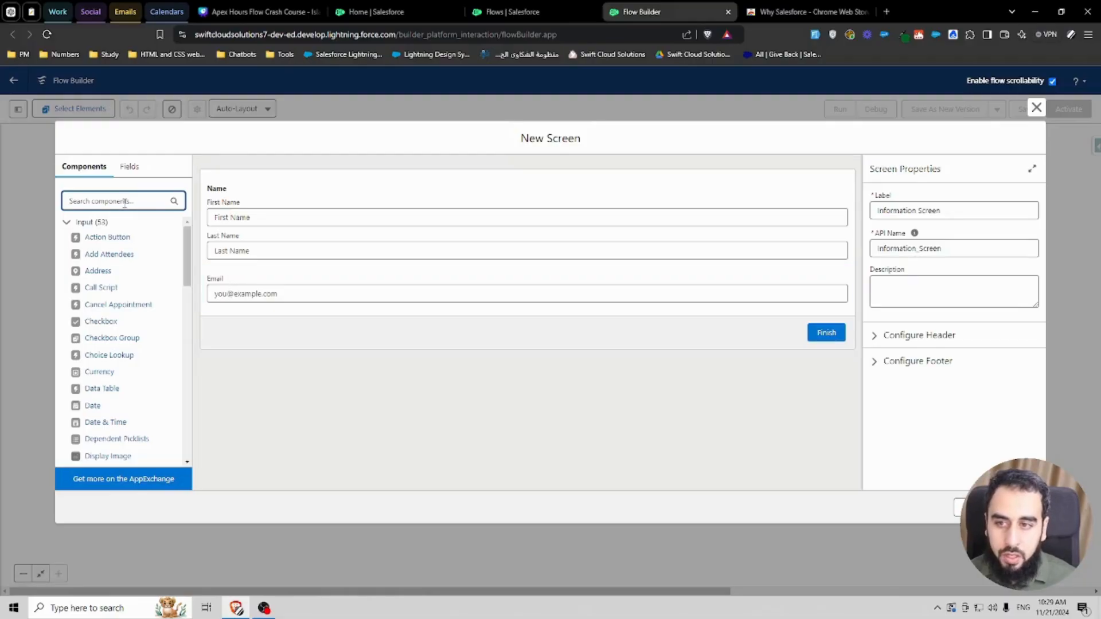
text(sec)
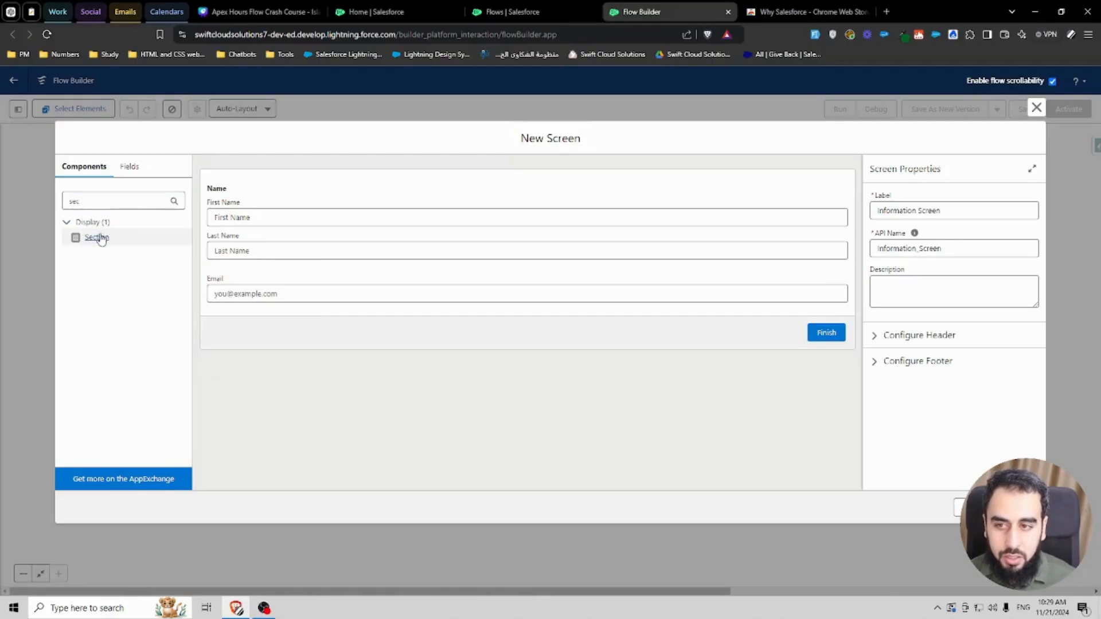
drag(97, 237, 218, 192)
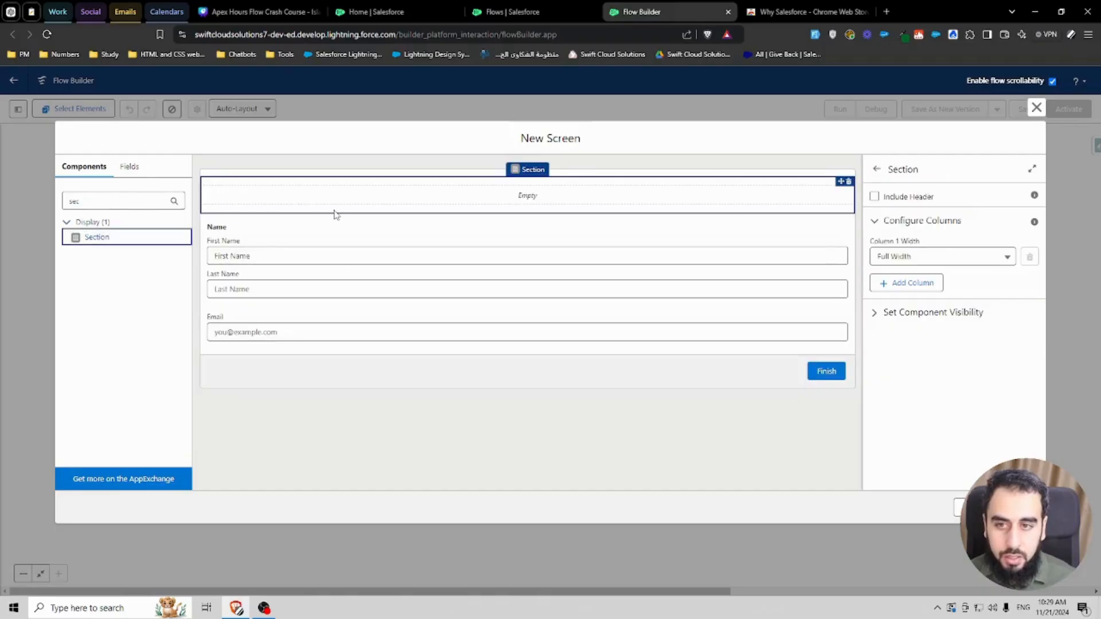
click(874, 197)
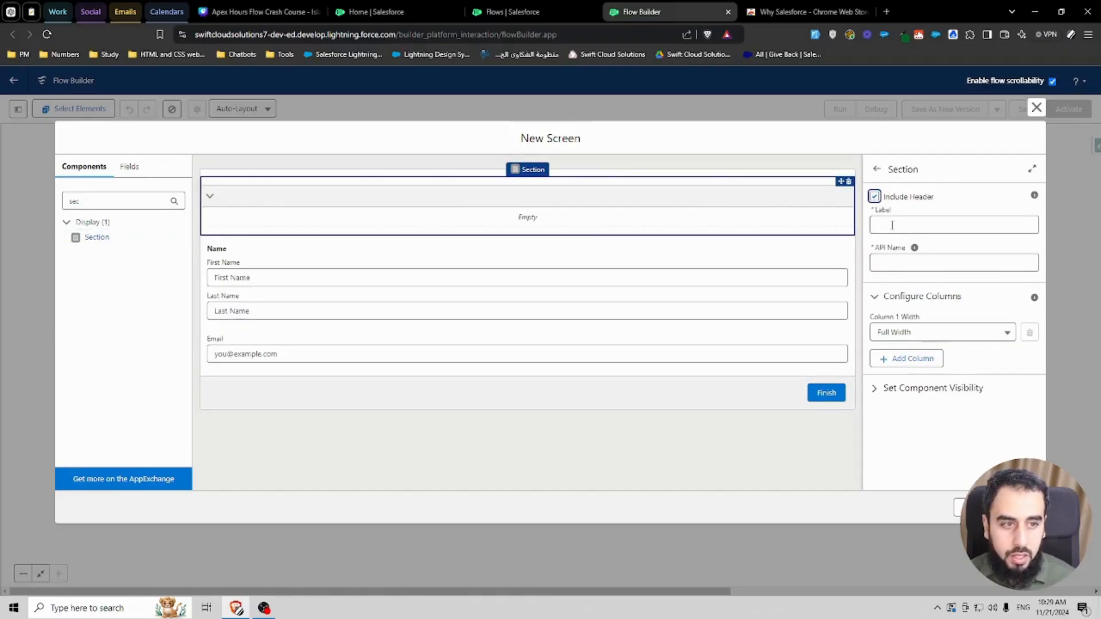
click(892, 226)
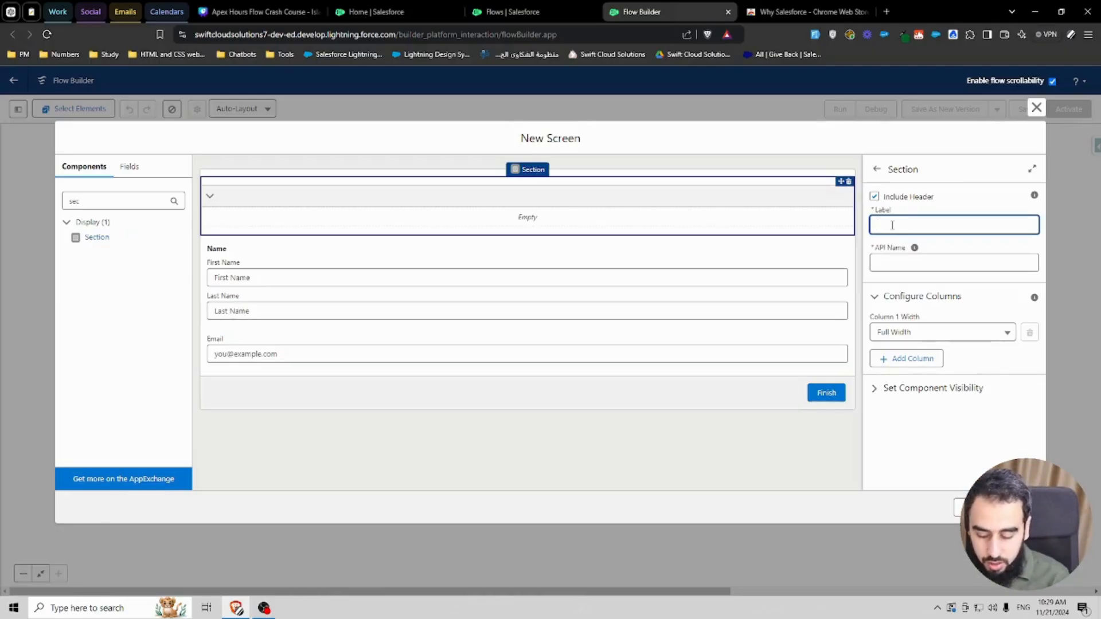
text(Contact Information)
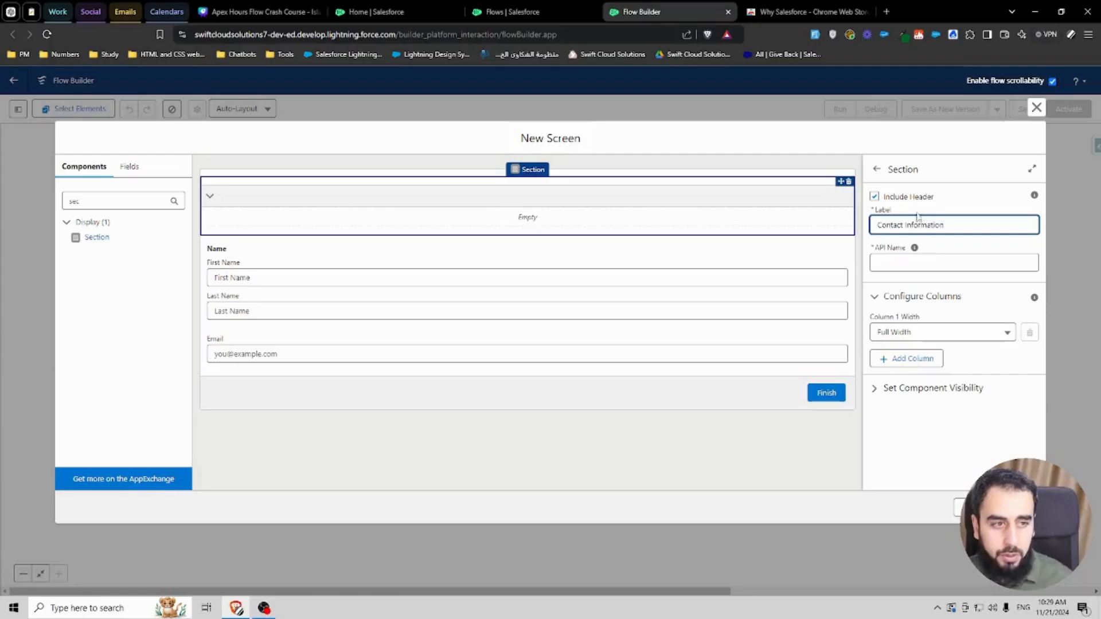
click(951, 242)
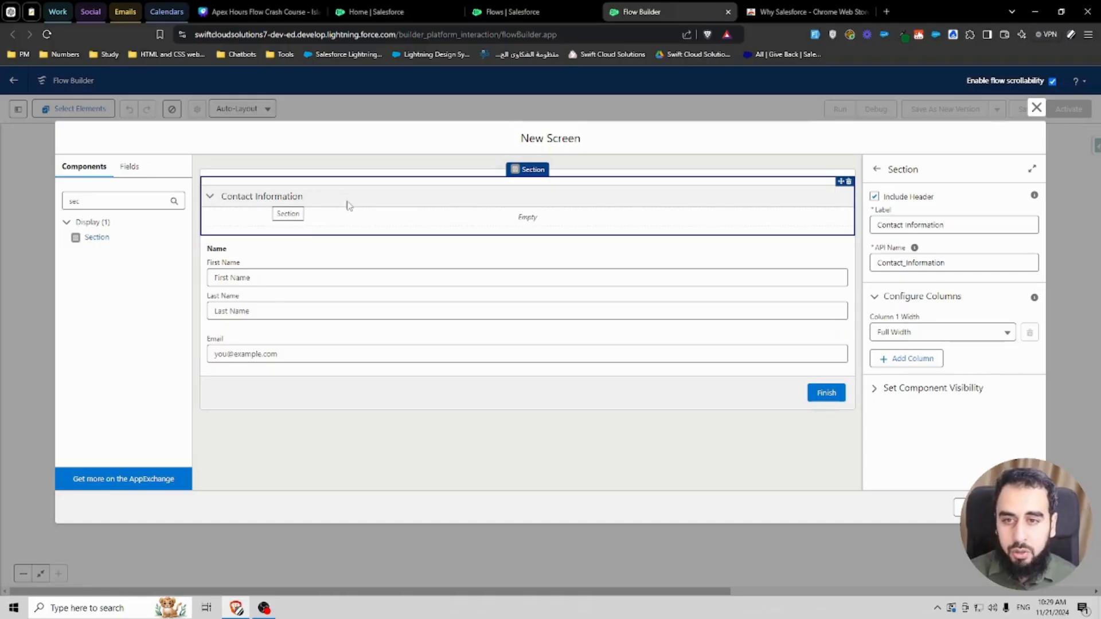
Step: Move the Name and Email fields into the Contact Information section
drag(278, 265, 265, 222)
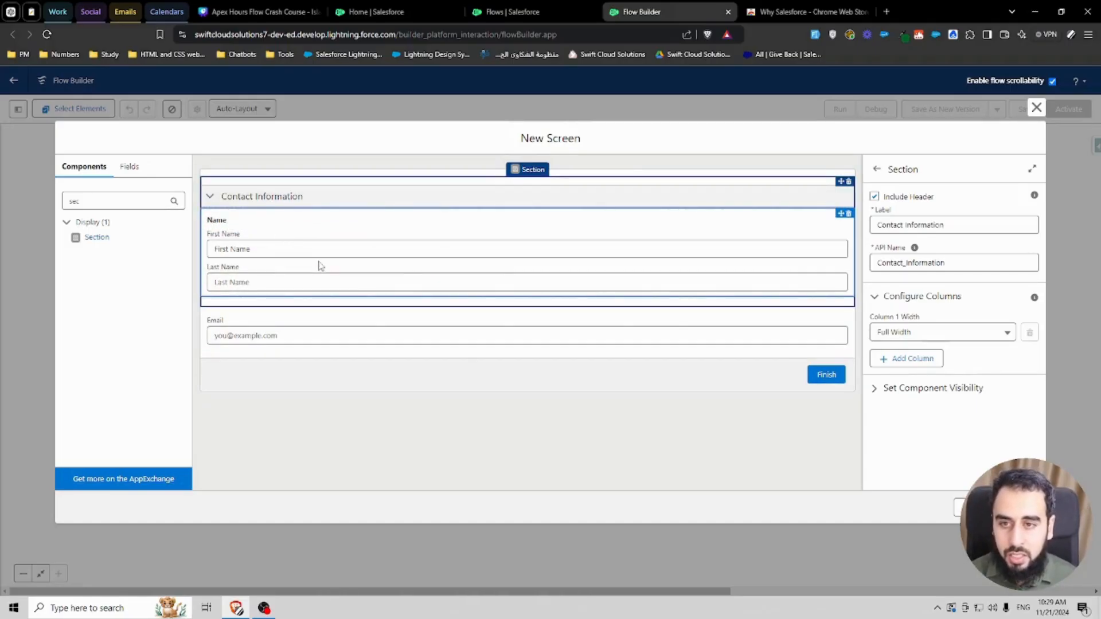
drag(259, 326, 261, 289)
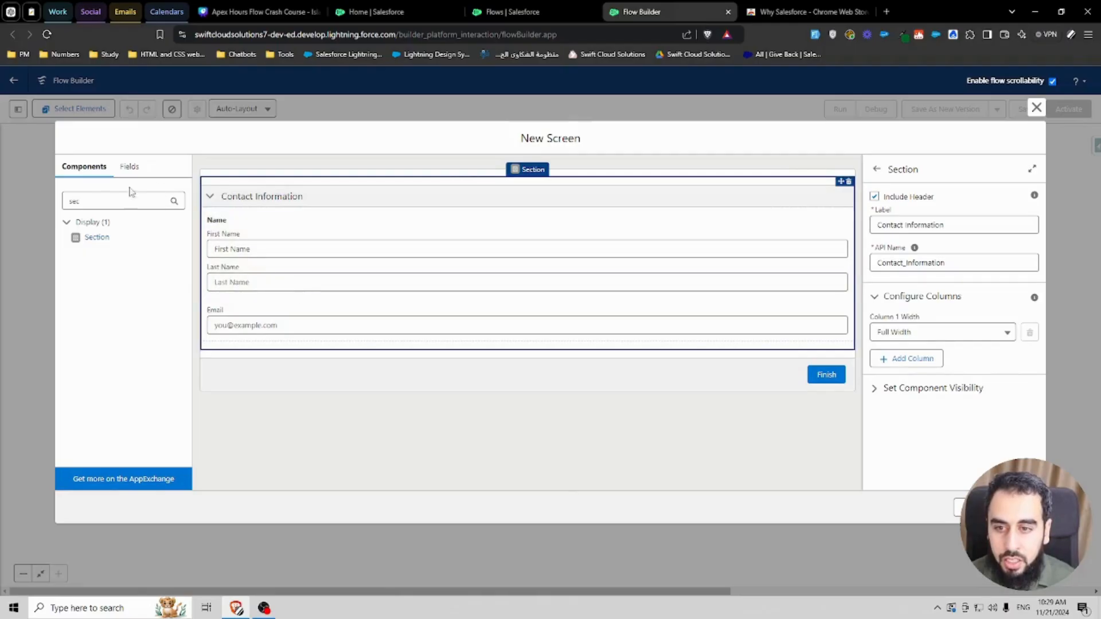
Step: Add a second Section below with a header labelled Company information
drag(98, 238, 266, 350)
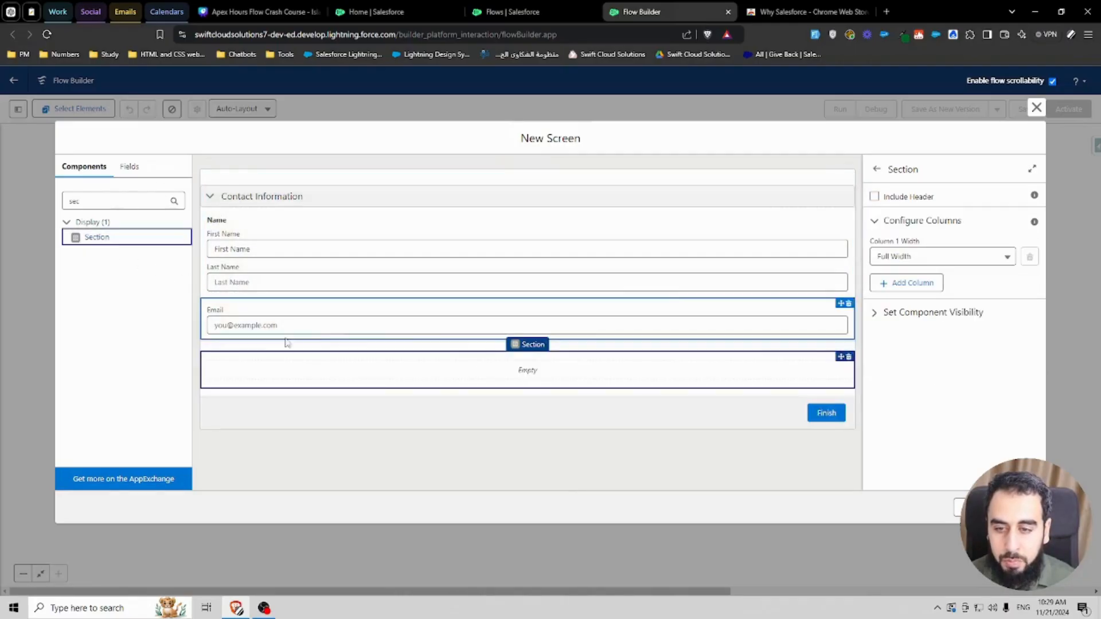
click(875, 196)
click(896, 226)
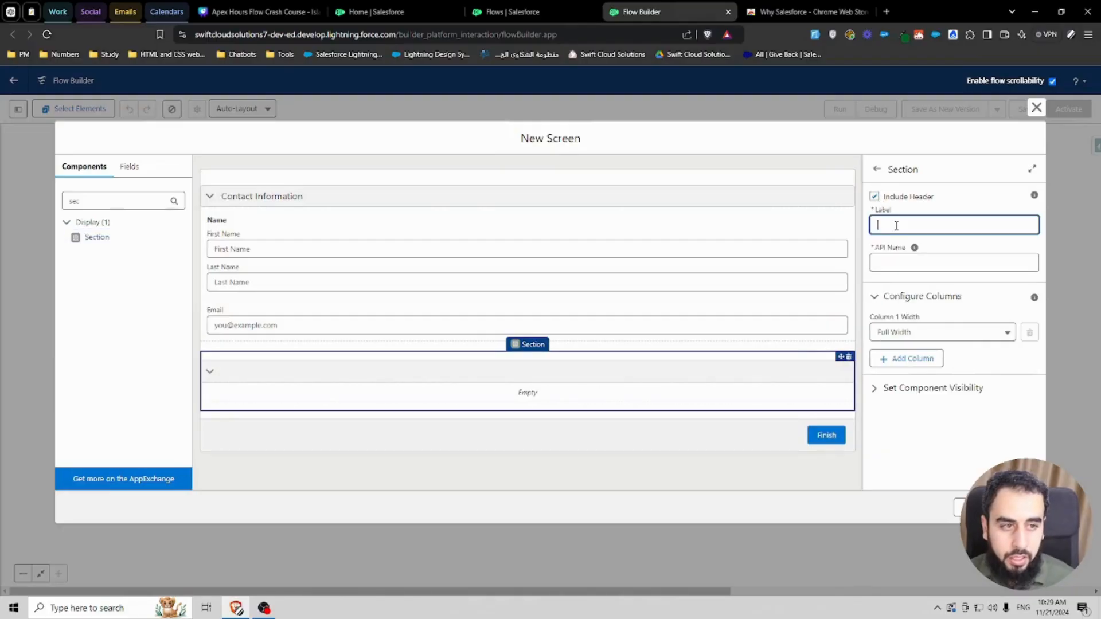
text(Company information)
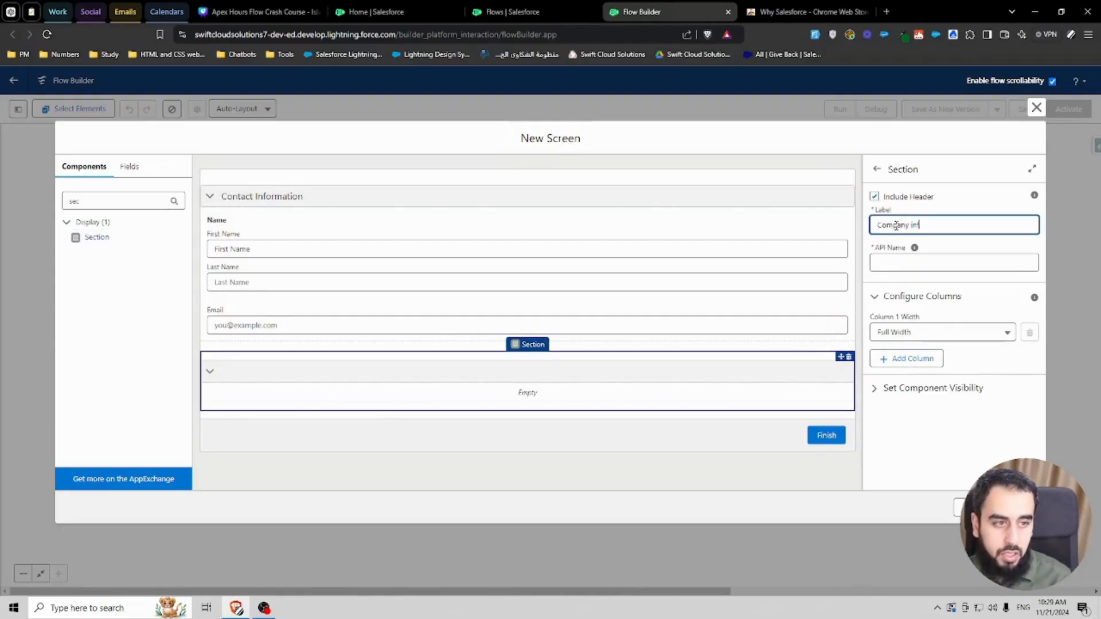
click(945, 249)
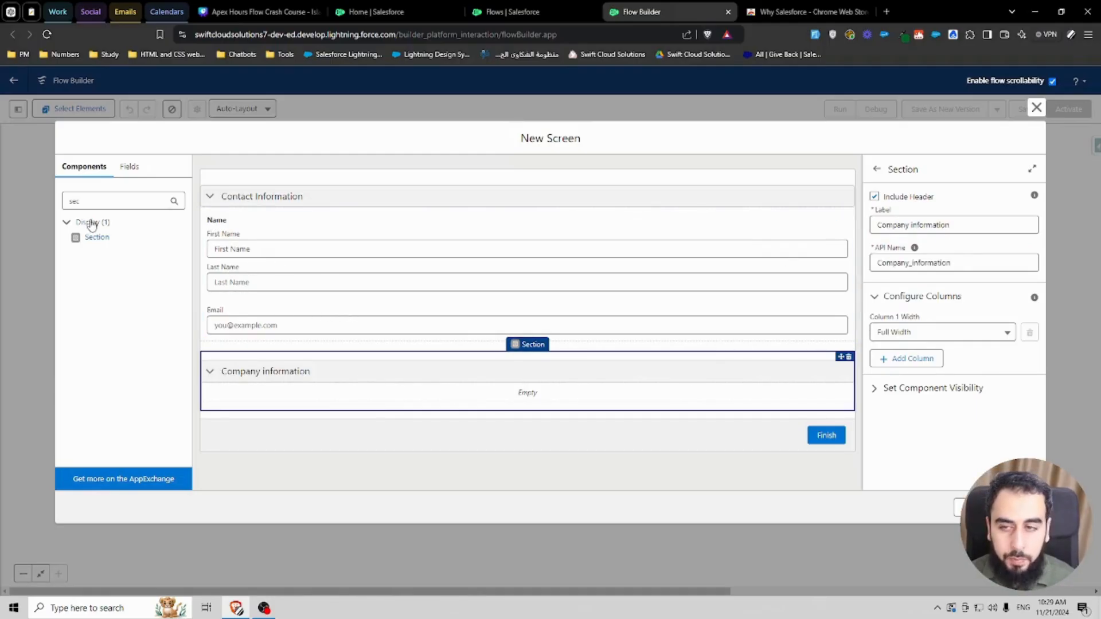
Step: Add a Text input labelled Company Name inside the Company information section
double_click(99, 205)
text(text)
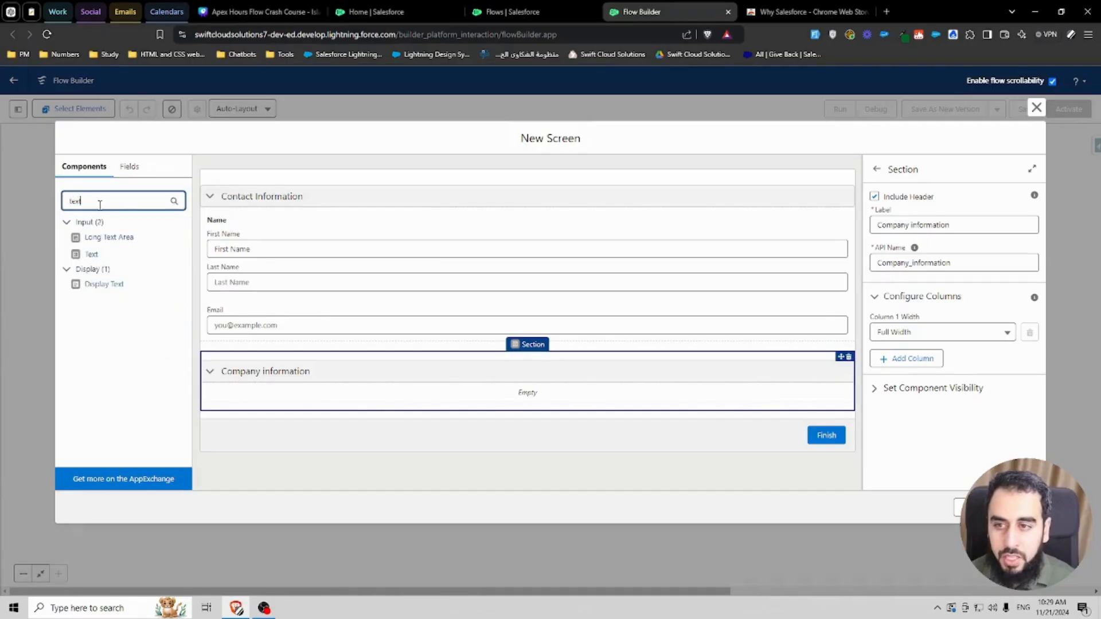
drag(91, 254, 261, 392)
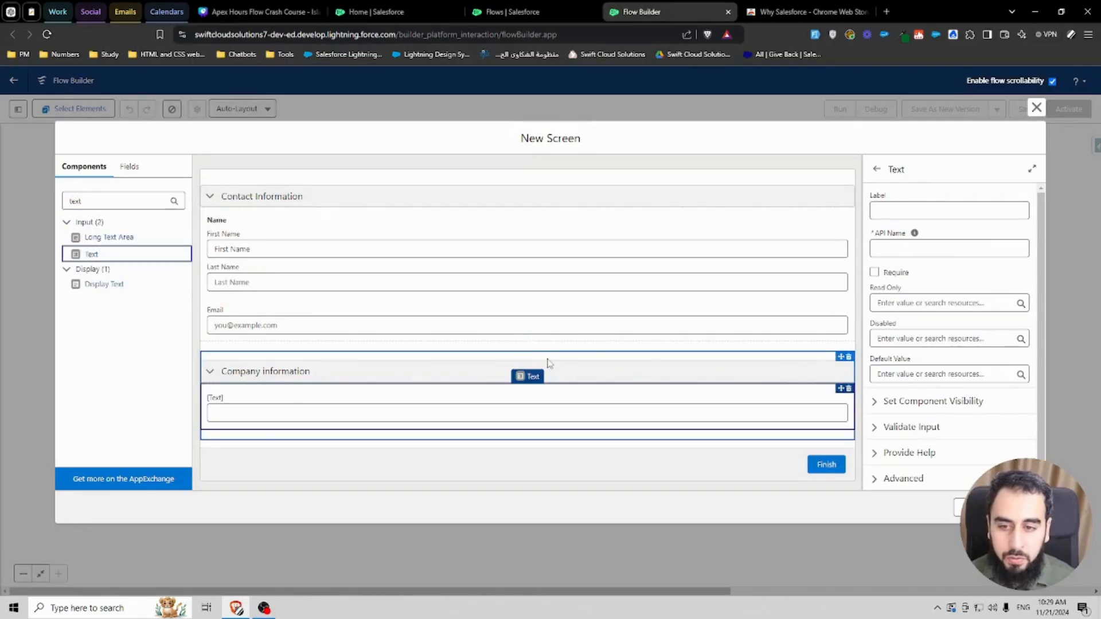
click(919, 210)
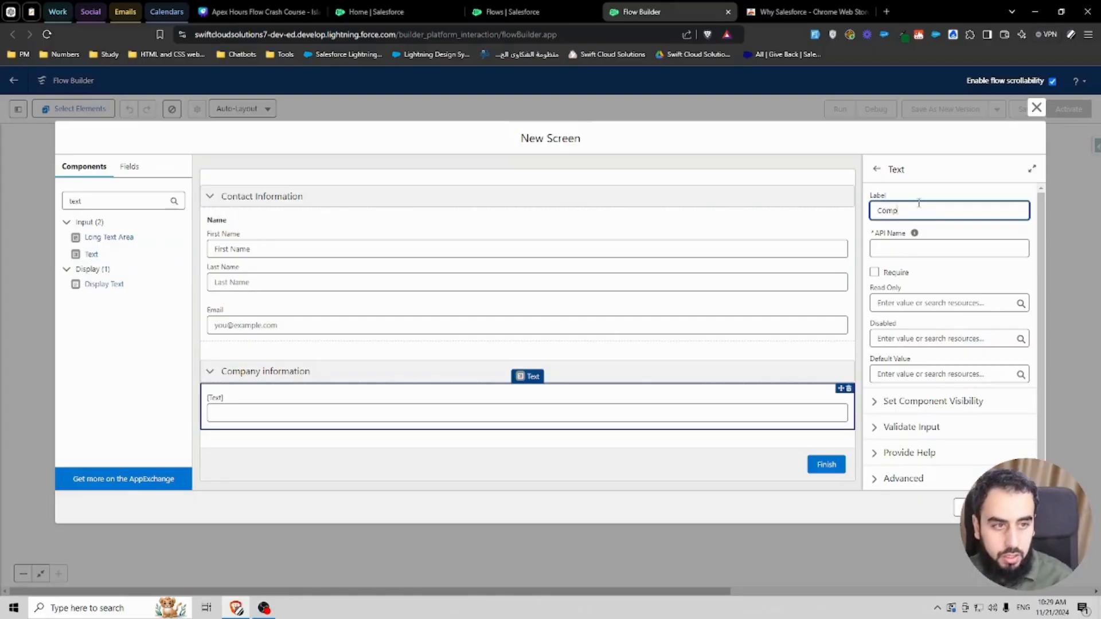
key(Tab)
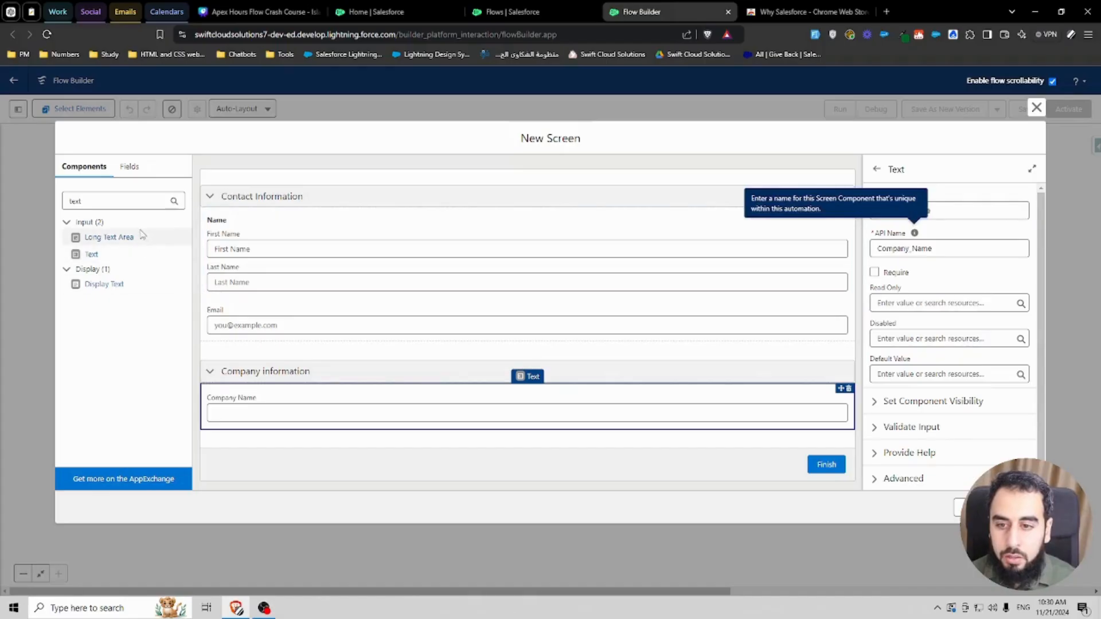
Step: Add a new Section below the Company information section and enable its header
double_click(110, 202)
text(sec)
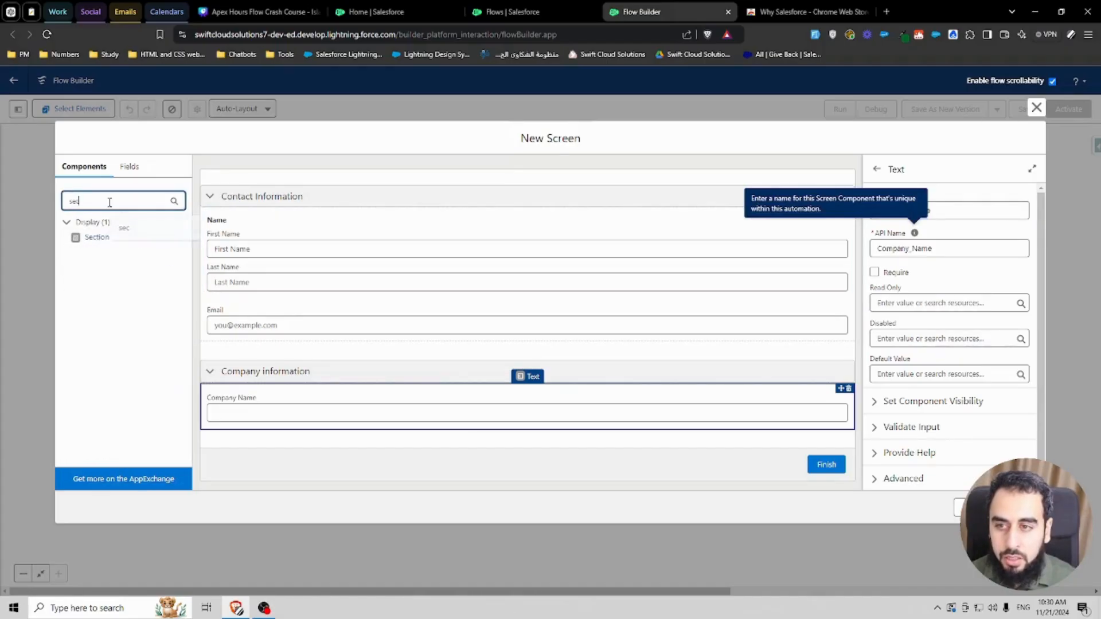
drag(94, 237, 281, 441)
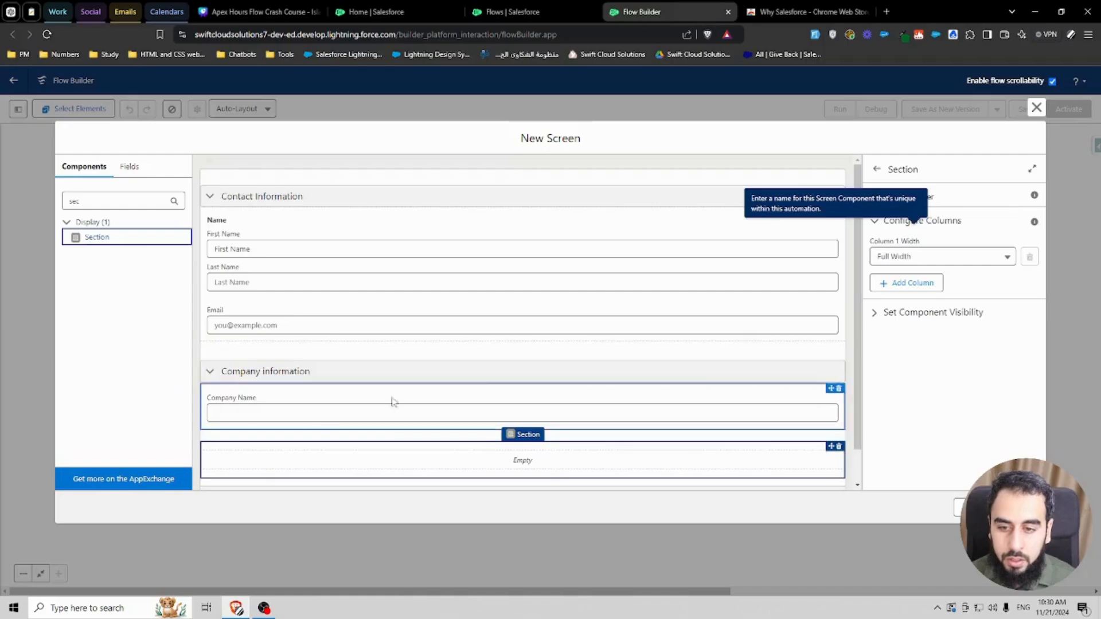
click(873, 196)
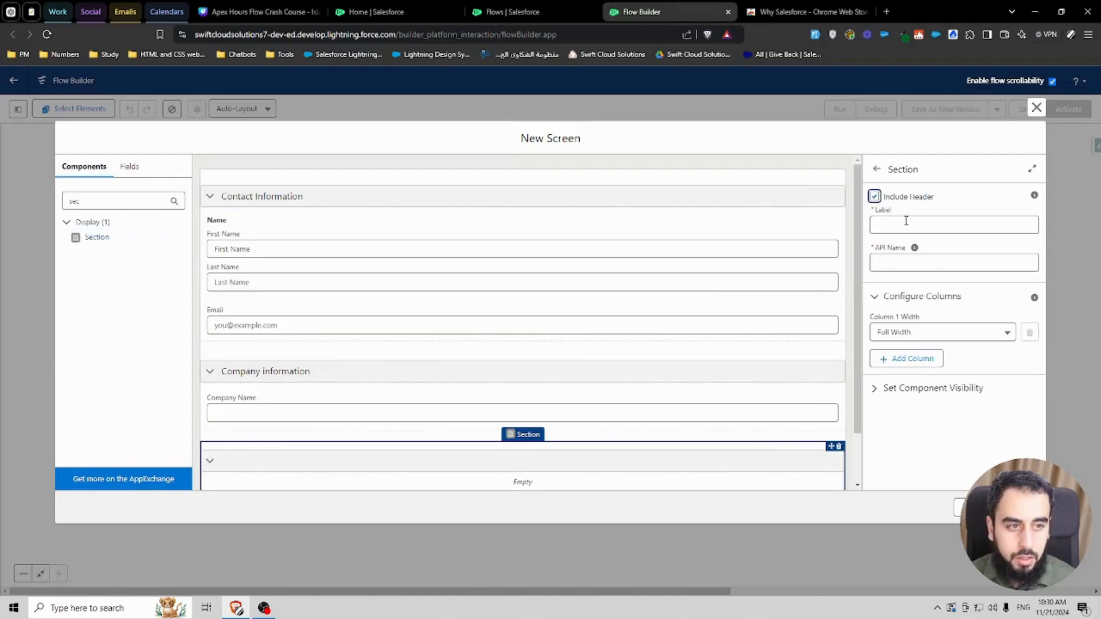
click(905, 223)
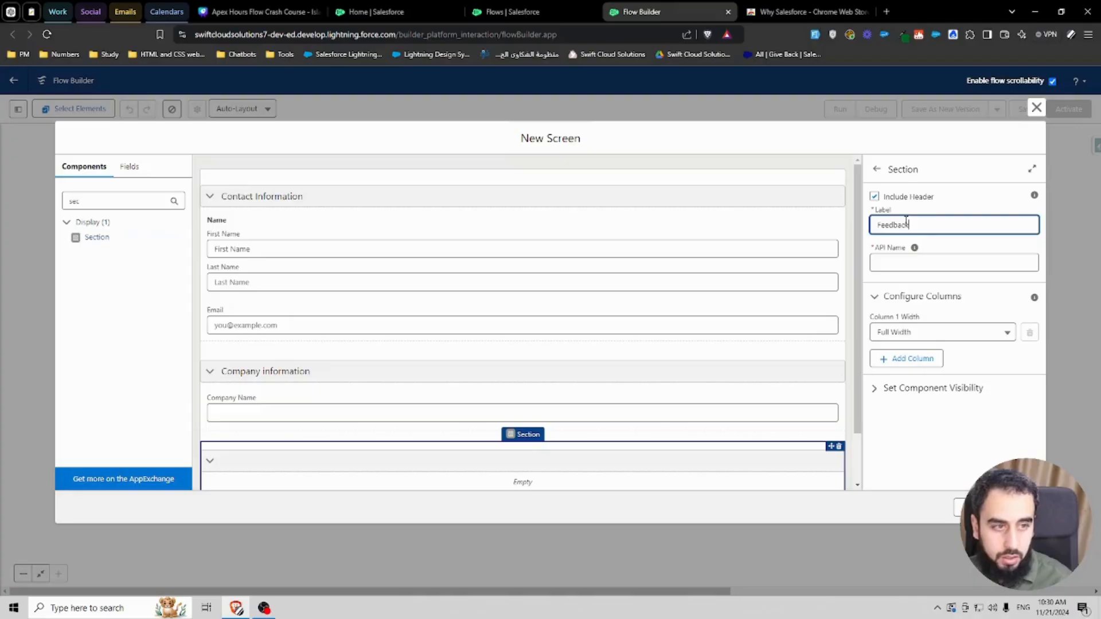
click(938, 246)
Step: Label the new section's header Feedback Questions, with API name Feedback_Questions
scroll(515, 286, down, 1)
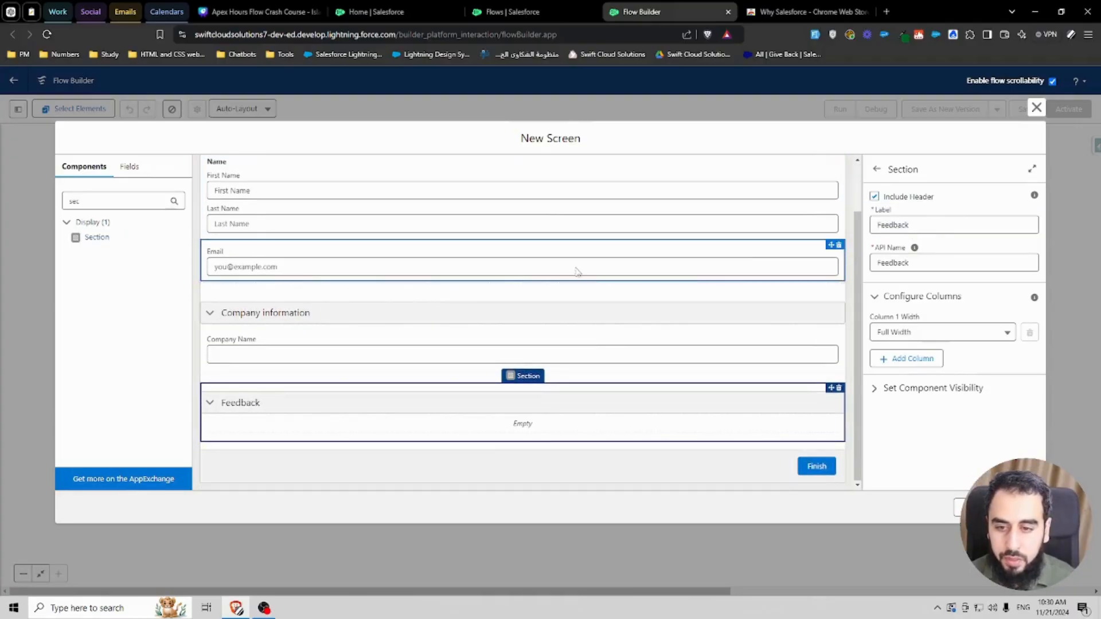
click(934, 226)
text(Questions)
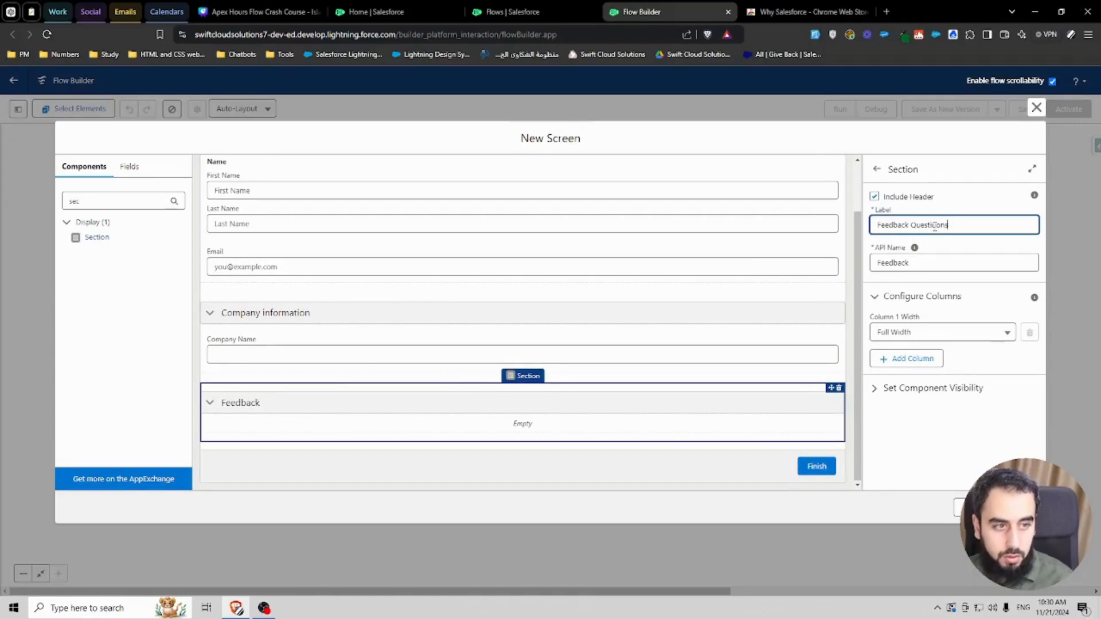
drag(936, 228, 995, 222)
key(BackSpace)
key(BackSpace)
text(ons)
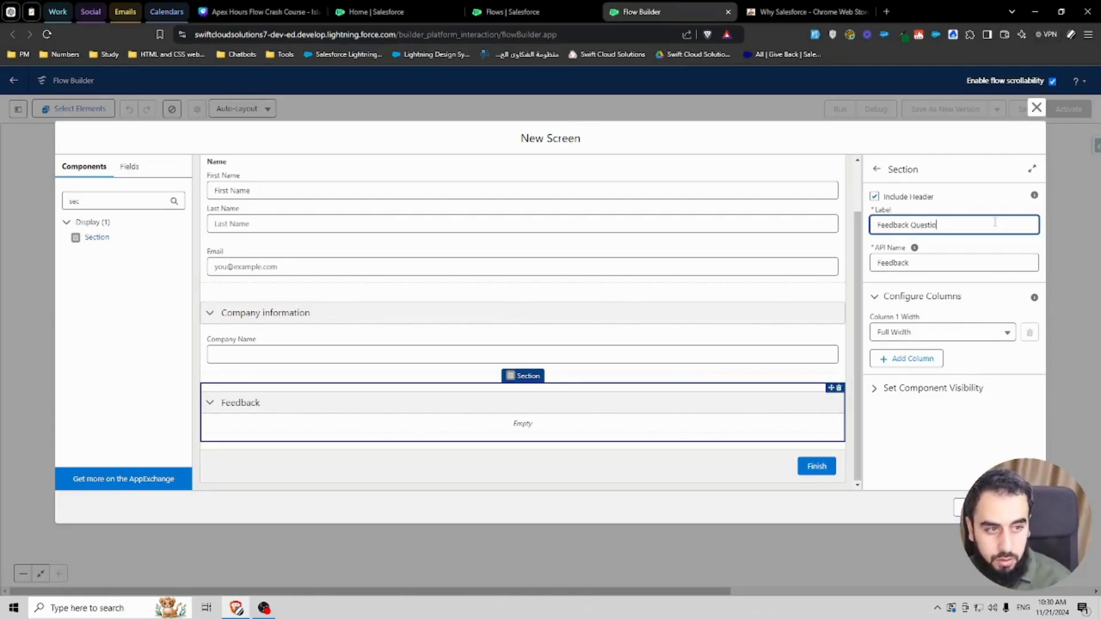
click(931, 258)
key(ctrl+a)
key(BackSpace)
click(922, 226)
click(948, 248)
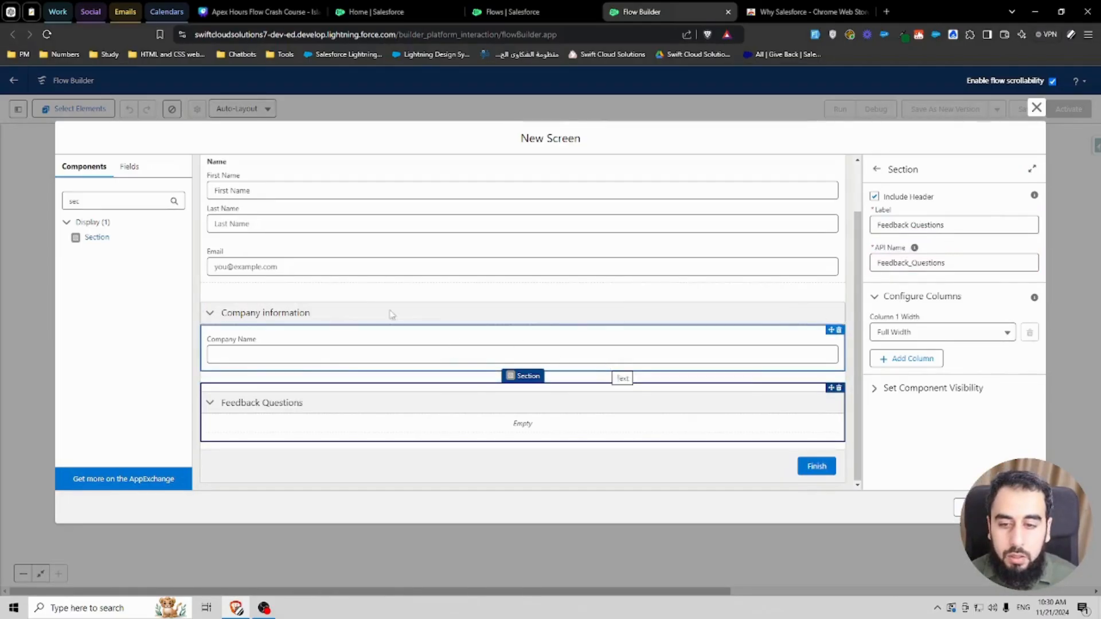
Step: Clear the component search and close two unneeded browser tabs
double_click(77, 202)
key(BackSpace)
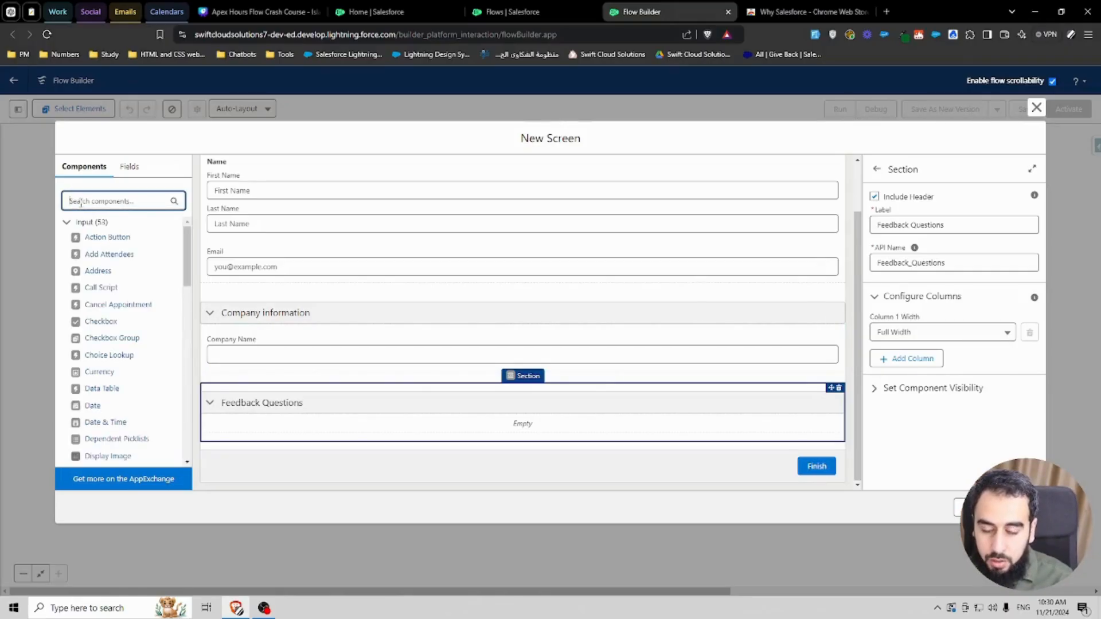
text(p)
key(BackSpace)
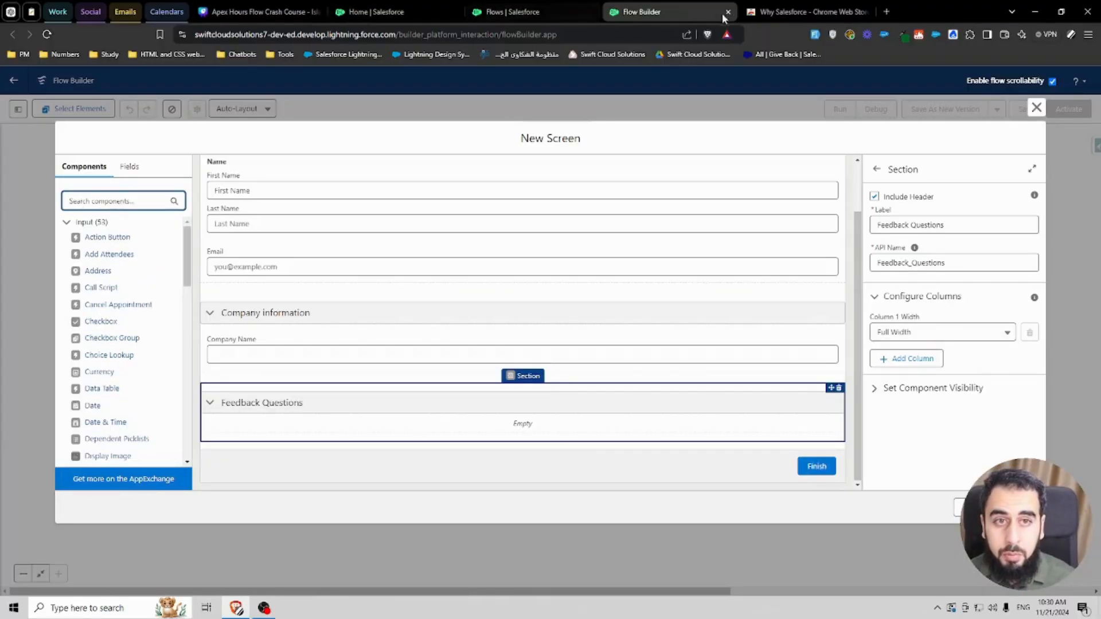
click(867, 12)
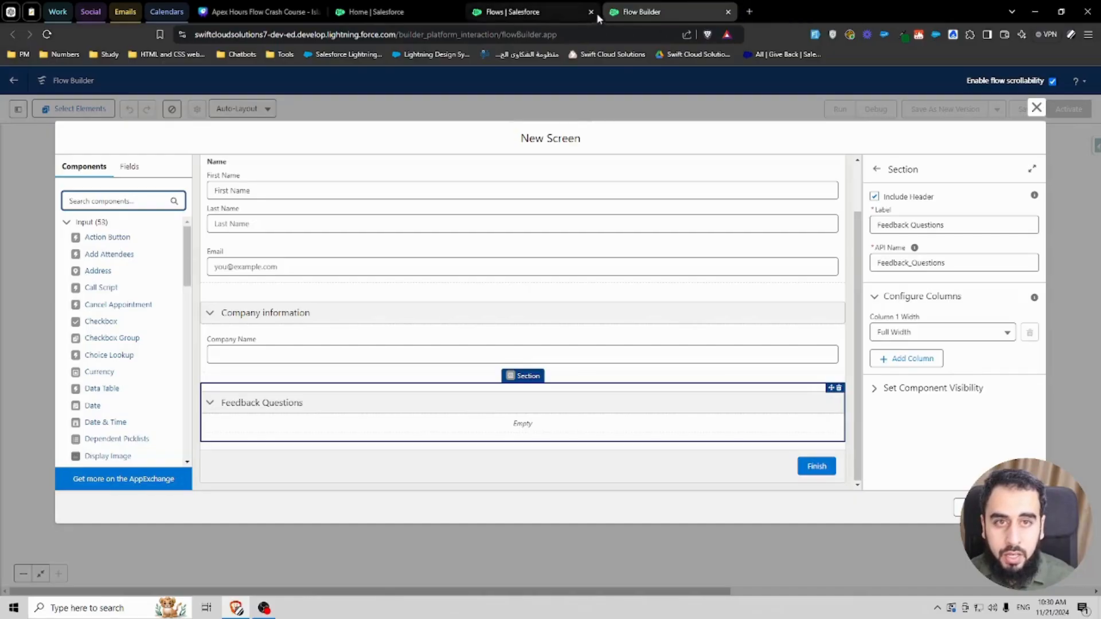
click(591, 11)
Step: Add a Picklist labelled Rate Your Experience inside the Feedback Questions section
click(140, 201)
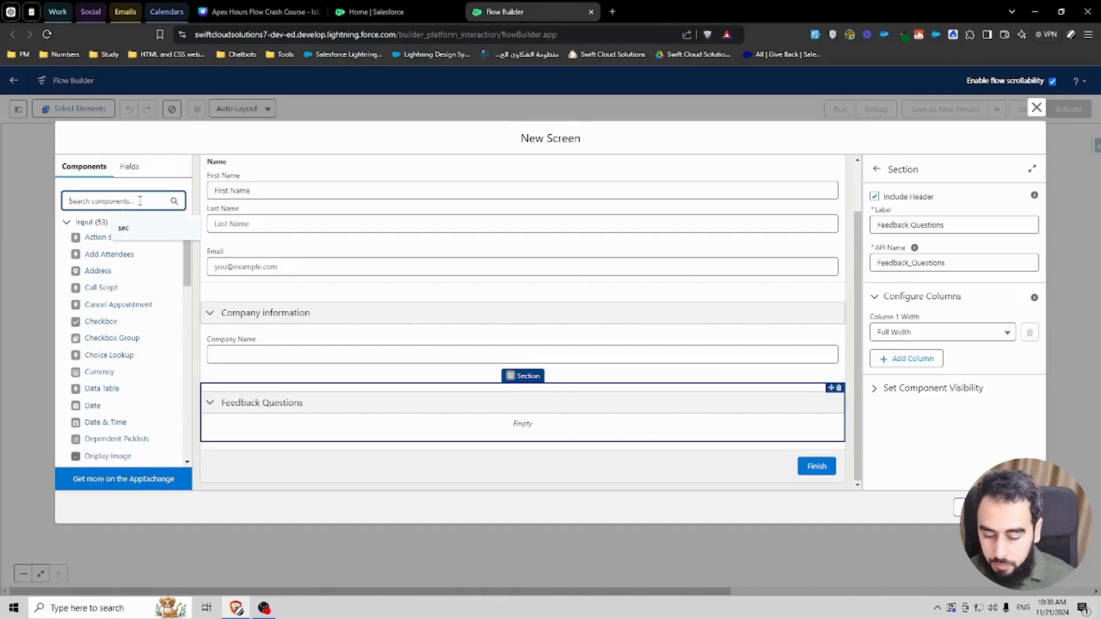
text(pick)
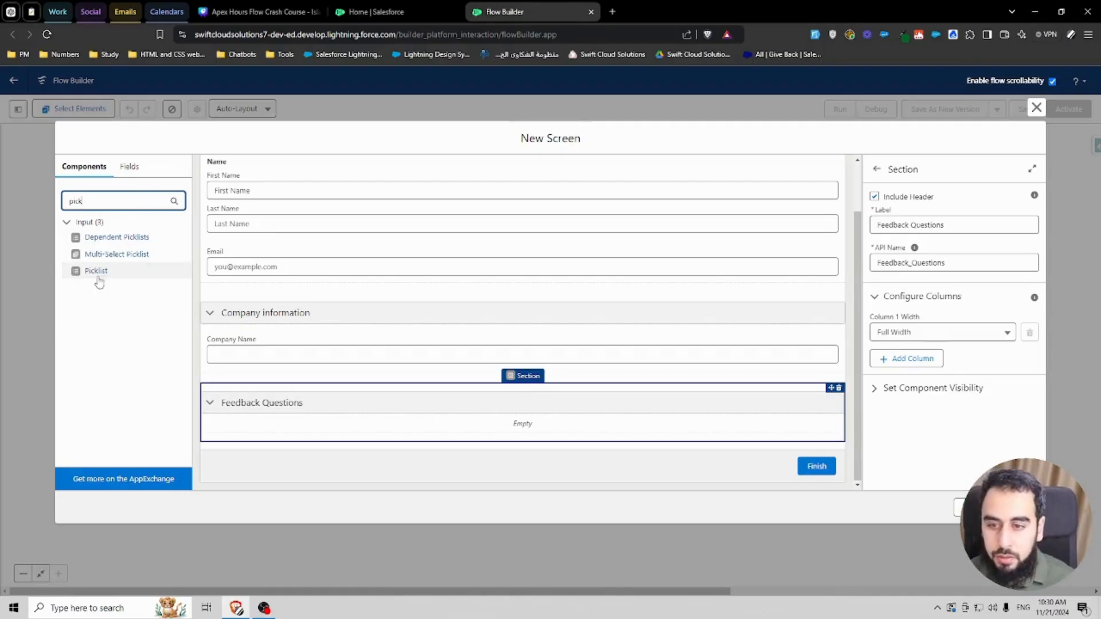
drag(96, 272, 304, 427)
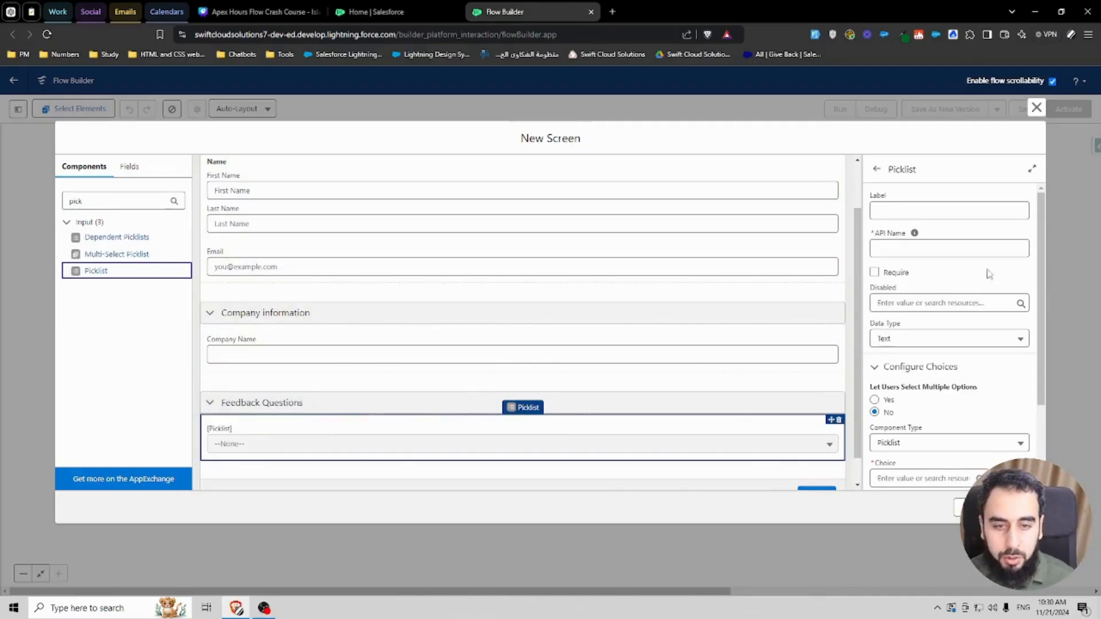
click(904, 210)
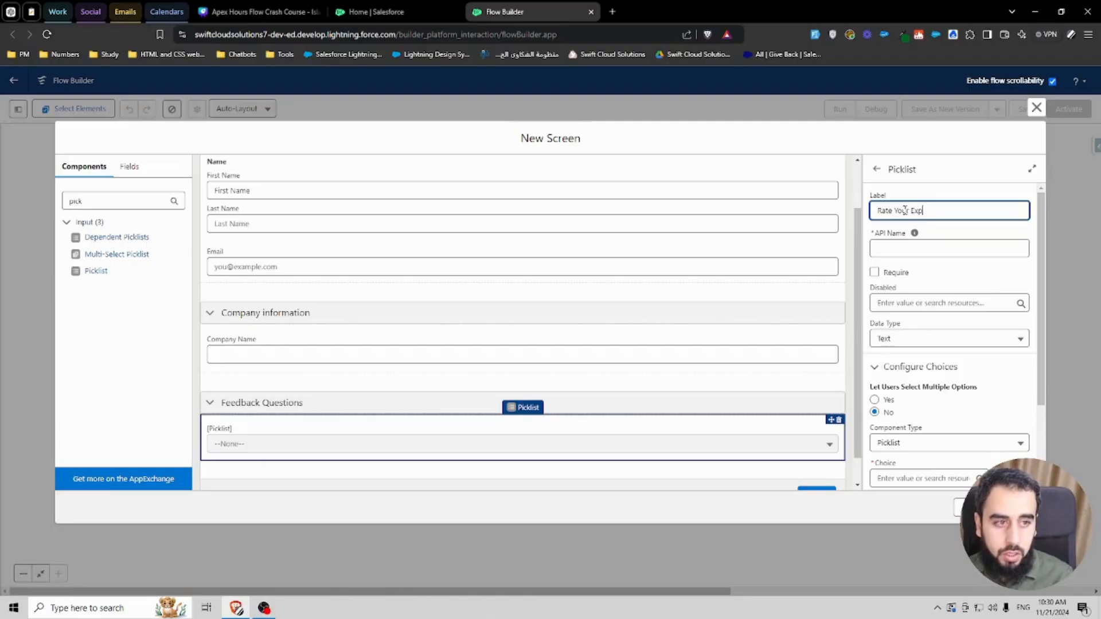
text(ence)
click(934, 226)
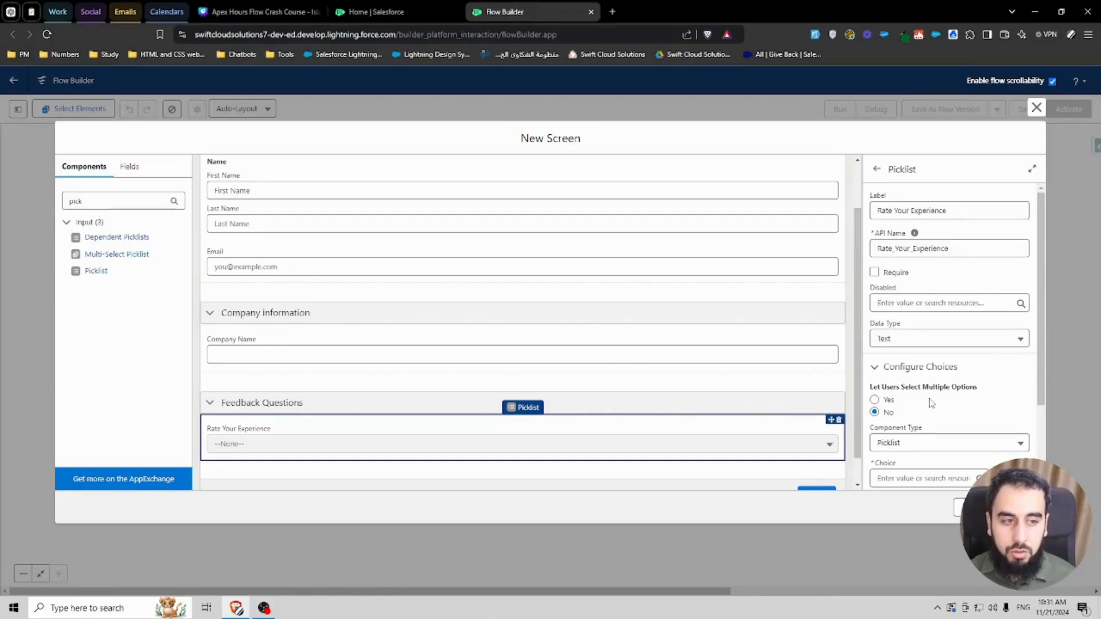
Step: Create a new Picklist Choice Set resource for the picklist's choice, with API name PCS_RateYourExperience
scroll(917, 398, down, 1)
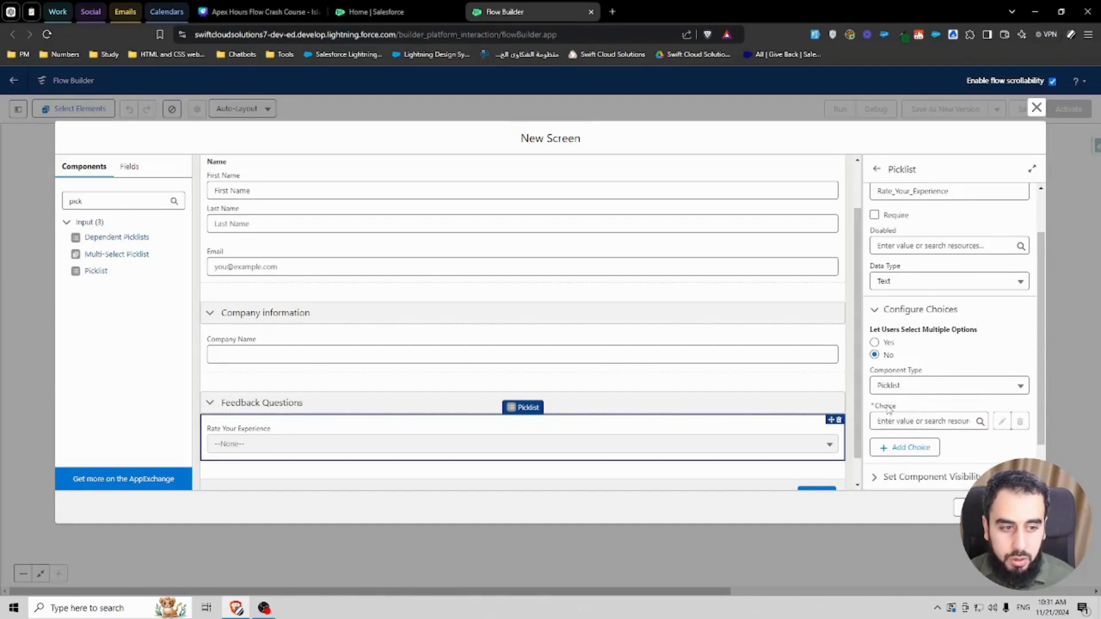
click(905, 422)
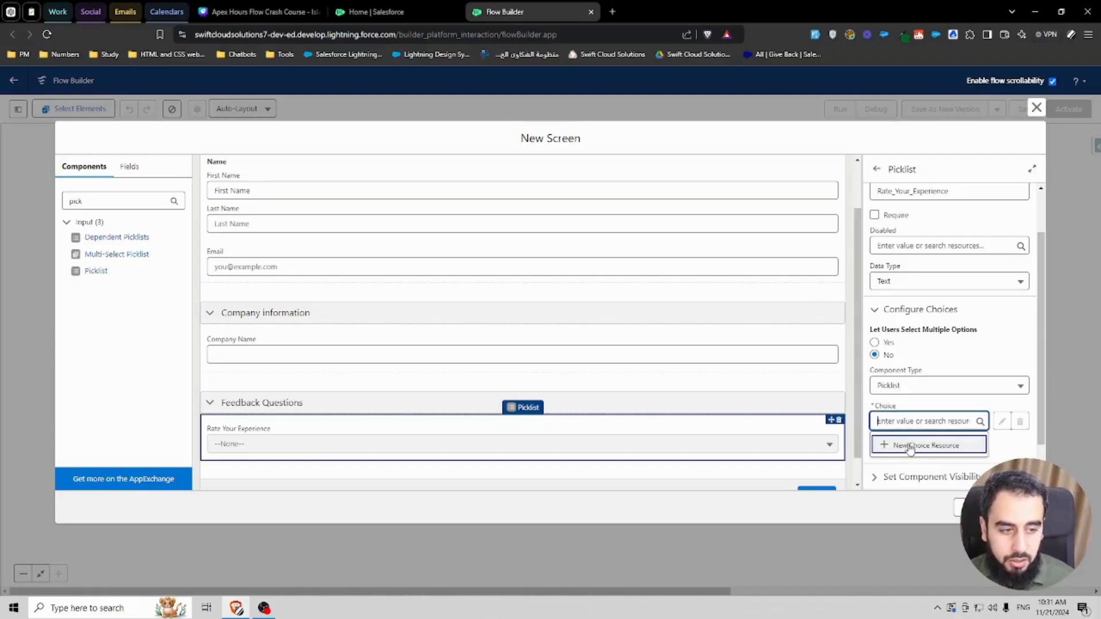
click(910, 446)
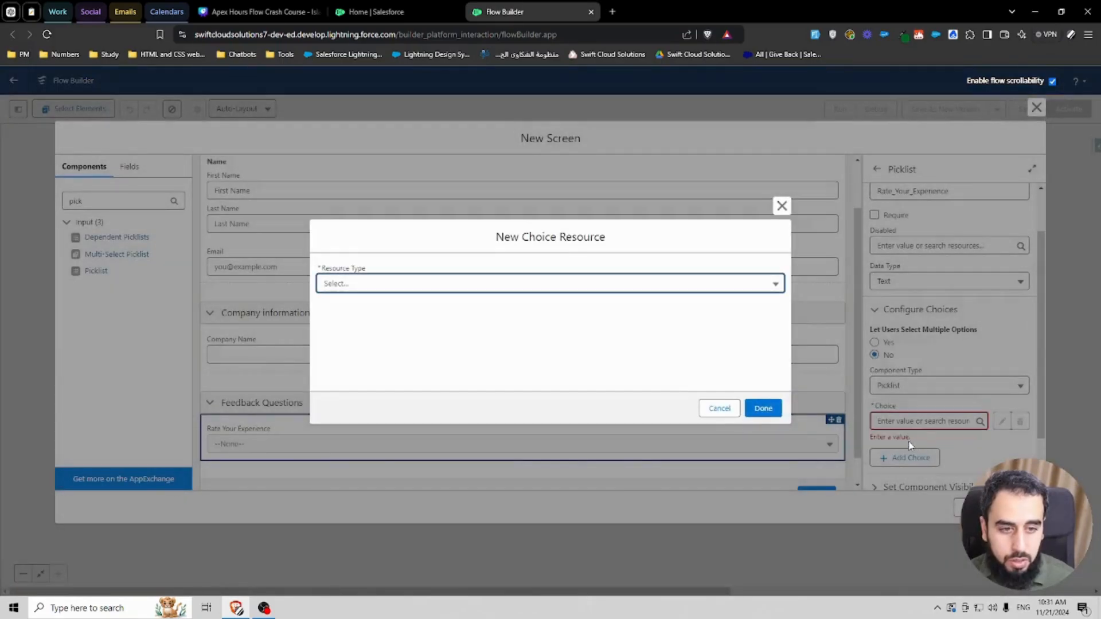
click(350, 283)
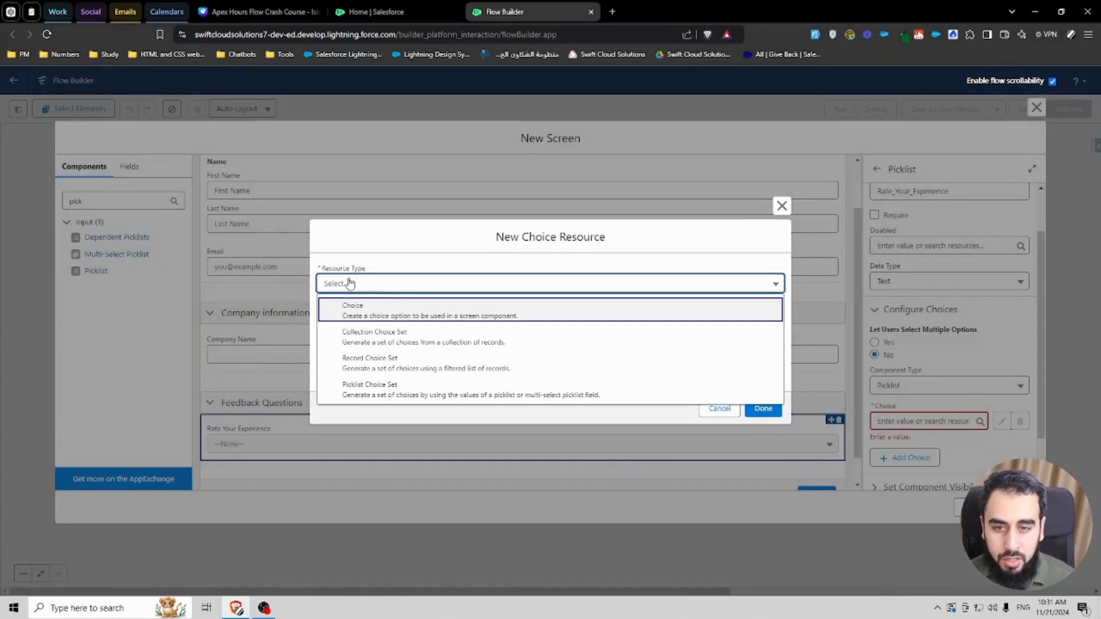
click(391, 394)
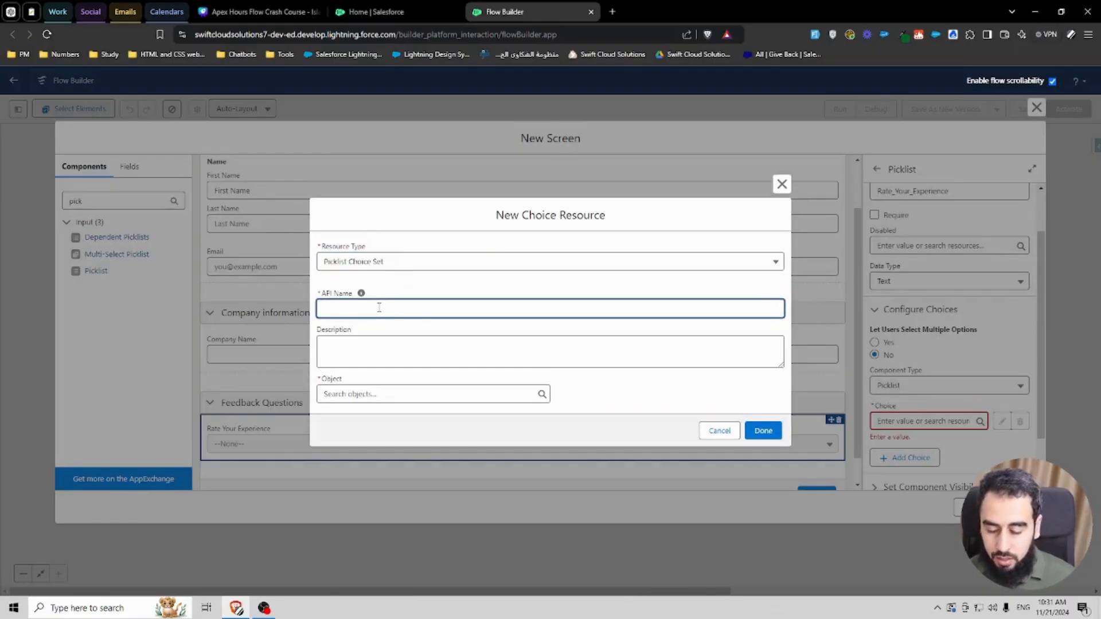
text(PC)
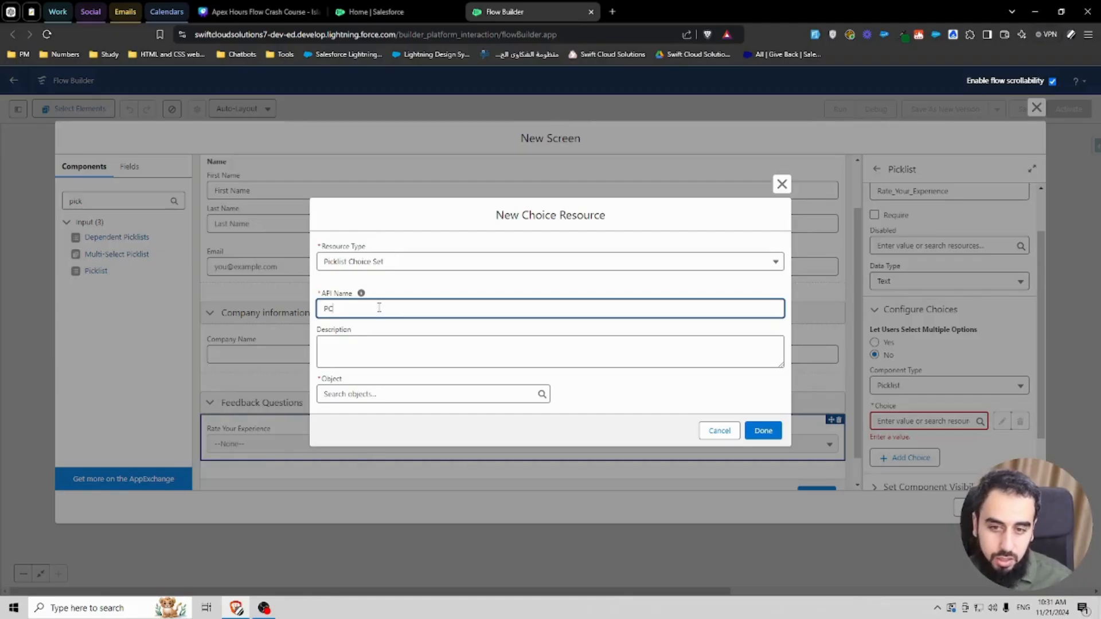
text(S_R)
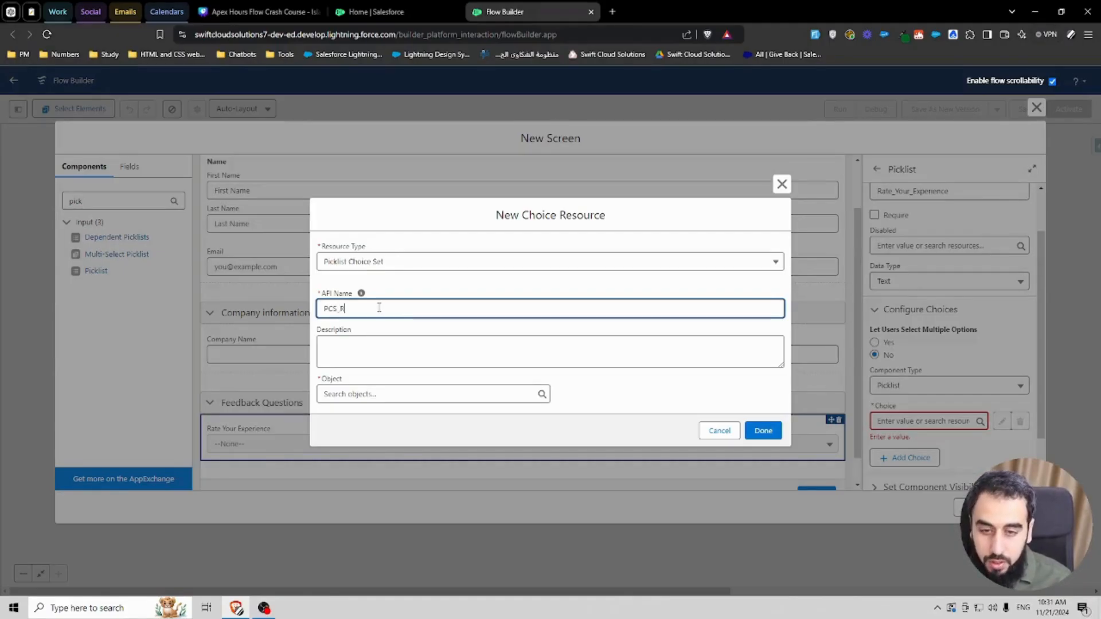
text(ateYourExperience)
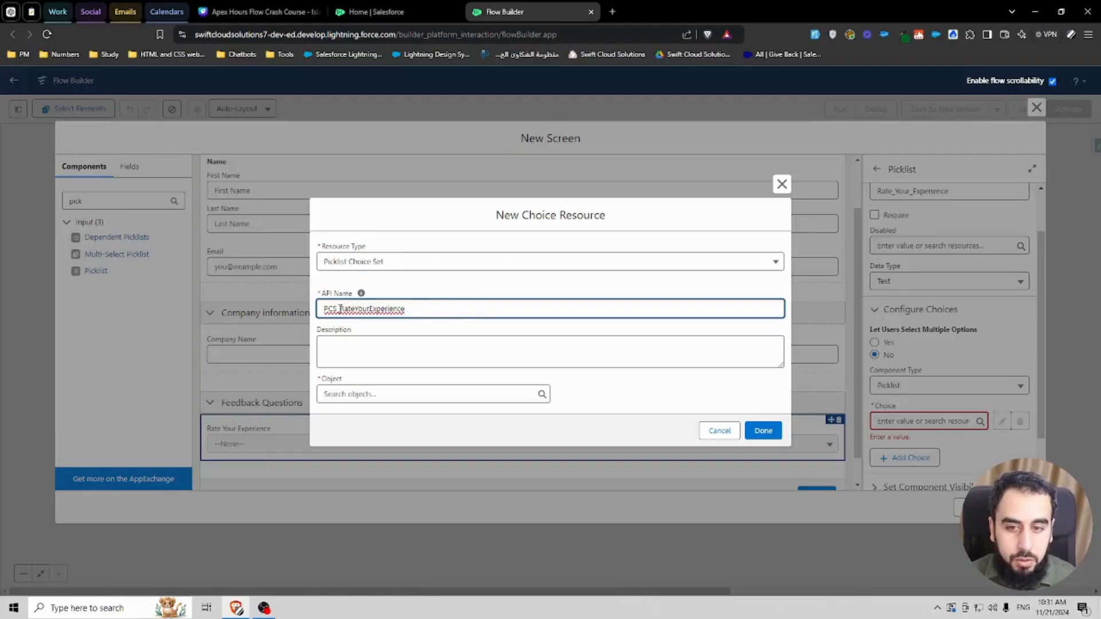
drag(339, 308, 434, 305)
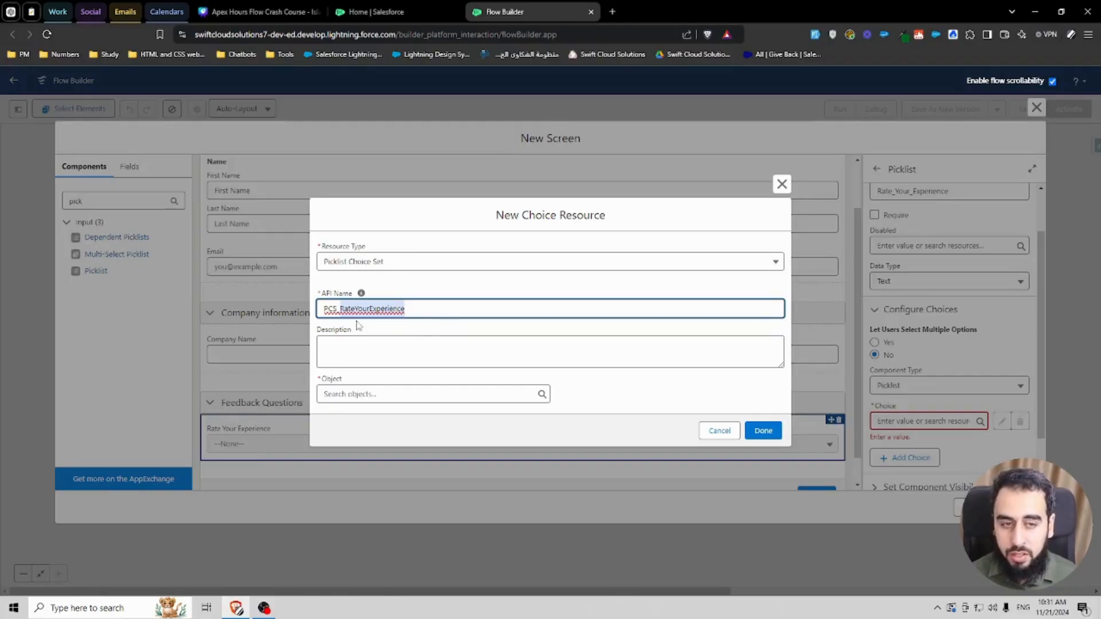
click(425, 290)
drag(337, 307, 319, 310)
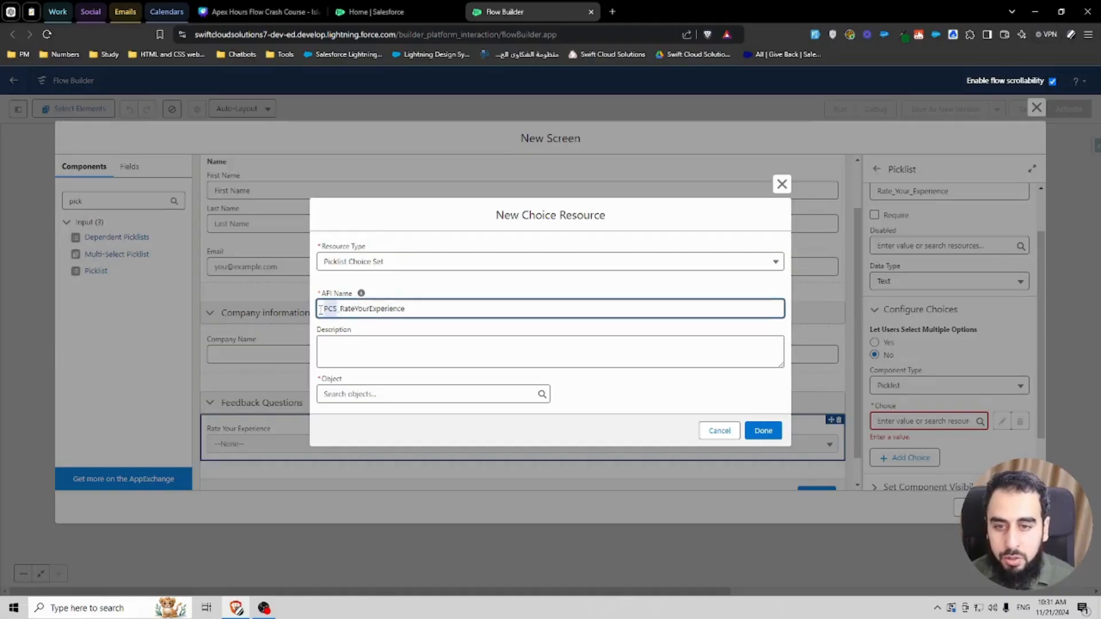
click(396, 291)
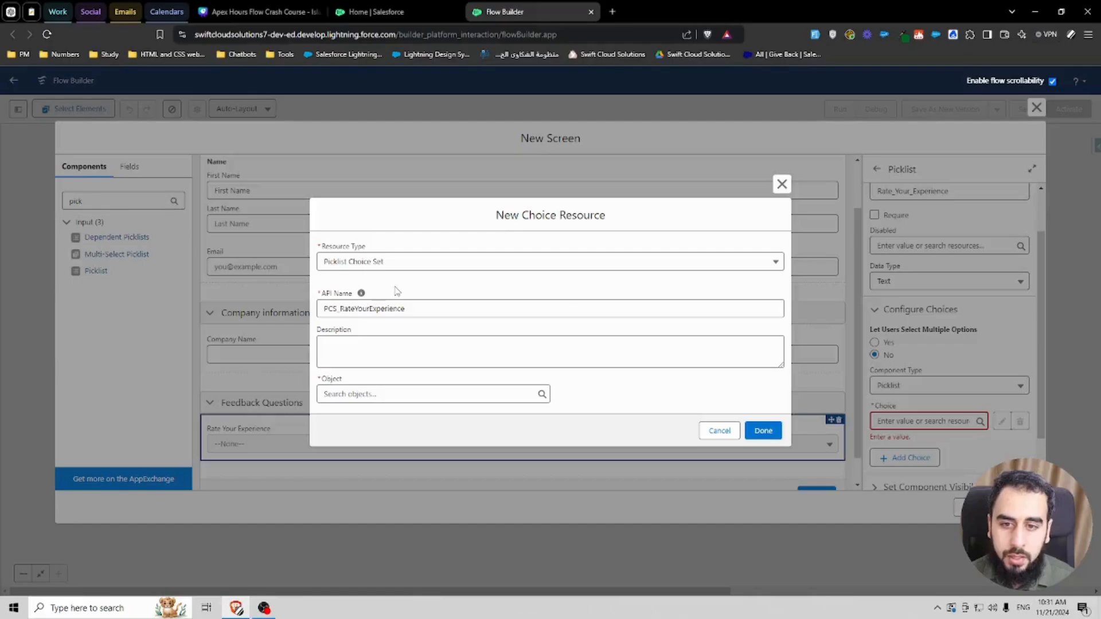
drag(339, 308, 318, 310)
click(400, 293)
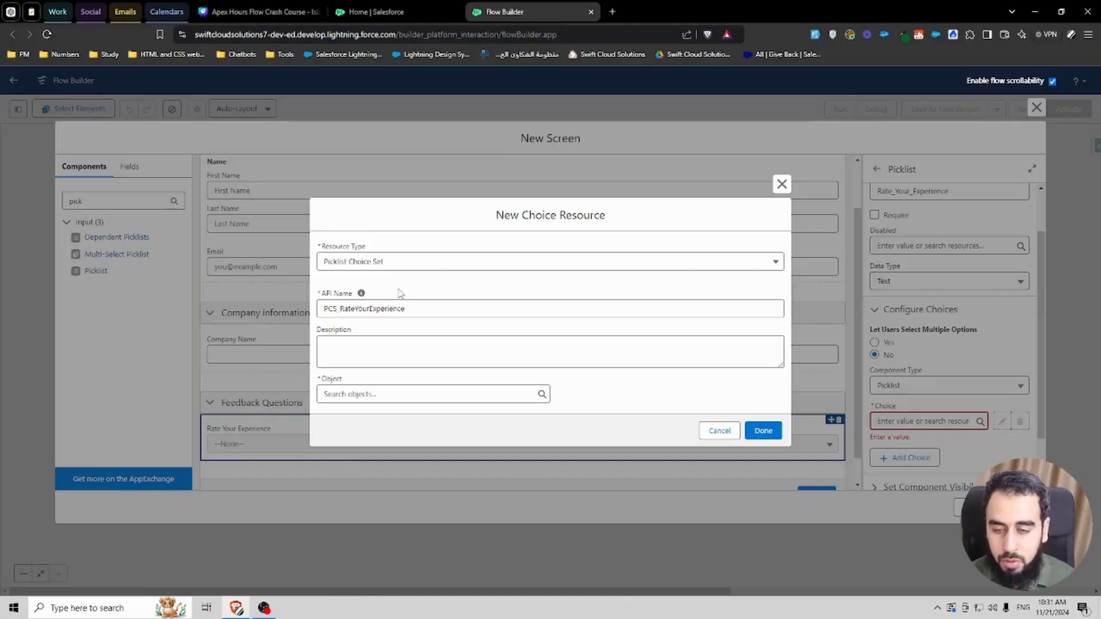
Step: Base the choice set on the Feedback object's Picklist field Rate_Your_Experience__c and save it
click(369, 394)
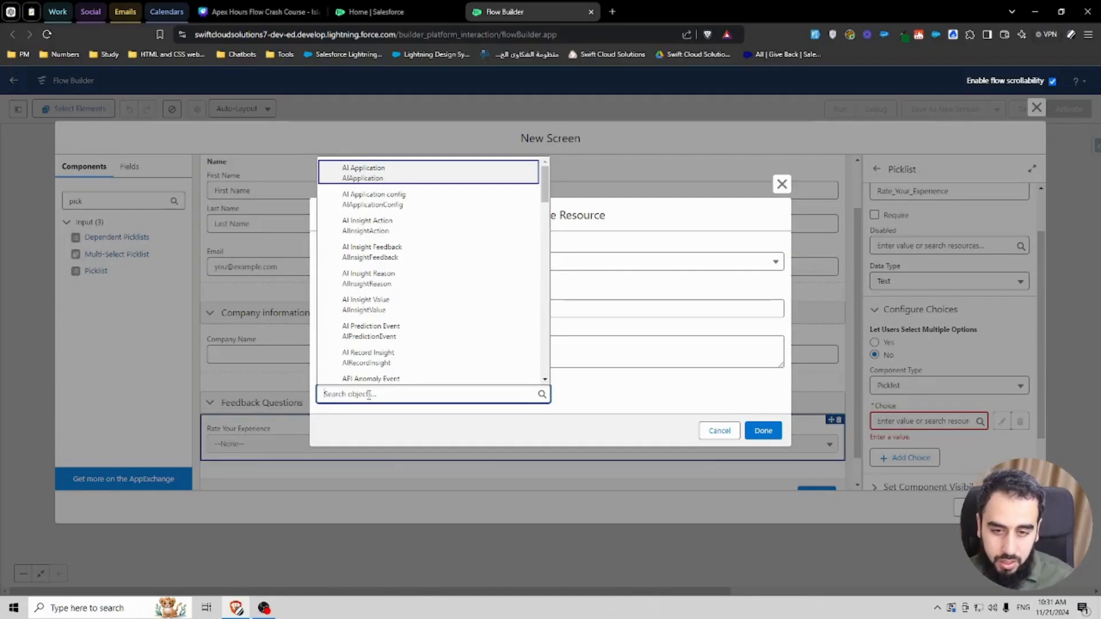
text(feedb)
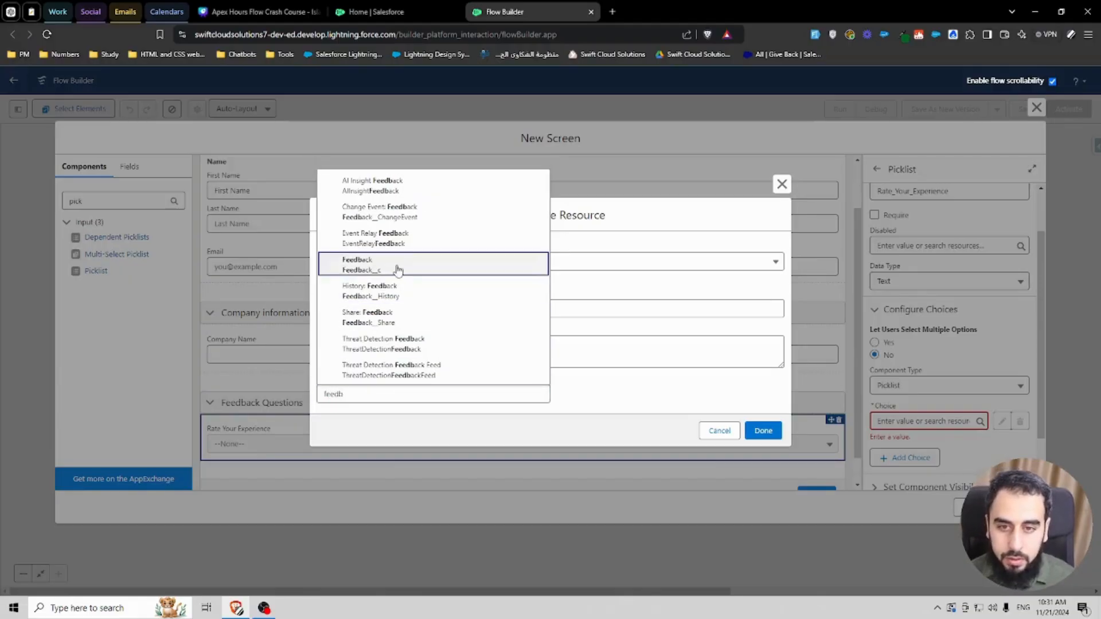
click(358, 265)
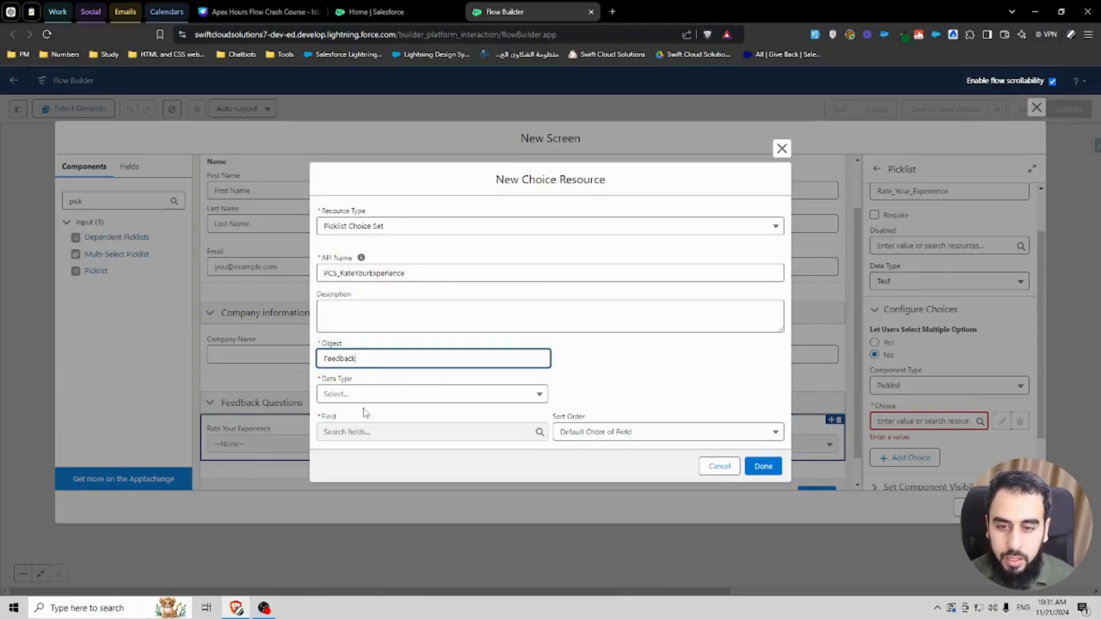
click(367, 394)
click(367, 421)
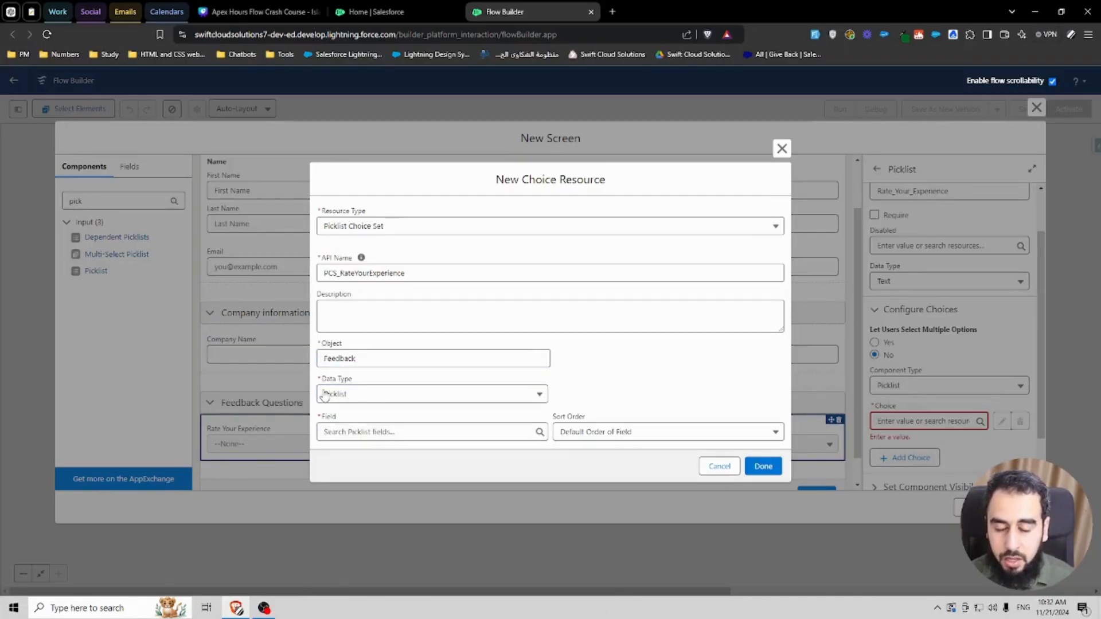
click(359, 433)
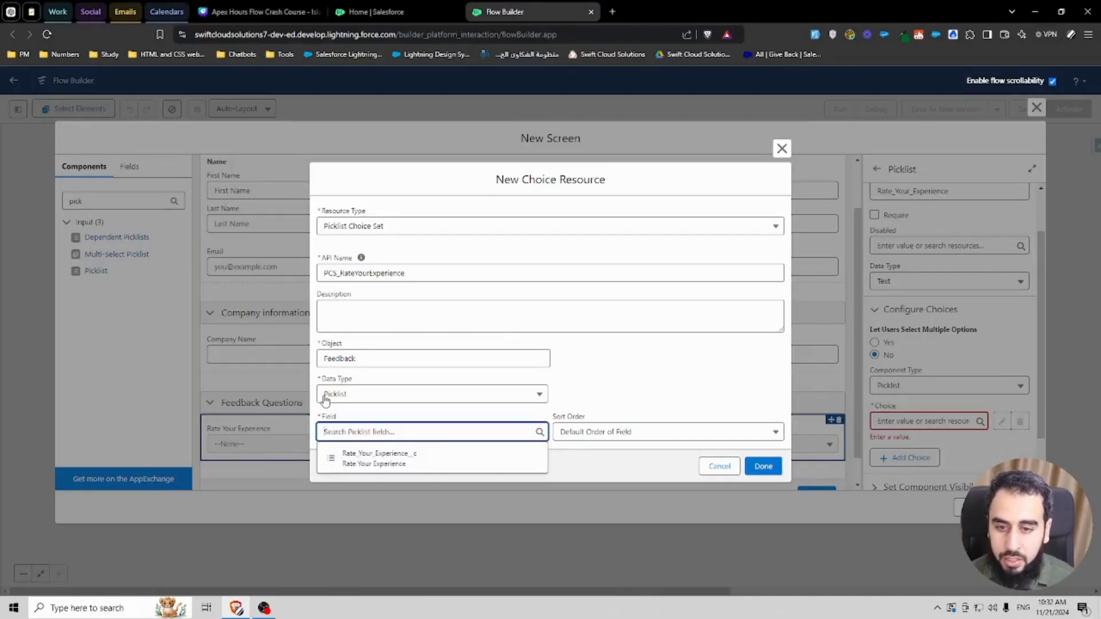
click(363, 462)
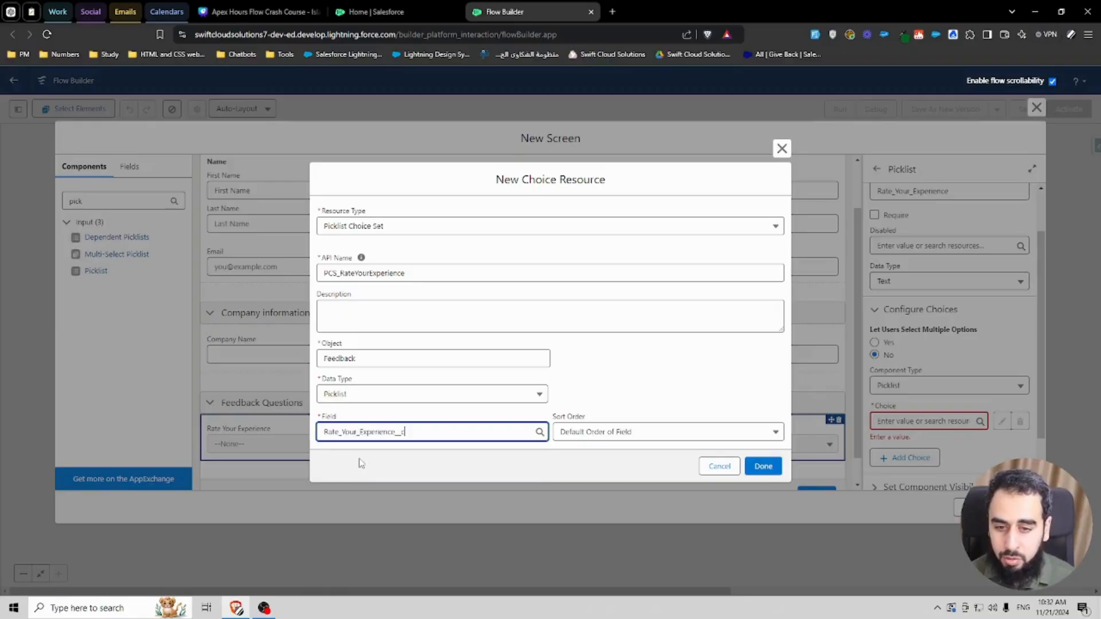
click(763, 465)
click(986, 457)
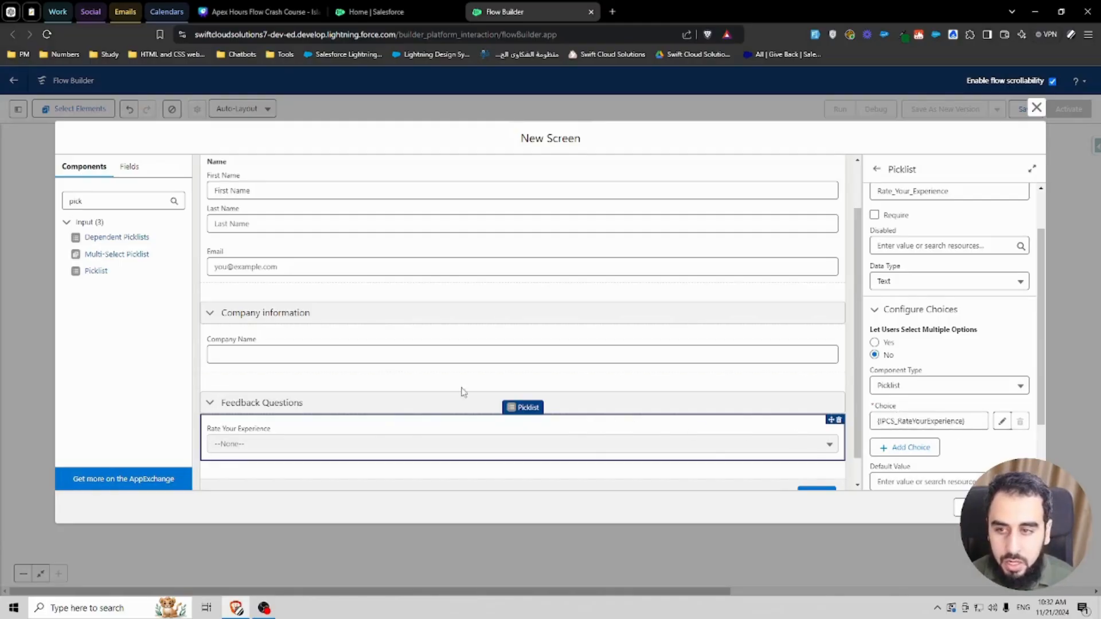
Step: Add a Long Text Area labelled How can we improve? below the Rate Your Experience picklist and close the screen editor
click(121, 202)
double_click(120, 203)
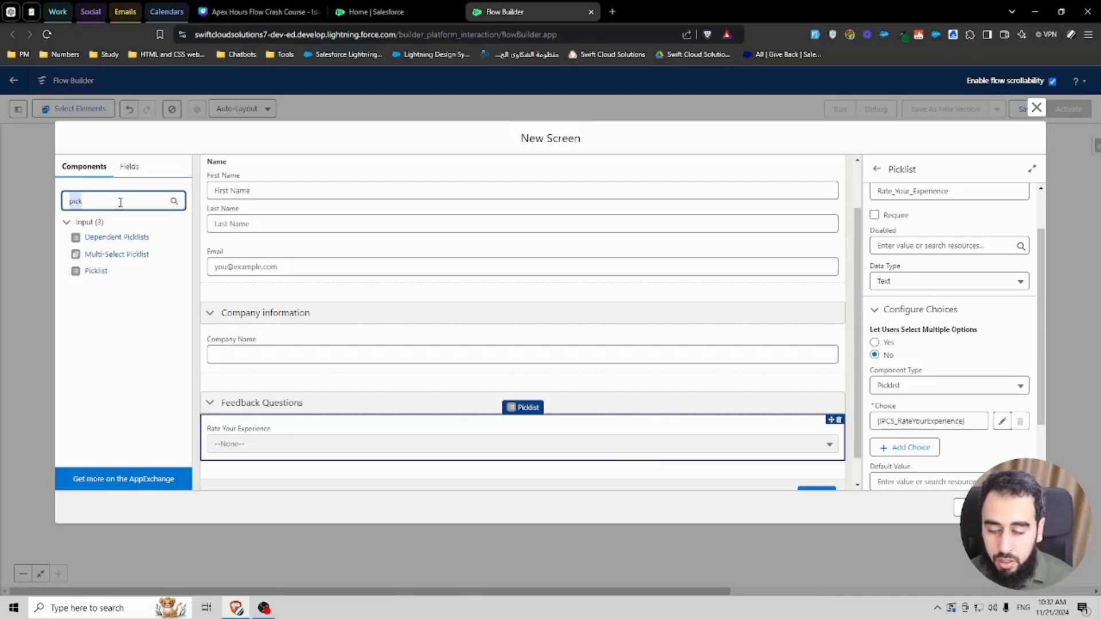
text(text)
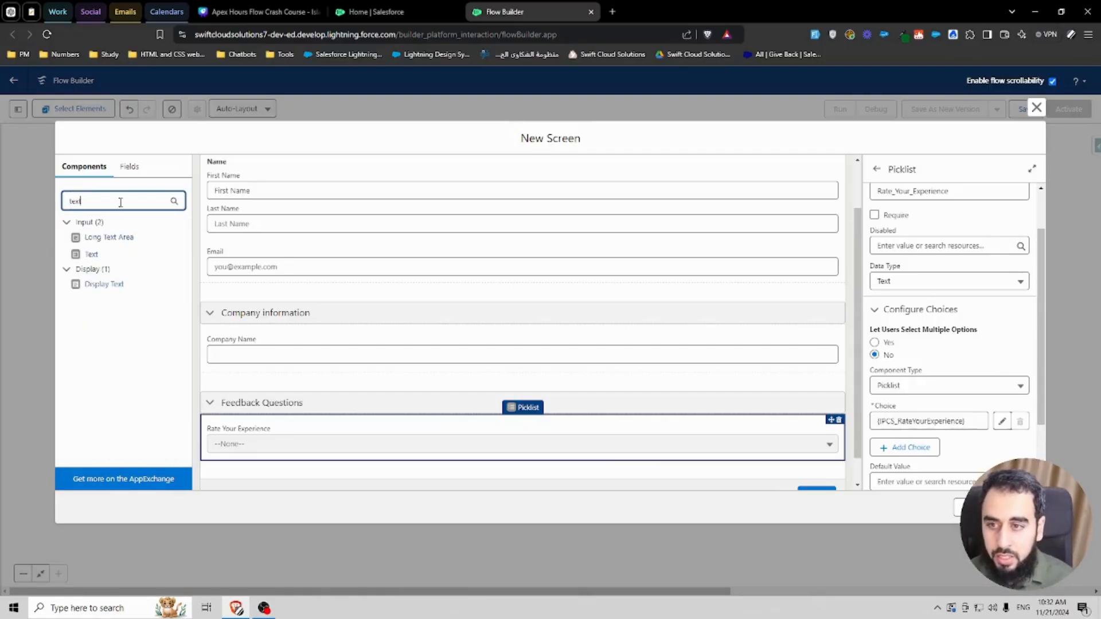
drag(109, 237, 269, 459)
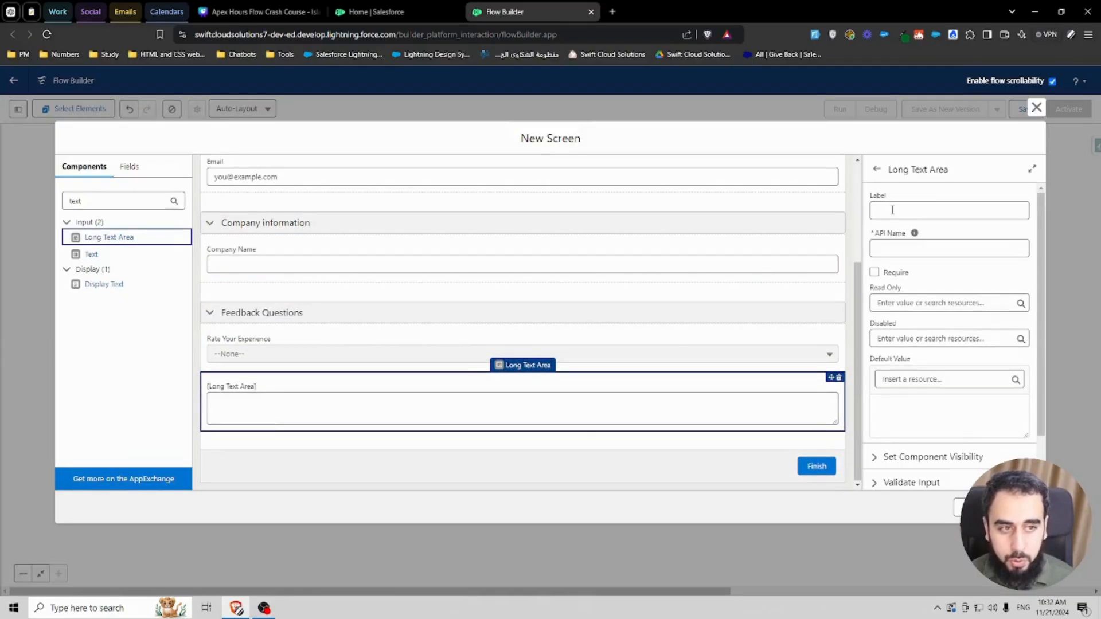
click(892, 210)
text(How can )
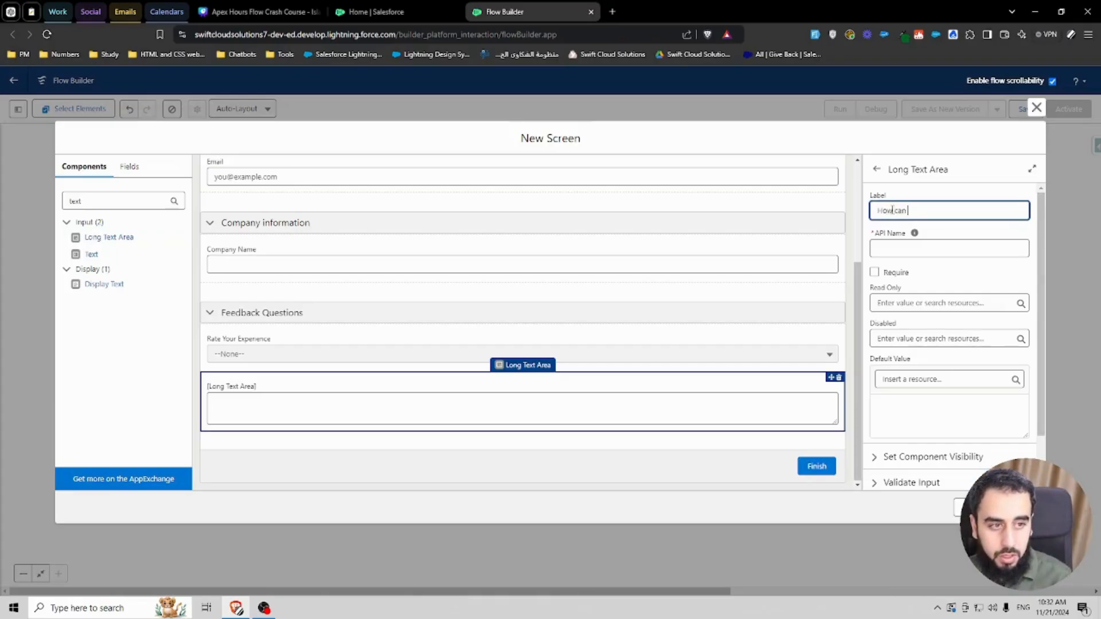
text(we improv)
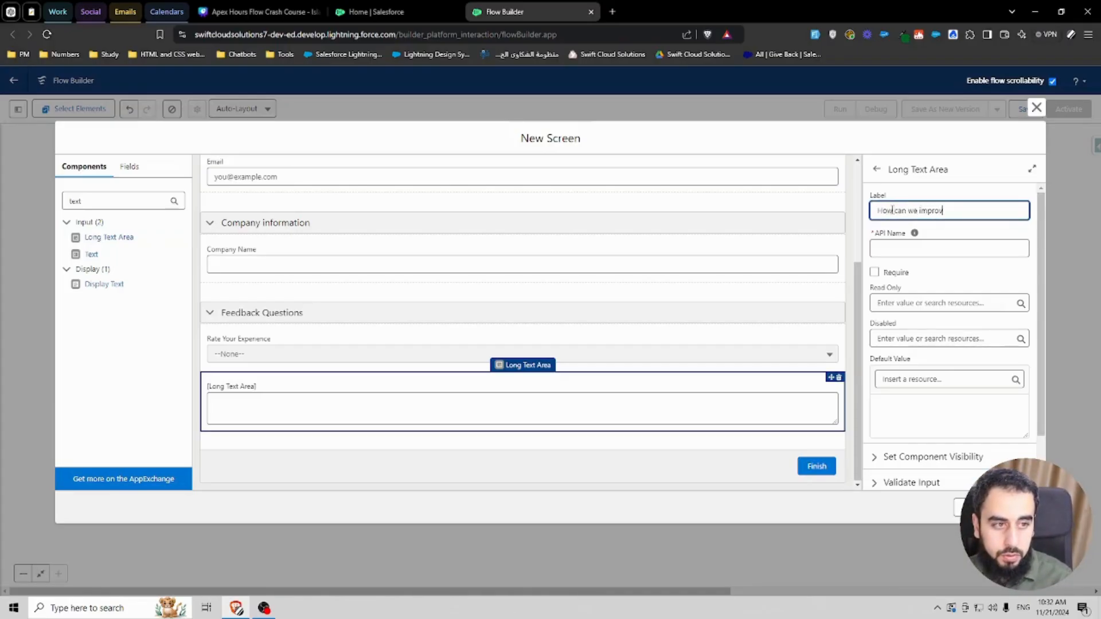
text(e?)
click(932, 228)
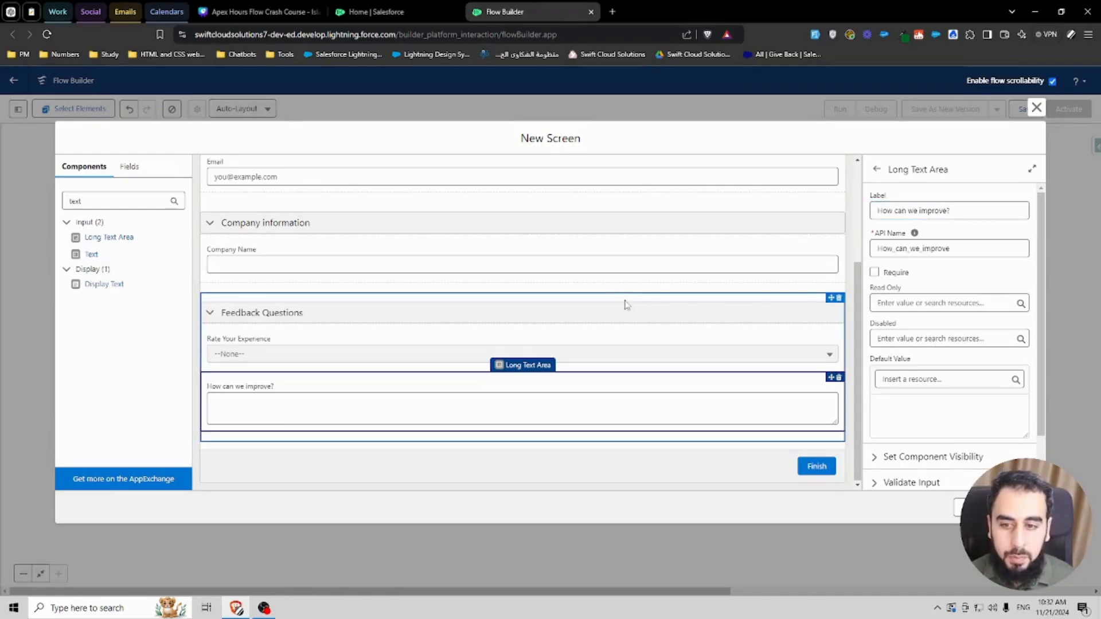
scroll(626, 304, up, 3)
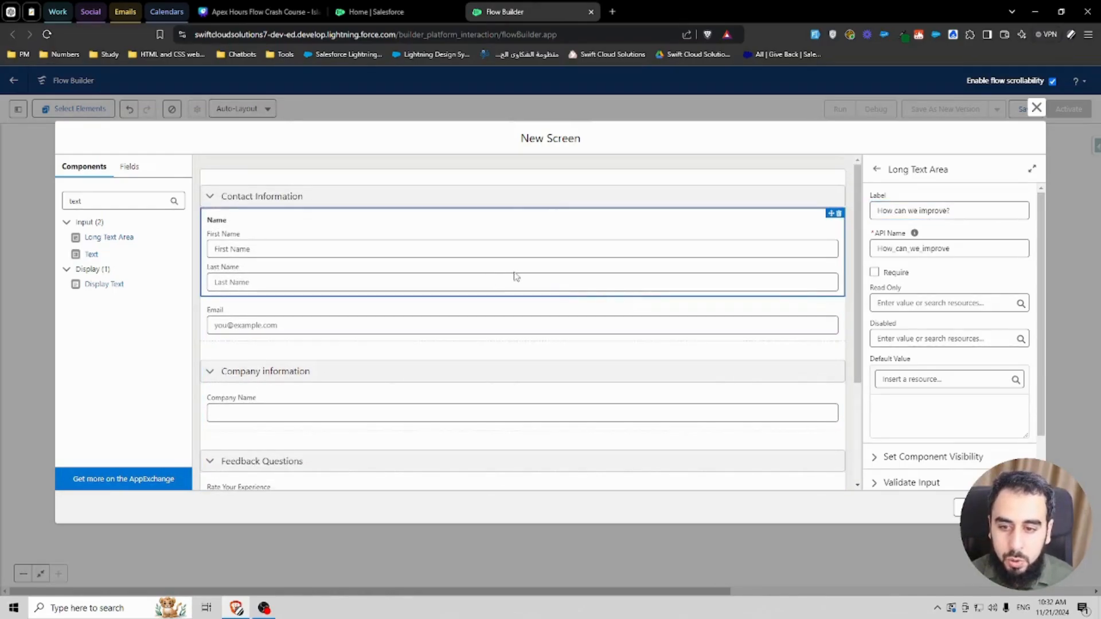
click(1036, 107)
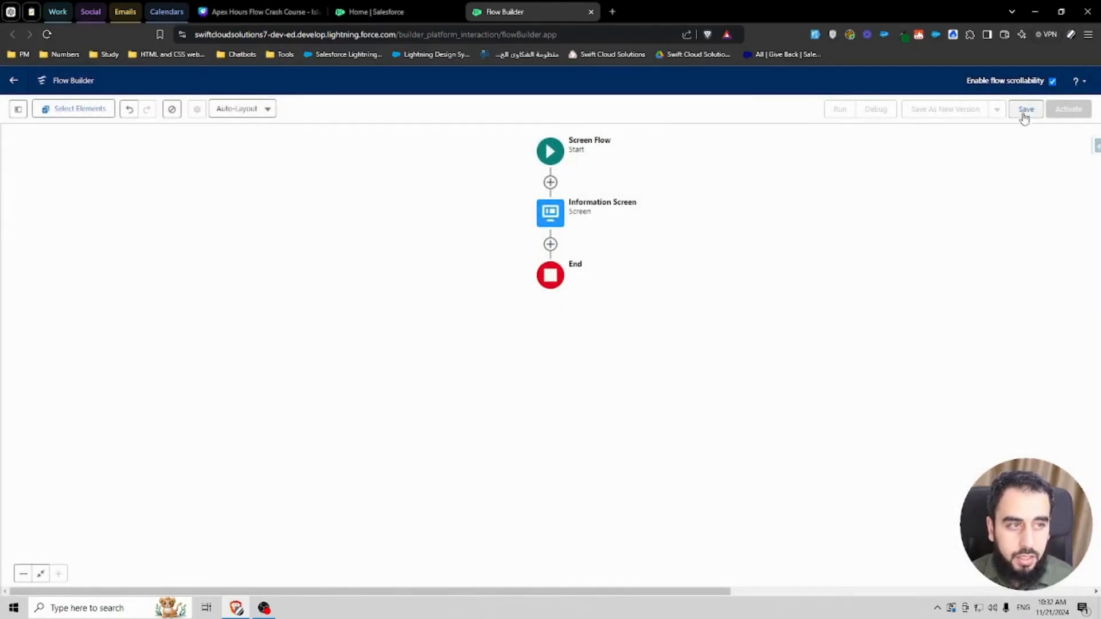
Step: Save the flow with the label Customer Survey
click(1024, 110)
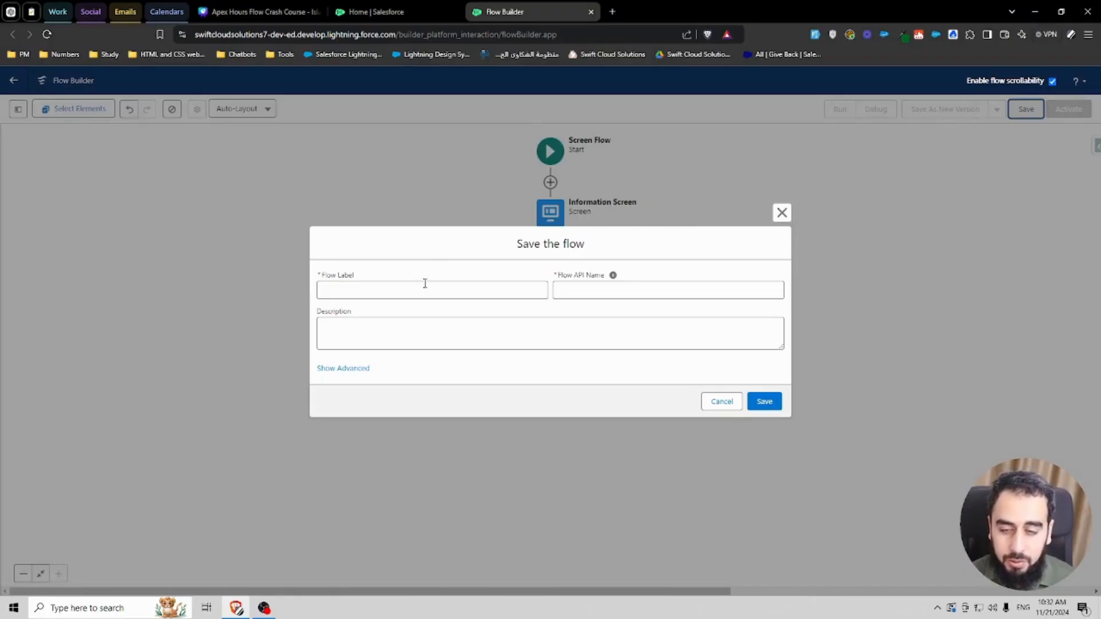
click(395, 290)
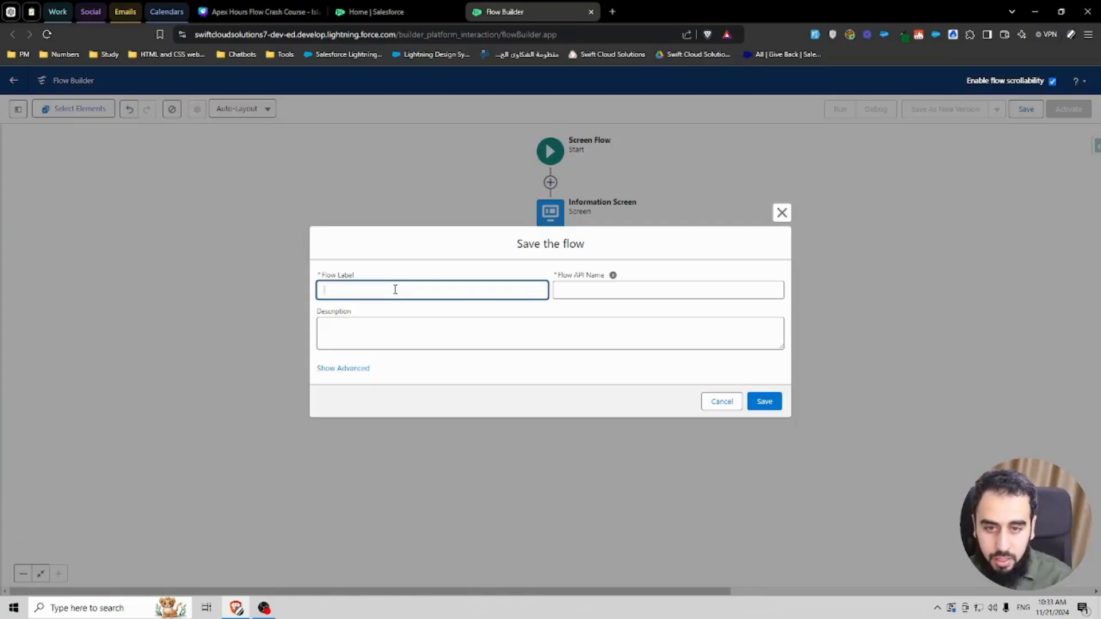
text(Customer S)
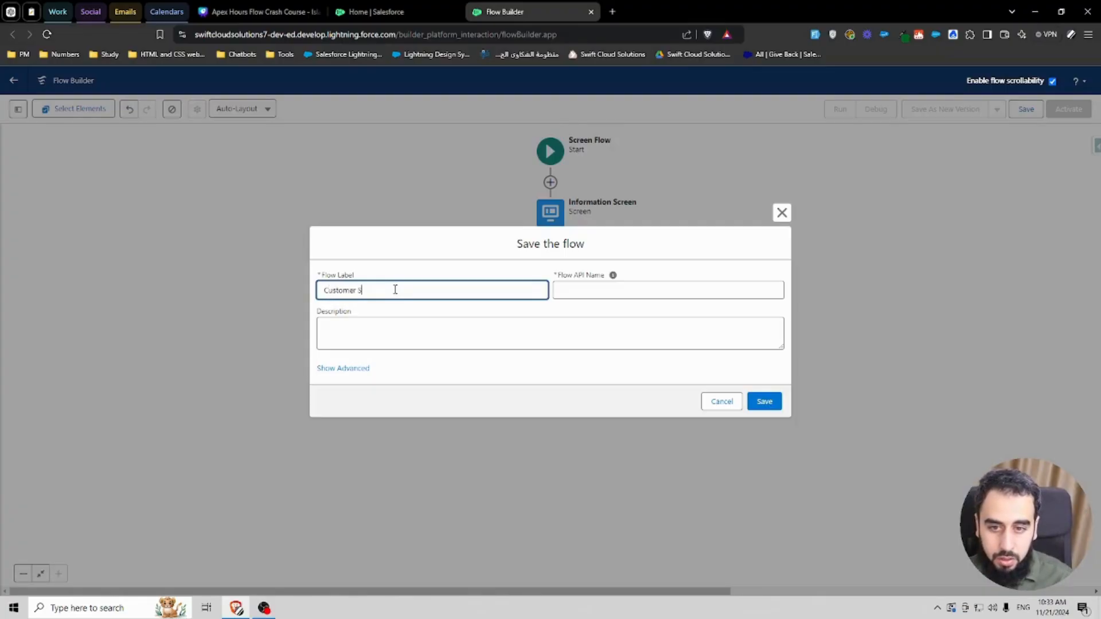
text(urvey)
click(455, 277)
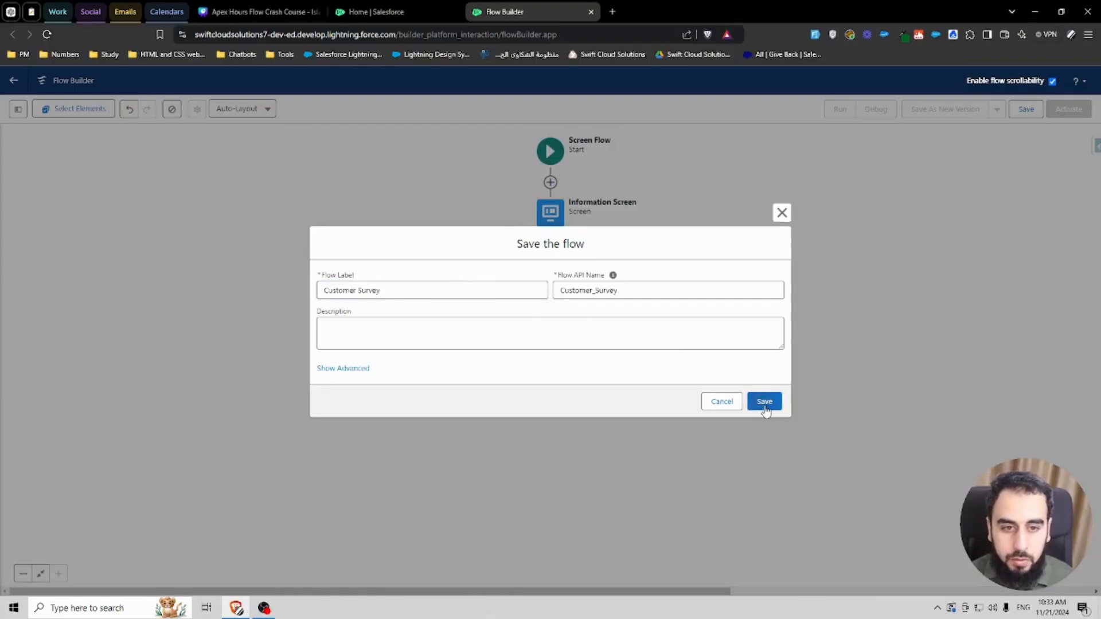
click(765, 403)
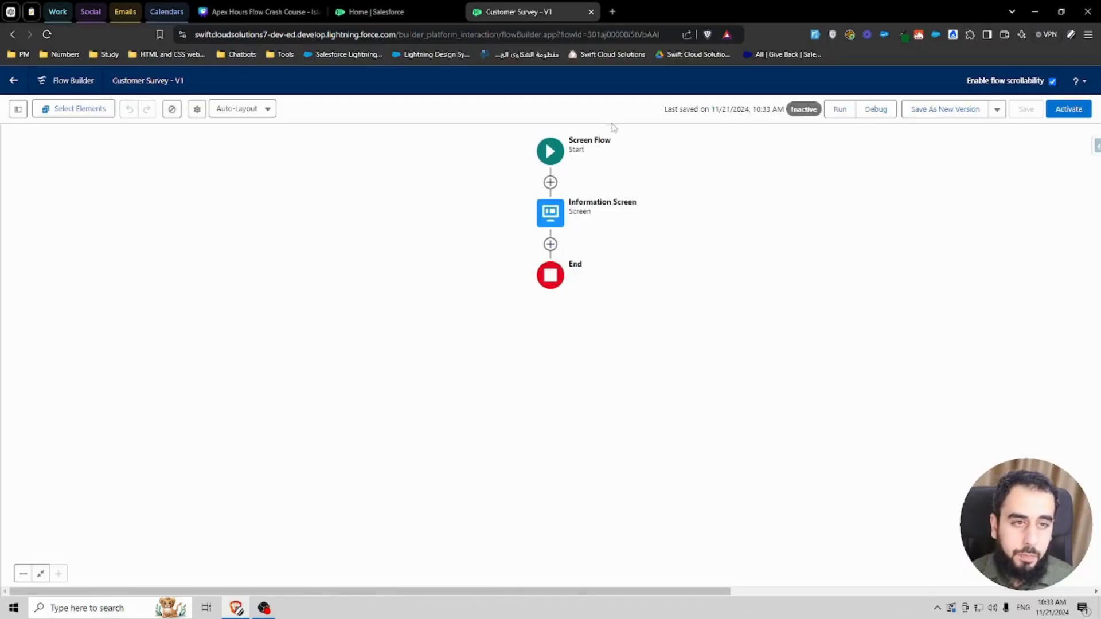
Step: Debug the flow and check the screen's fields and the Rate Your Experience options
click(889, 113)
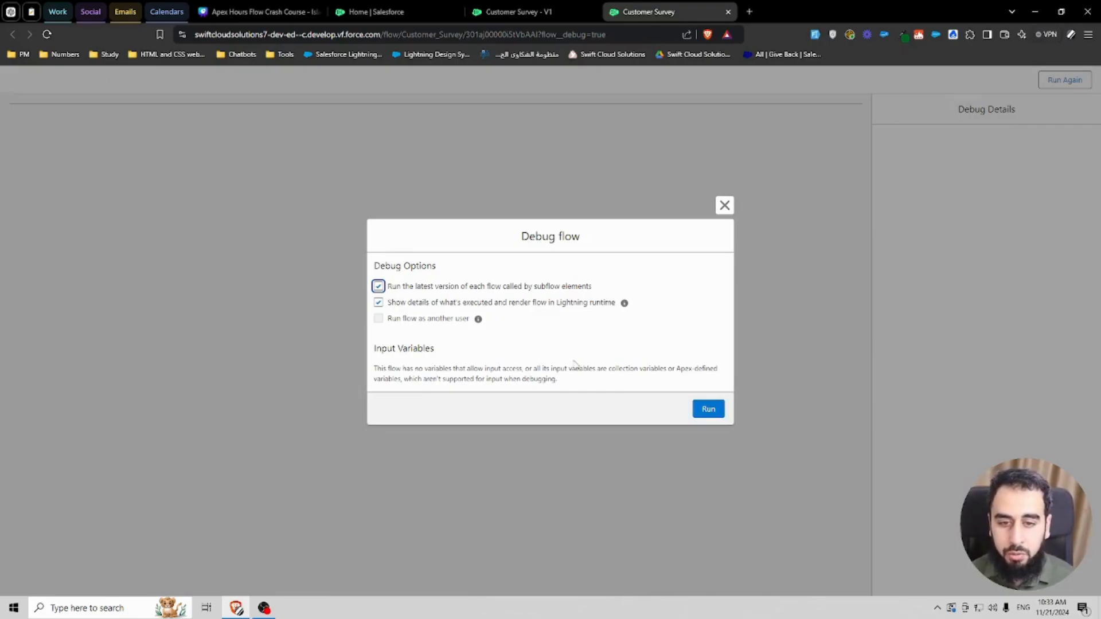
click(709, 410)
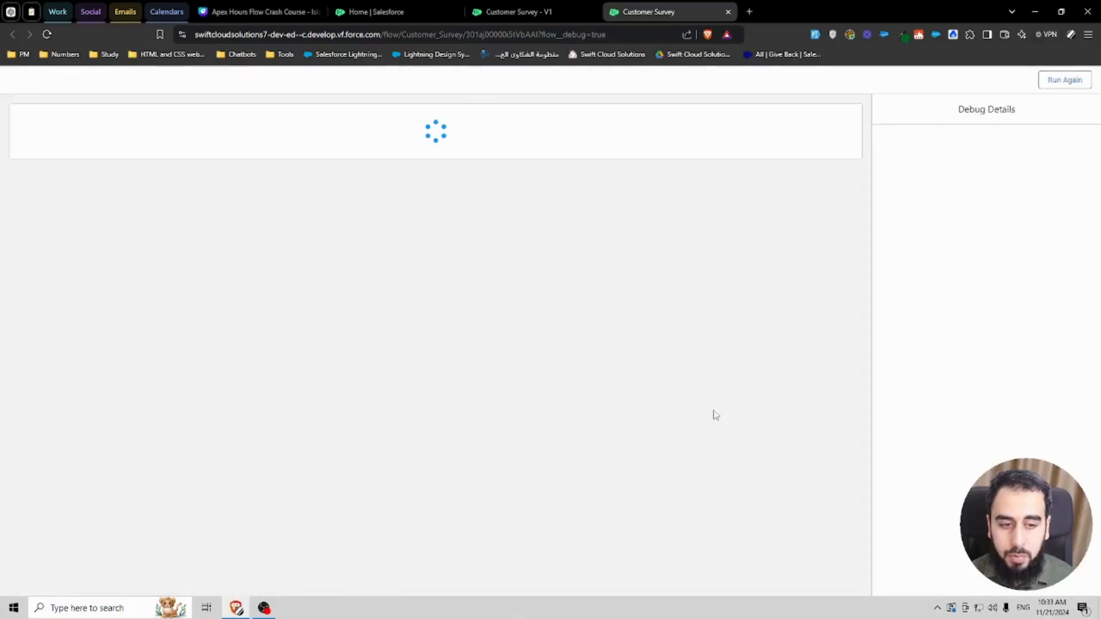
click(81, 172)
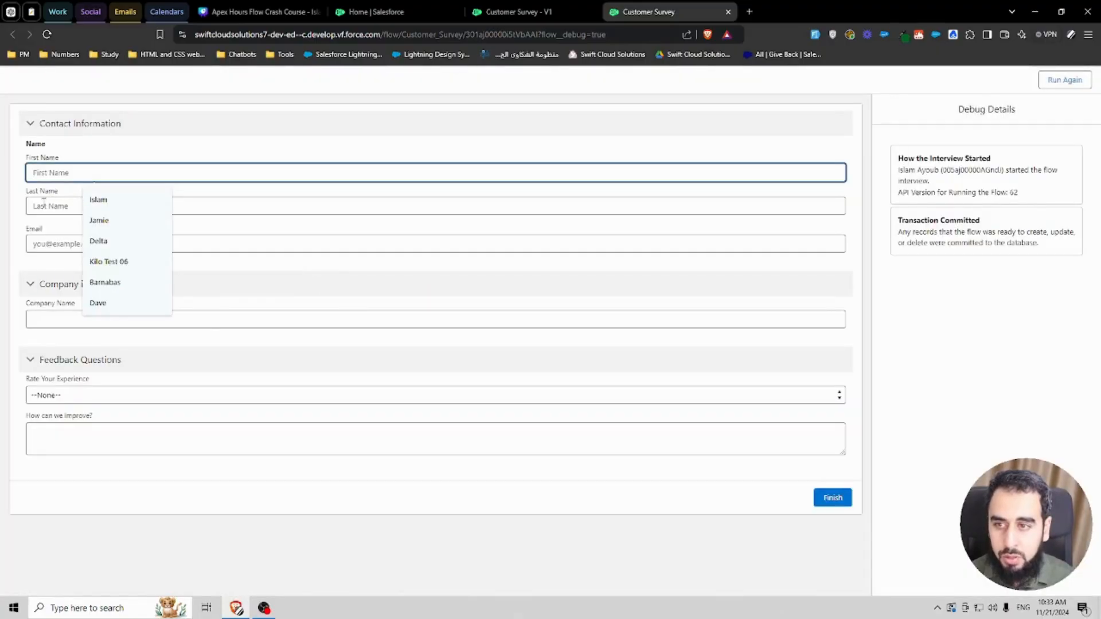
key(Tab)
key(Tab)
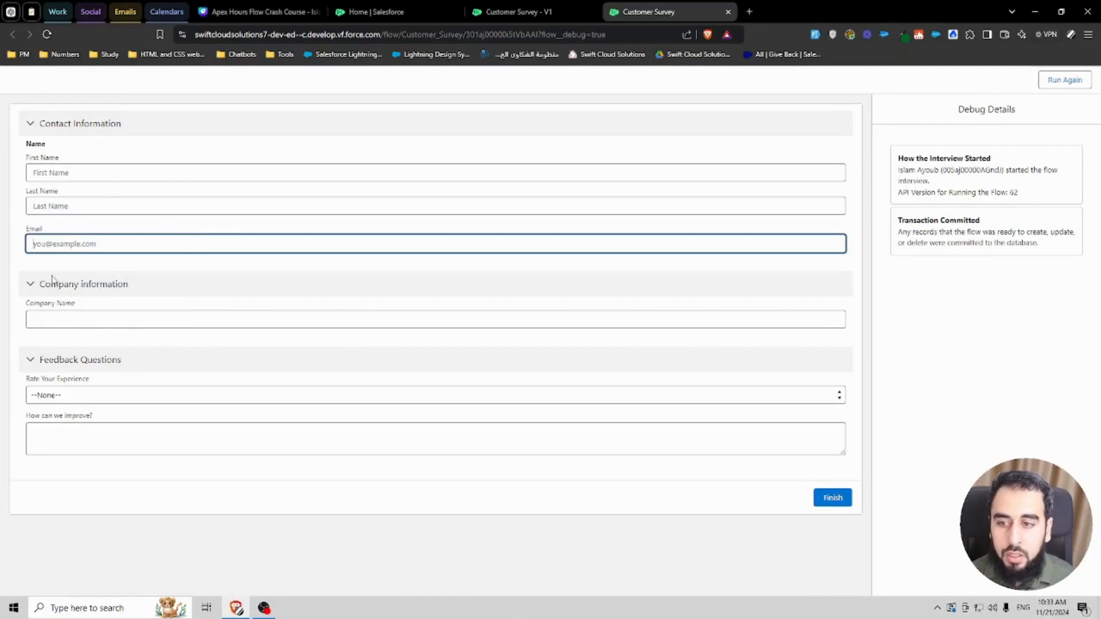
click(108, 399)
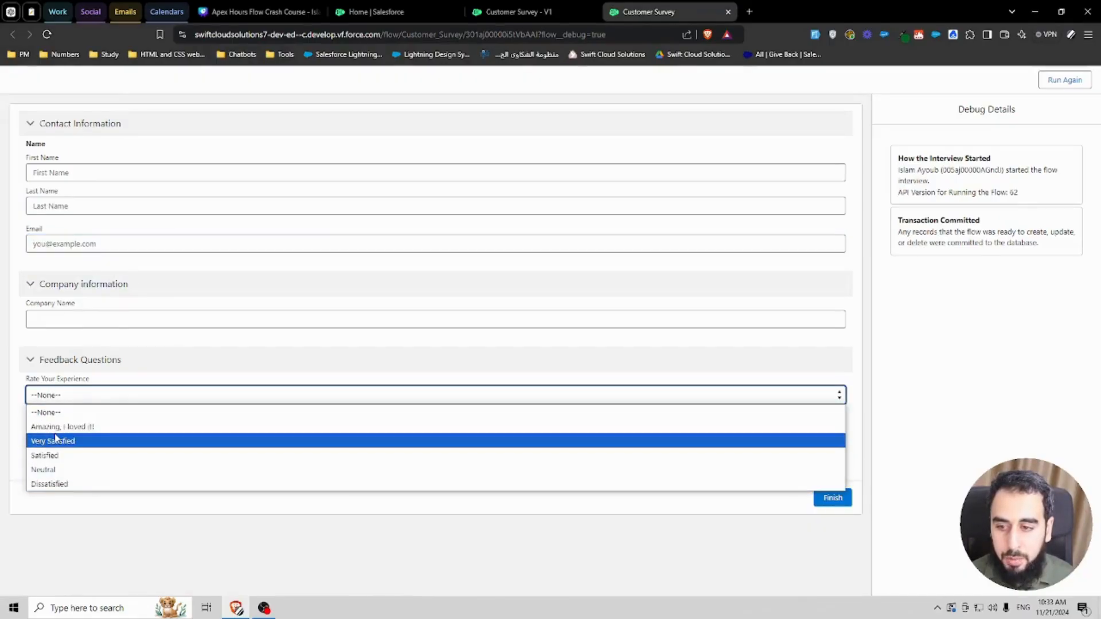
click(195, 538)
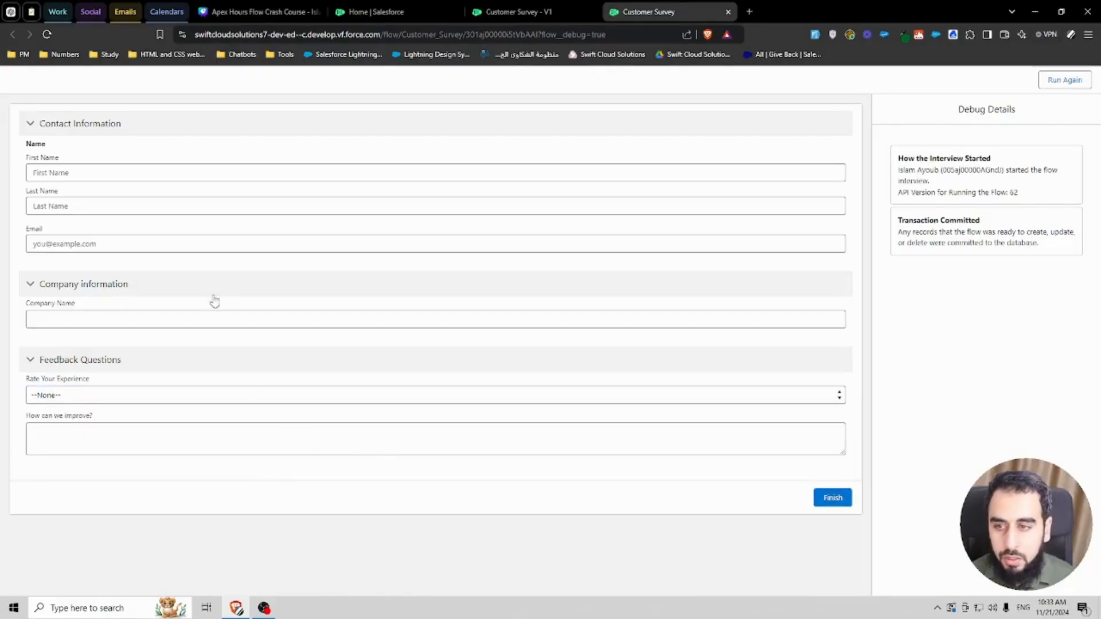
Step: Return to Flow Builder and reopen the Information Screen to review its components before closing it
click(550, 12)
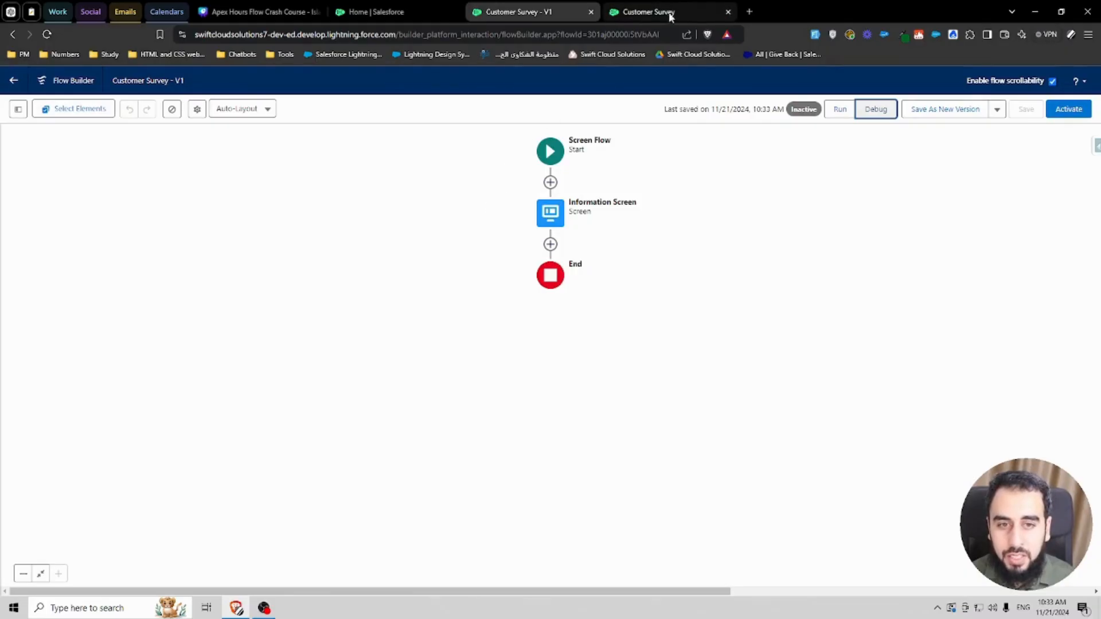
click(610, 92)
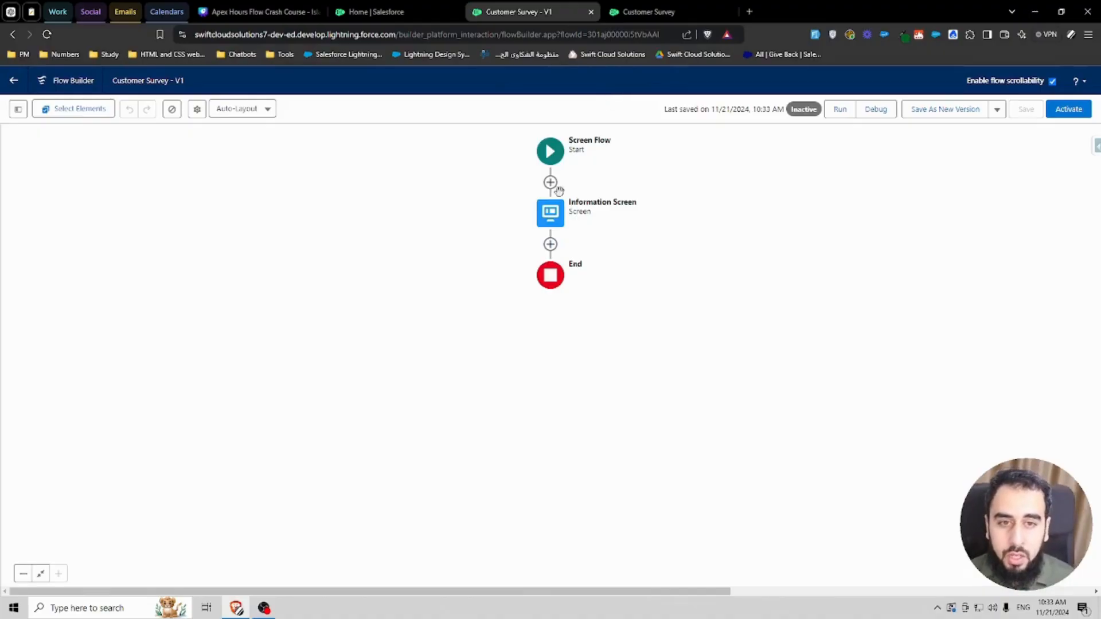
double_click(550, 213)
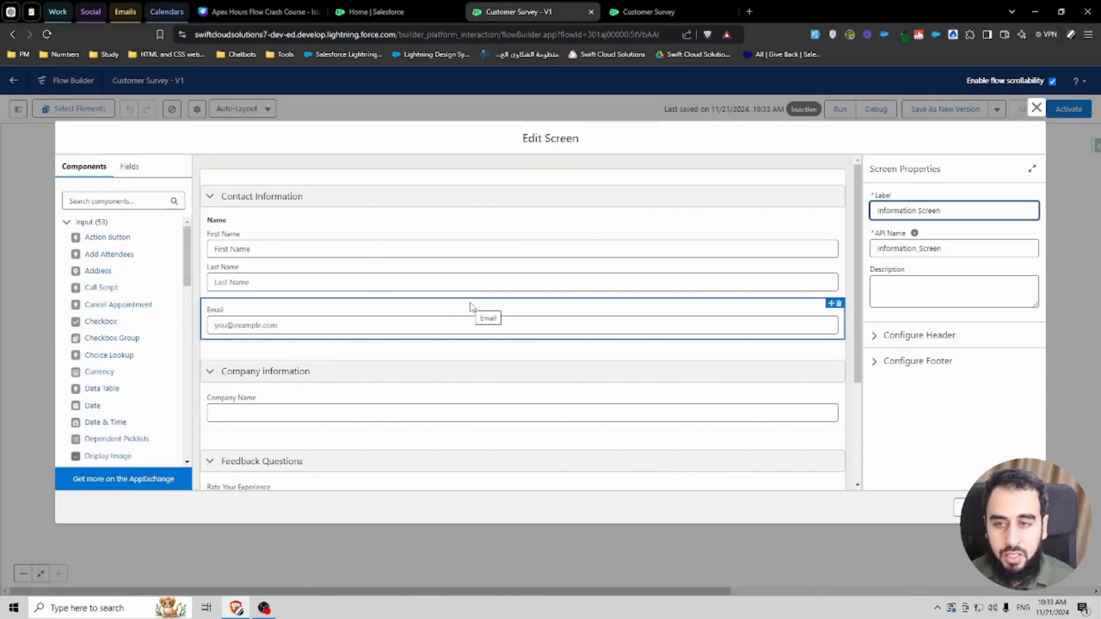
scroll(194, 350, down, 2)
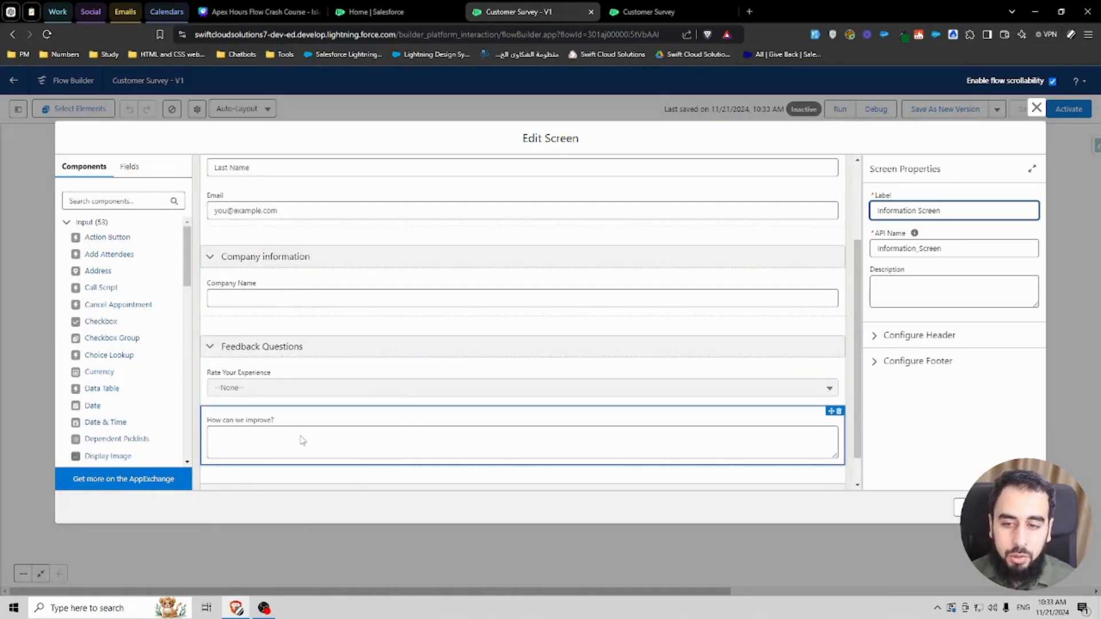
click(1036, 108)
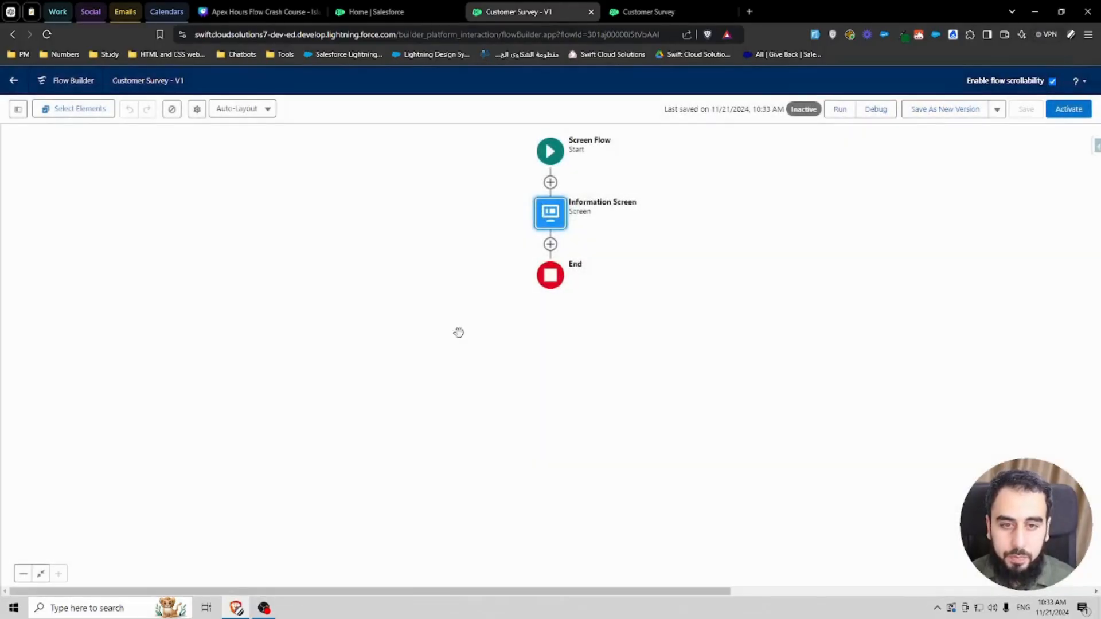
Step: Add a Create Records element after the Information Screen labelled Create Customer Contact
click(550, 244)
text(crea)
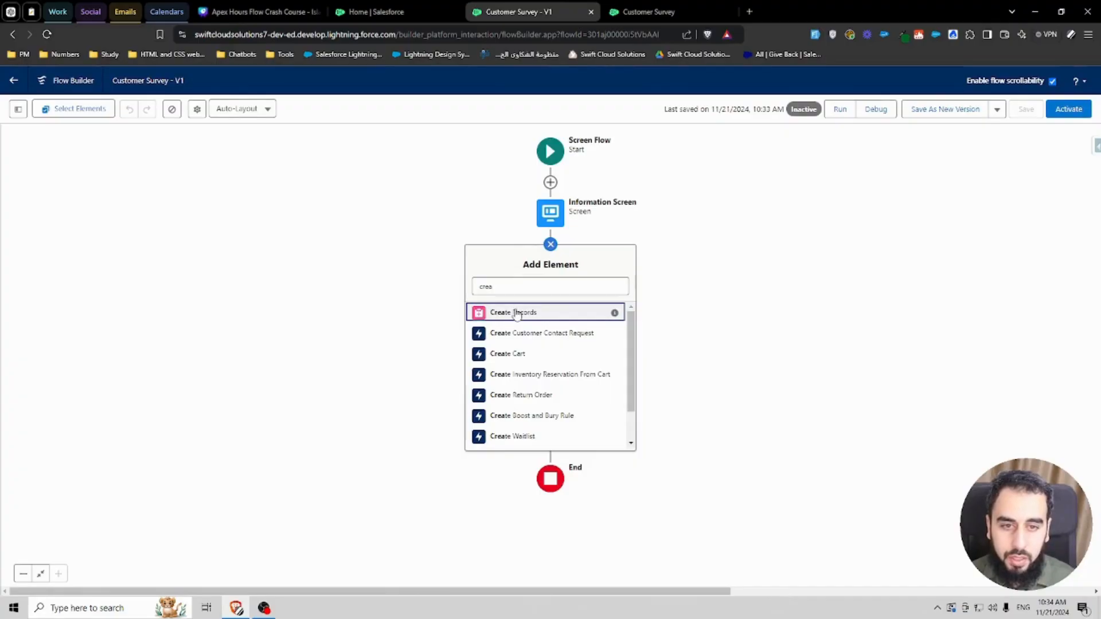
click(516, 313)
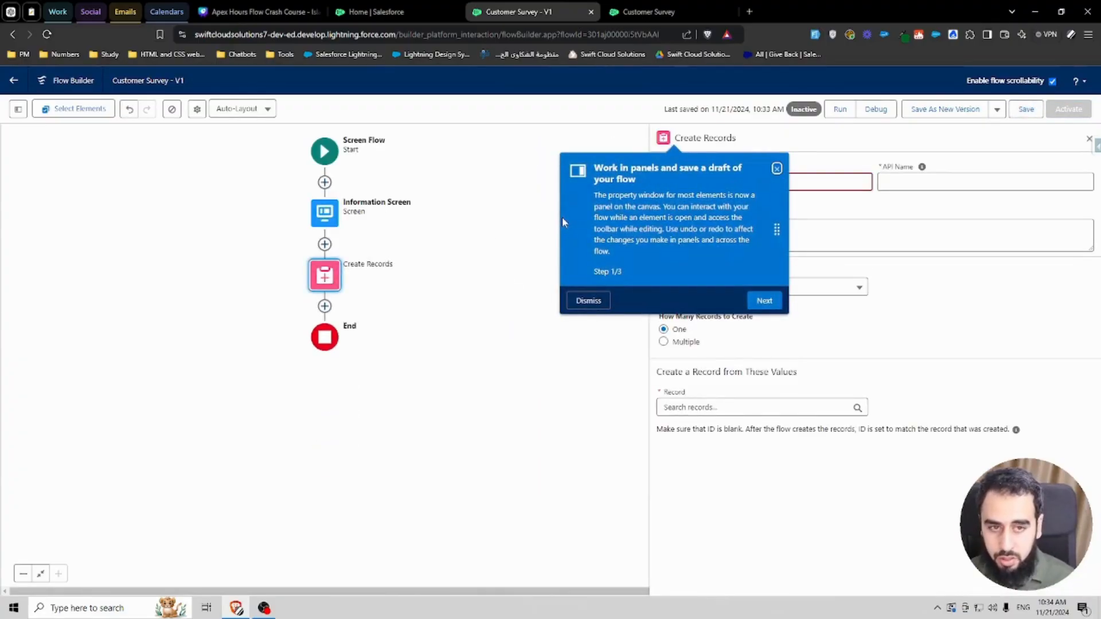
click(590, 299)
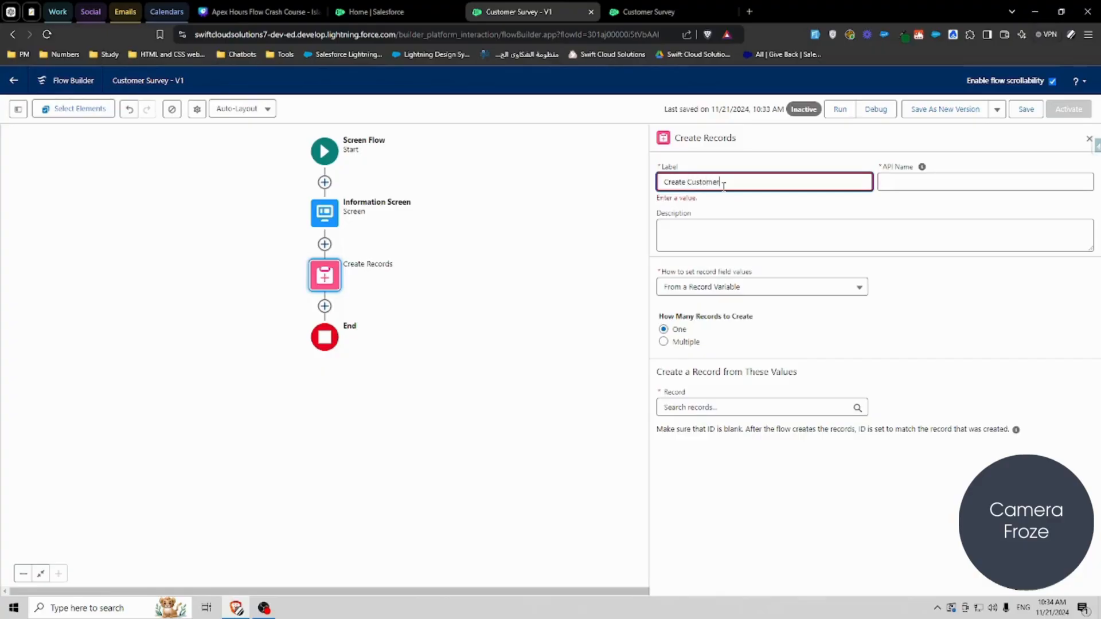
click(765, 212)
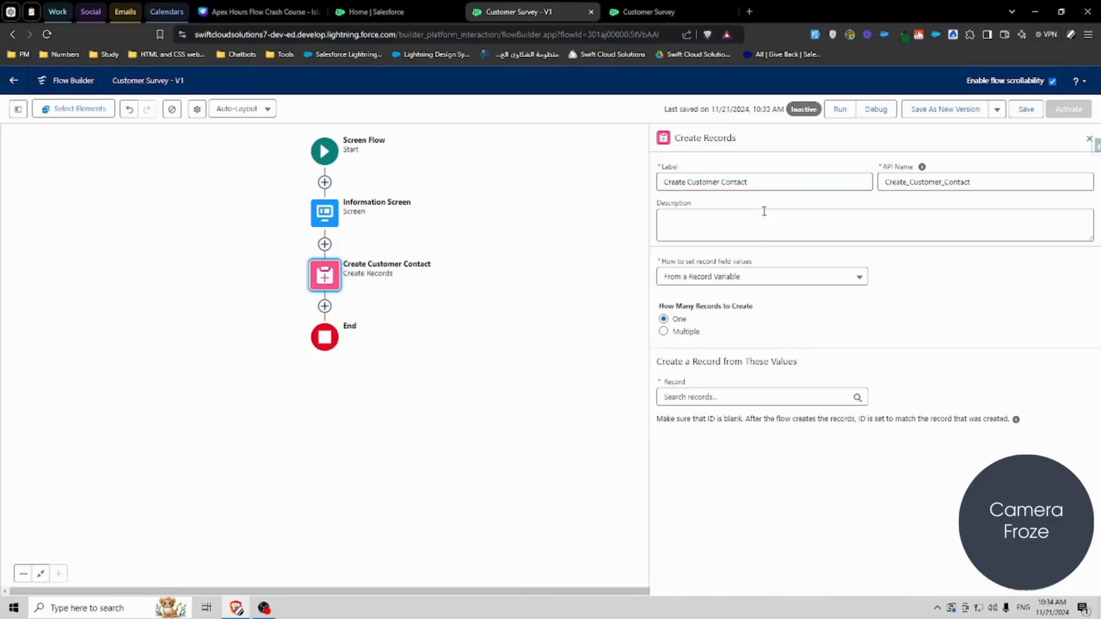
Step: Set the record field values to be set manually and choose Contact as the object to create
click(711, 281)
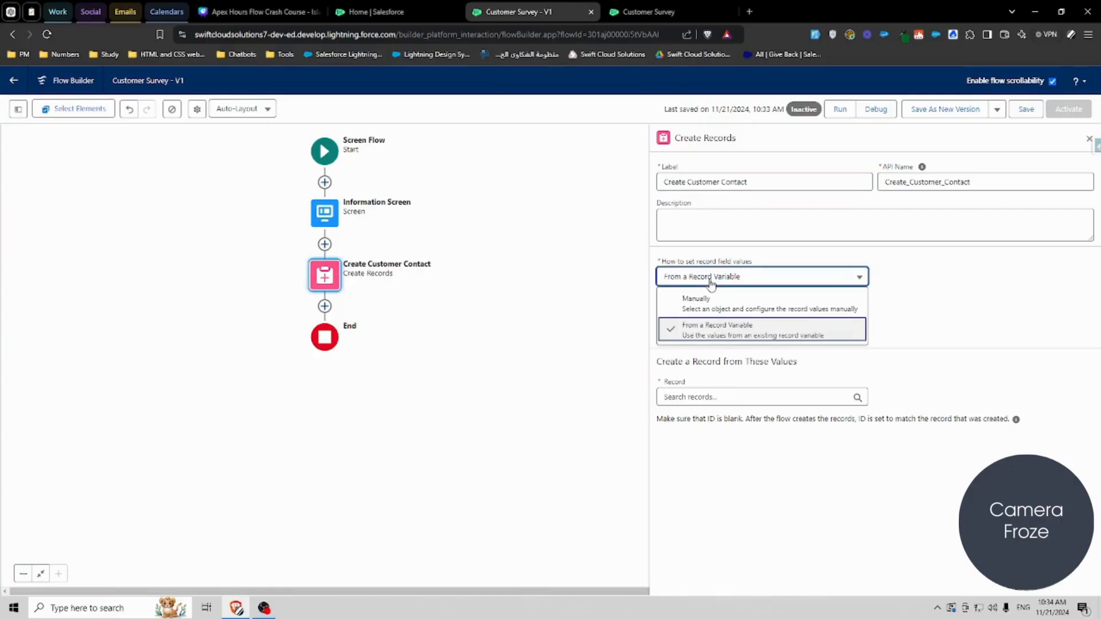
click(762, 262)
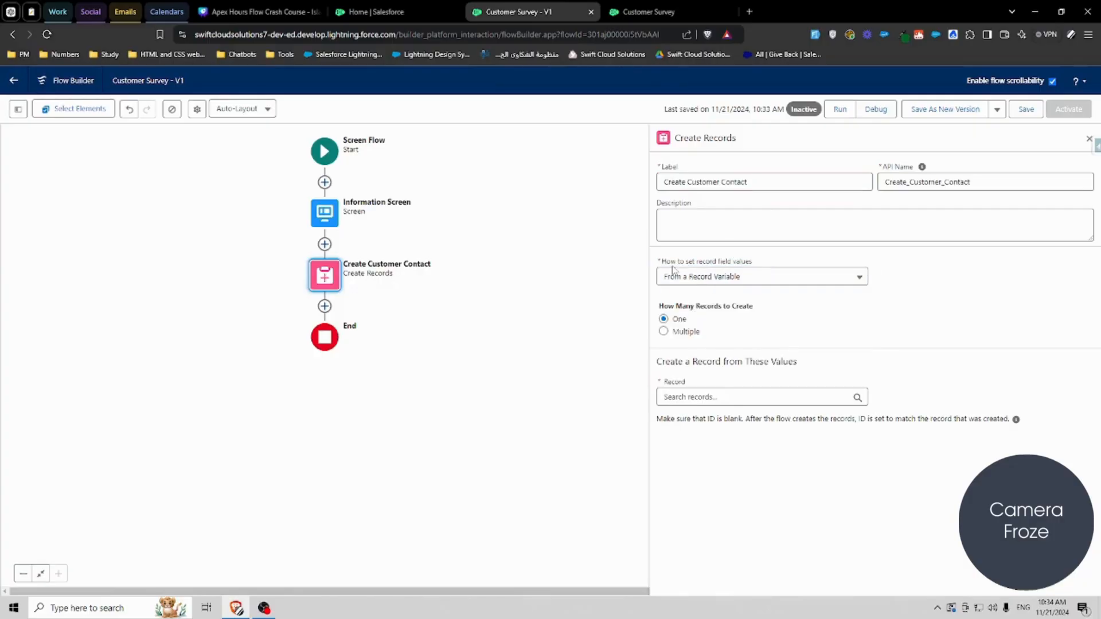
click(743, 278)
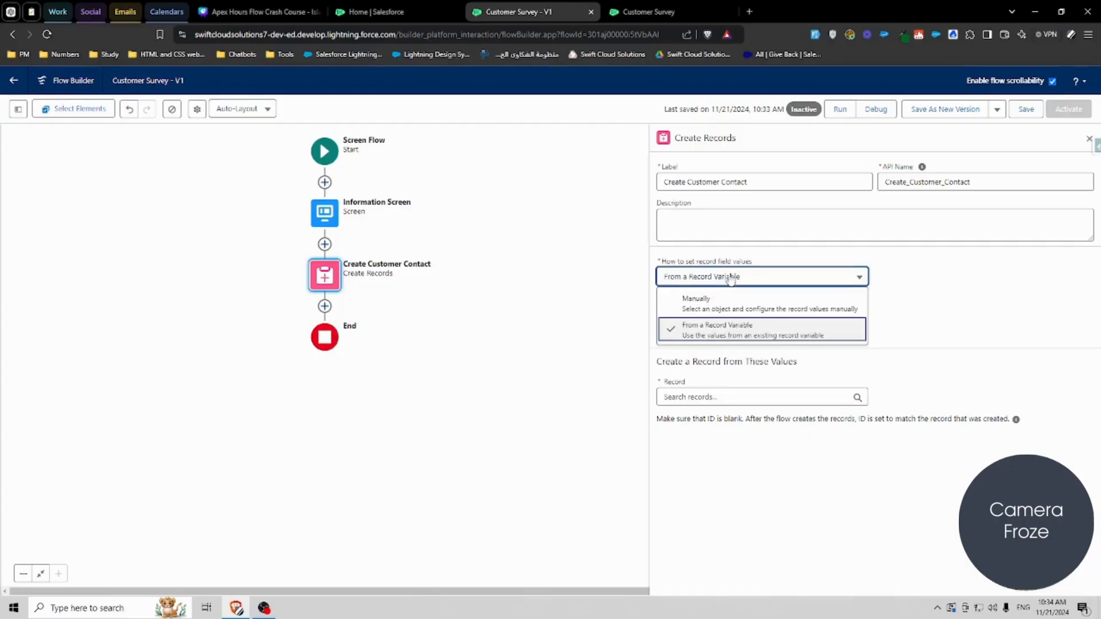
click(709, 304)
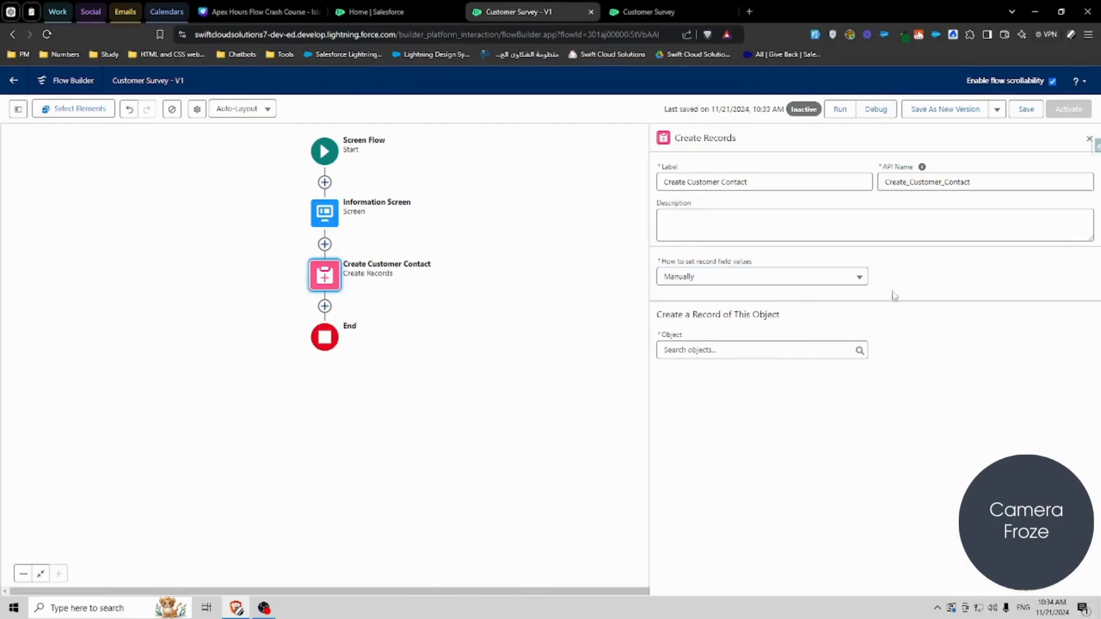
click(726, 349)
text(contact)
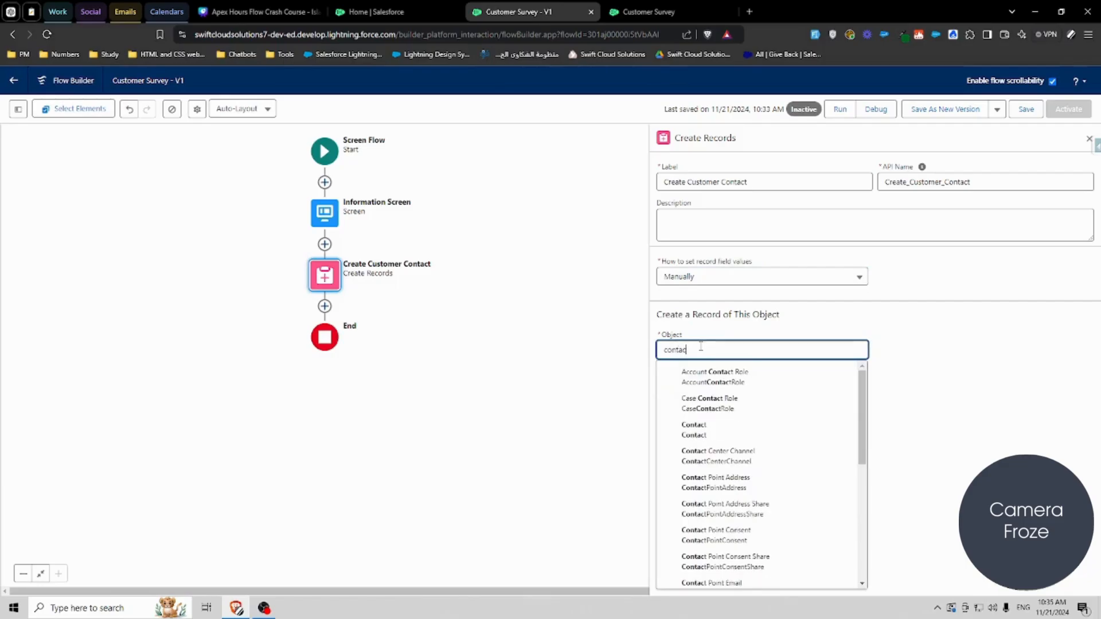
click(702, 402)
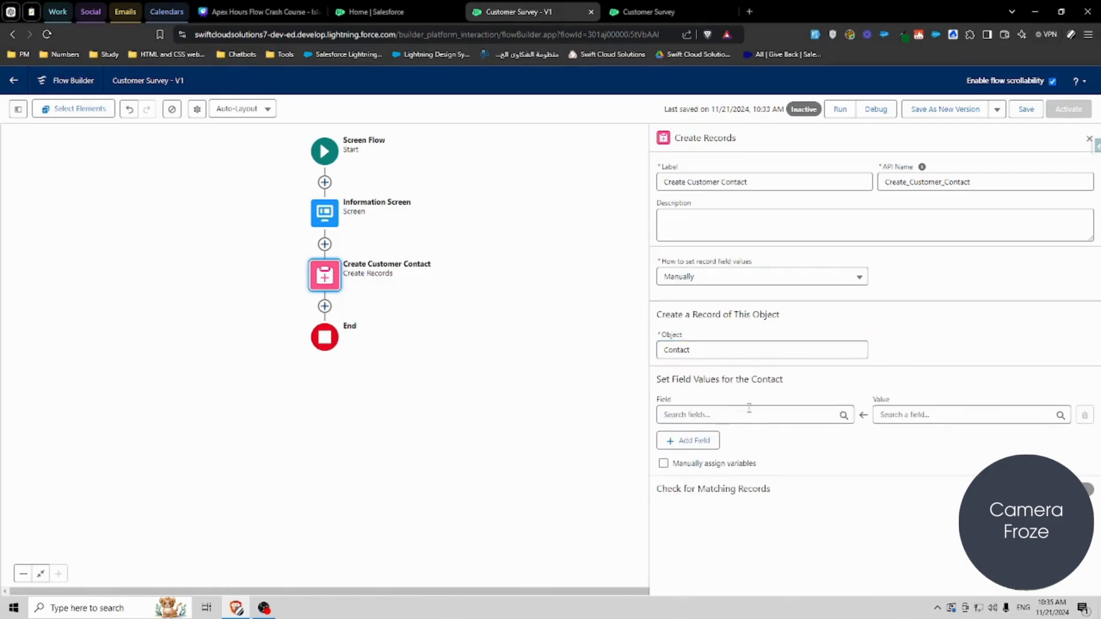
Step: Add Last Name, First Name and Email as the Contact fields to set
click(733, 414)
text(LastName)
key(Return)
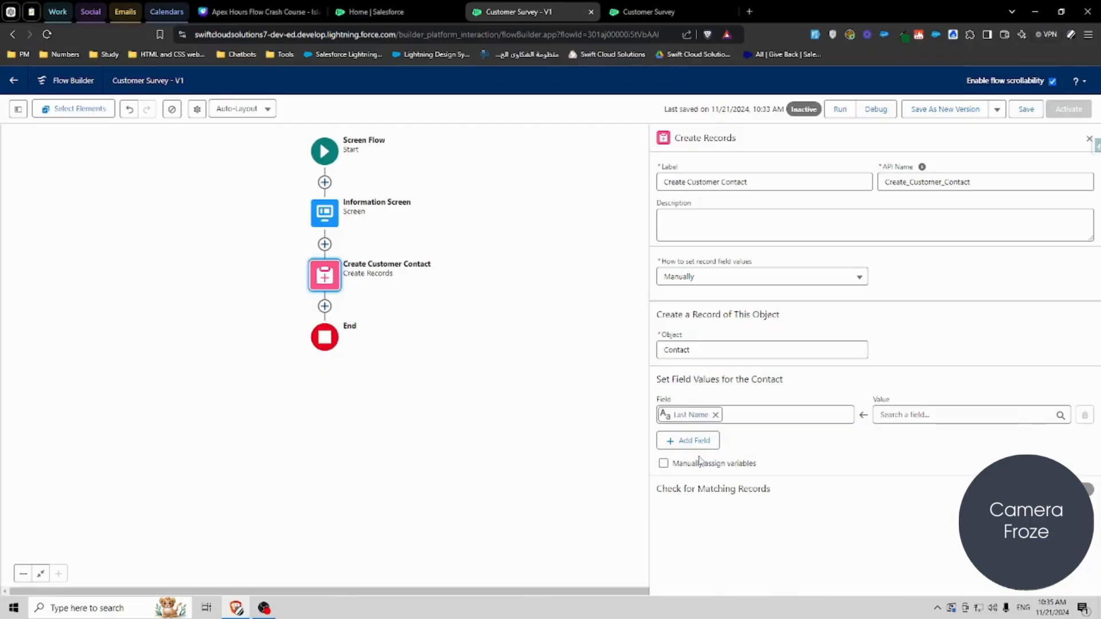
click(691, 440)
click(719, 451)
text(first)
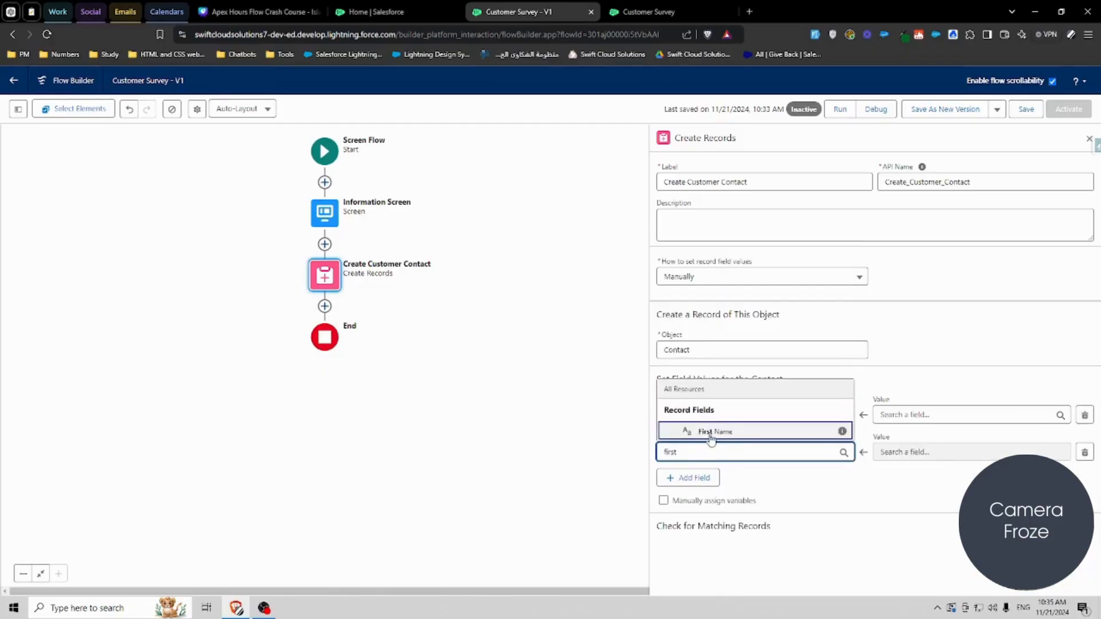
key(Return)
click(702, 489)
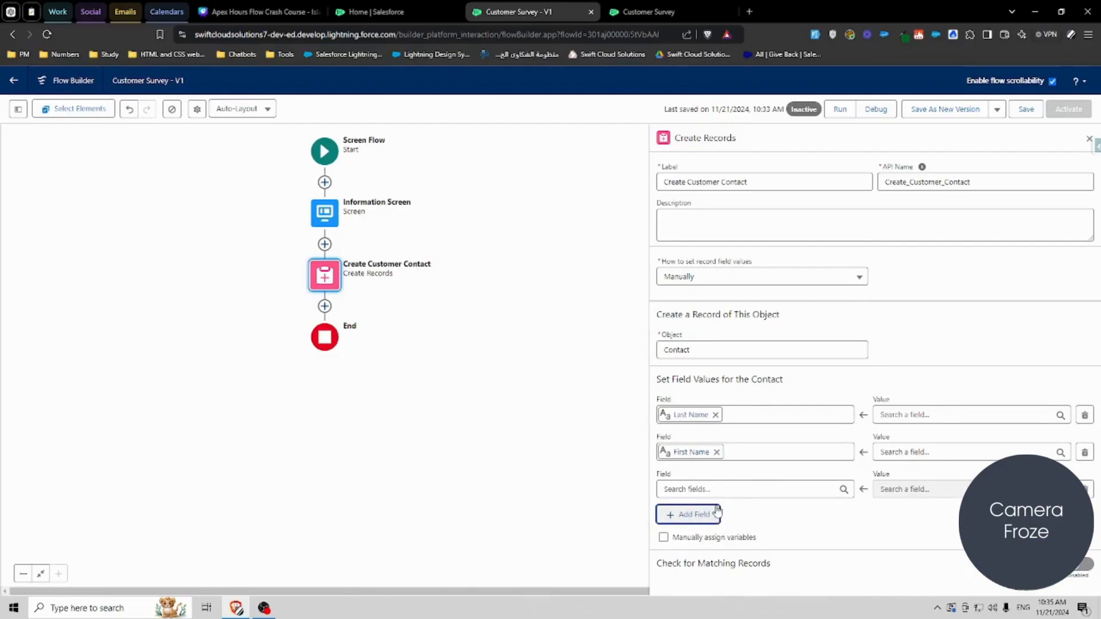
click(709, 490)
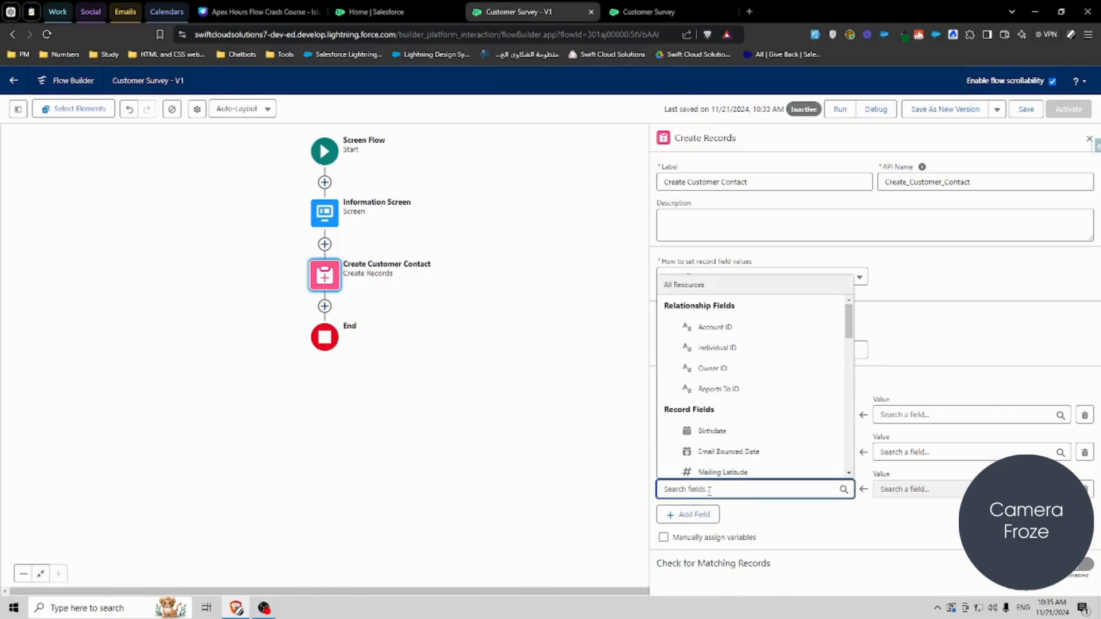
text(email)
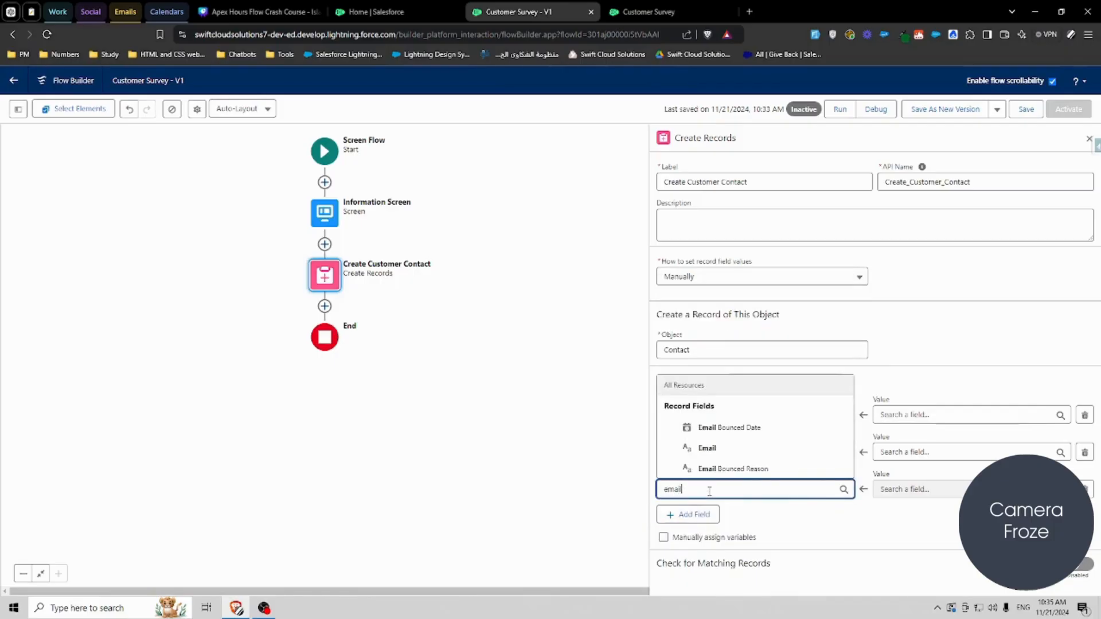
click(739, 454)
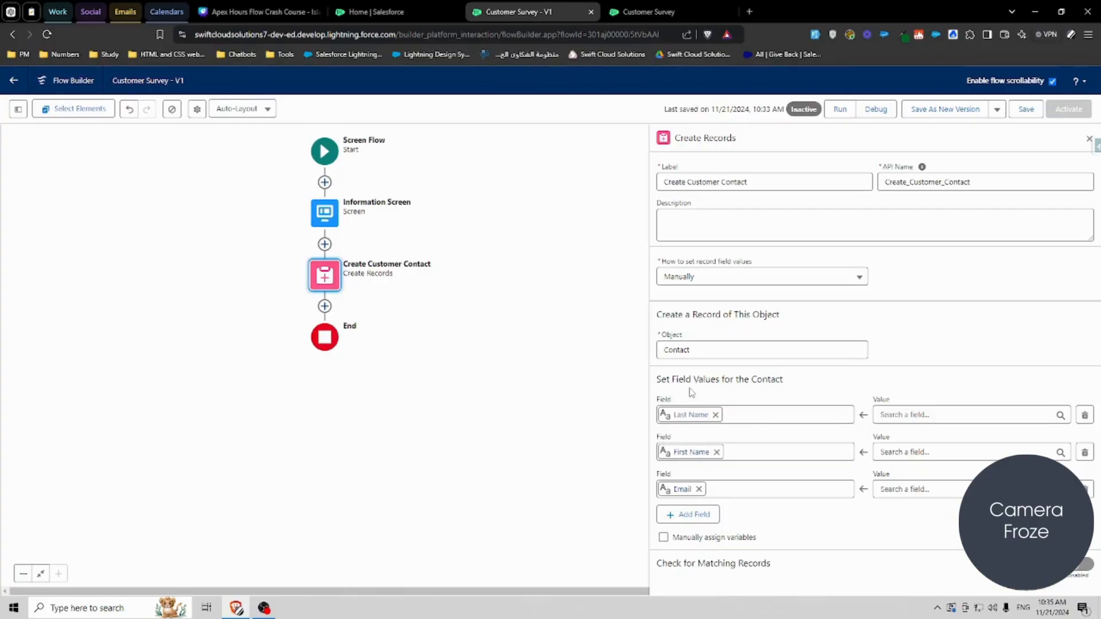
Step: Open the Information Screen to review its components, then return to the Create Customer Contact element
click(324, 213)
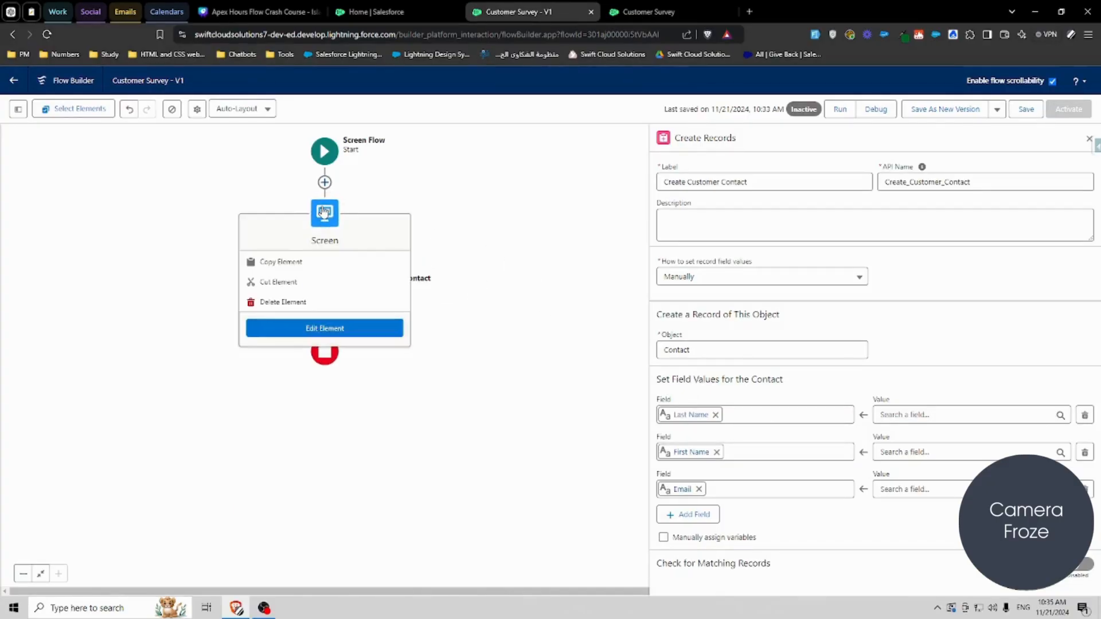
click(324, 327)
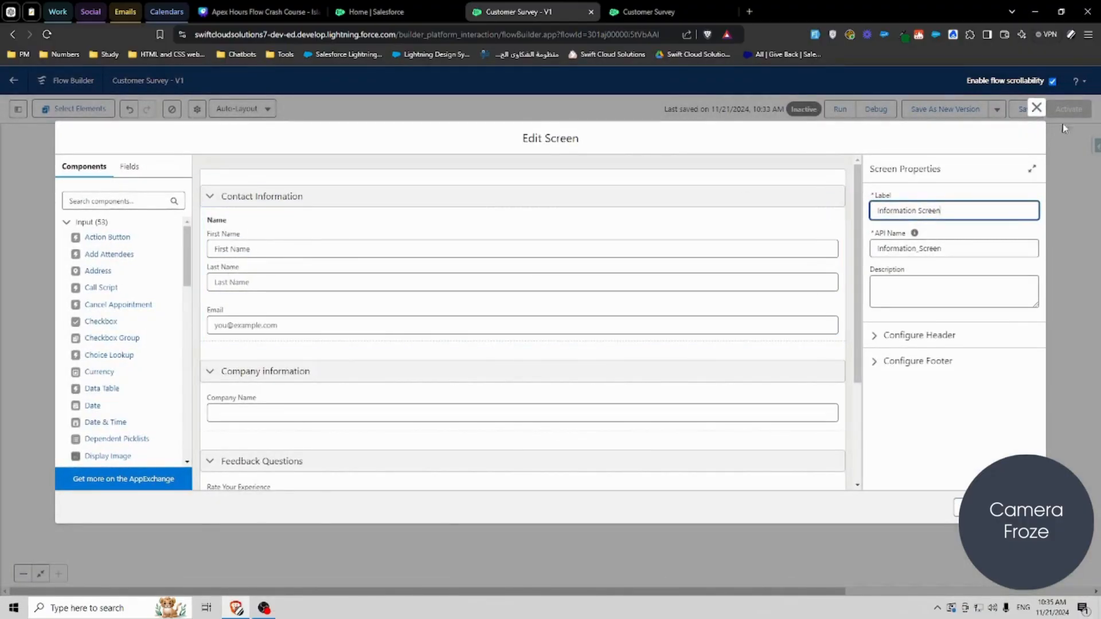
click(1034, 109)
click(325, 276)
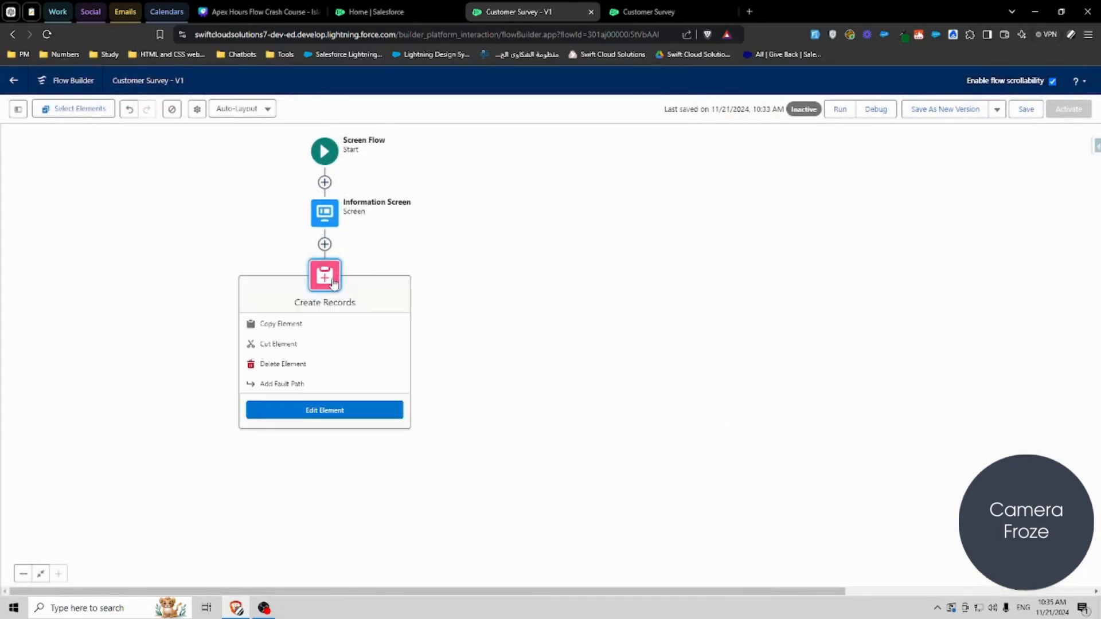
click(325, 409)
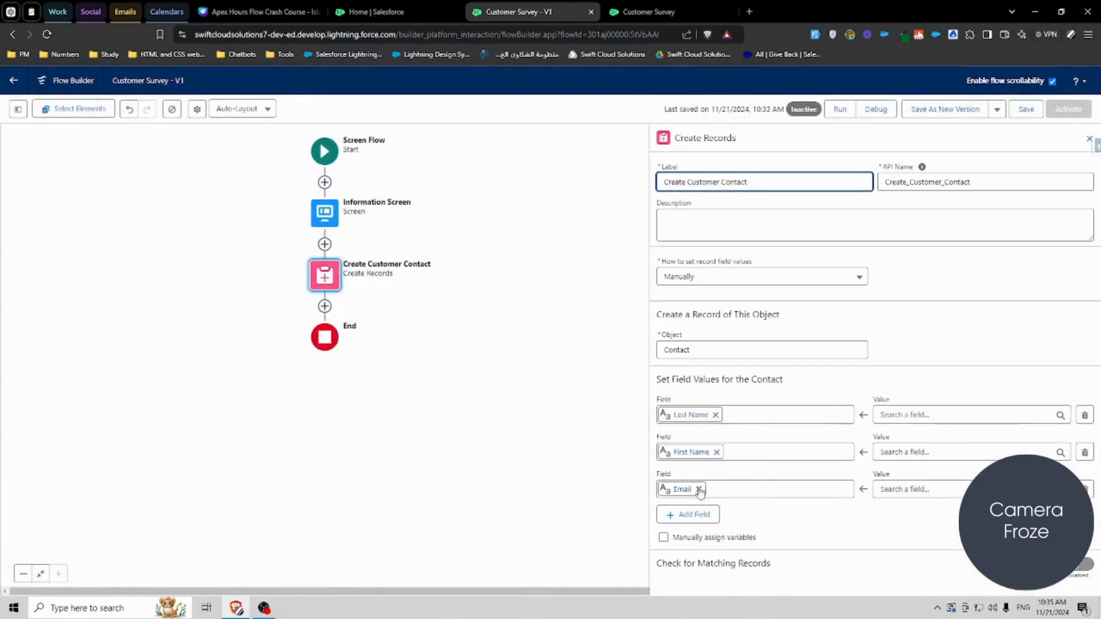
Step: Set the Contact's Last Name value to Information Screen > Name > Last Name
click(894, 414)
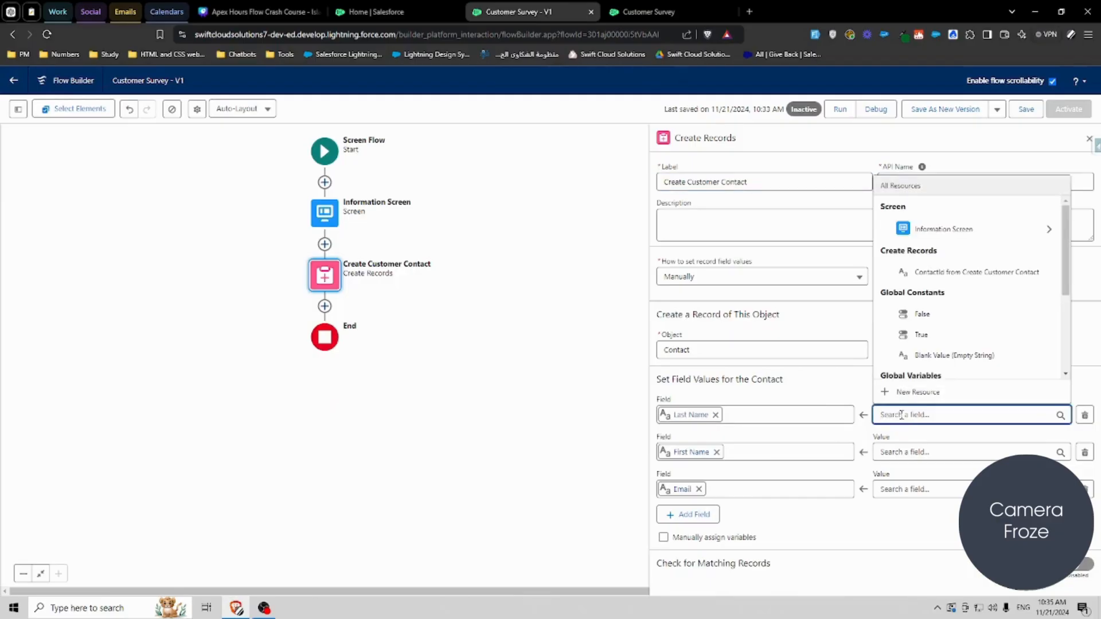
text(lastn)
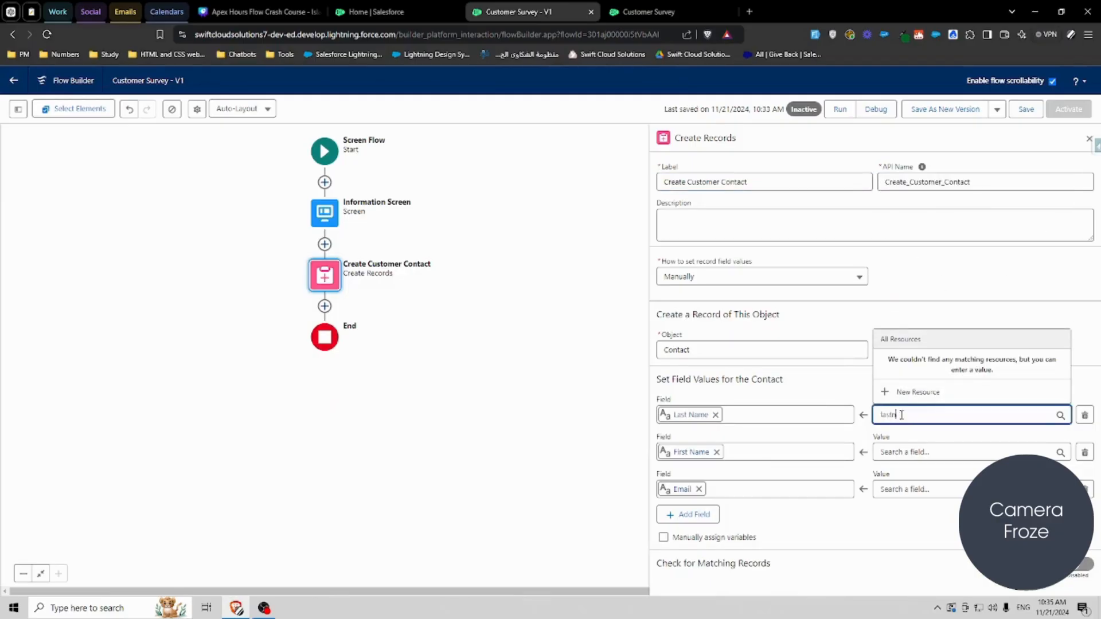
key(BackSpace)
key(BackSpace)
key(BackSpace)
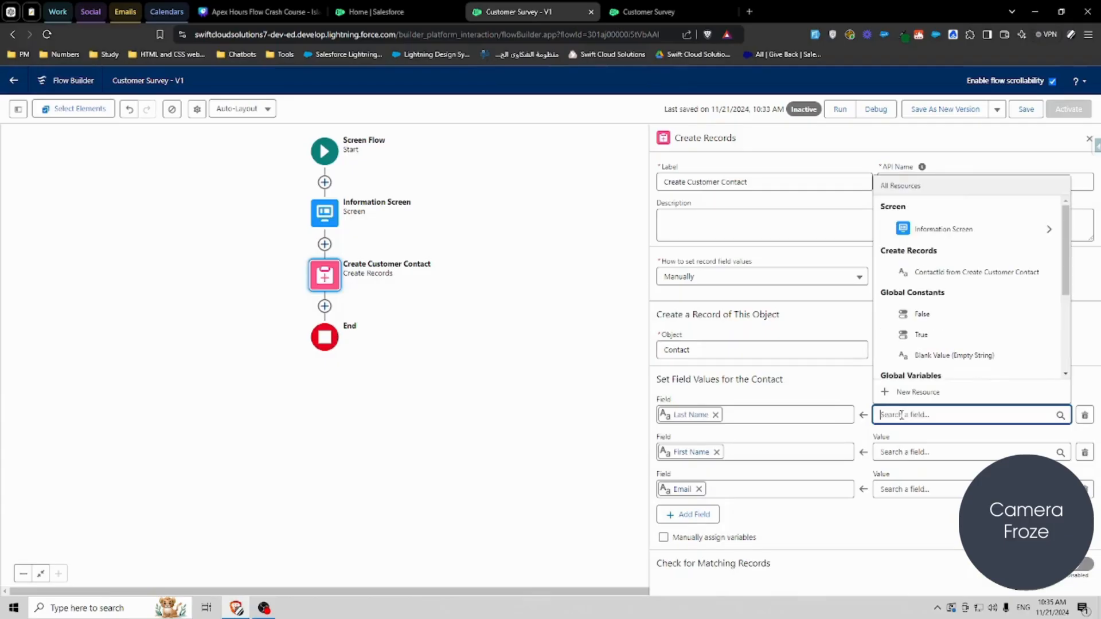
text(name)
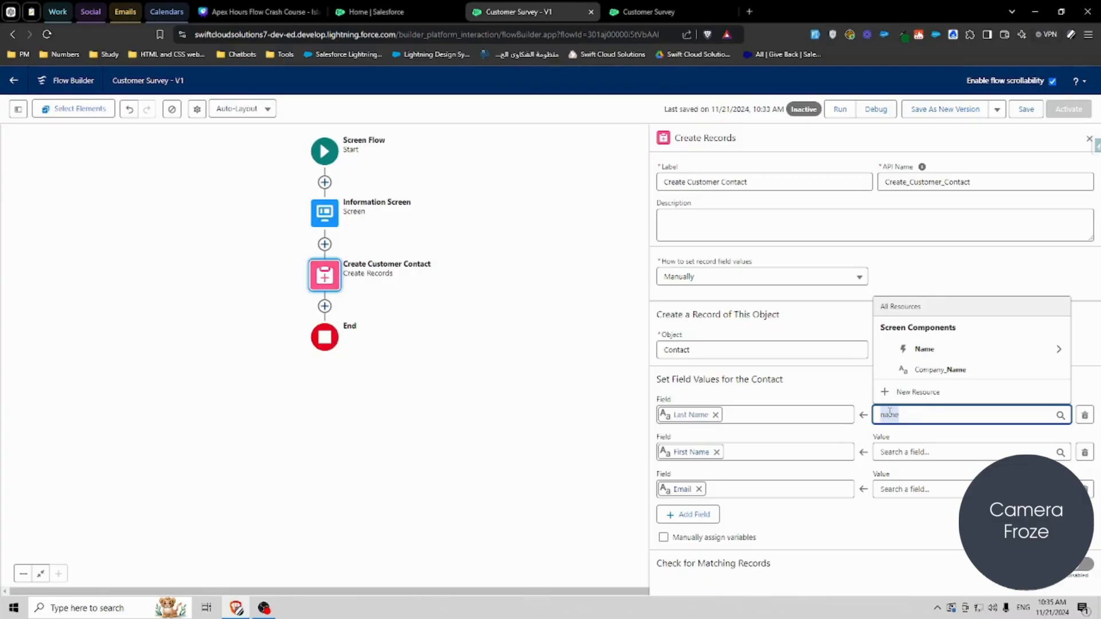
key(BackSpace)
key(BackSpace)
key(BackSpace)
key(BackSpace)
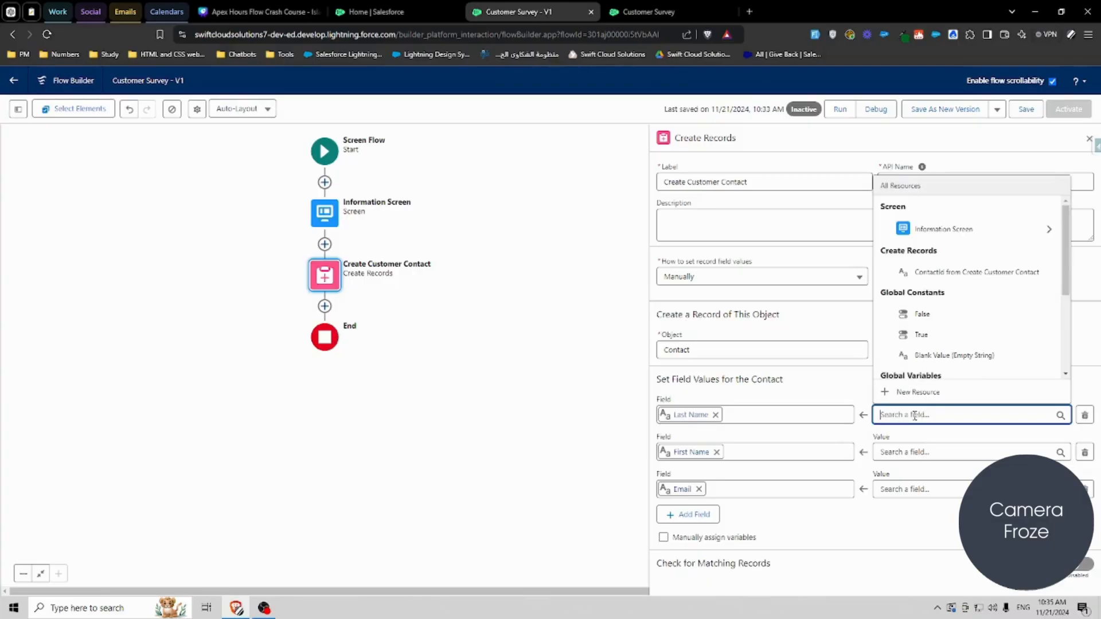
click(940, 229)
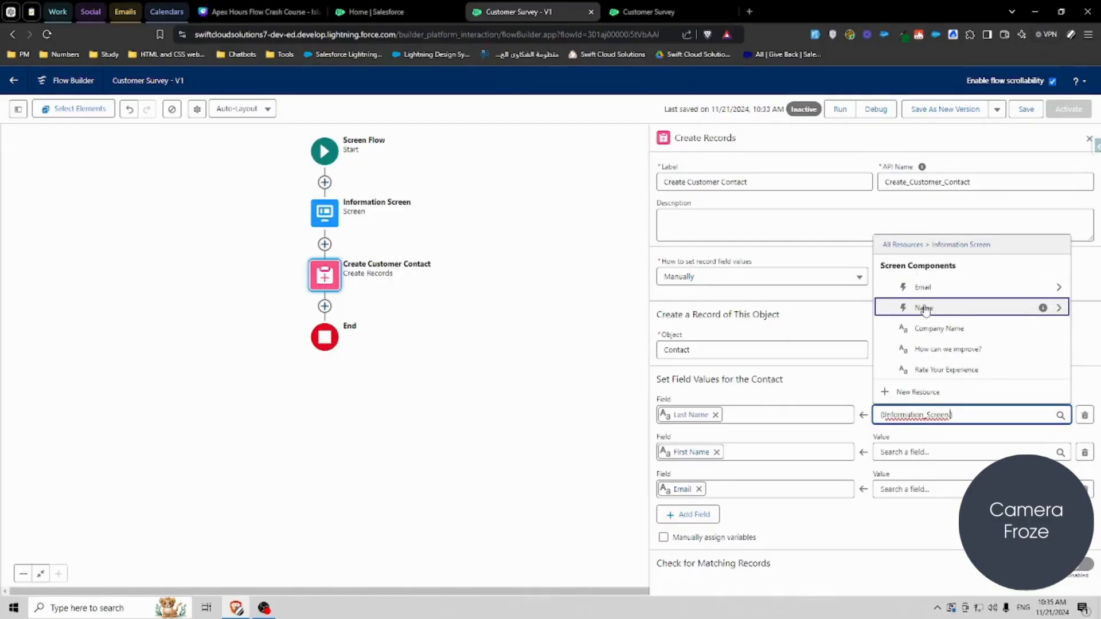
click(940, 312)
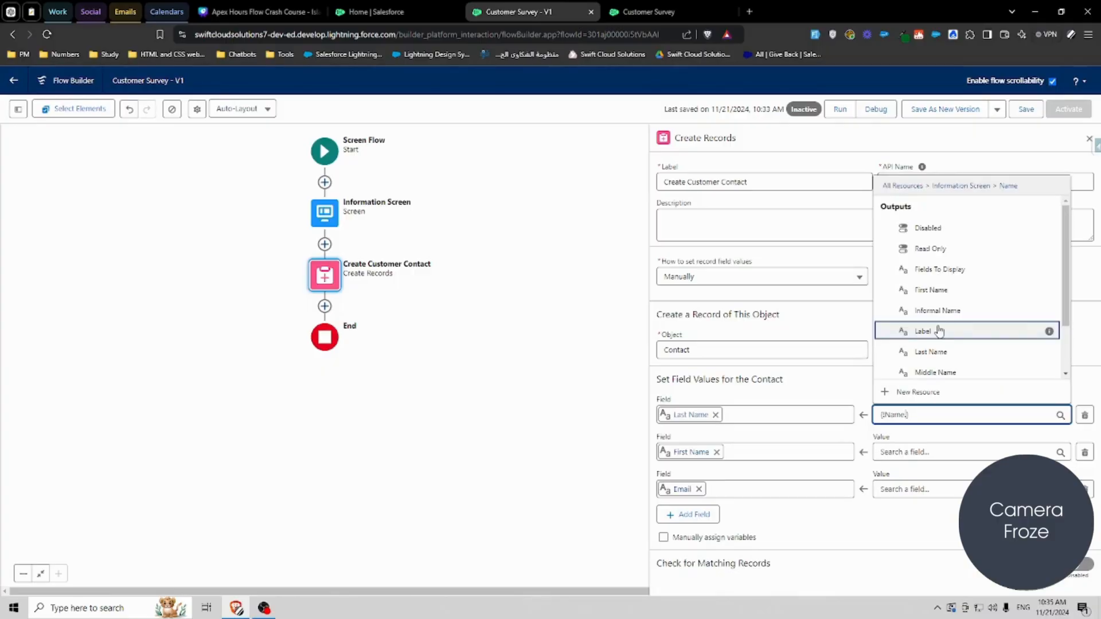
click(938, 352)
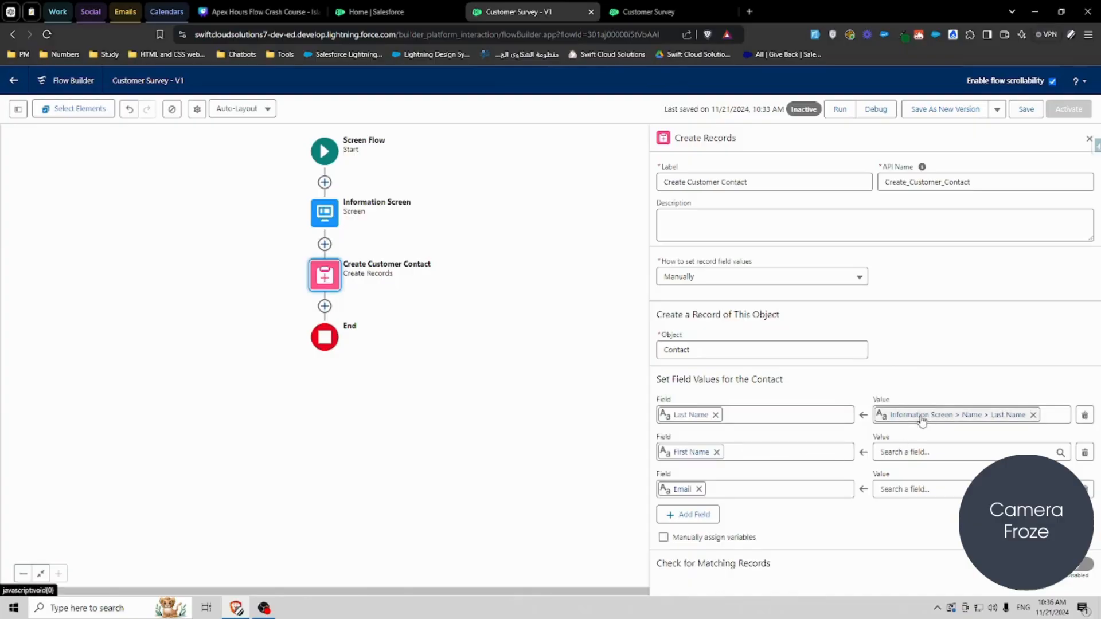
Step: Map First Name to Information Screen > Name > First Name and Email to the screen's Email > Value
click(909, 451)
text(name)
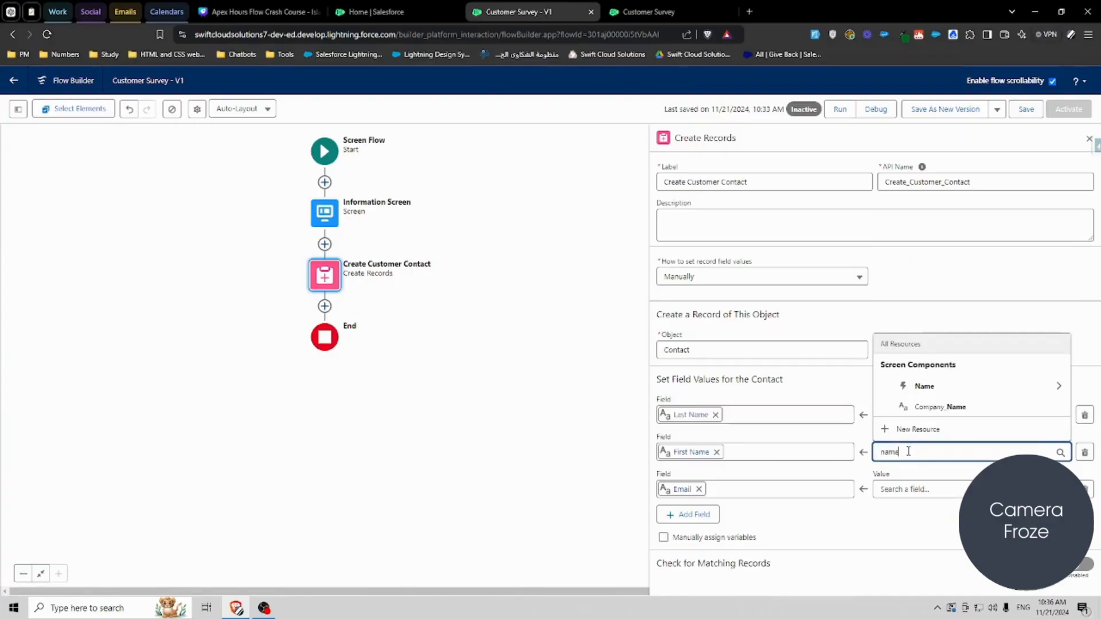
click(912, 390)
text(First)
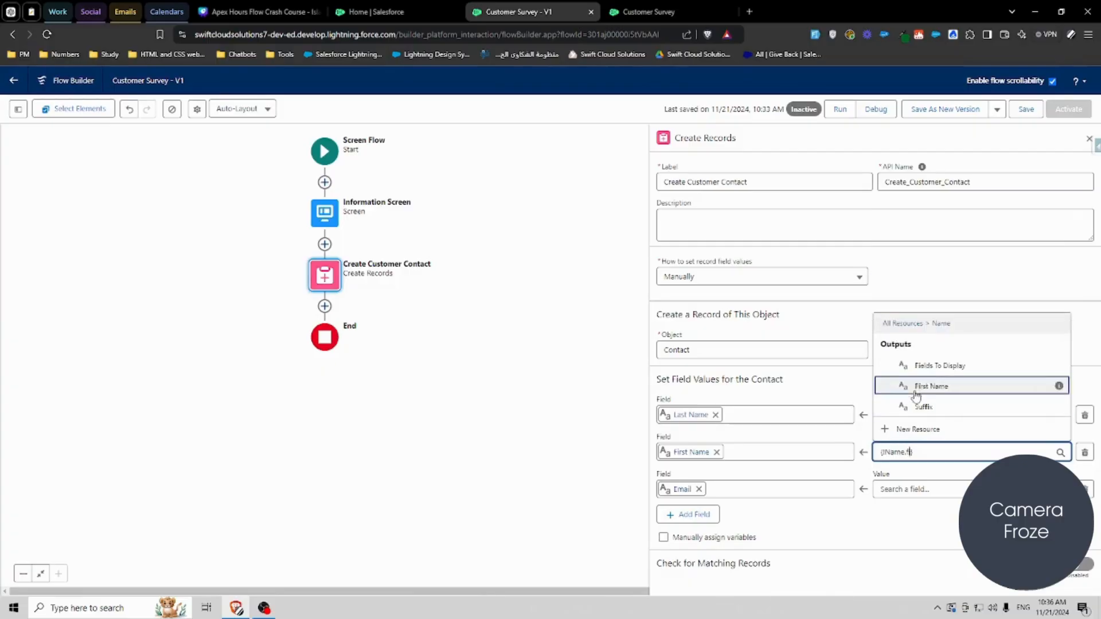
click(917, 402)
click(915, 474)
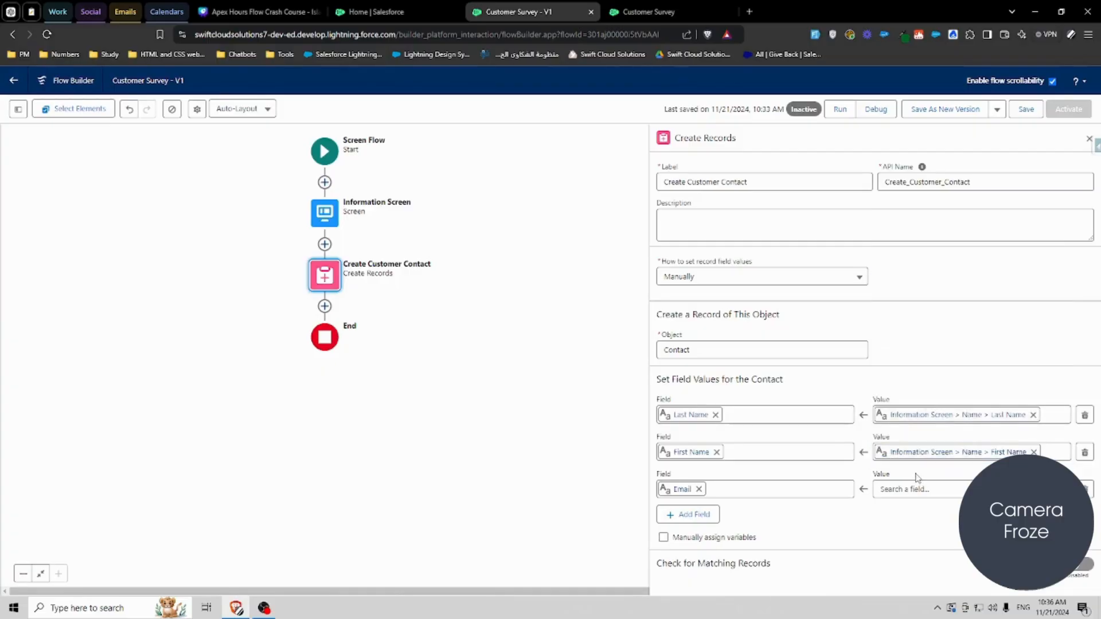
click(902, 489)
text(emai)
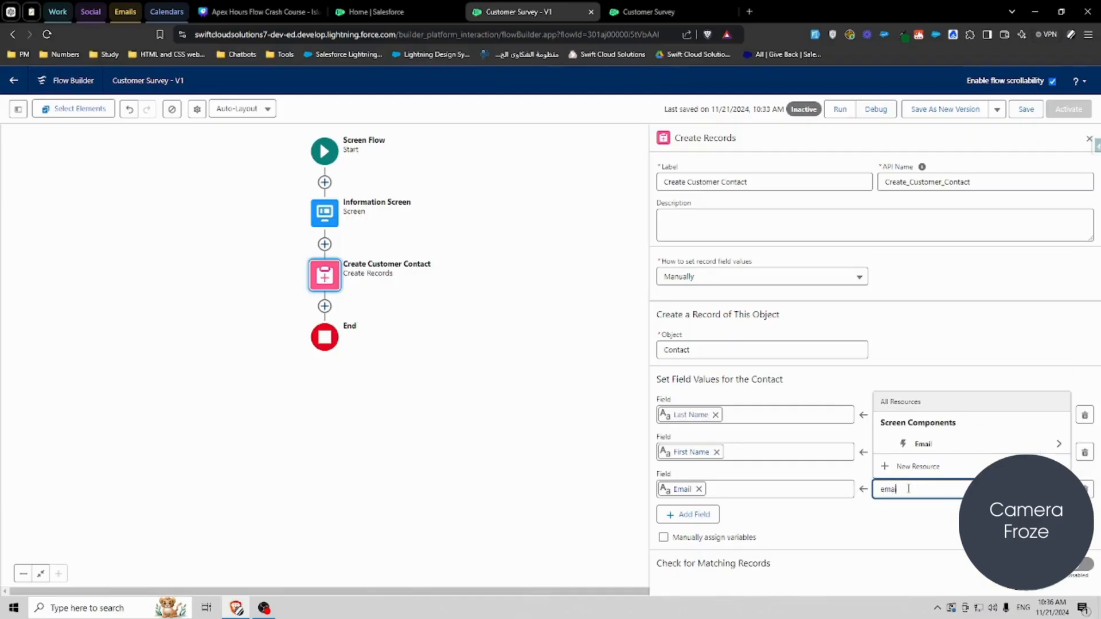
click(923, 444)
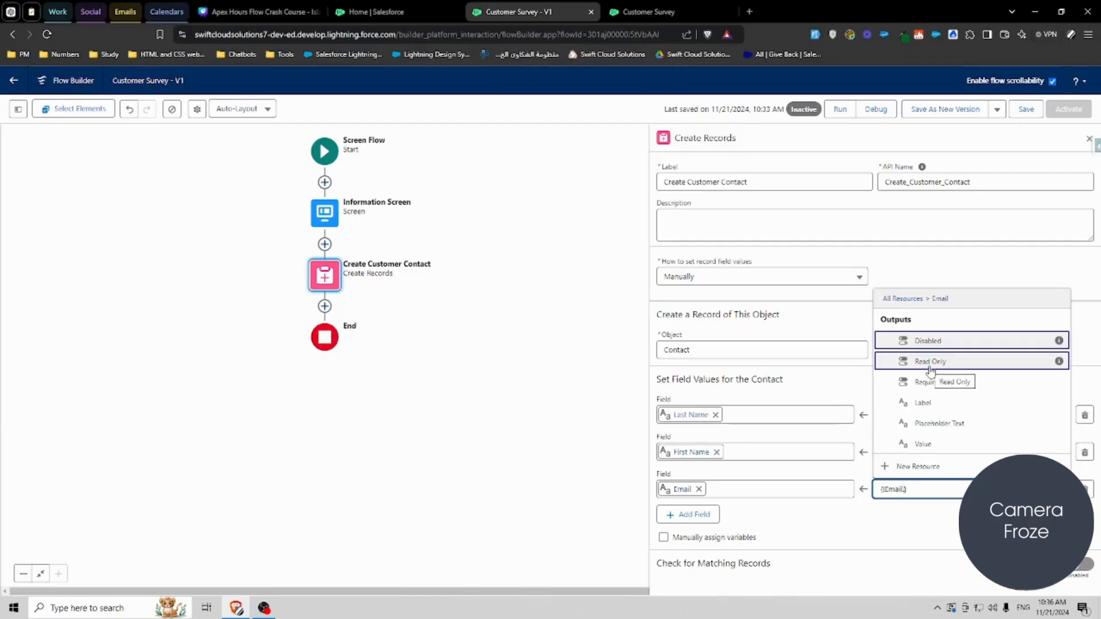
click(927, 445)
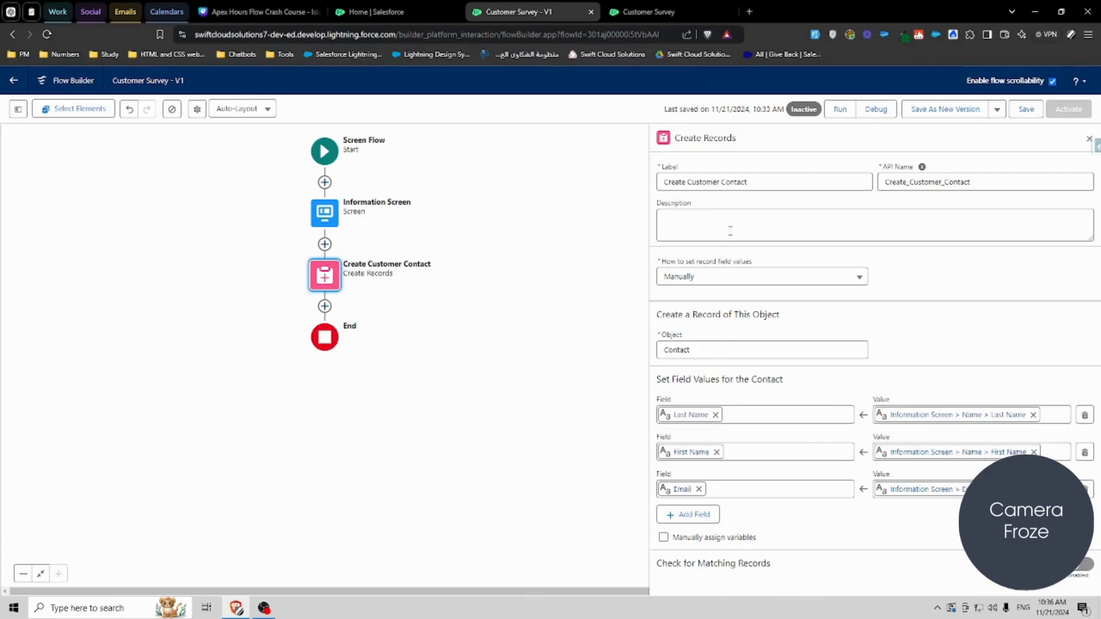
Step: Add a Create Records element after Create Customer Contact labelled Create Account
click(326, 305)
text(crea)
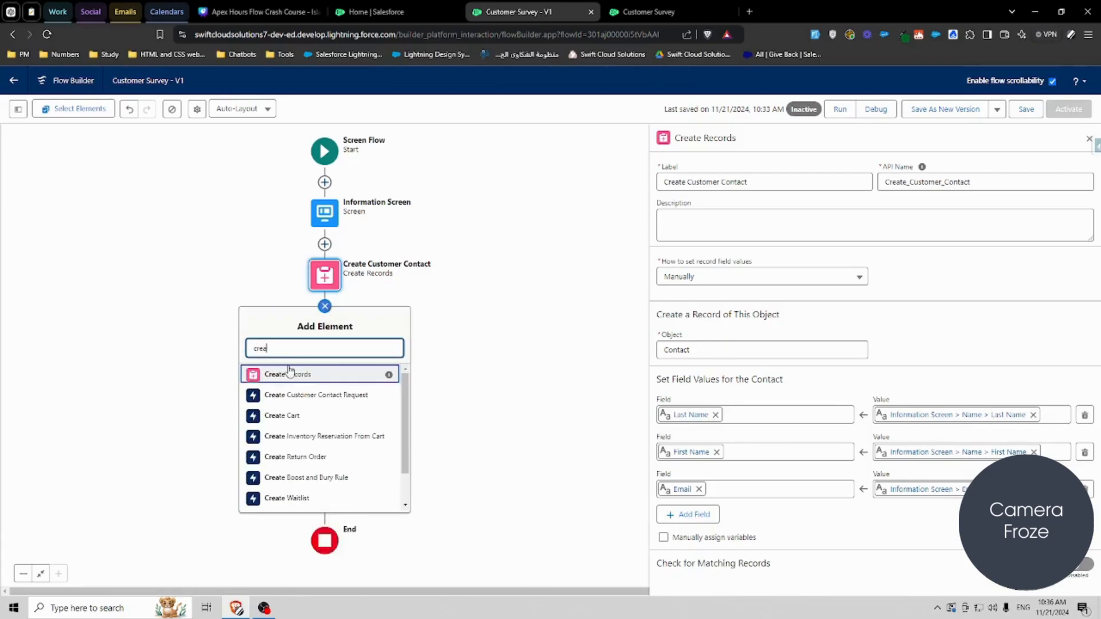
click(287, 375)
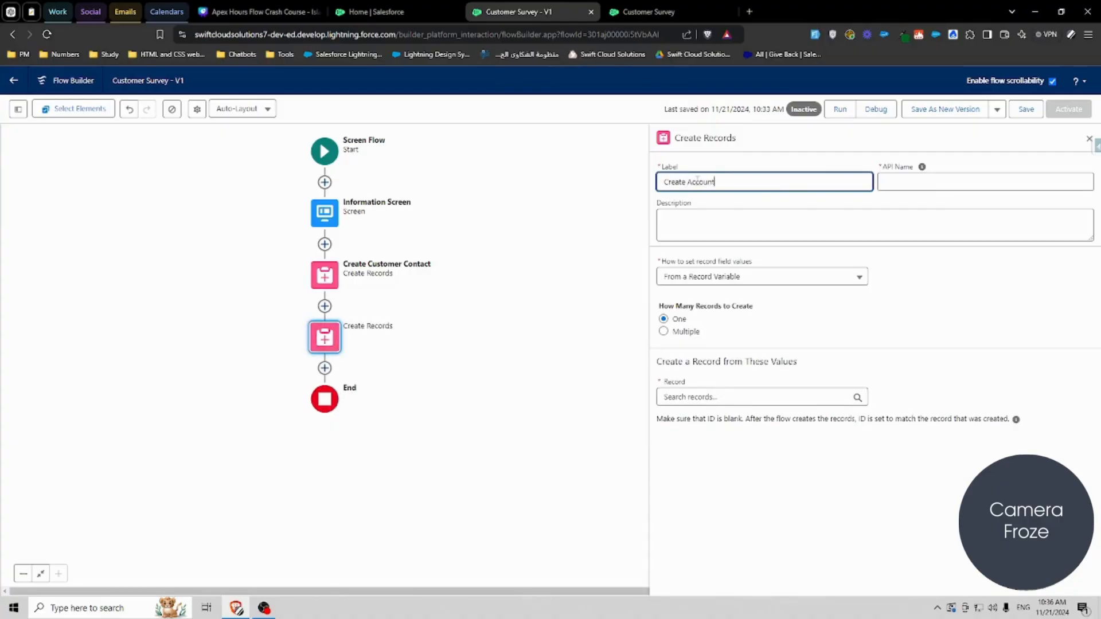
click(755, 314)
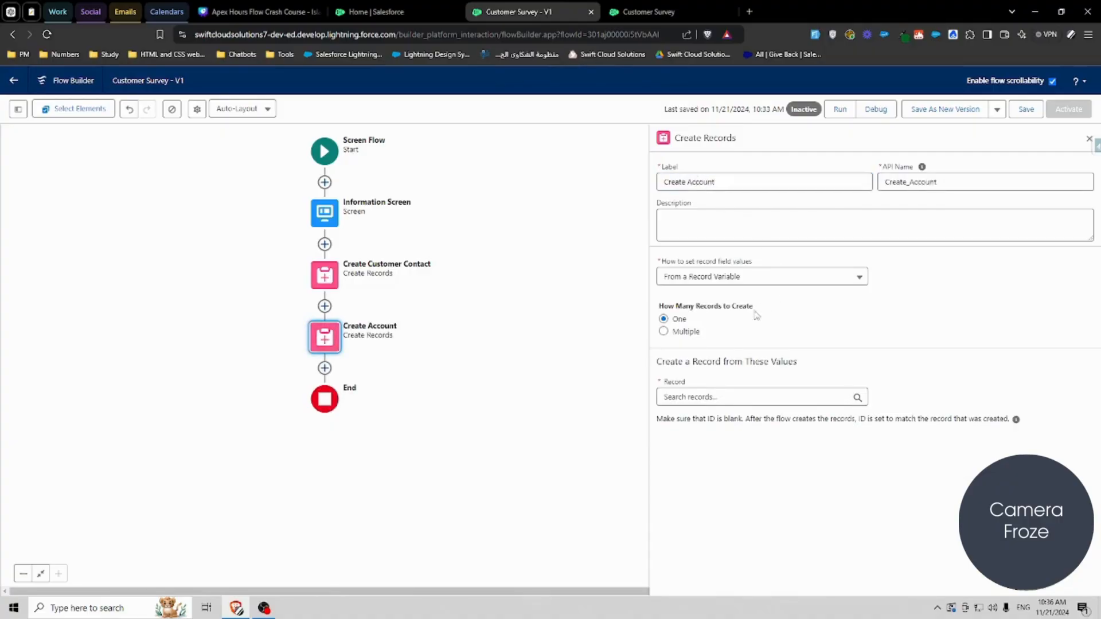
Step: Set field values manually on the Account object and map Account Name to the Information Screen's Company Name
click(704, 280)
click(695, 307)
click(701, 350)
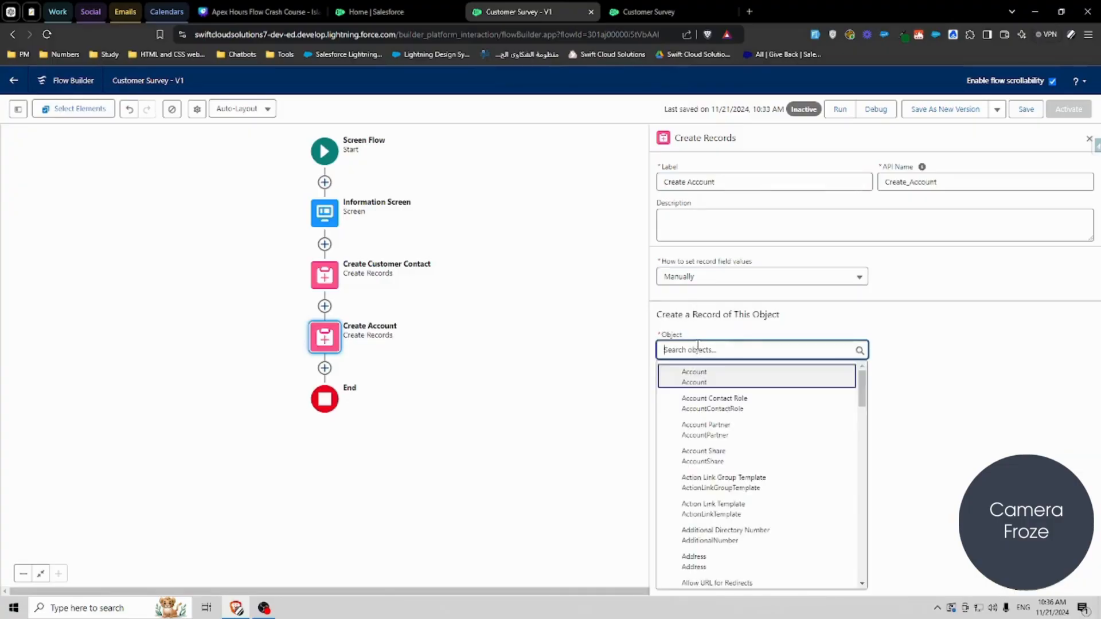
text(acc)
click(701, 375)
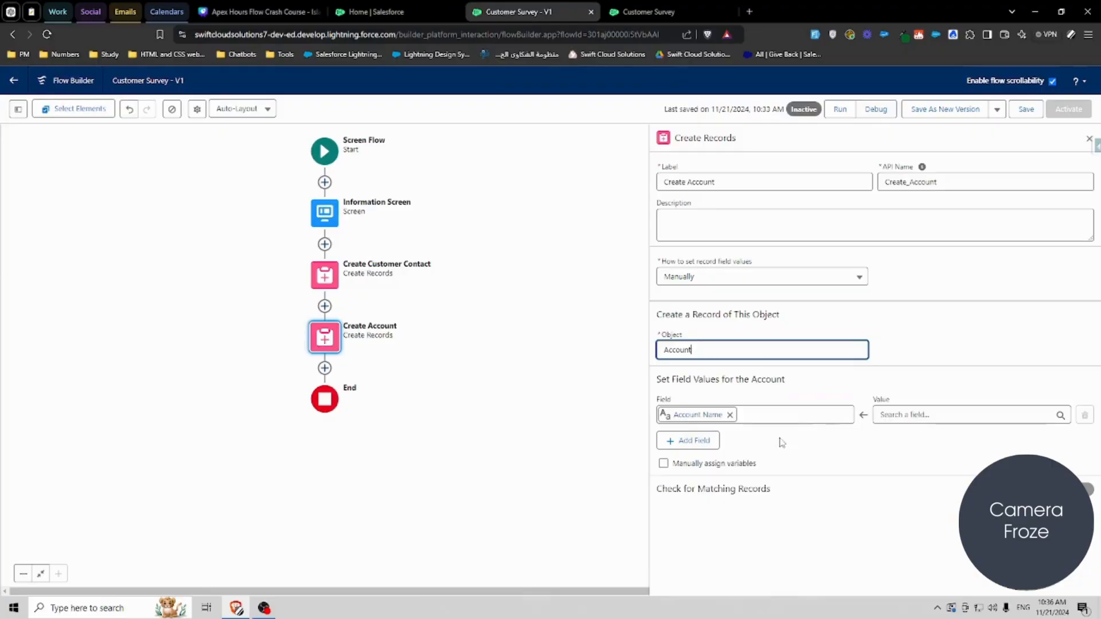
click(908, 413)
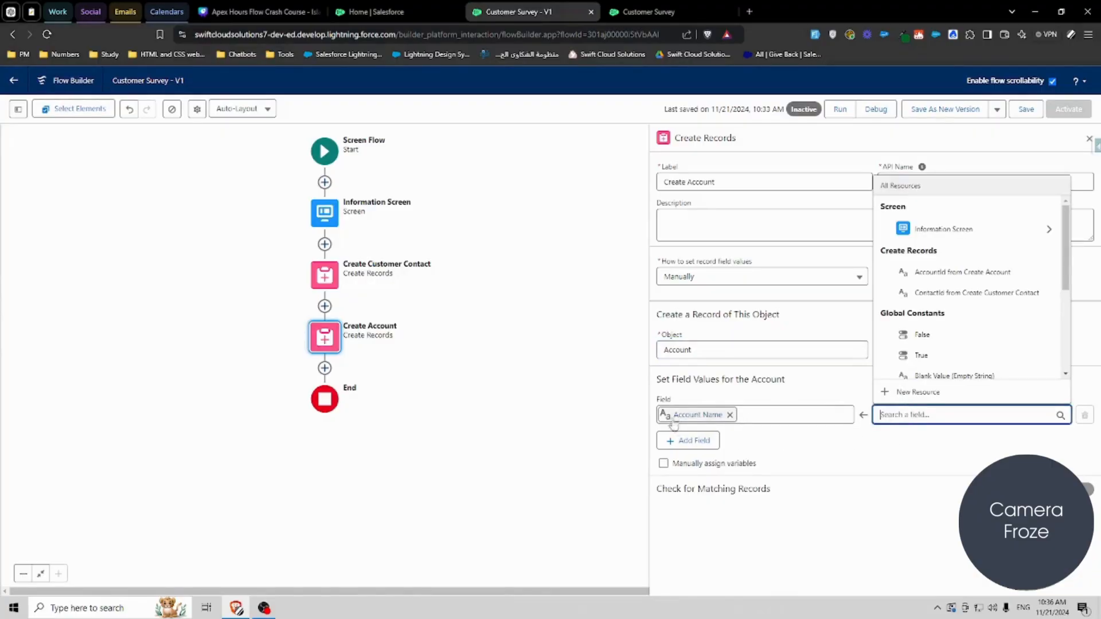
click(952, 234)
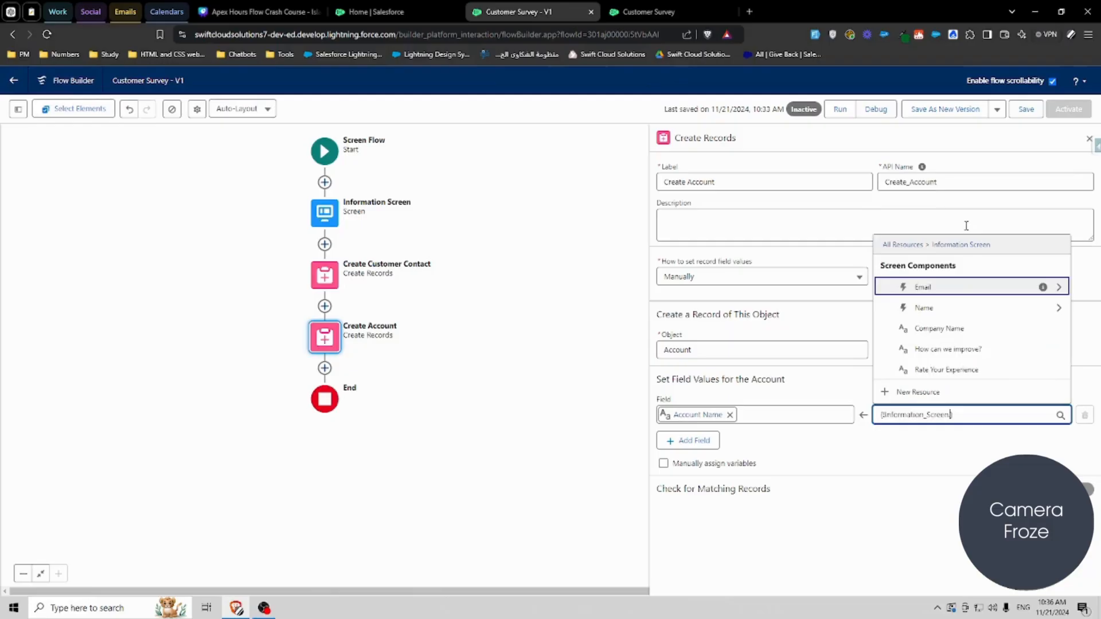
click(952, 329)
Step: Add another Create Records element after Create Account labelled Create Feedback
click(324, 368)
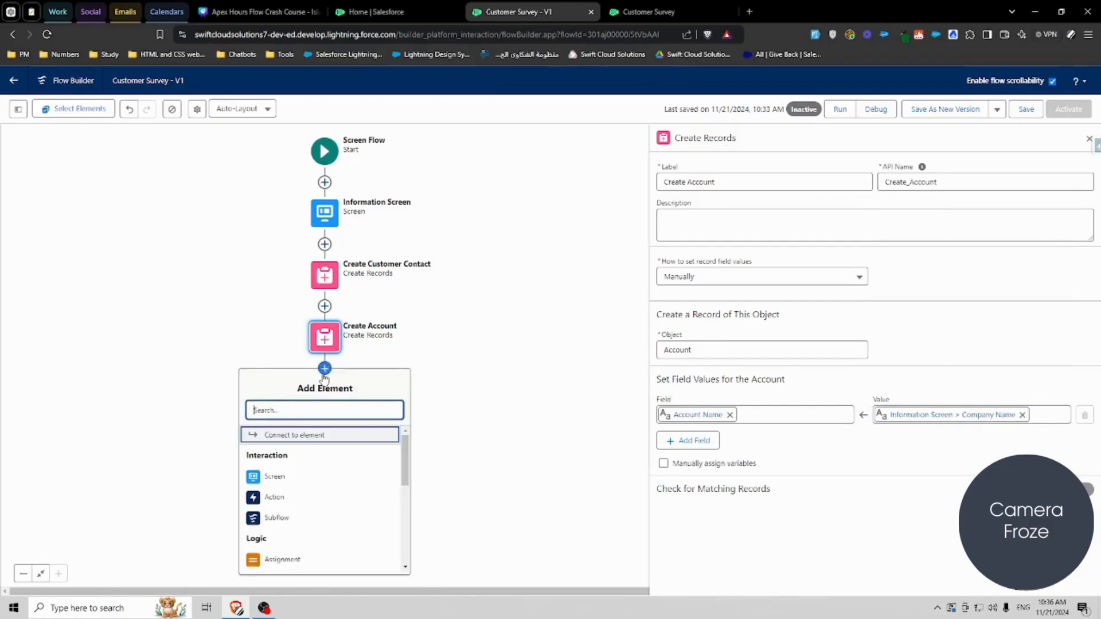
text(crea)
click(303, 439)
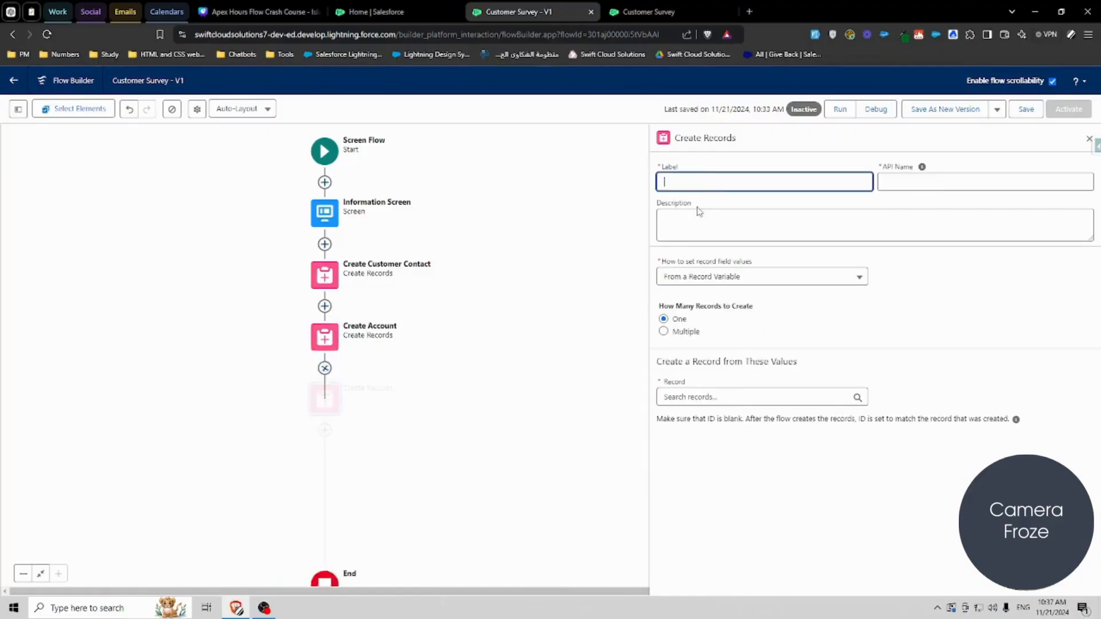
text(ck)
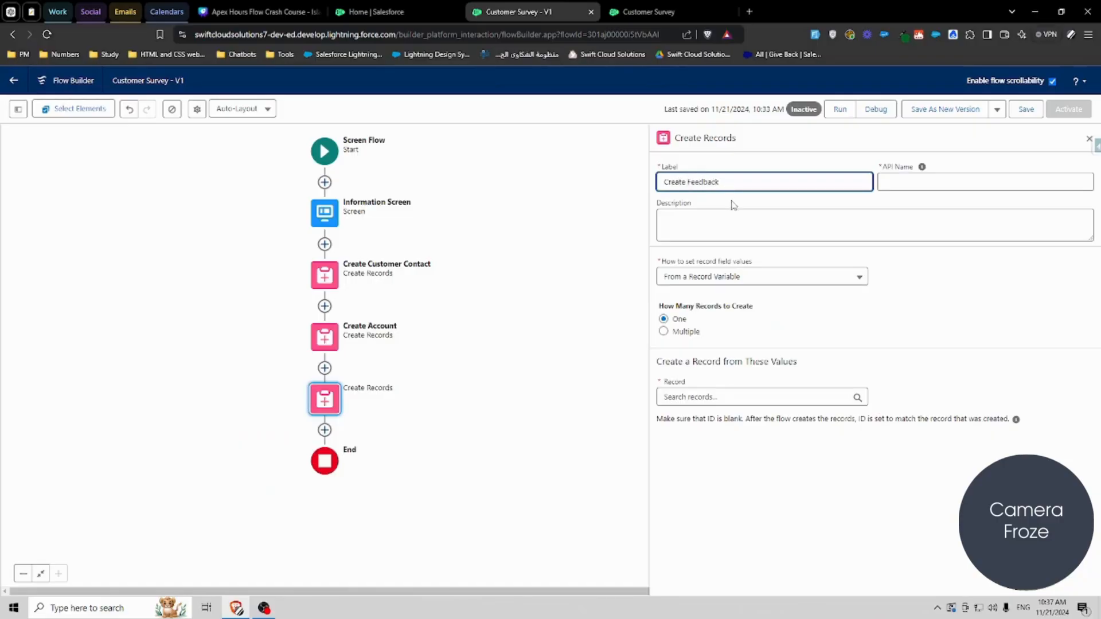
click(783, 295)
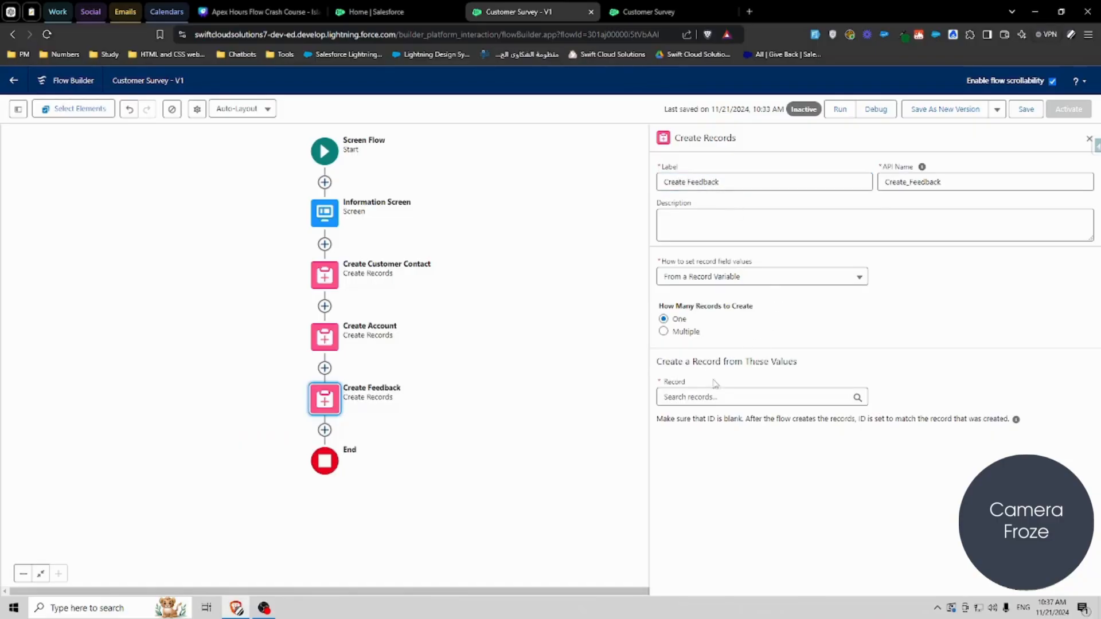
Step: Switch the Create Feedback element to set field values manually and choose the Feedback object
click(715, 396)
click(795, 279)
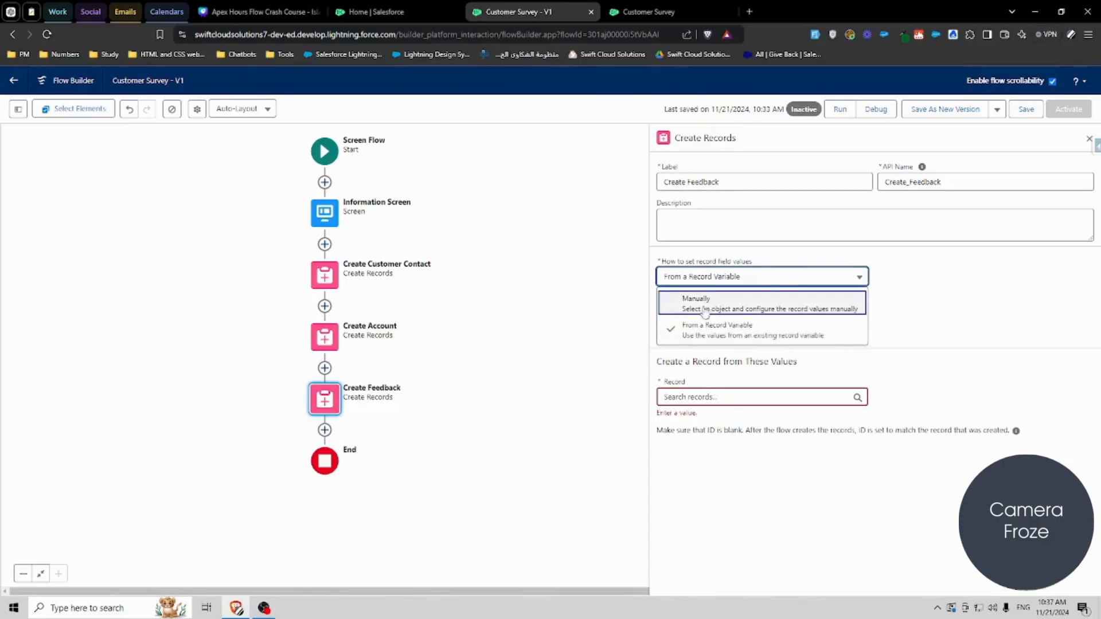
click(699, 303)
text(Feedback)
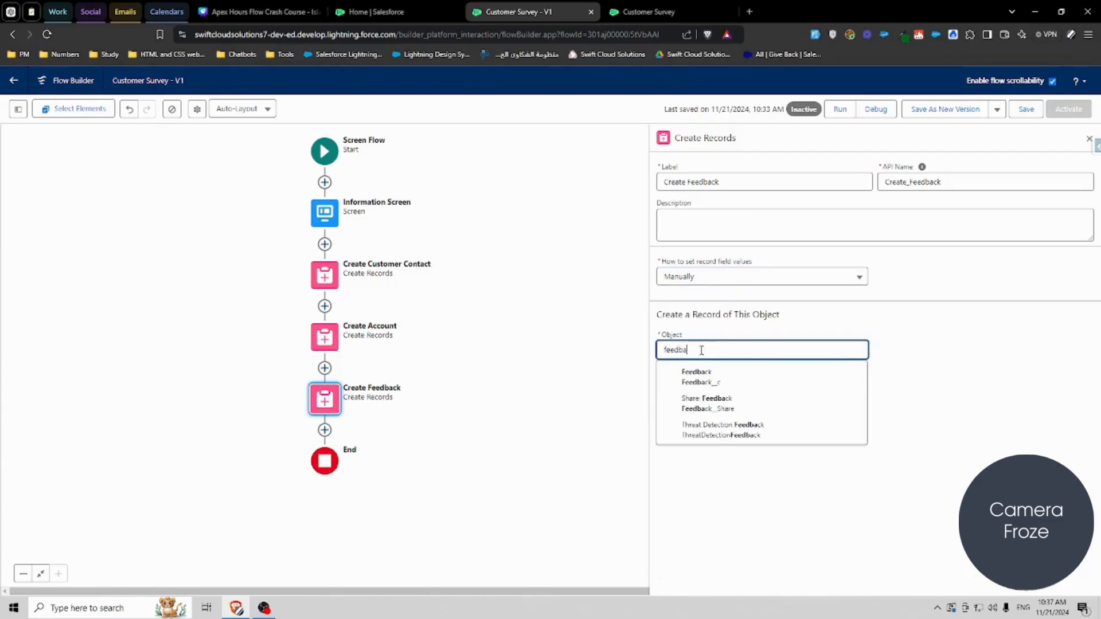
click(714, 374)
Step: Map the Feedback's Contact field to ContactId from Create Customer Contact
click(717, 413)
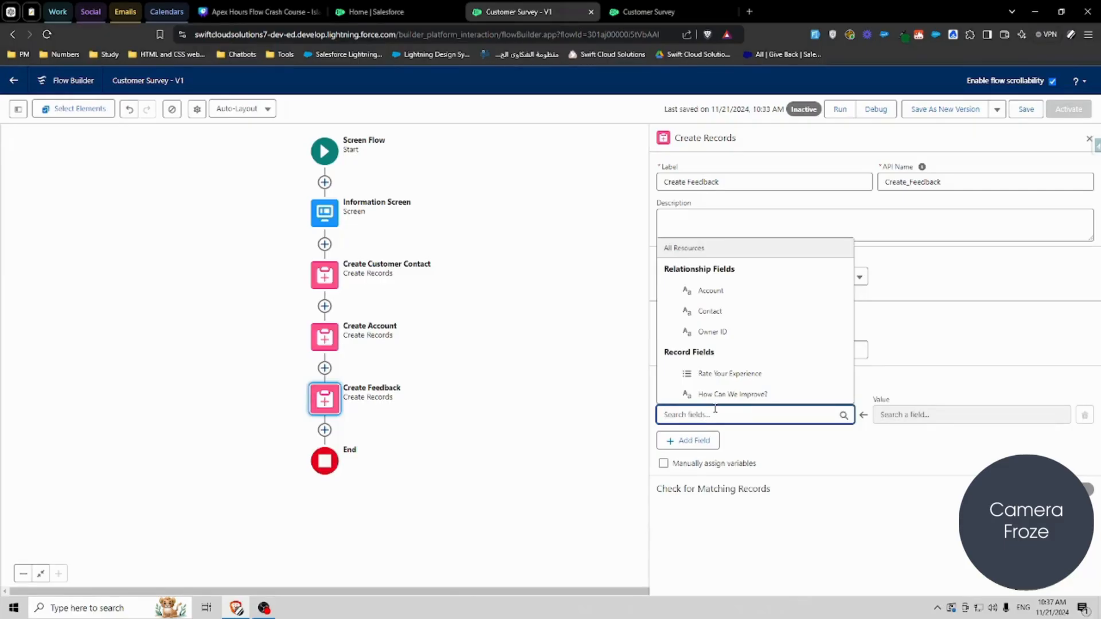
click(709, 310)
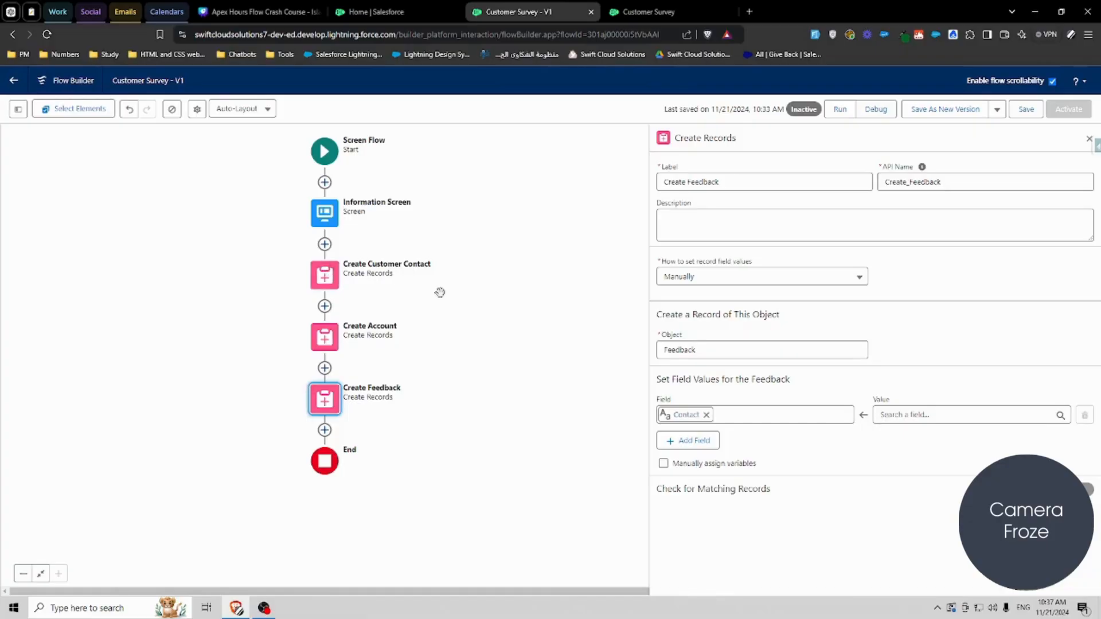
click(913, 416)
text(create)
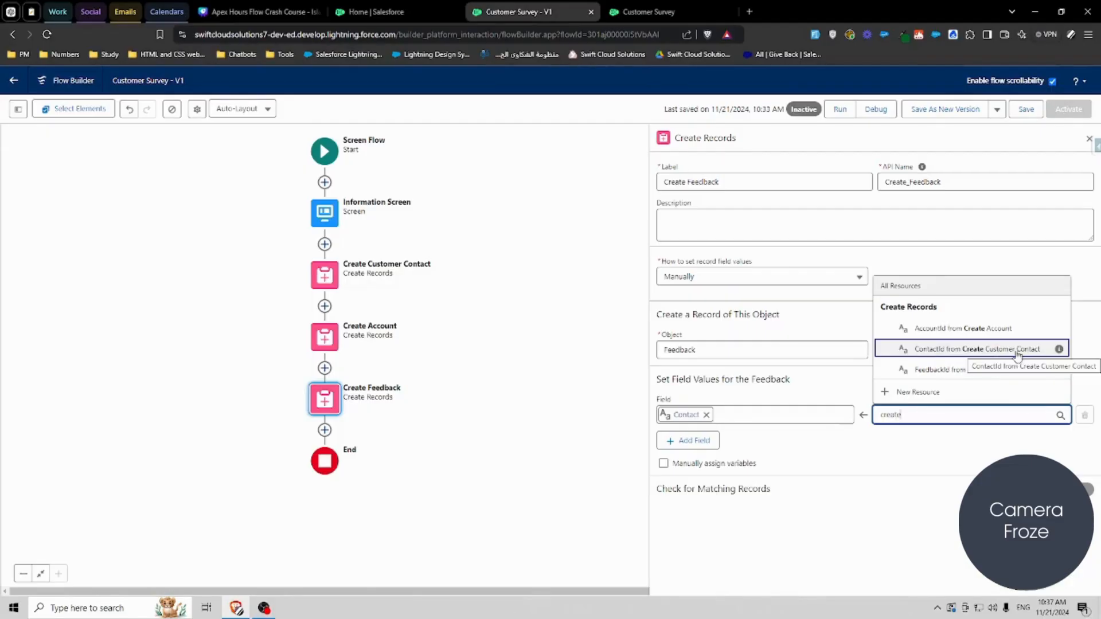
click(918, 352)
Step: Add a field mapping Account to AccountId from Create Account
click(703, 446)
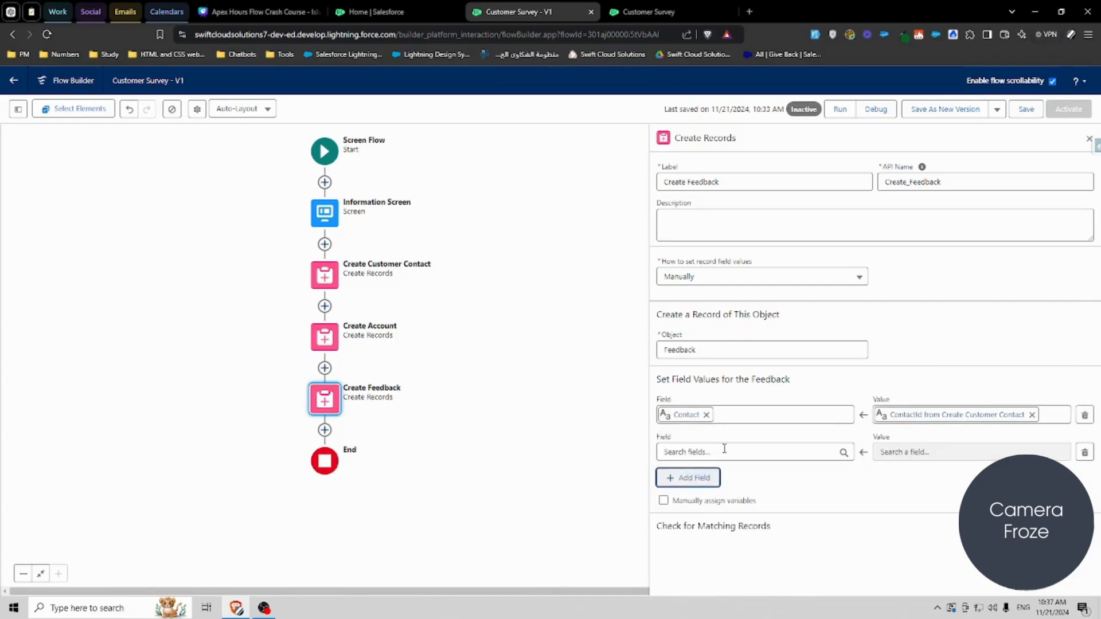
click(720, 451)
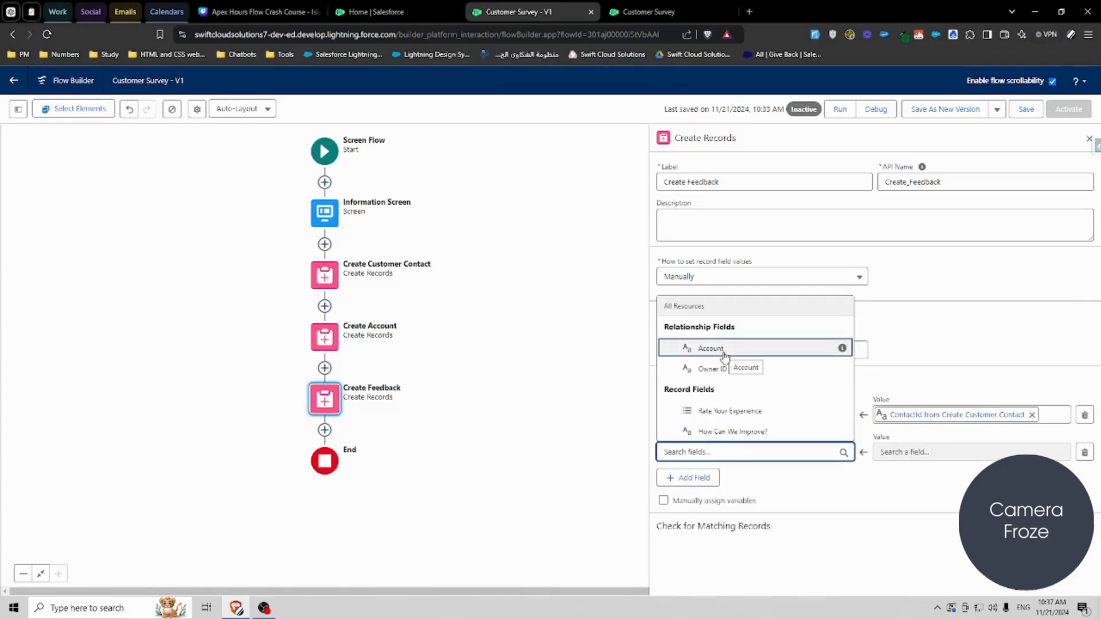
click(850, 532)
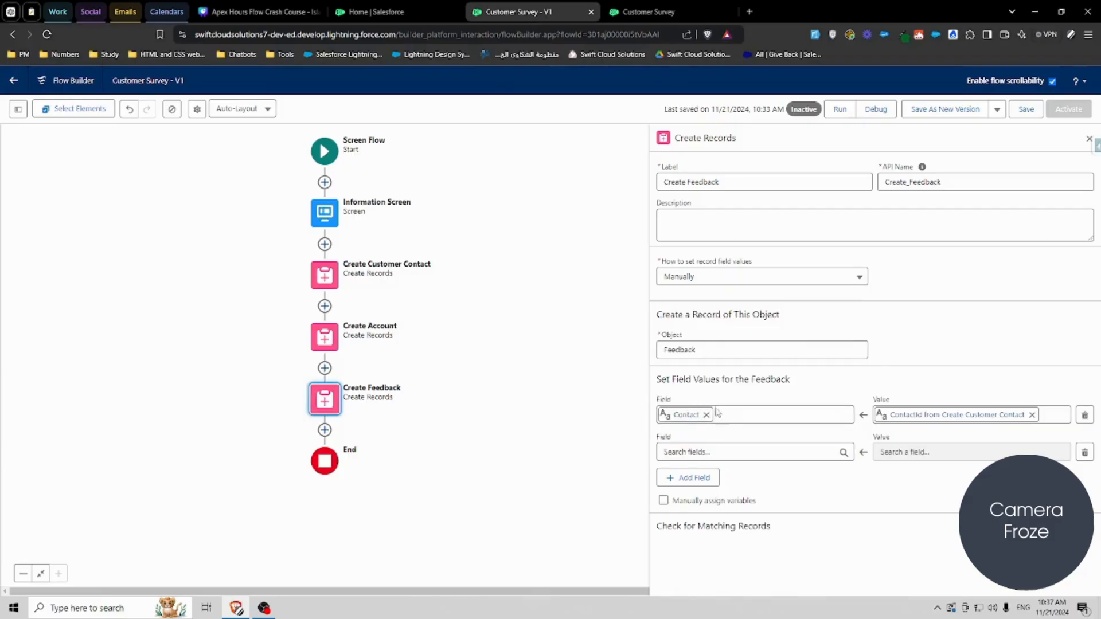
click(690, 447)
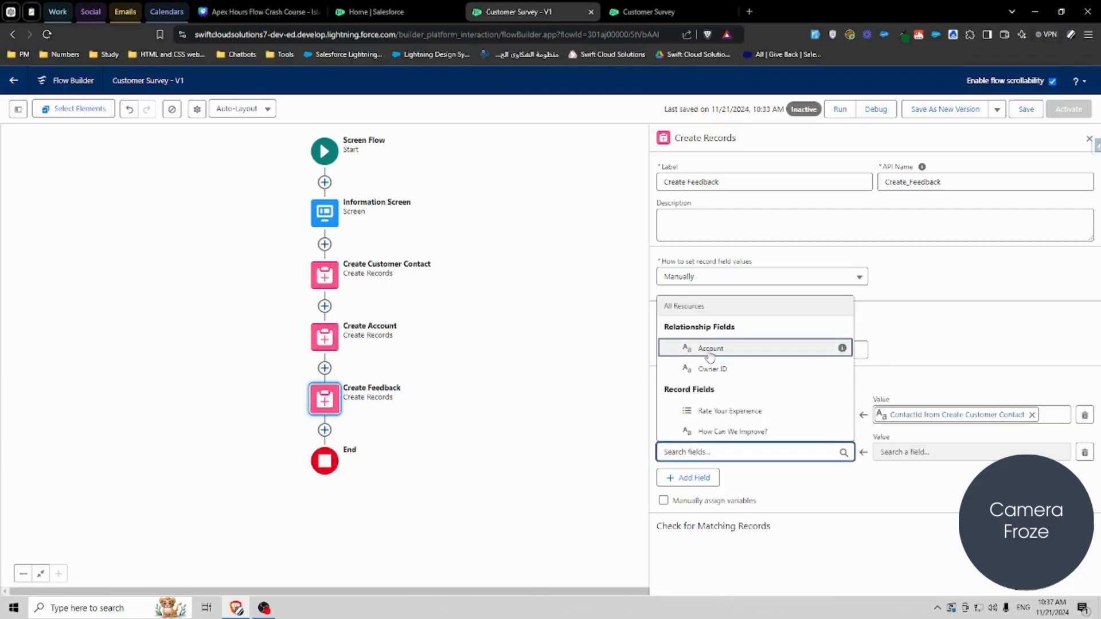
click(706, 352)
click(913, 452)
text(create)
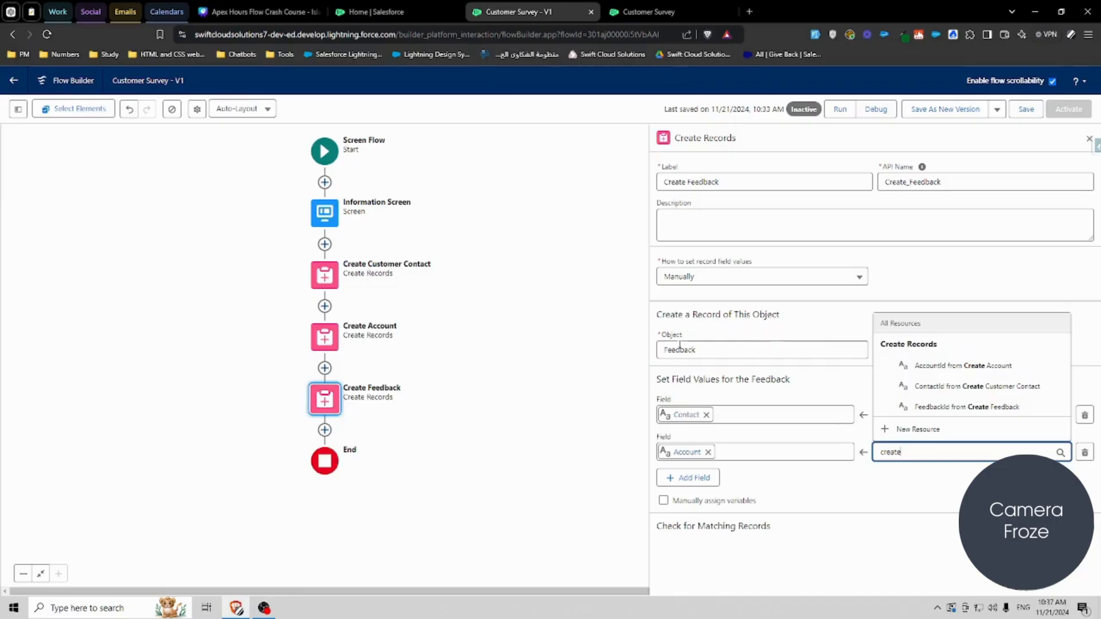
click(957, 366)
Step: Add a field mapping Rate Your Experience to the Information Screen's Rate Your Experience answer
click(694, 478)
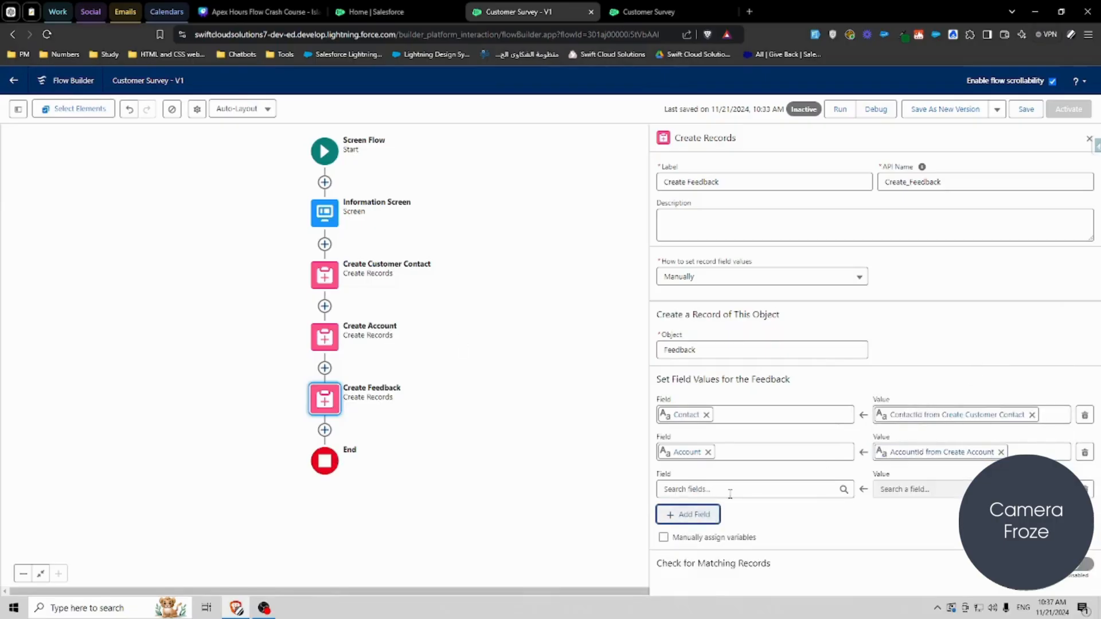
click(724, 490)
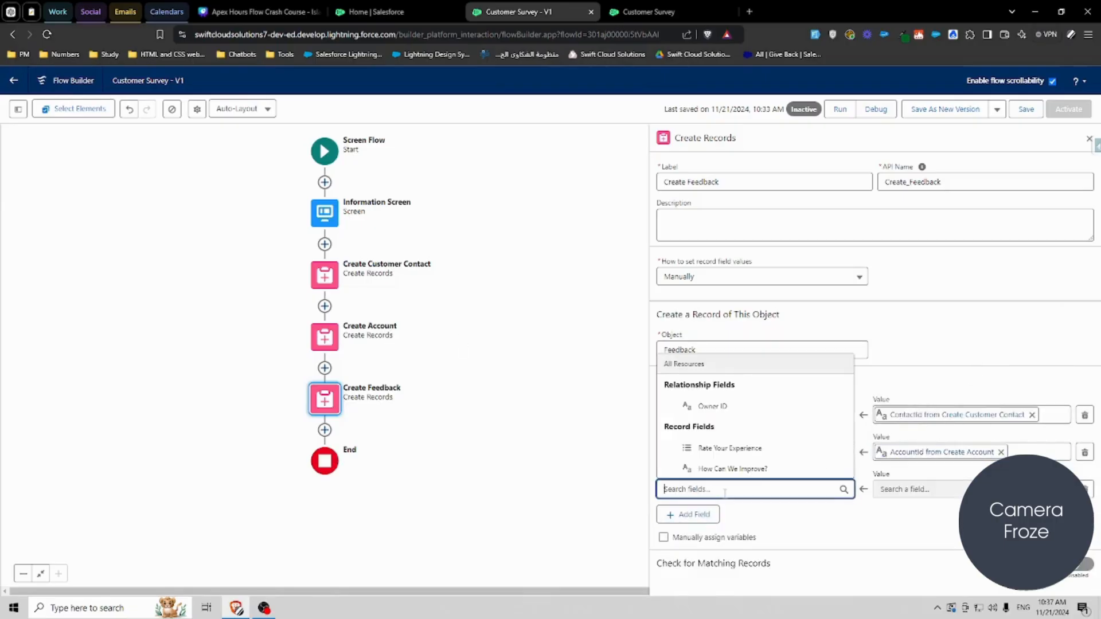
click(745, 448)
click(915, 487)
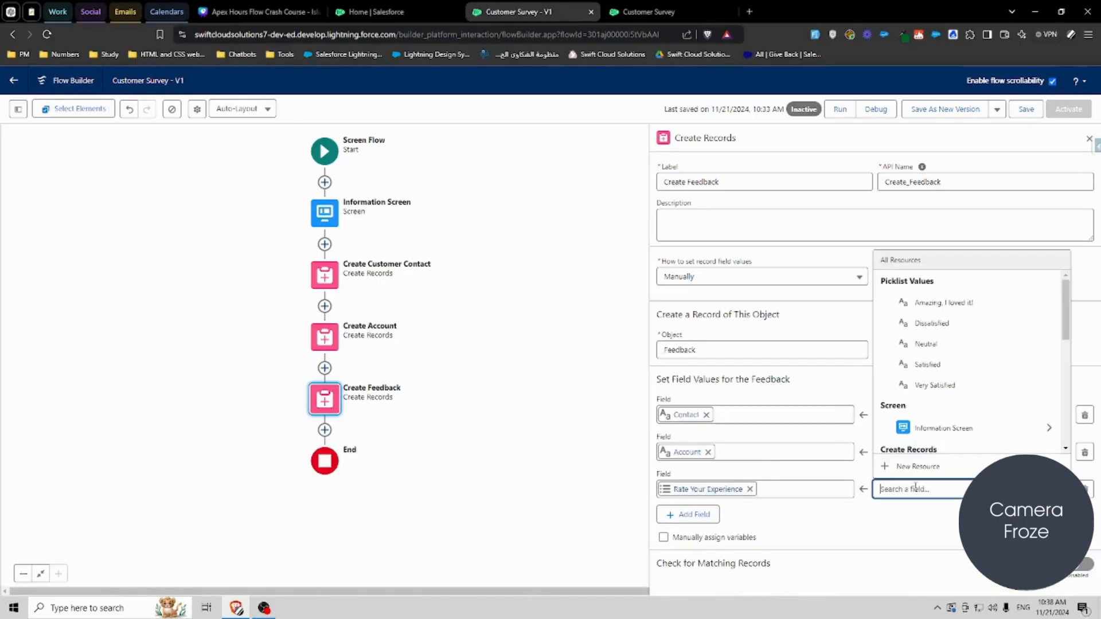
click(931, 428)
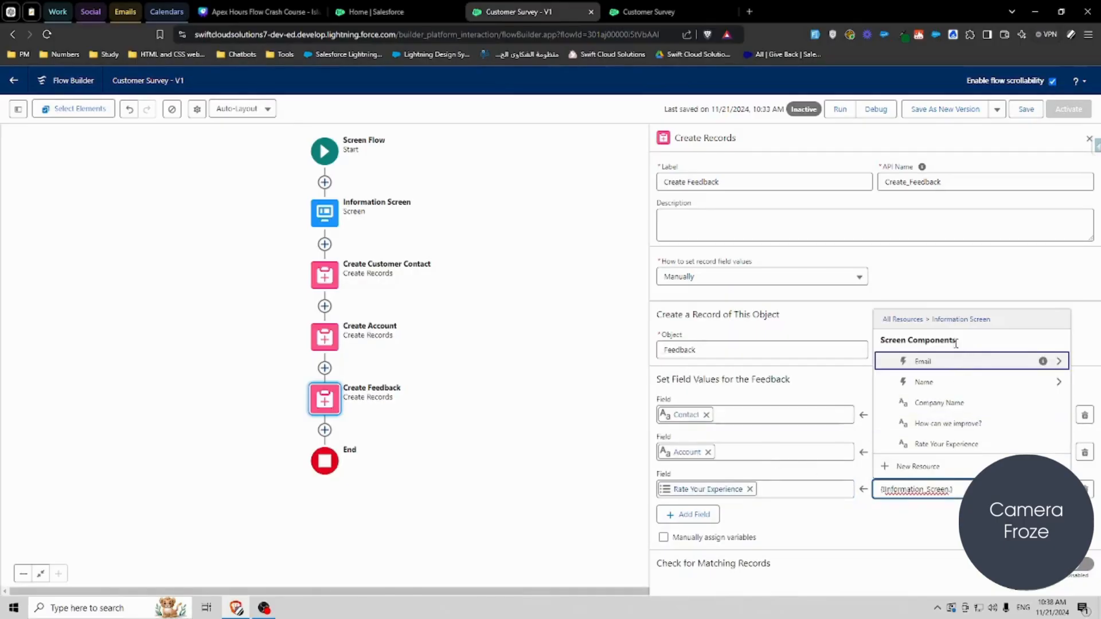
click(956, 445)
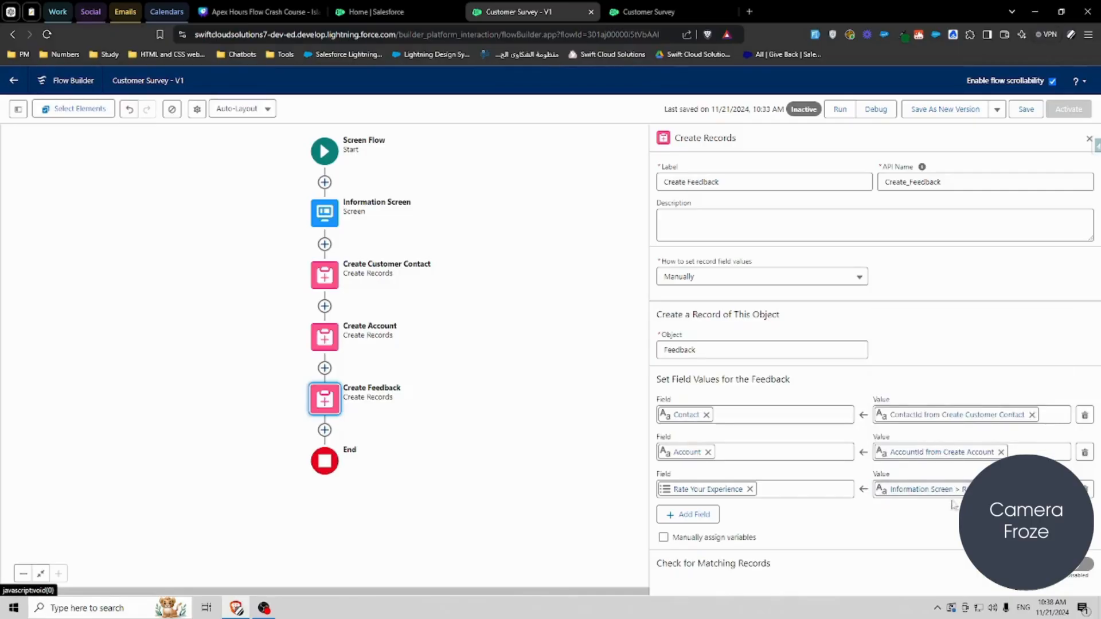
Step: Add a field mapping How Can We Improve? to the Information Screen's How can we improve? answer
click(702, 514)
click(728, 526)
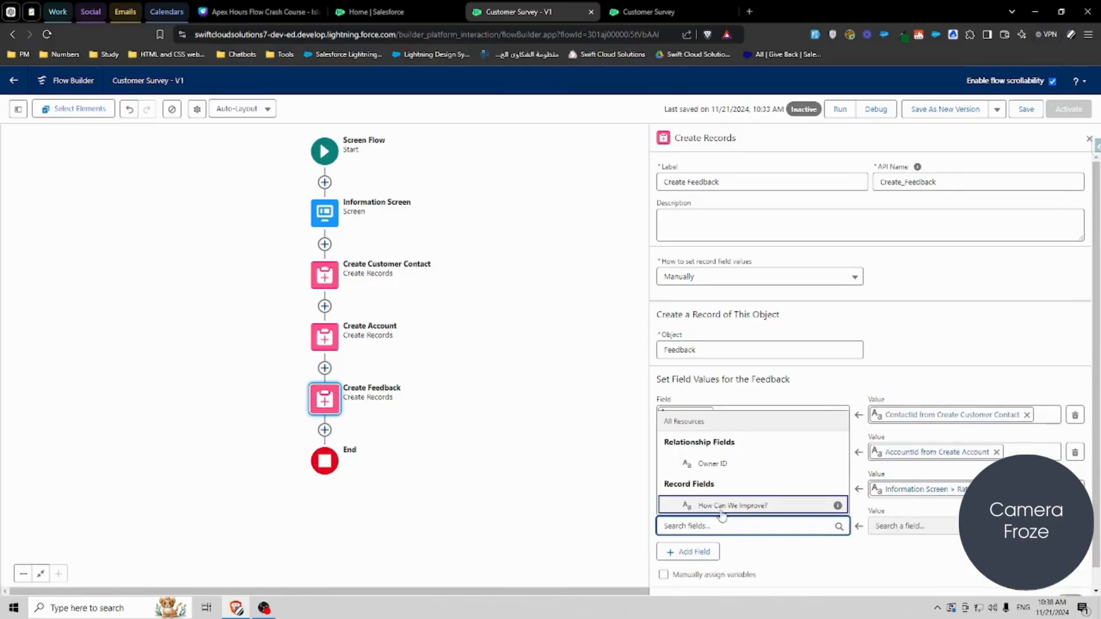
click(739, 505)
click(911, 526)
click(938, 341)
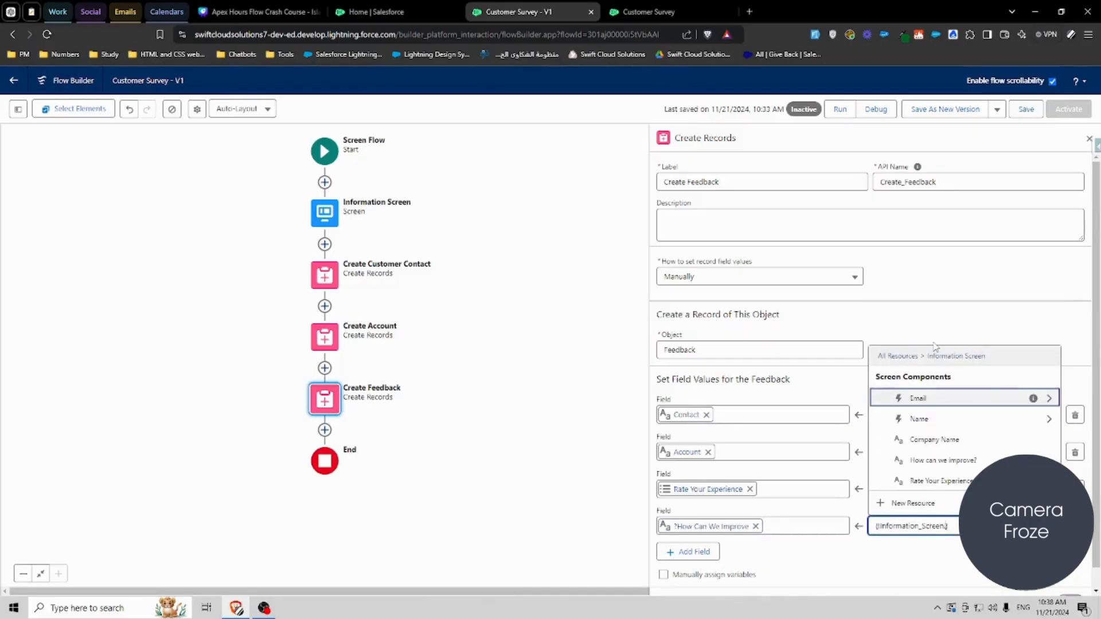
click(932, 461)
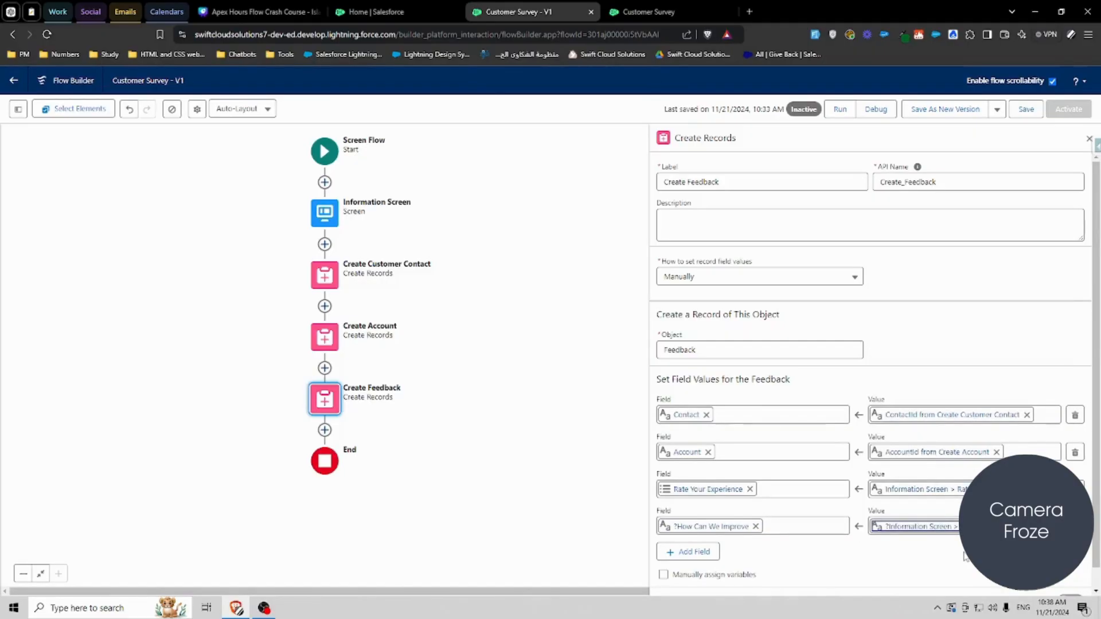
Step: Save the flow and start a debug run
click(1026, 109)
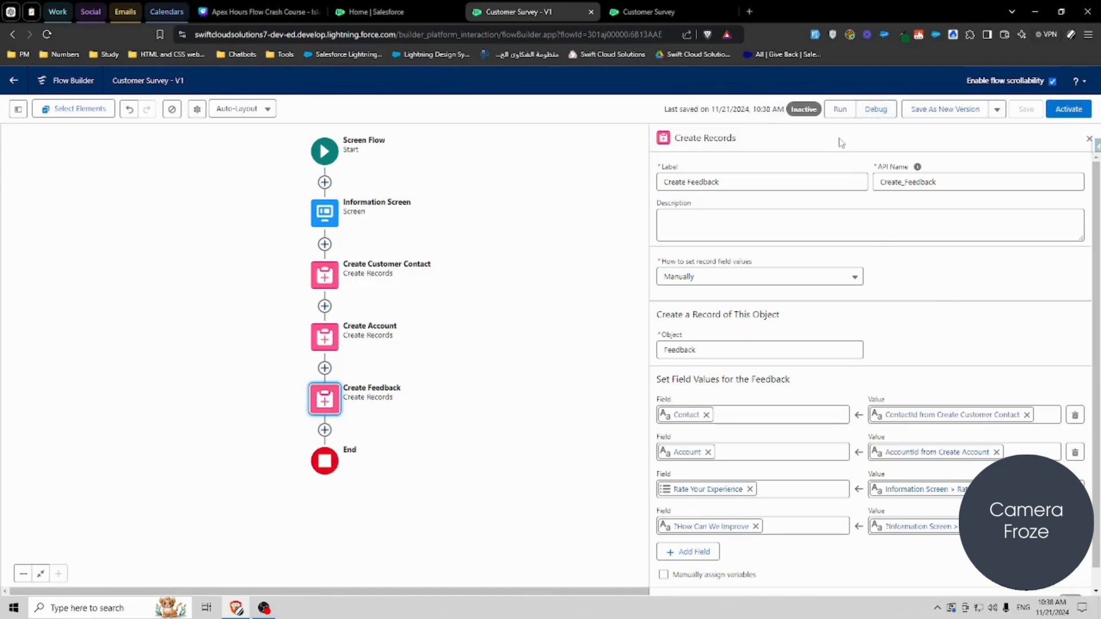
click(875, 112)
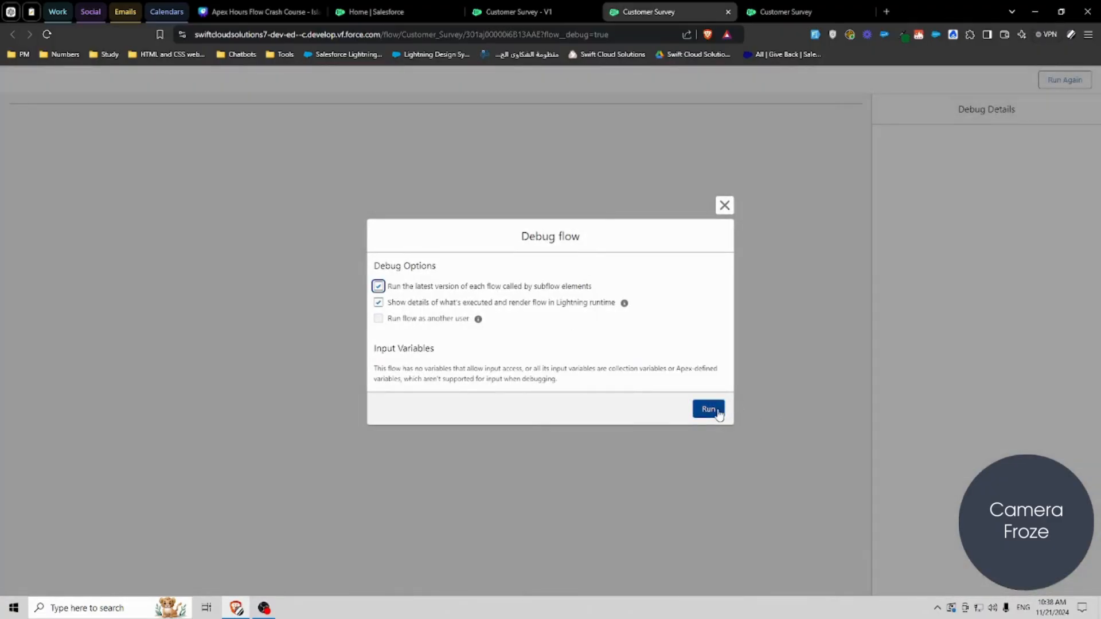
click(710, 411)
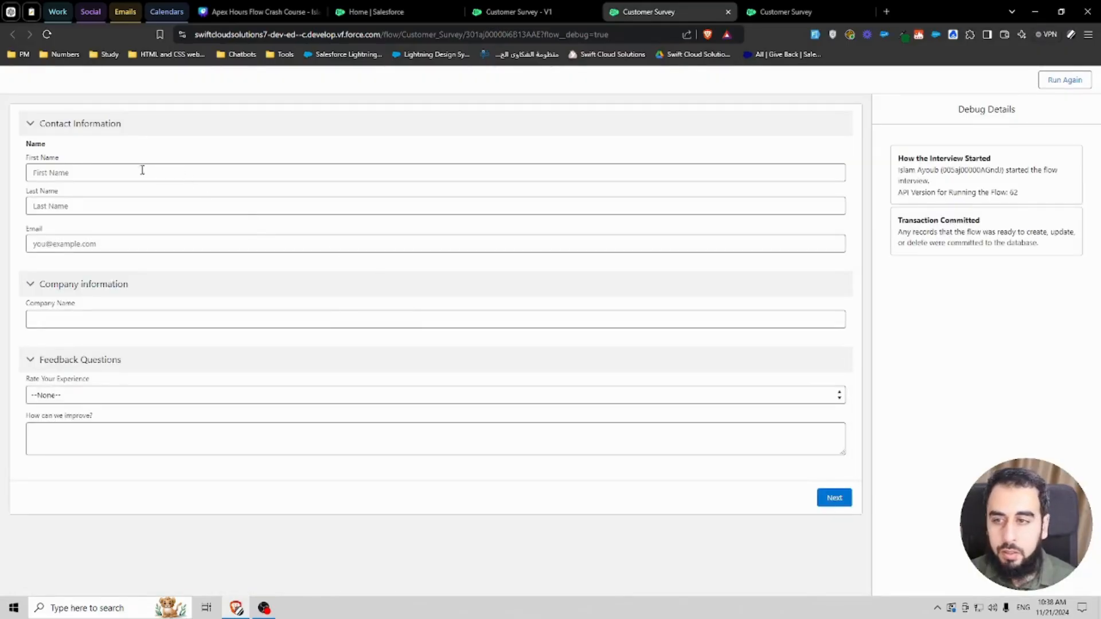
Step: Fill the survey form with sample contact, company and feedback answers and submit it
click(814, 34)
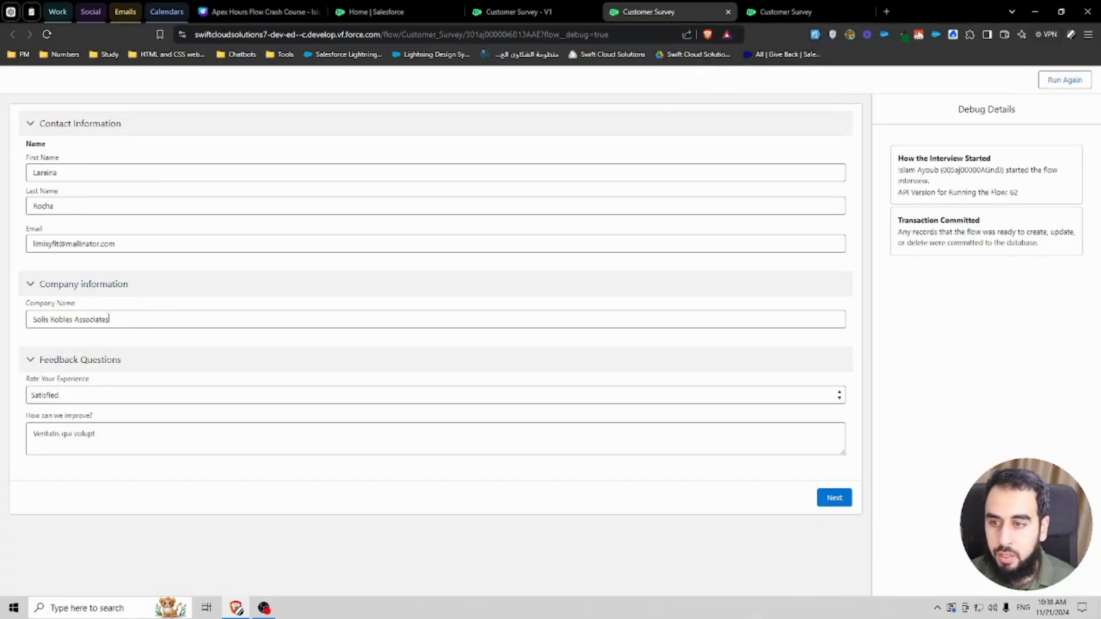
double_click(106, 320)
click(74, 319)
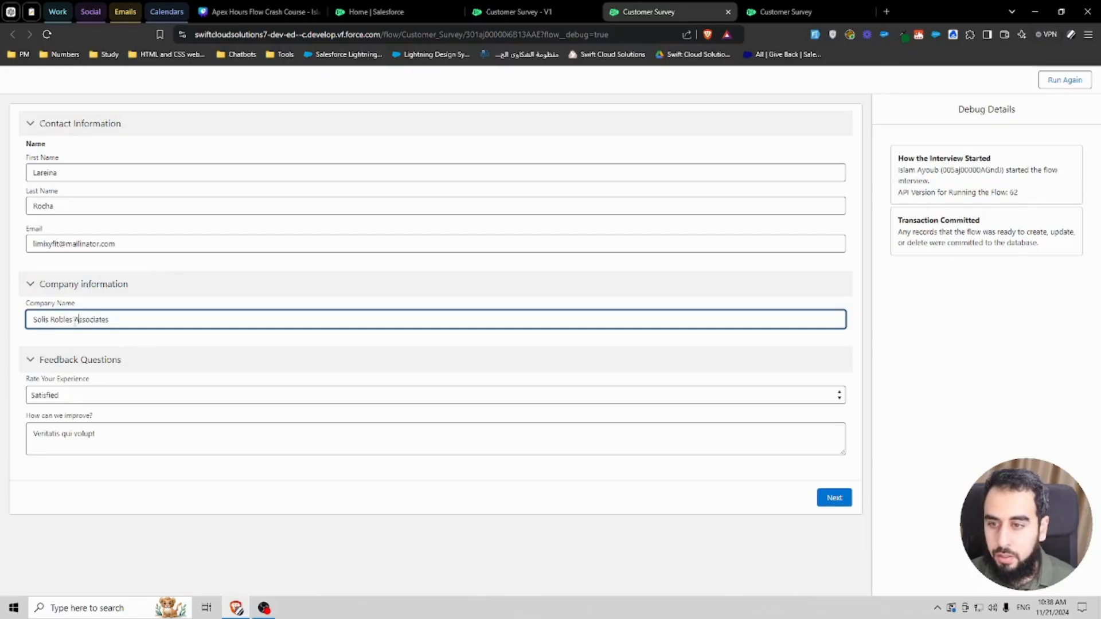
triple_click(78, 320)
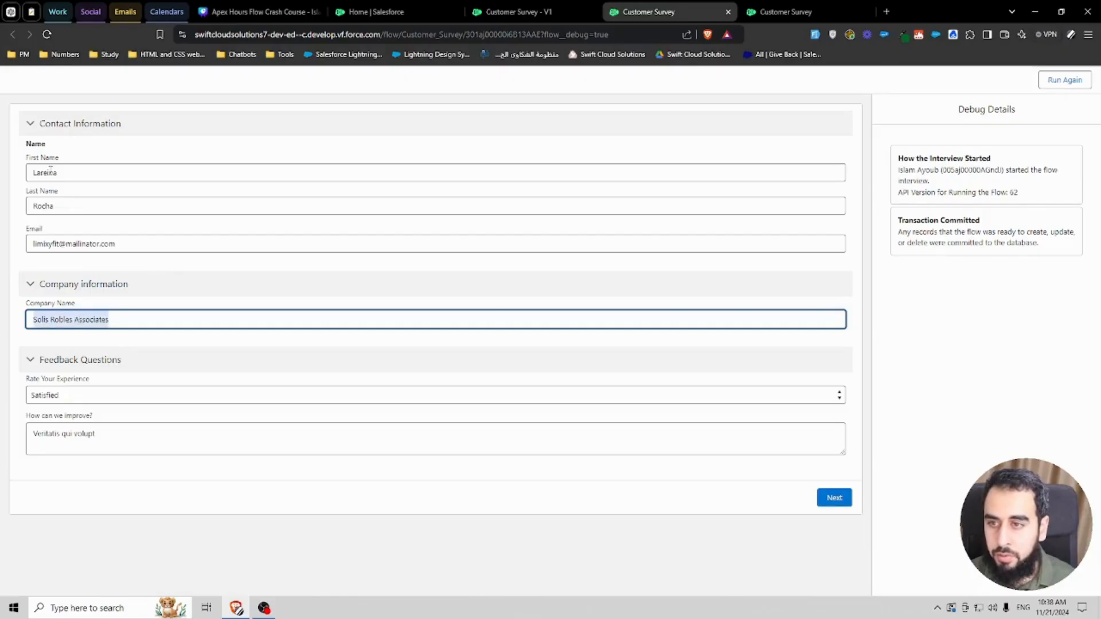
click(827, 496)
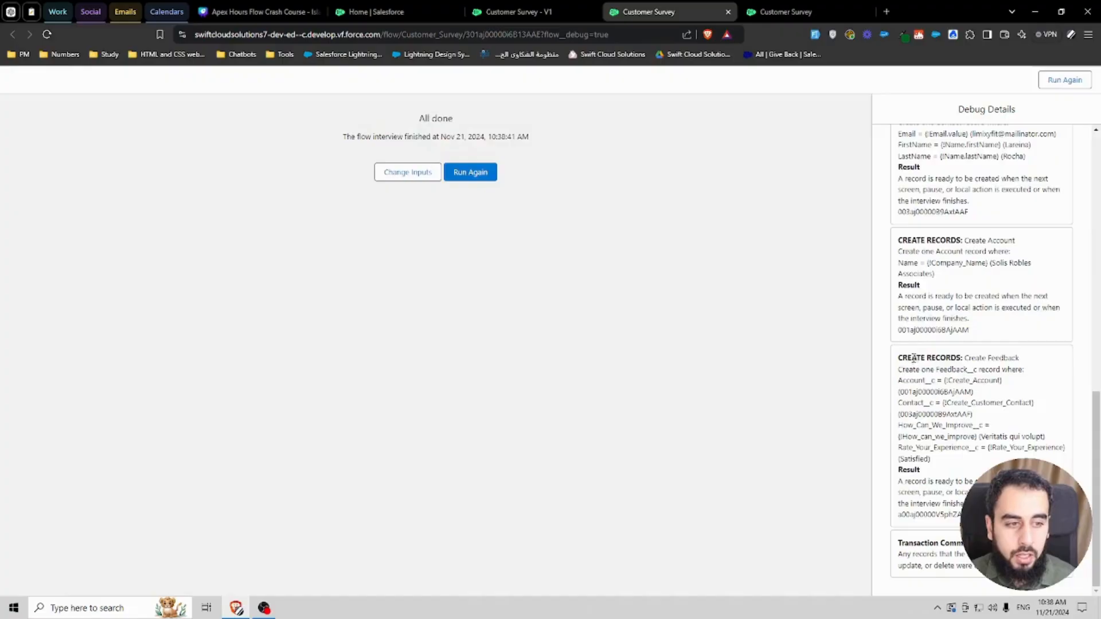
Step: Review the debug details of the Create Customer Contact, Create Account and Create Feedback steps
drag(901, 357, 962, 358)
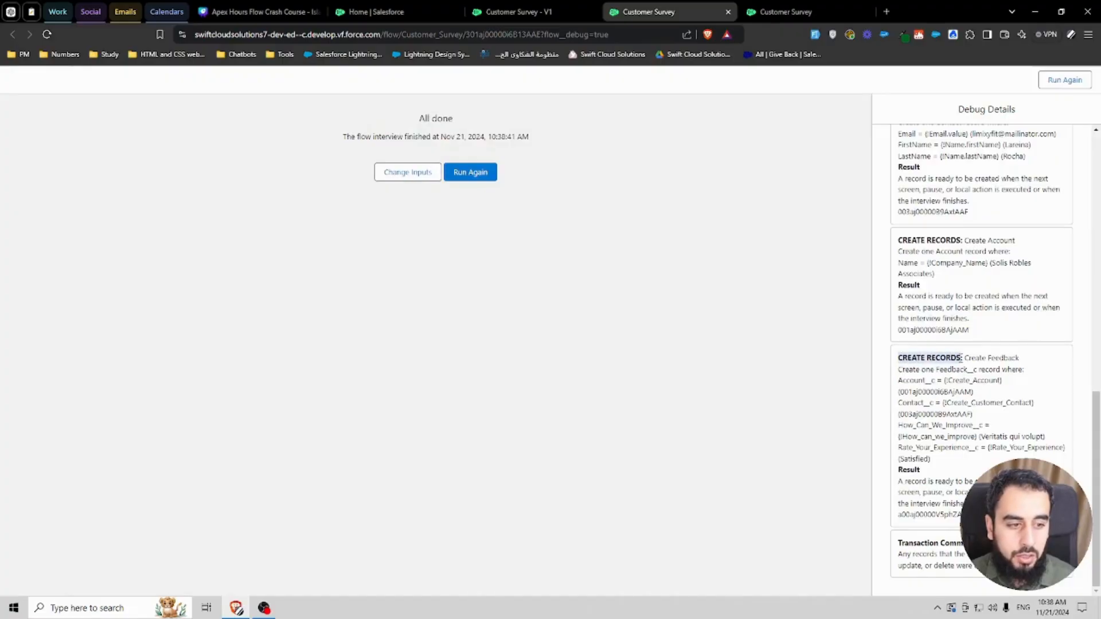
click(997, 369)
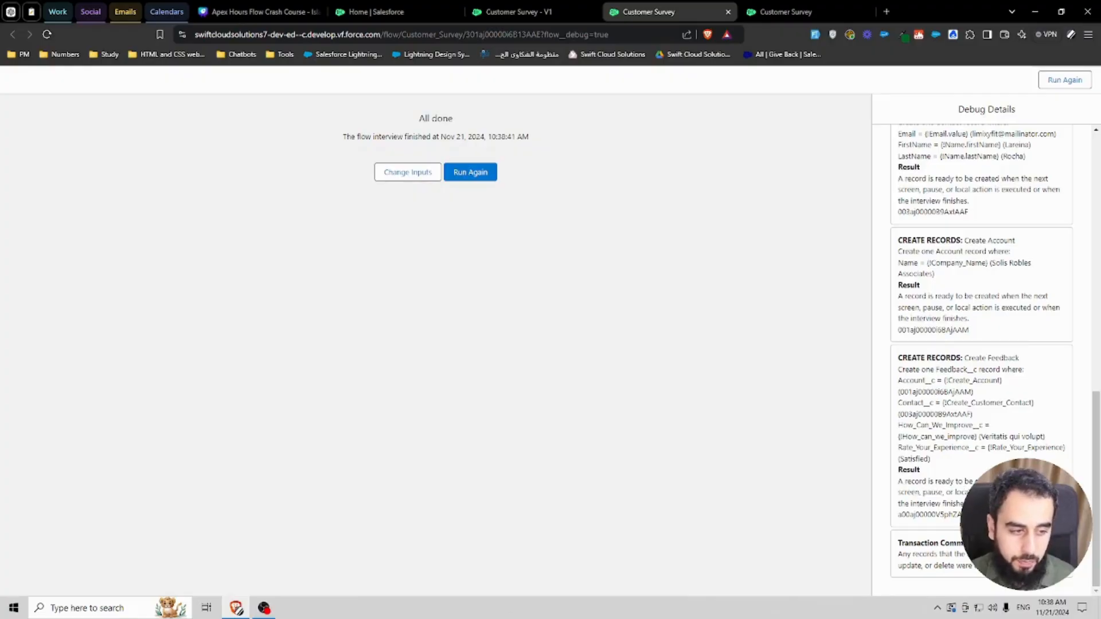
double_click(940, 519)
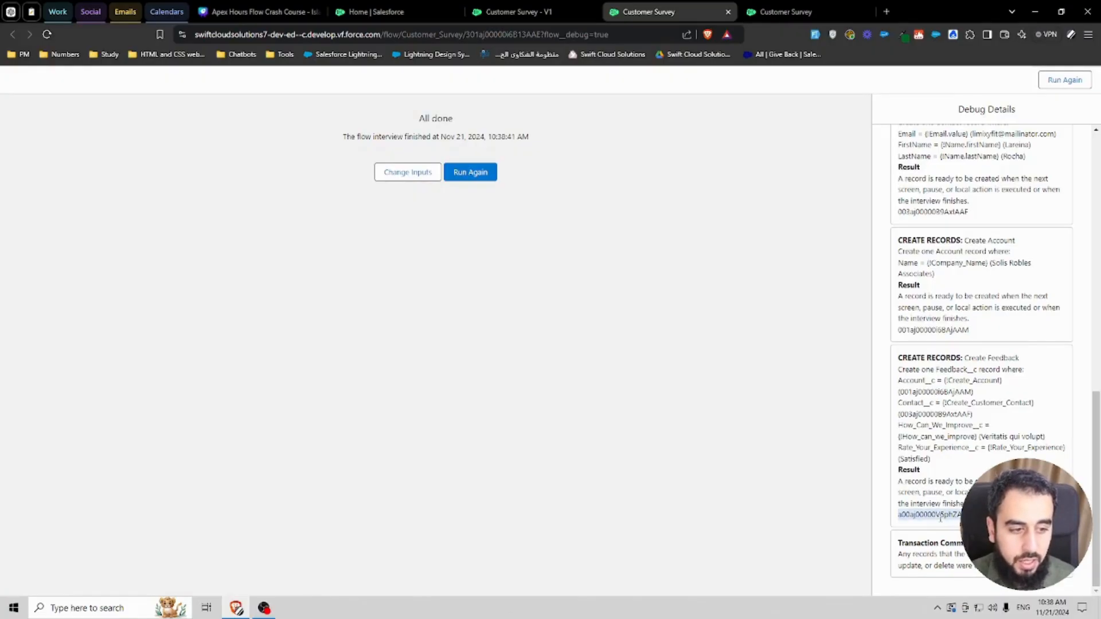
double_click(931, 330)
scroll(934, 279, up, 1)
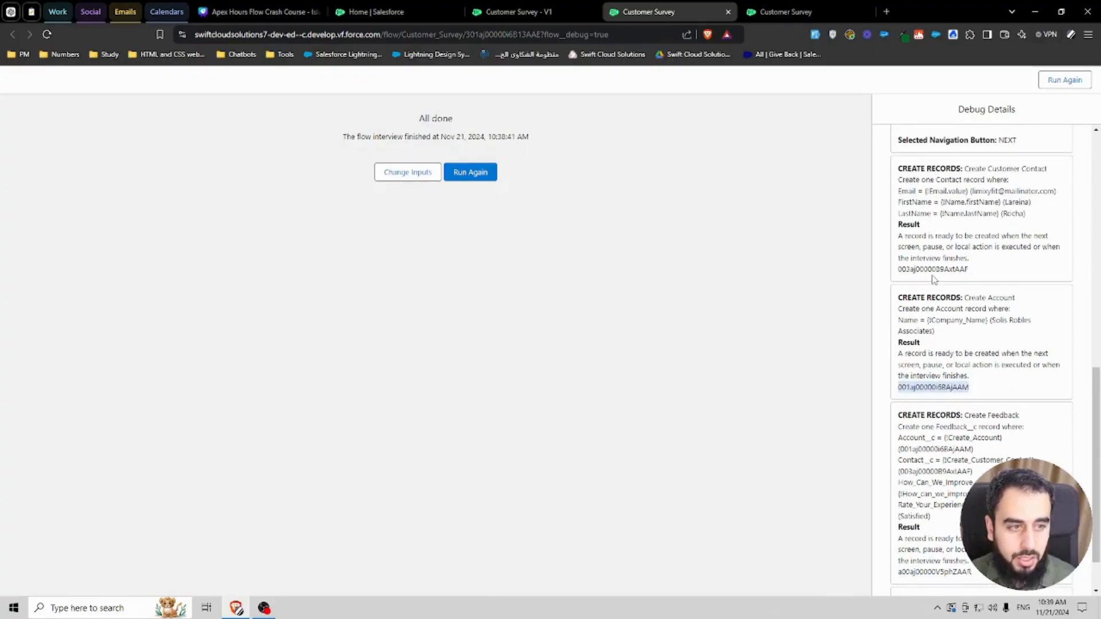
double_click(931, 269)
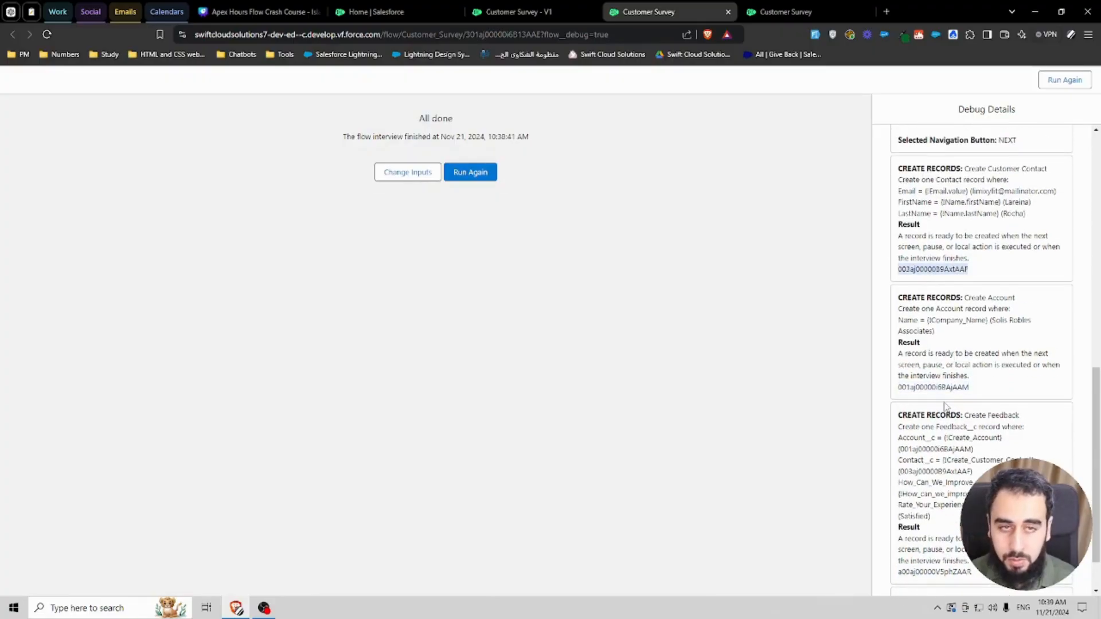
Step: Review the newly created Account, Contact and Feedback records in the Salesforce app
click(371, 12)
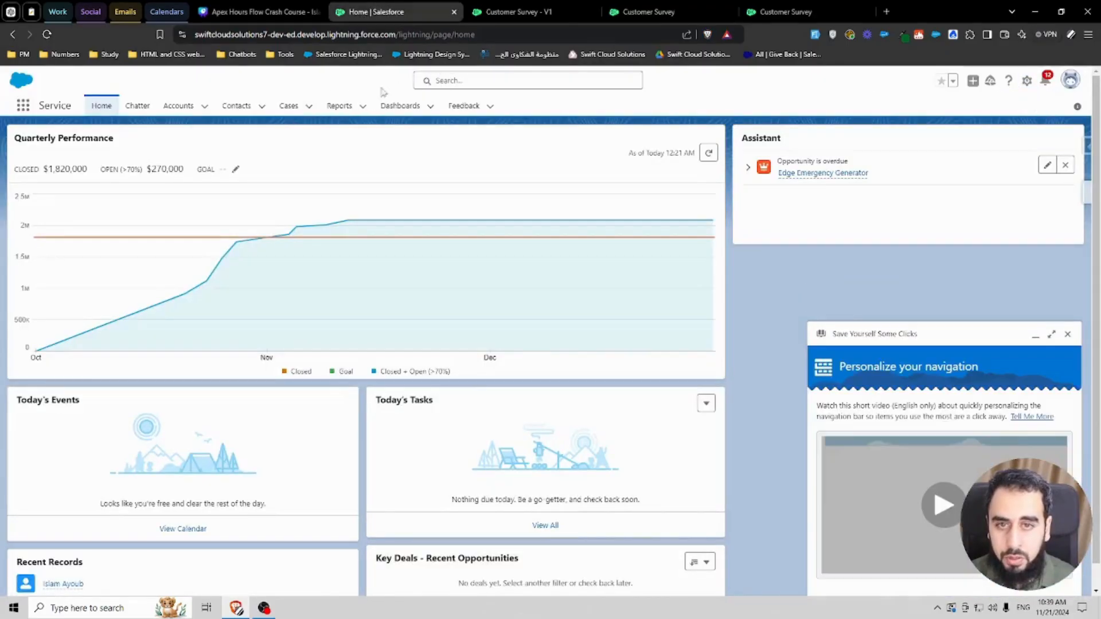
click(166, 108)
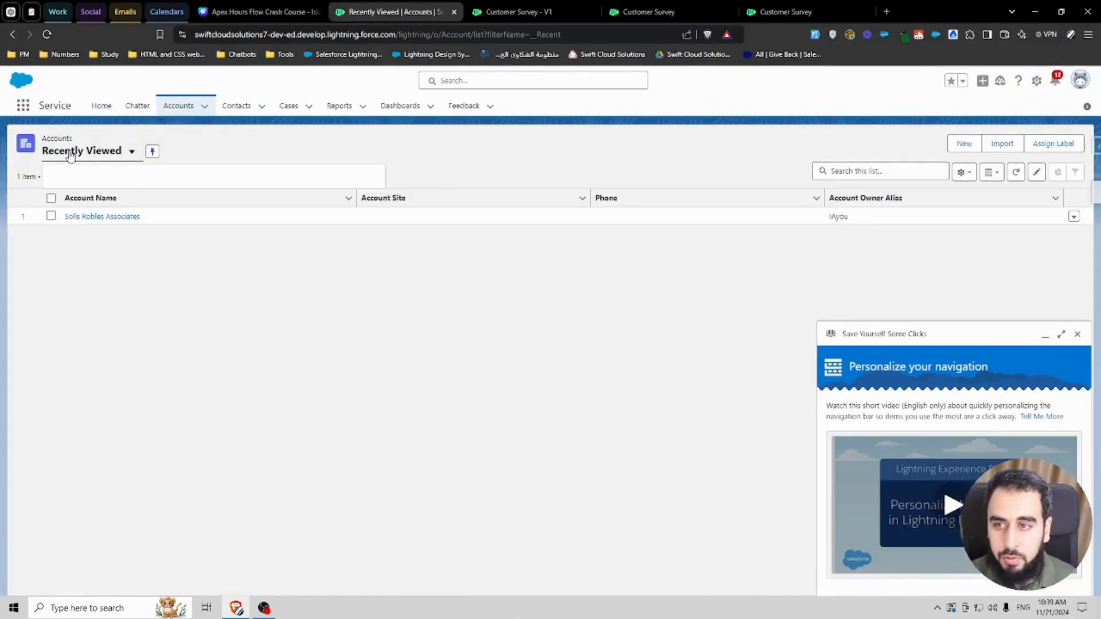
click(70, 153)
click(71, 154)
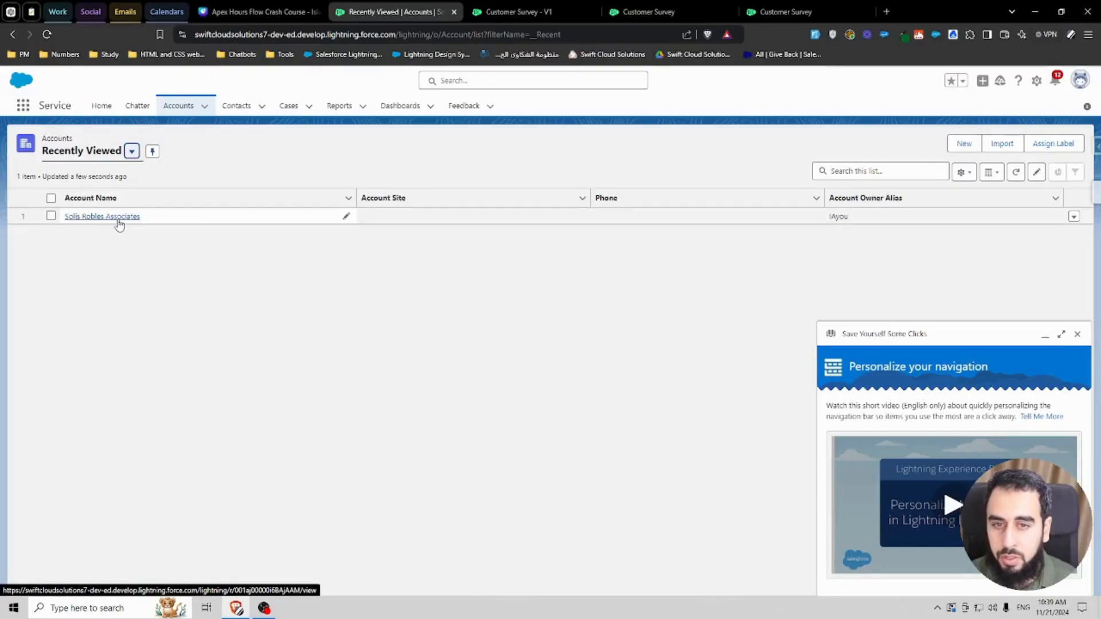
click(236, 106)
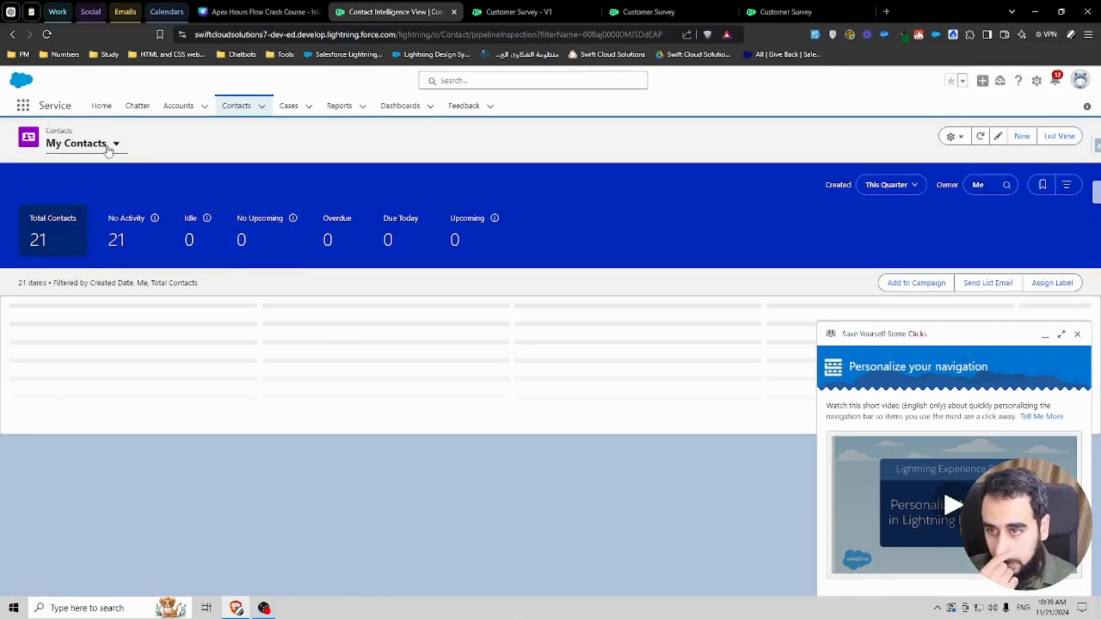
click(115, 144)
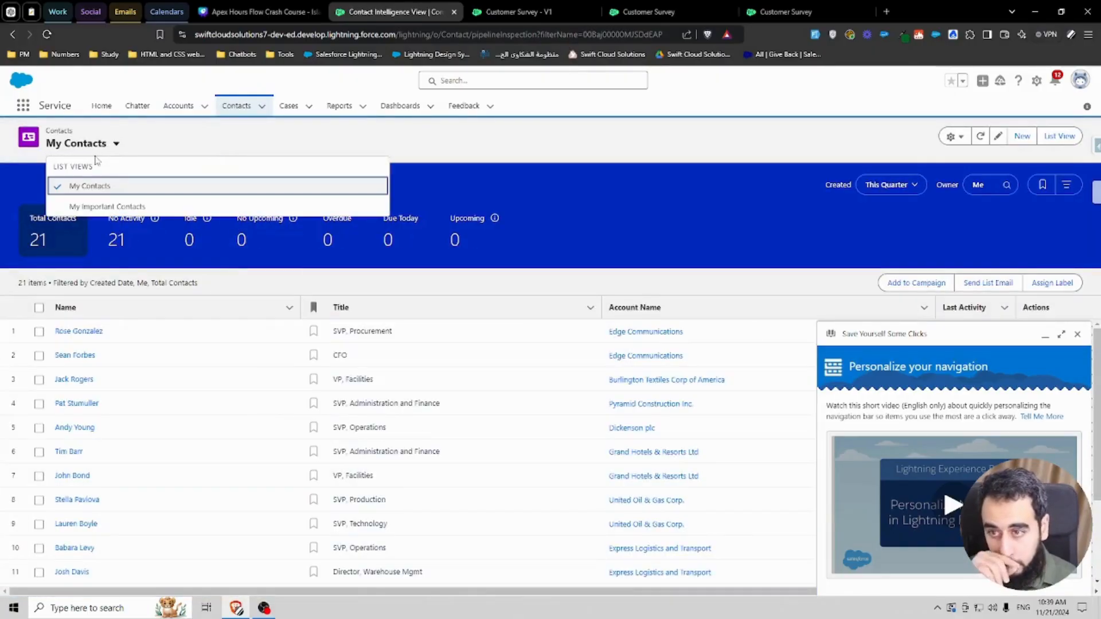
click(156, 130)
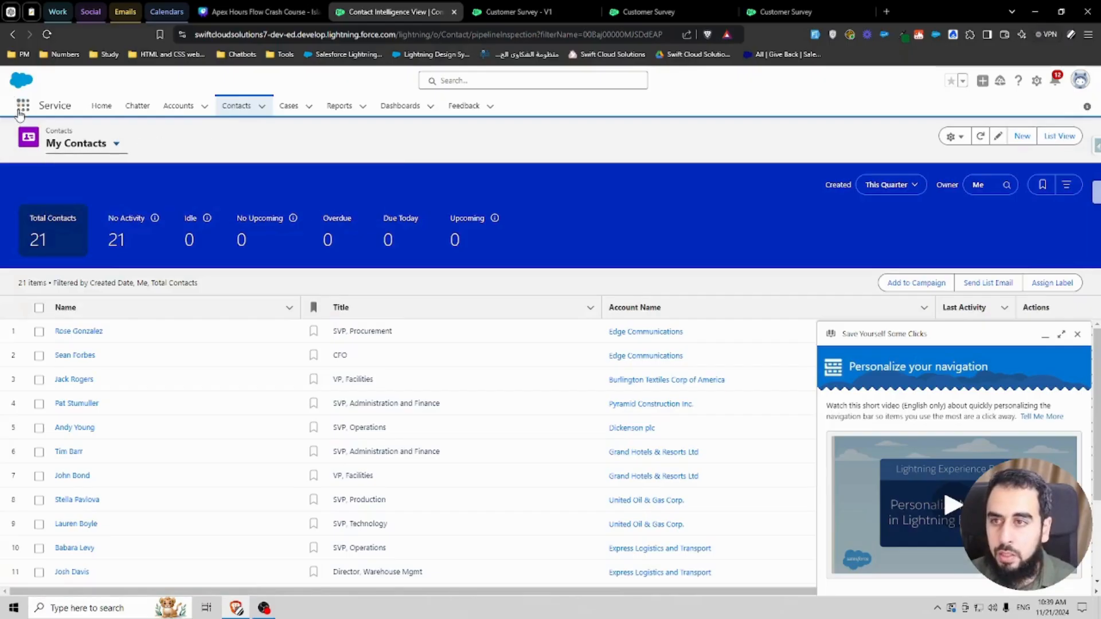
click(456, 108)
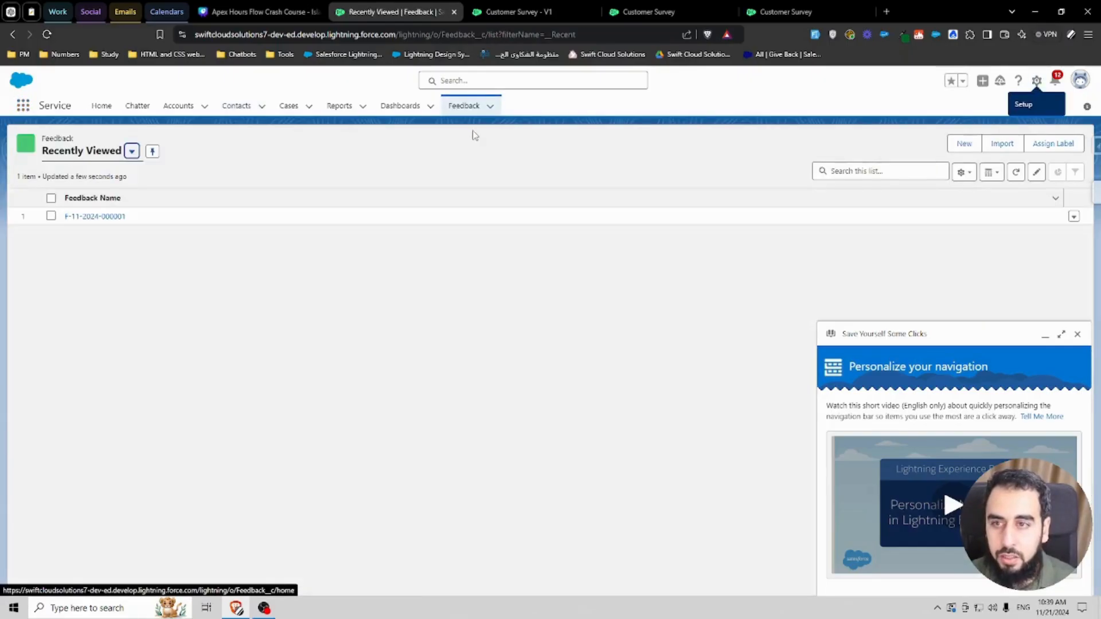
Step: Switch the Feedback list to the All view and add Account and Contact to its displayed fields
click(1077, 334)
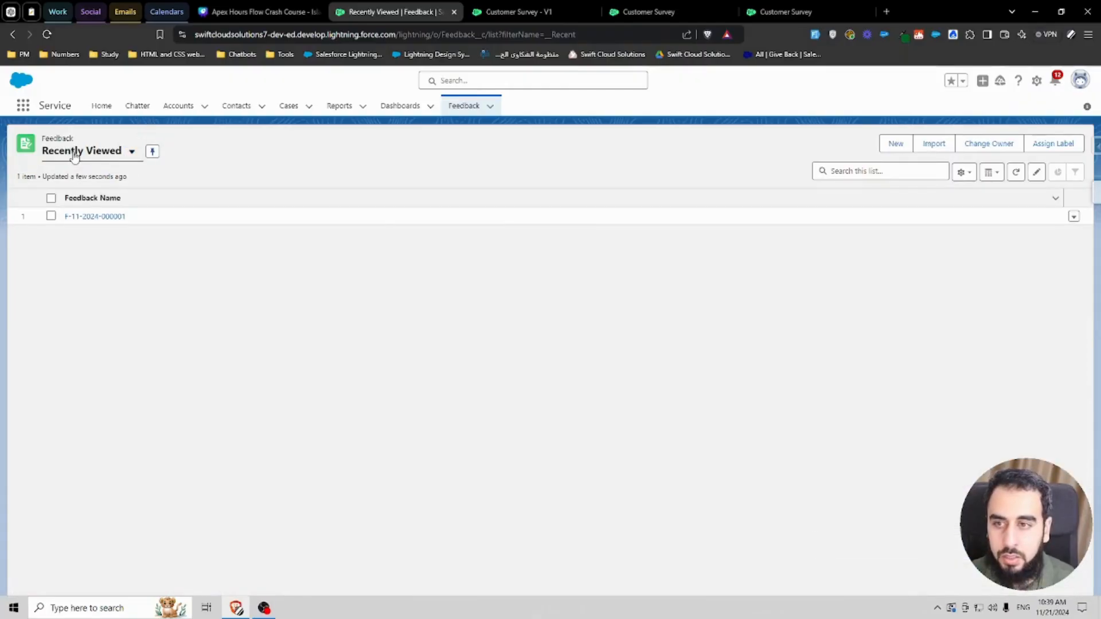
click(80, 194)
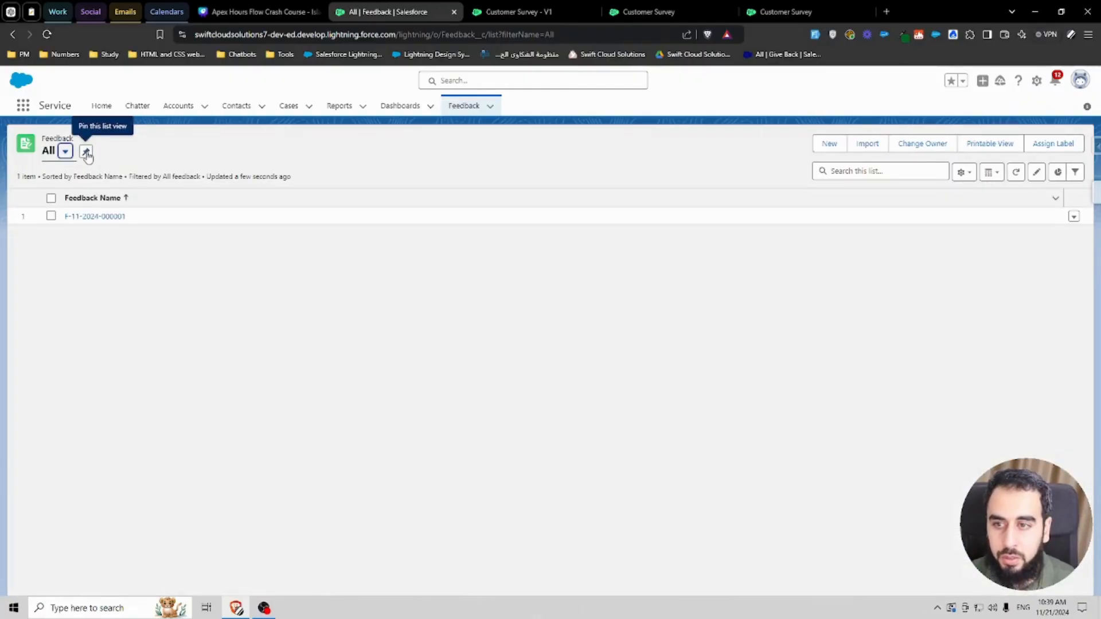
click(963, 172)
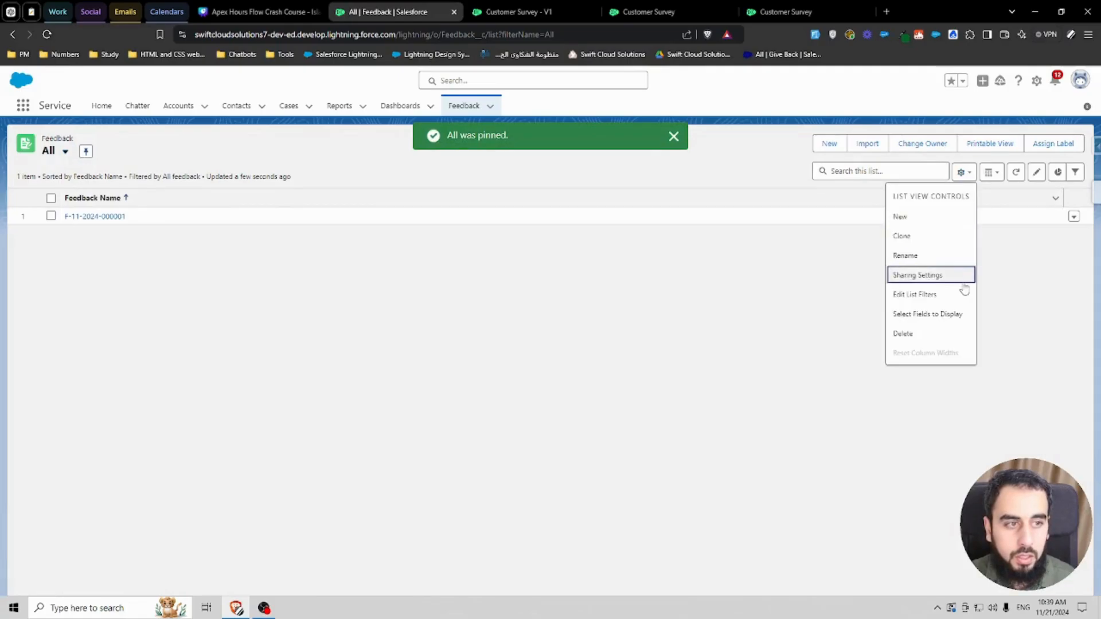
click(945, 314)
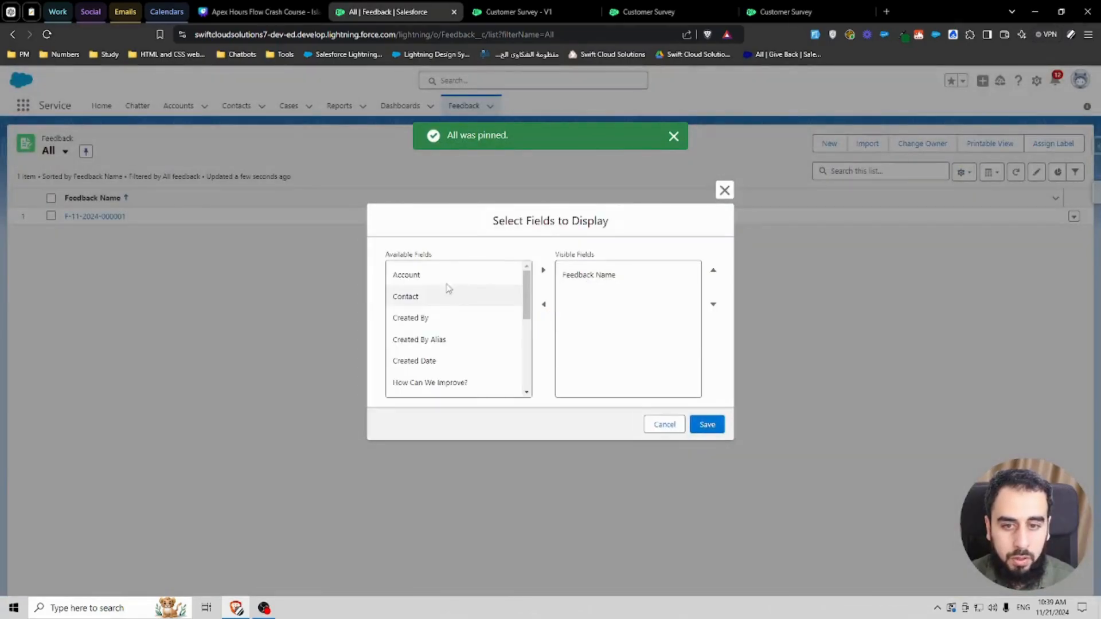
click(459, 278)
click(539, 270)
click(458, 281)
click(542, 271)
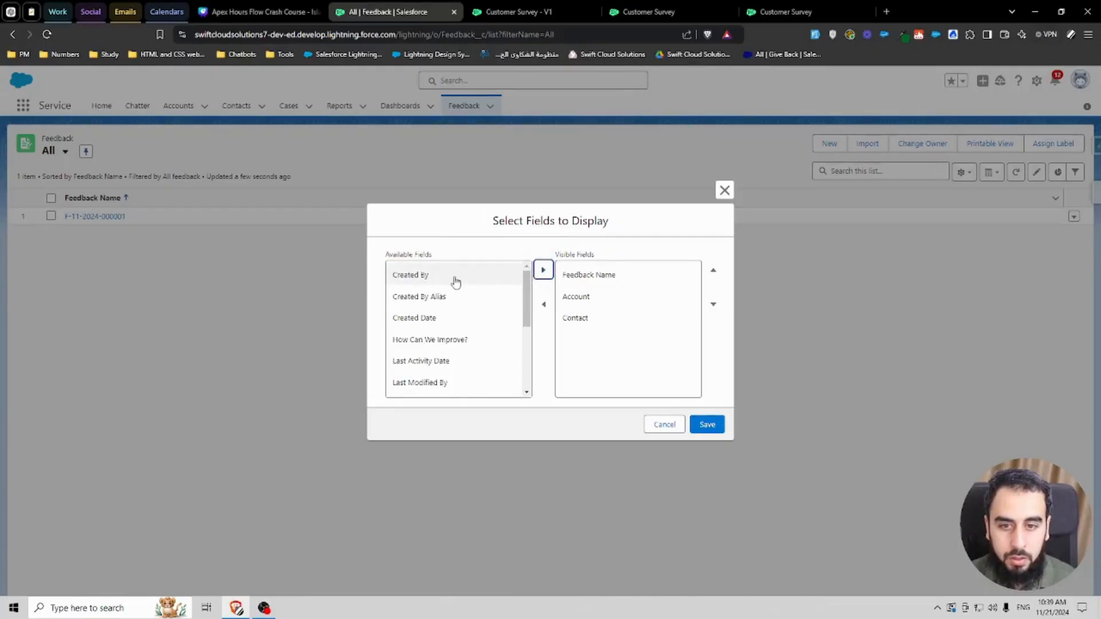
Step: Add How Can We Improve?, Rate Your Experience and Created Date as visible fields and save the list view
click(460, 342)
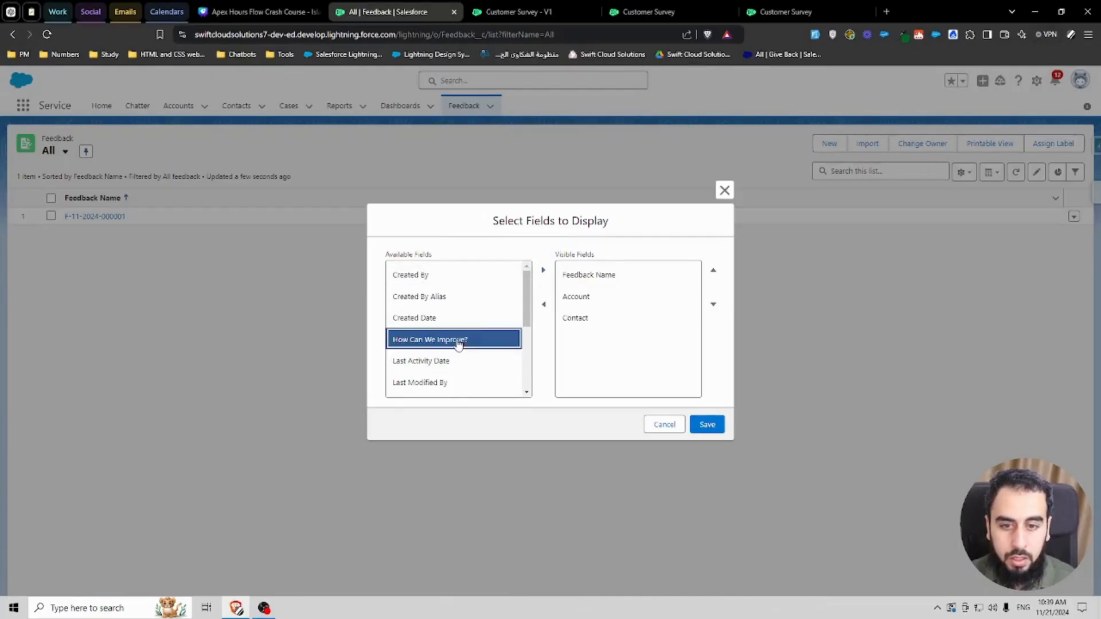
click(543, 270)
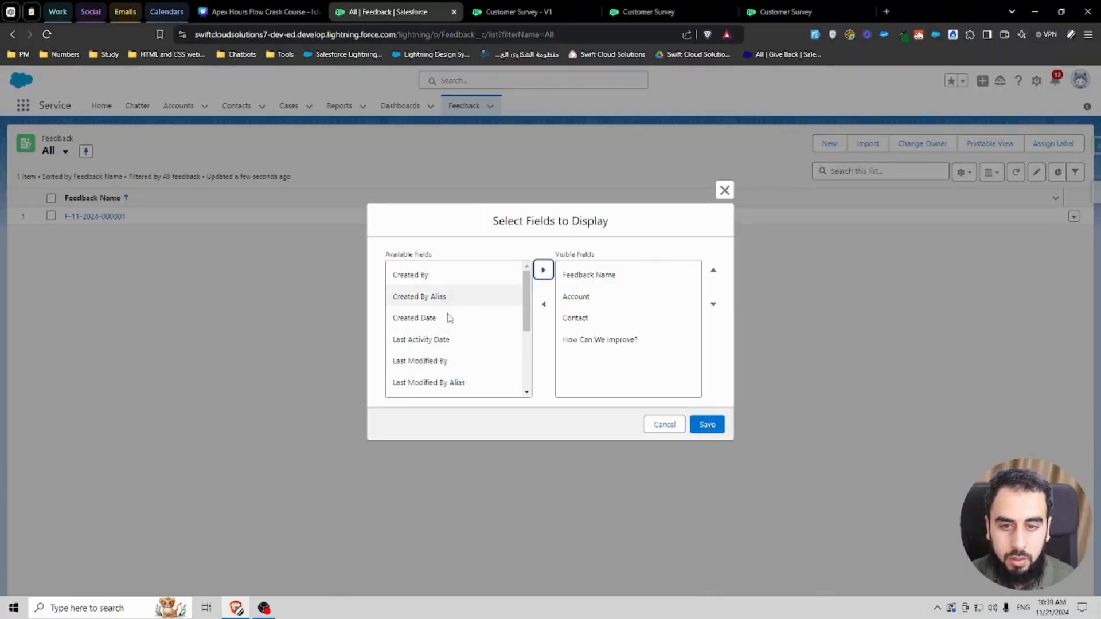
scroll(451, 328, down, 2)
scroll(453, 344, down, 1)
click(459, 373)
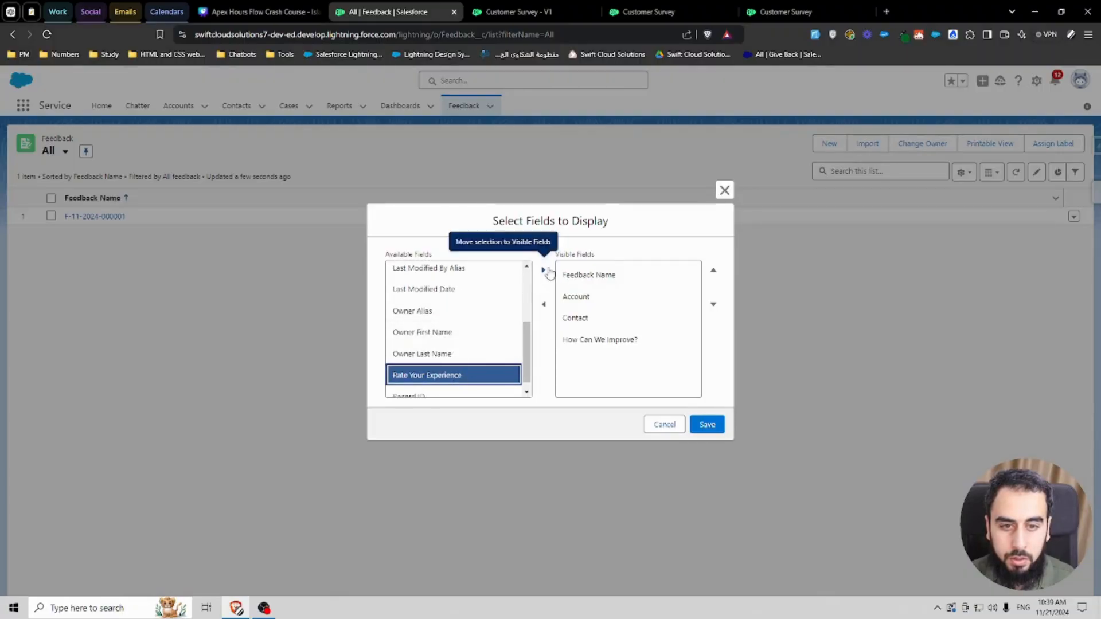
click(543, 270)
scroll(493, 315, up, 3)
click(483, 317)
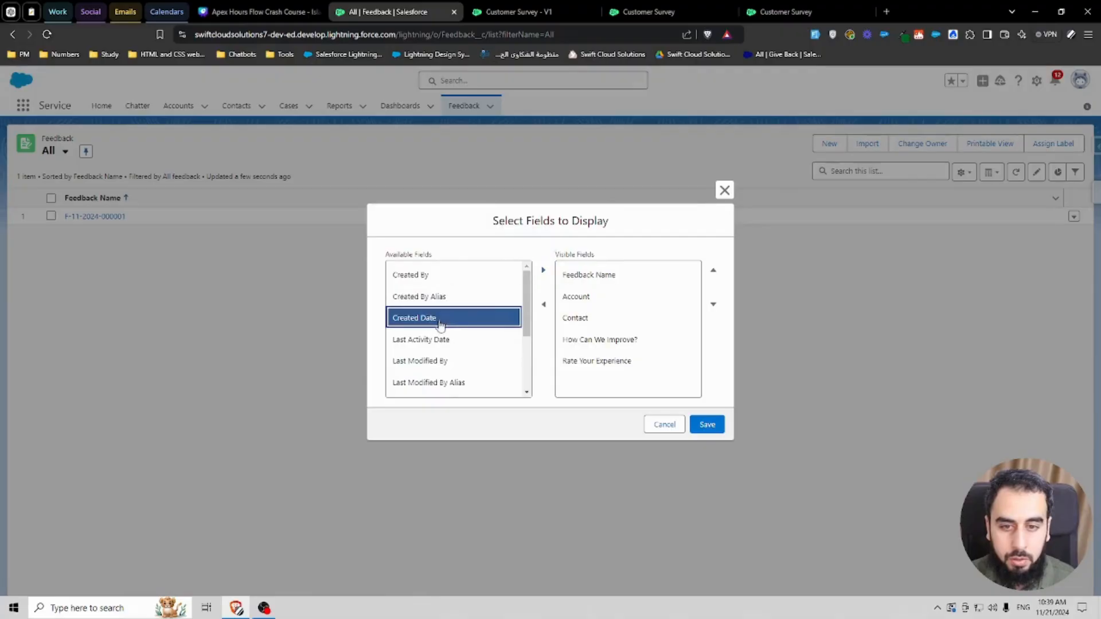
click(543, 270)
click(707, 424)
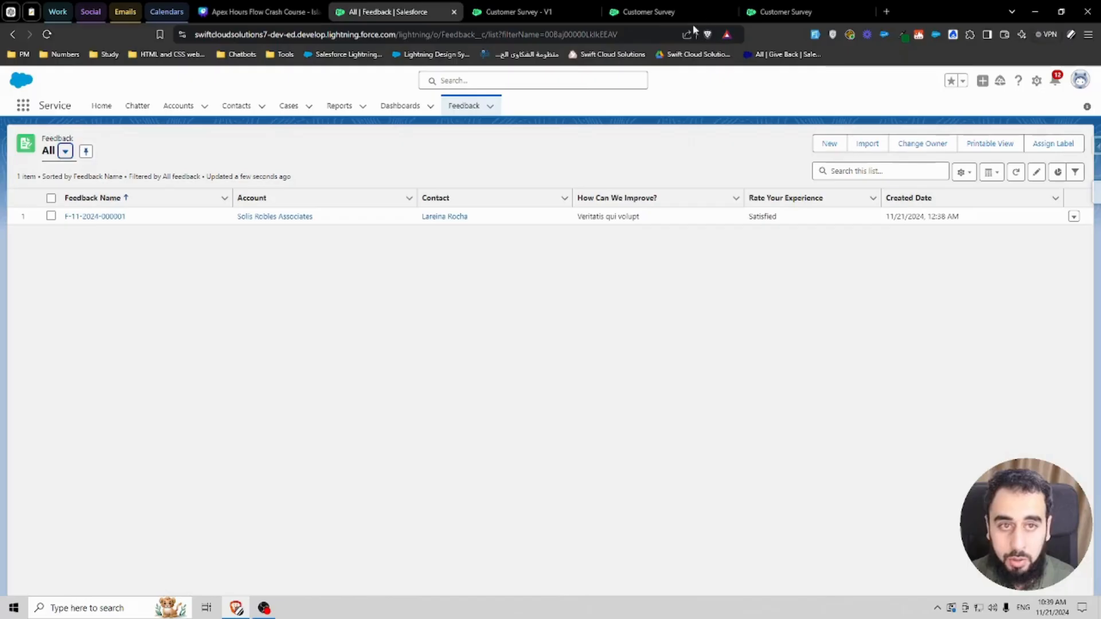
Step: Close the Create Feedback properties and copy the account name Solis Robles Associates from the Feedback list
click(524, 11)
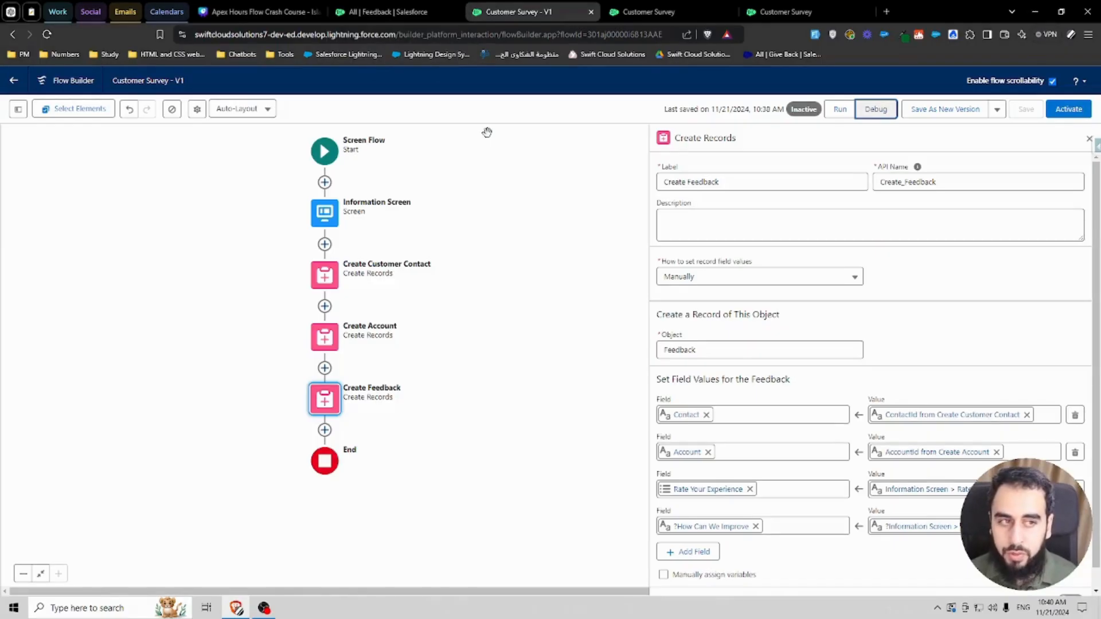
click(1089, 138)
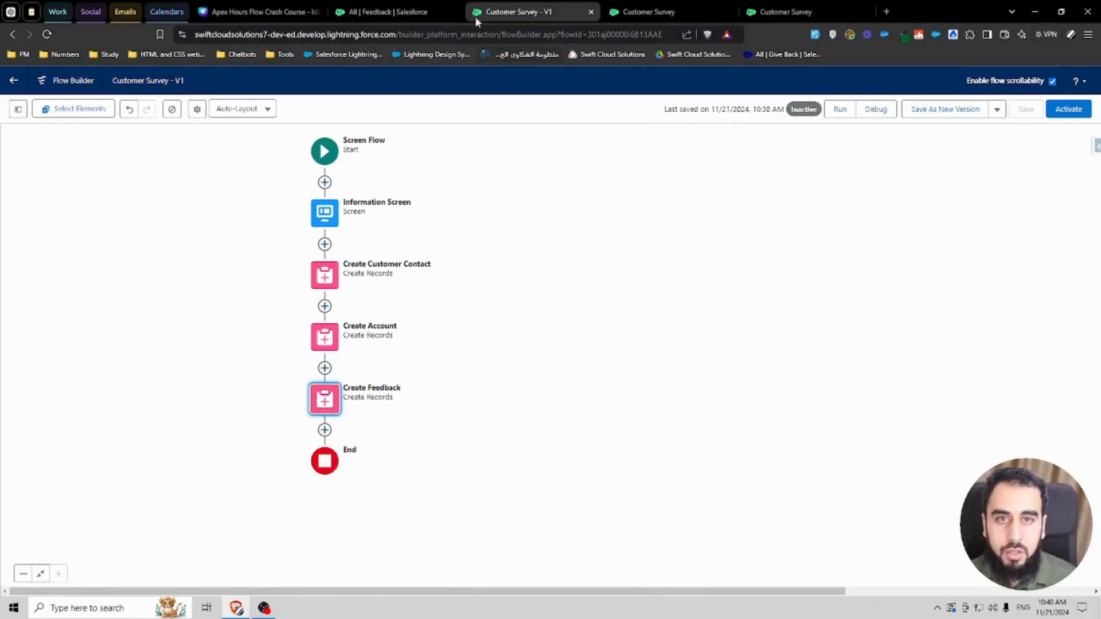
click(381, 11)
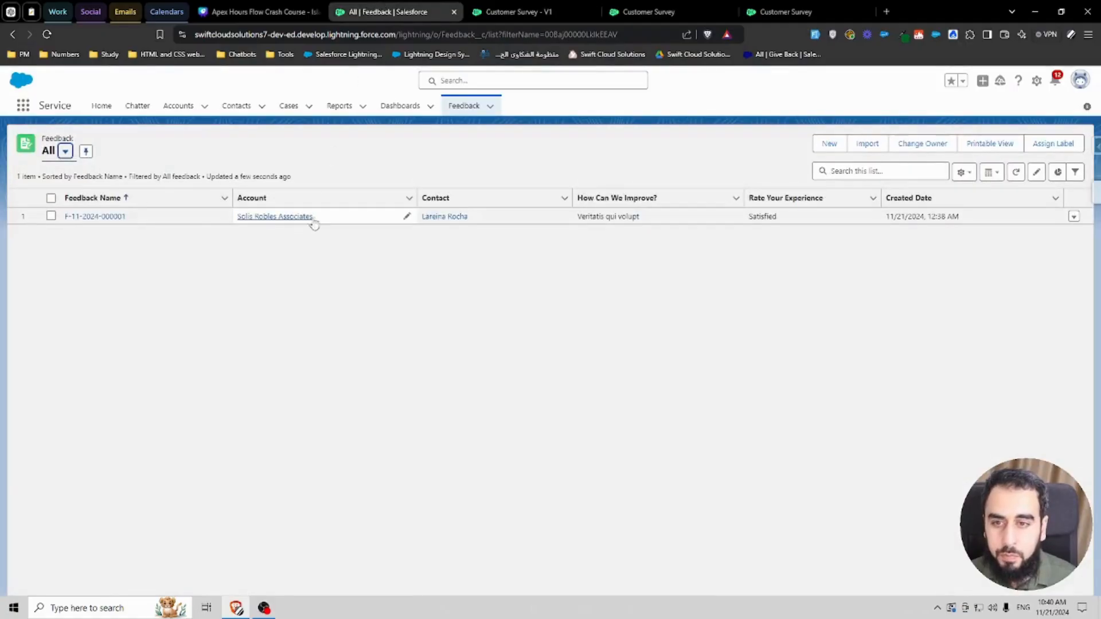
drag(314, 224, 244, 217)
key(ctrl+c)
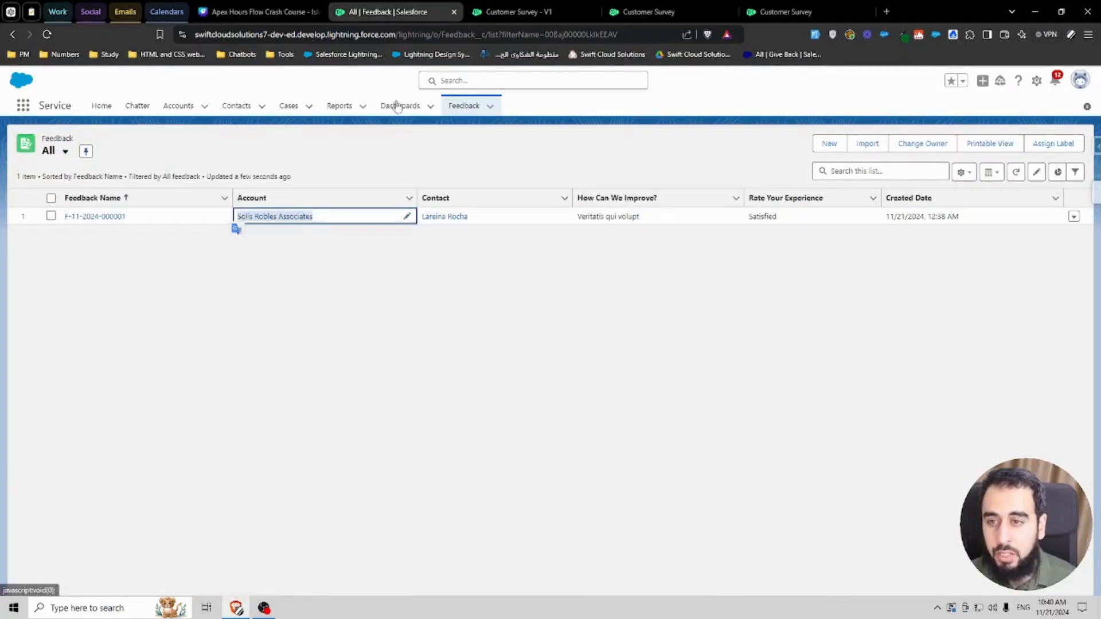
Step: Rerun the flow debug with new sample answers using the company name Solis Robles Associates and submit
click(665, 11)
click(470, 172)
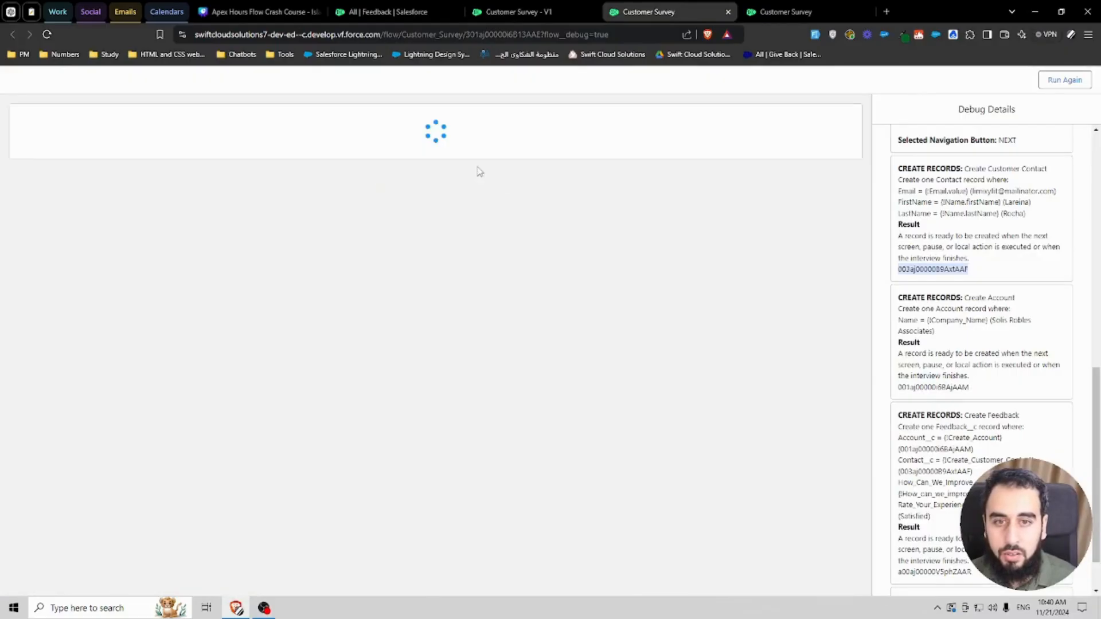
click(96, 315)
key(ctrl+v)
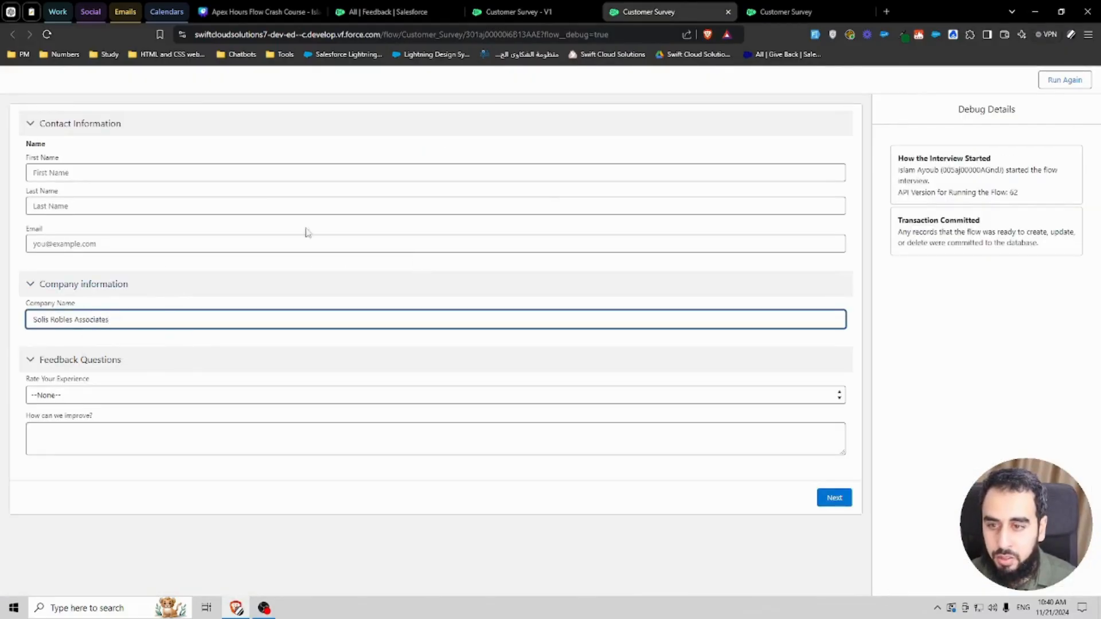
click(780, 96)
click(819, 34)
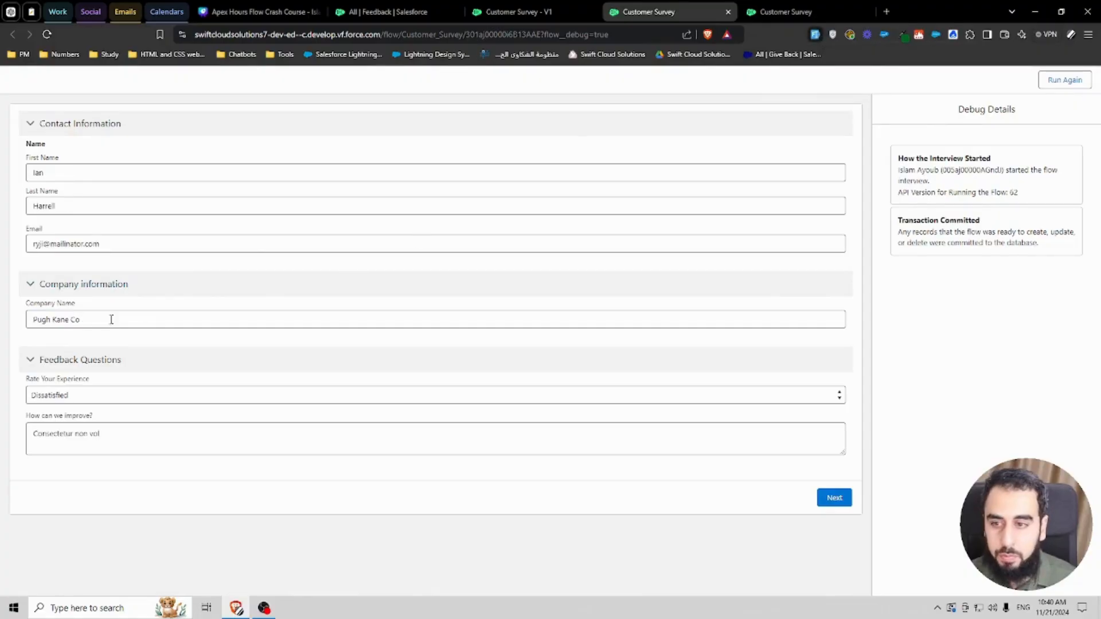
triple_click(52, 319)
key(ctrl+v)
click(833, 497)
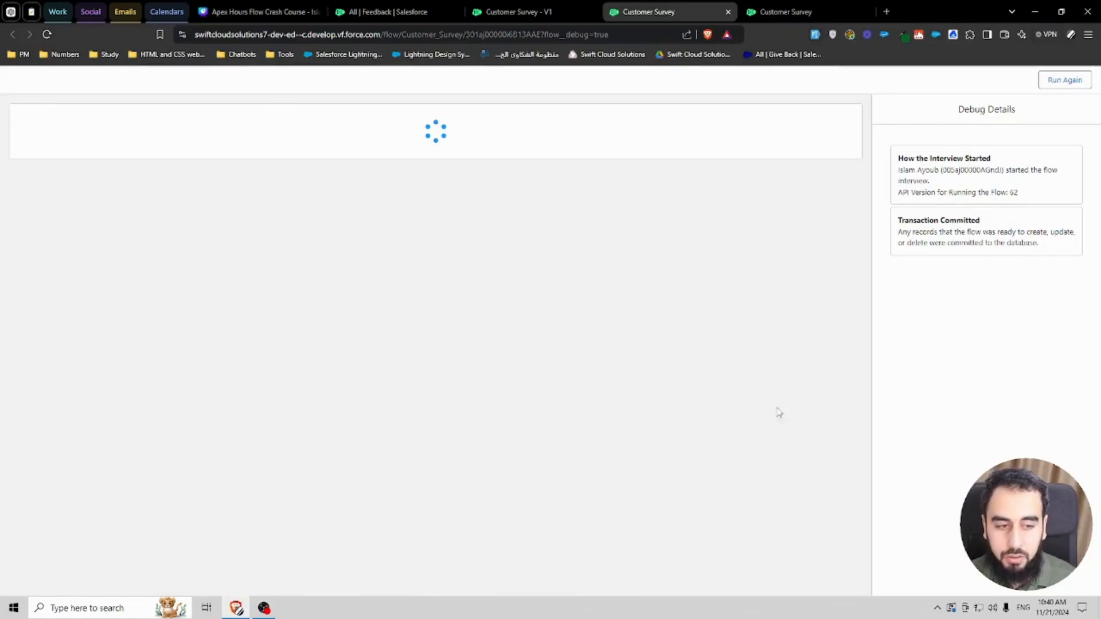
Step: Check the Accounts list for duplicate Solis Robles Associates accounts and return to the flow
click(394, 12)
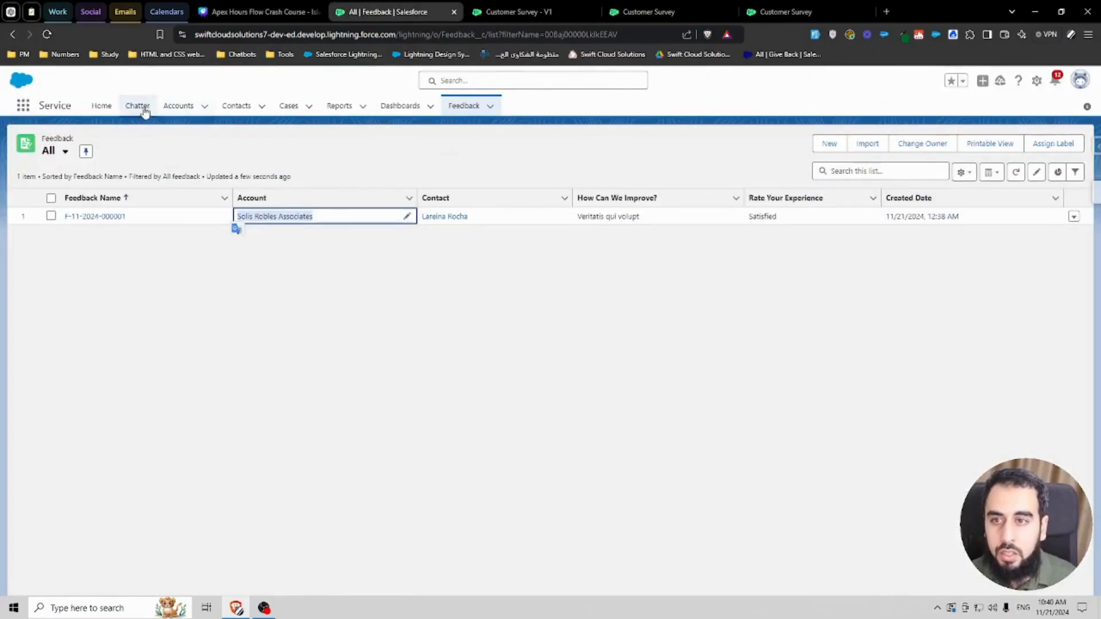
click(174, 110)
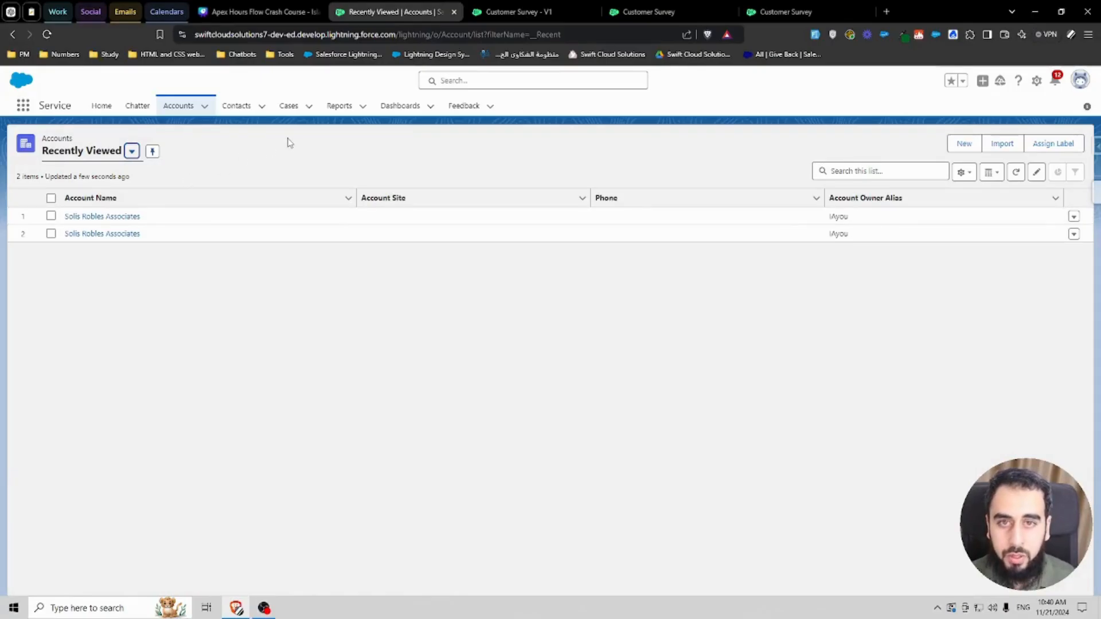
click(648, 11)
click(516, 12)
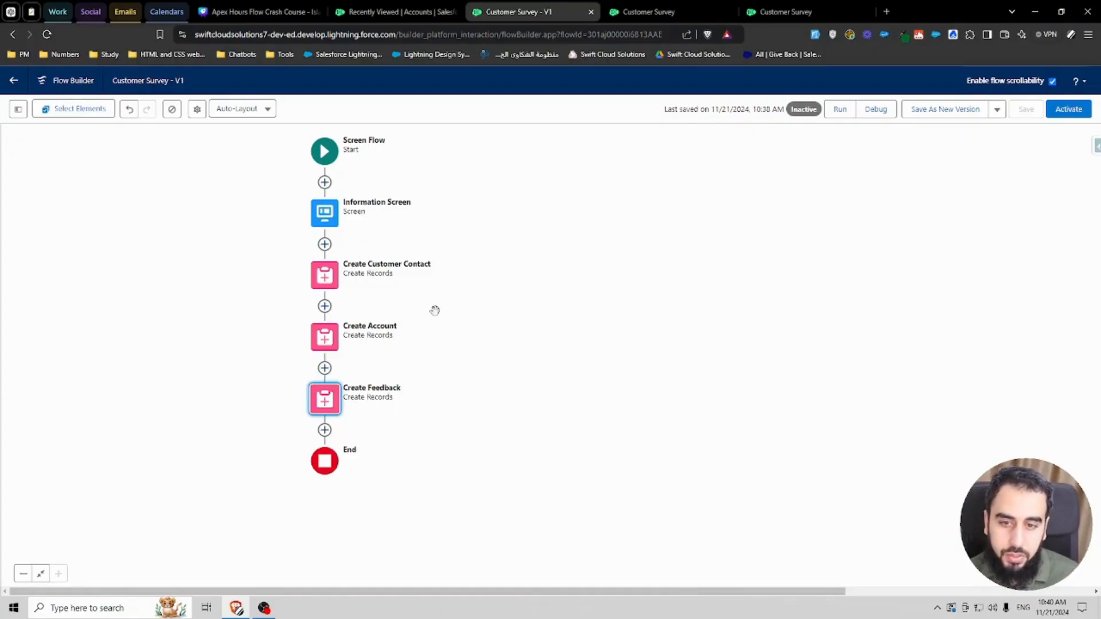
Step: Insert a Get Records element labelled Get Account after Create Customer Contact
click(325, 305)
text(get)
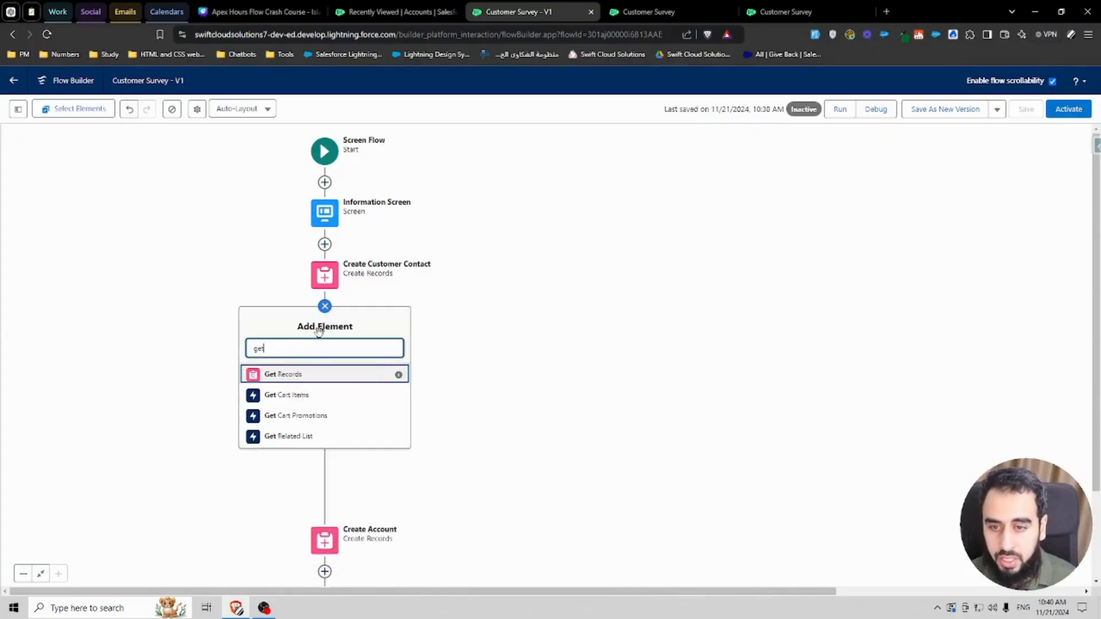
click(303, 375)
text(G)
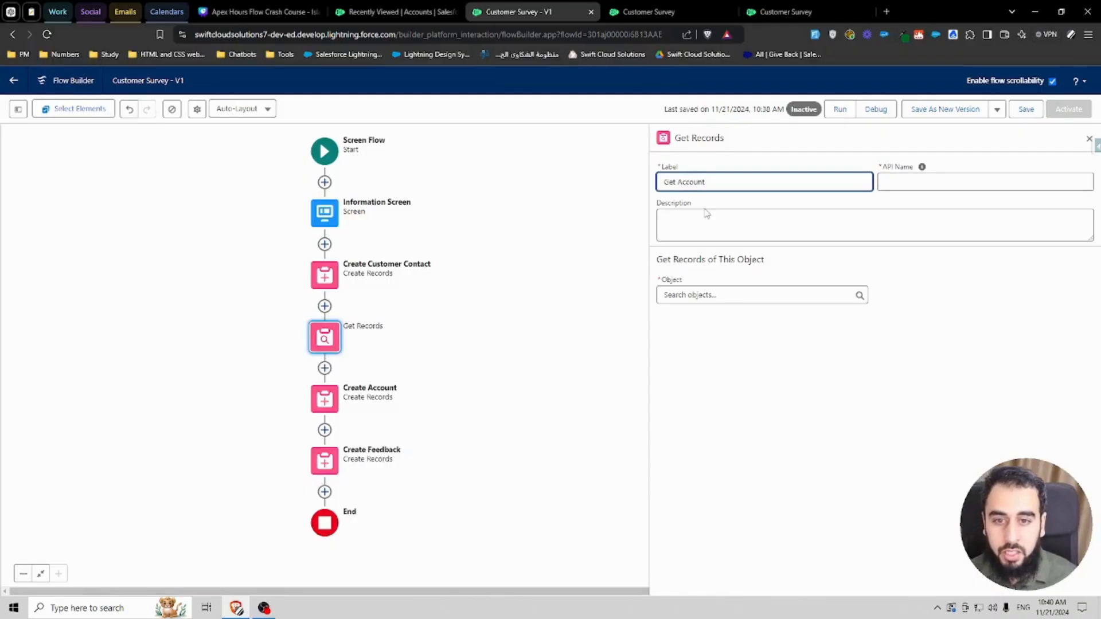
text(et Account)
Step: Set the Get Account element to query the Account object and filter on the Name field
click(728, 294)
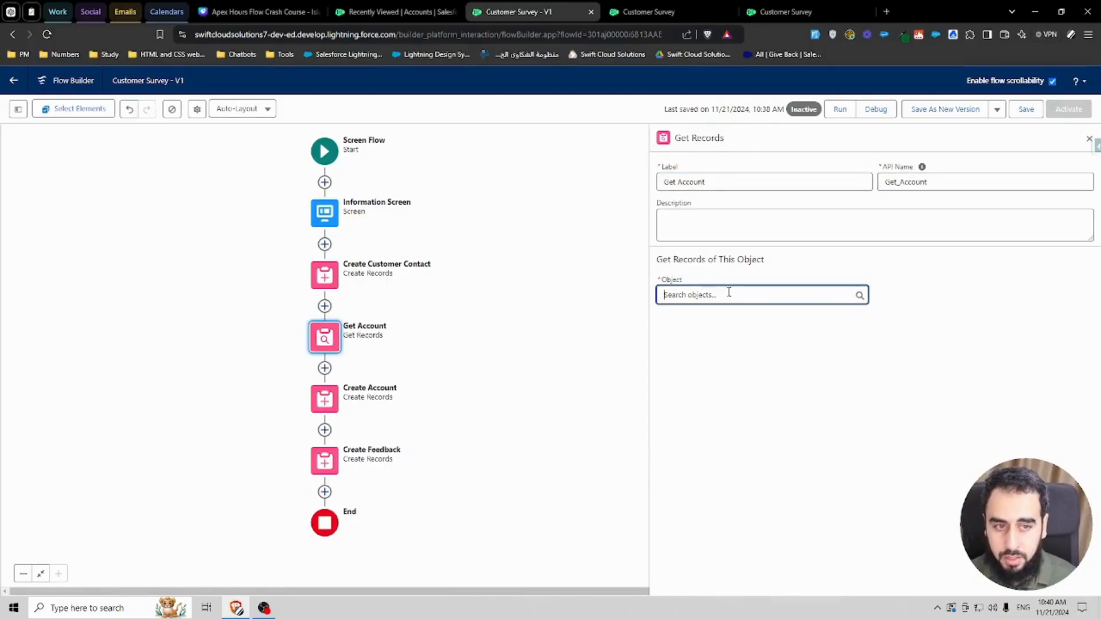
text(acc)
click(706, 343)
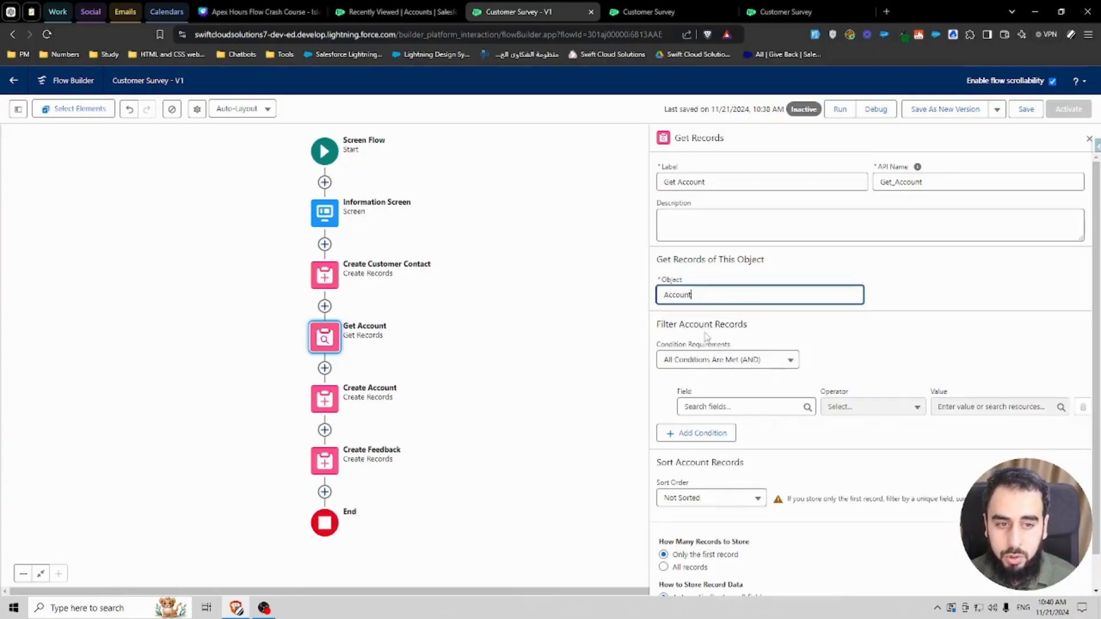
click(716, 405)
text(name)
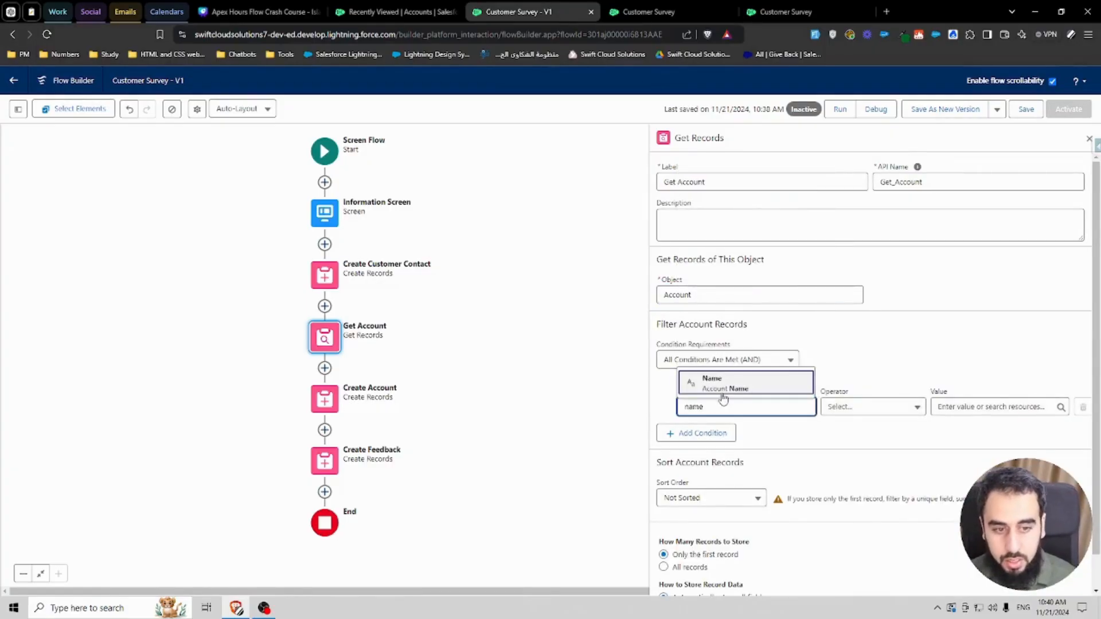
click(703, 380)
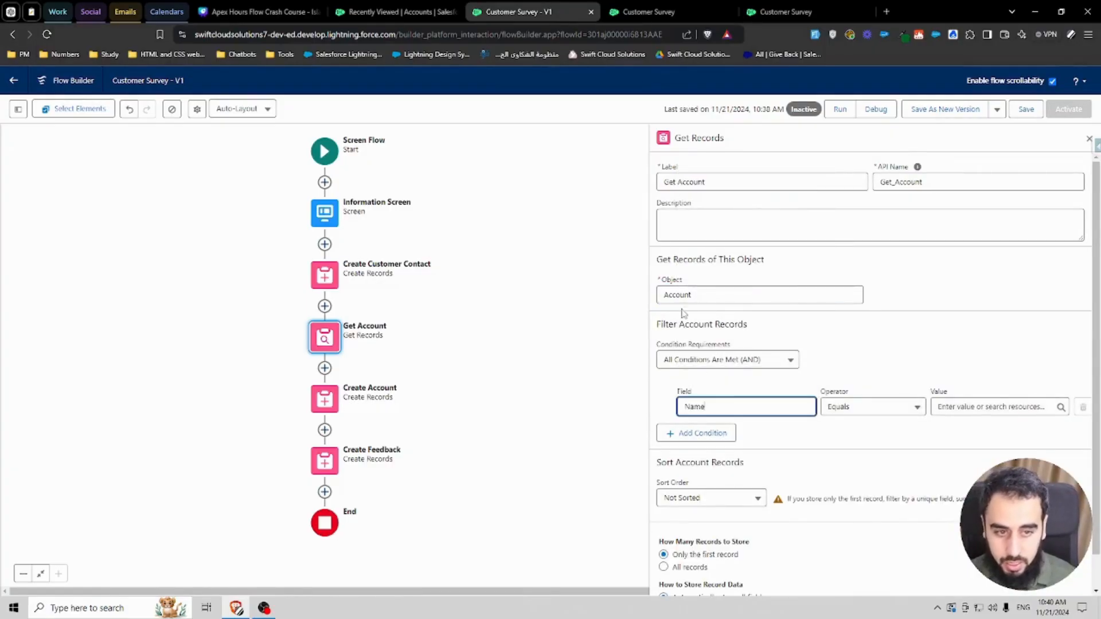
Step: Set the Name condition's value to the Company_Name screen component
click(992, 407)
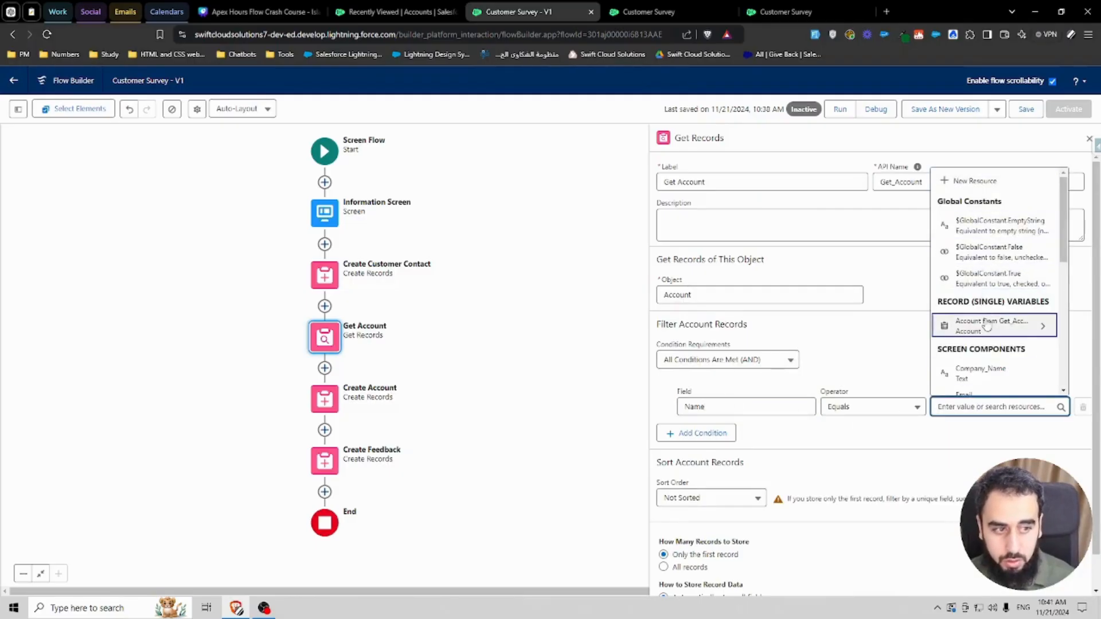
scroll(981, 310, down, 4)
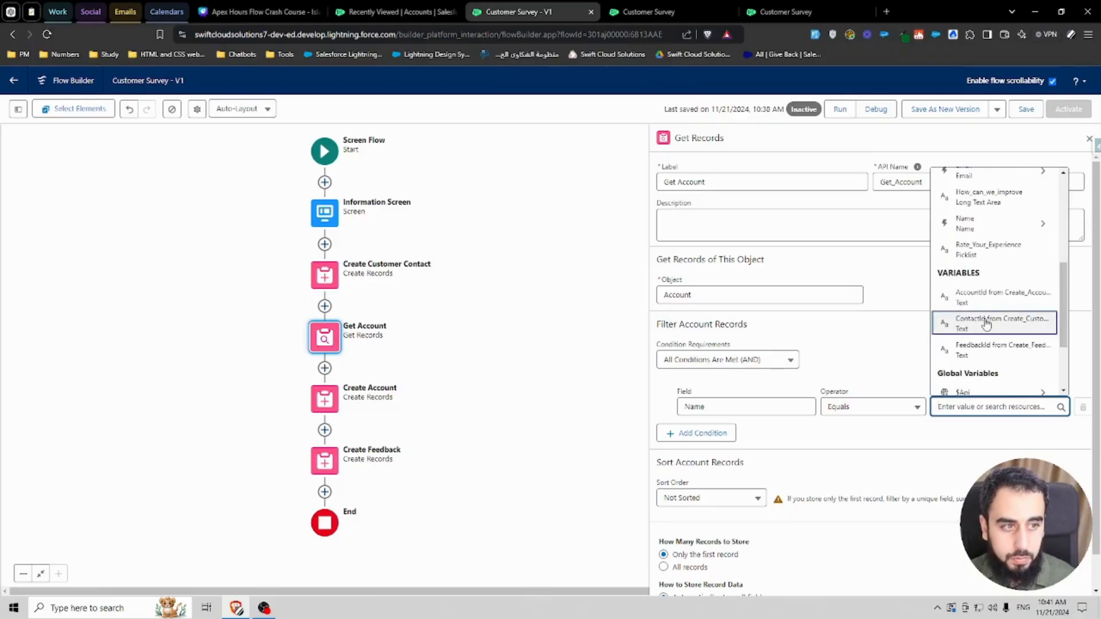
scroll(984, 313, up, 3)
click(979, 285)
double_click(963, 406)
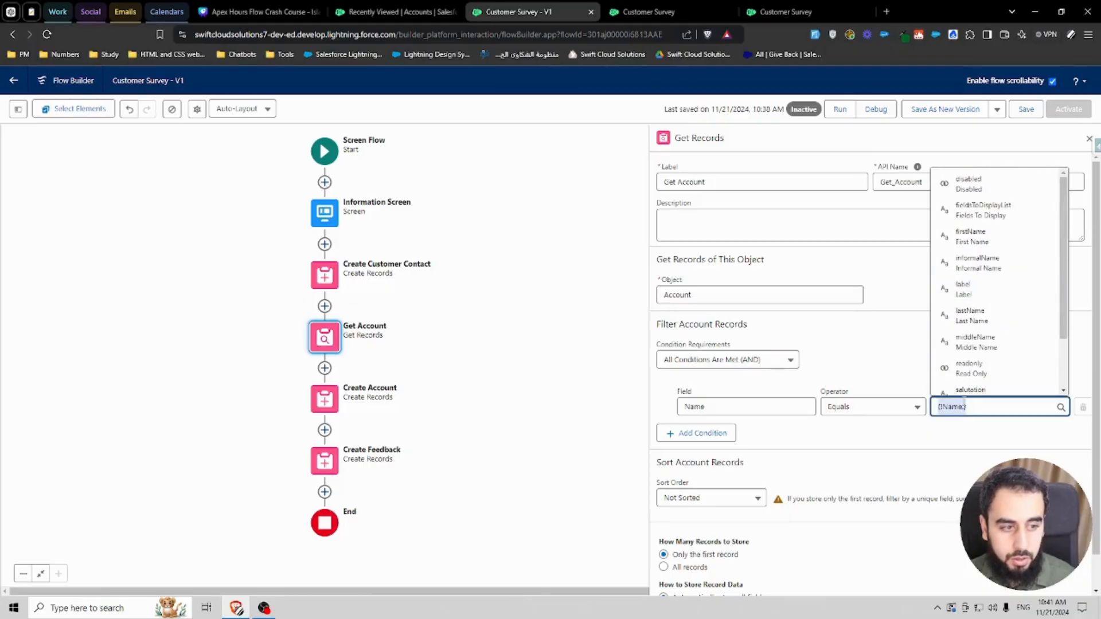
text(company)
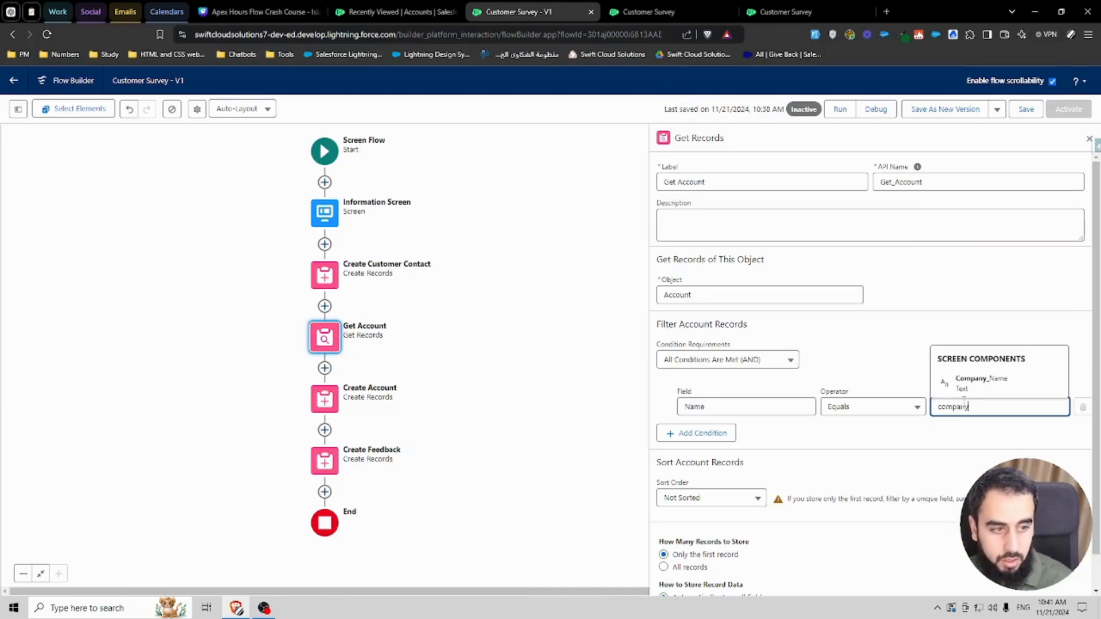
click(975, 383)
Step: Choose to store only the first record, choosing fields and letting Salesforce do the rest
scroll(752, 512, down, 1)
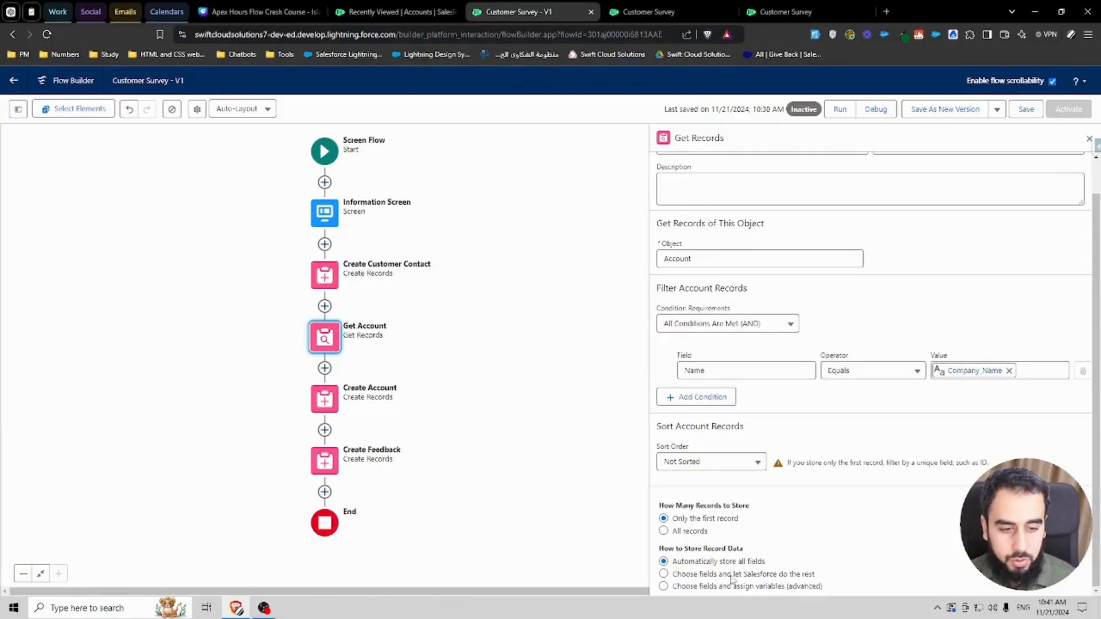
click(756, 574)
scroll(755, 573, down, 3)
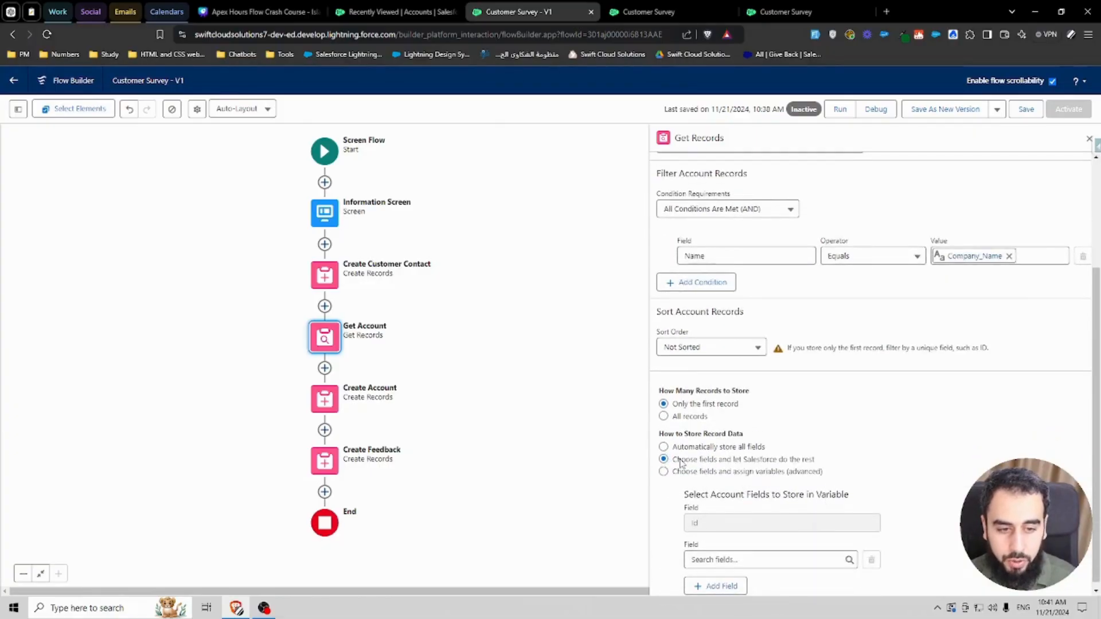
drag(681, 461, 775, 462)
click(866, 451)
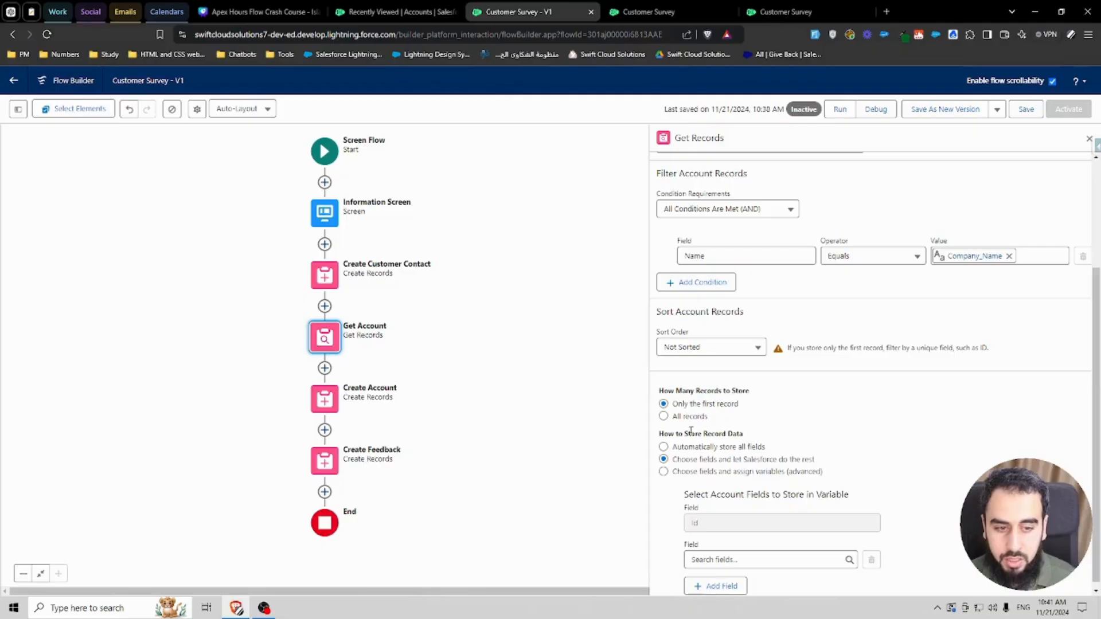
drag(674, 407, 740, 408)
click(808, 407)
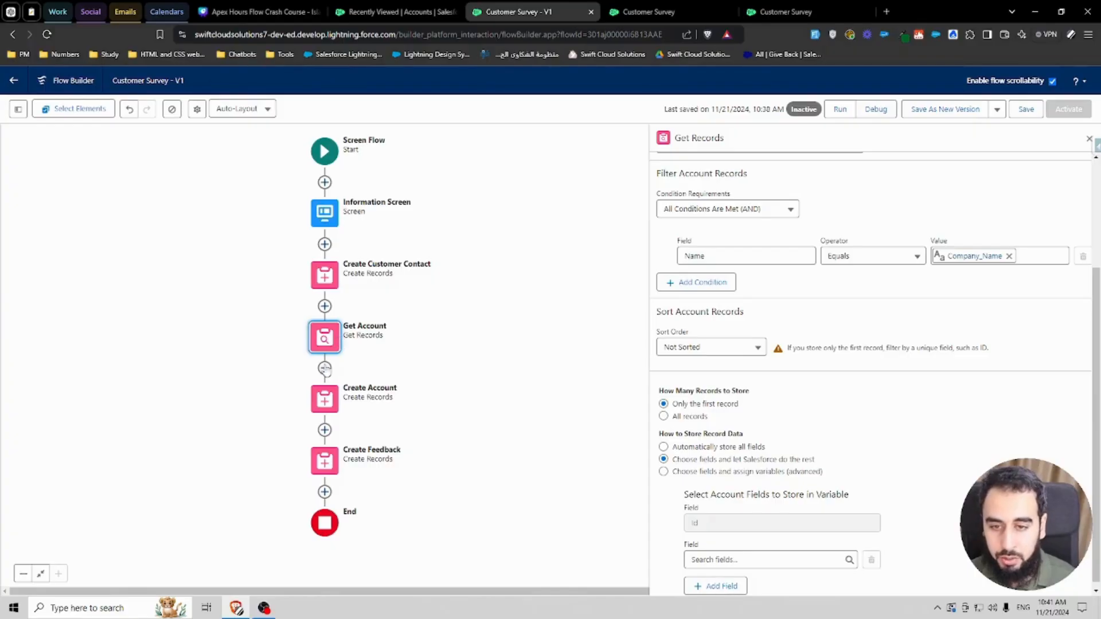
Step: Add a Decision element after Get Account labelled Found Account?
click(325, 367)
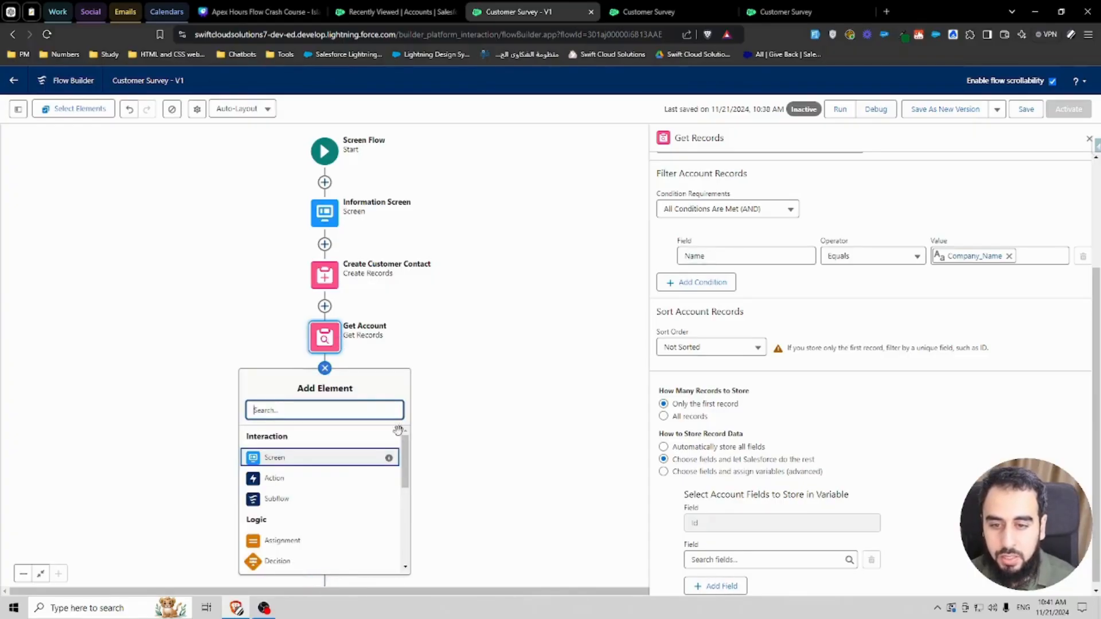
text(dec)
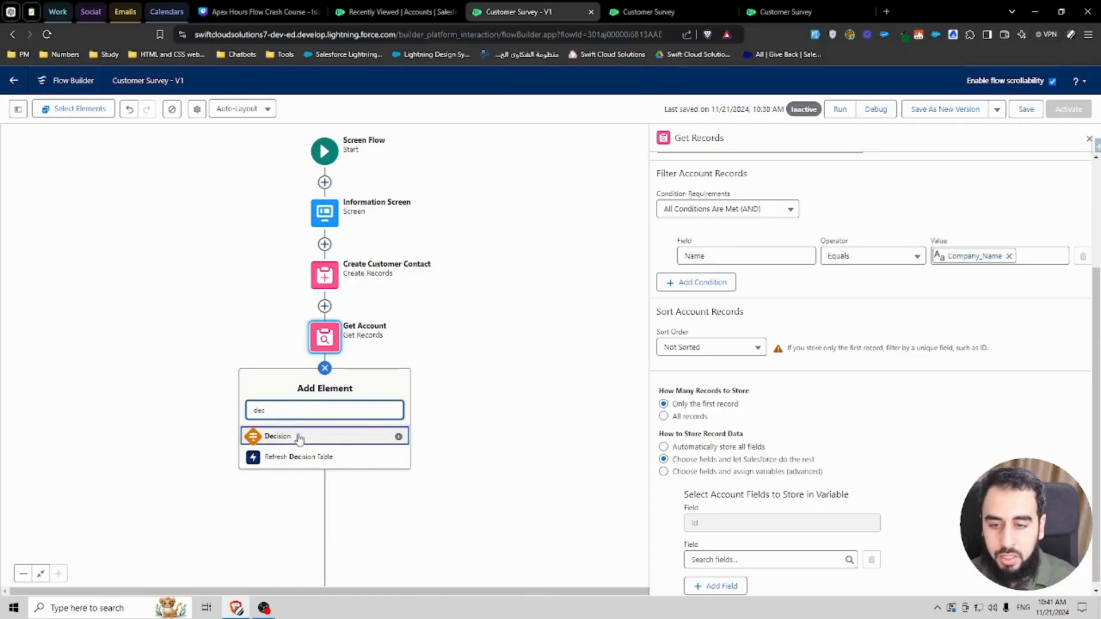
click(302, 438)
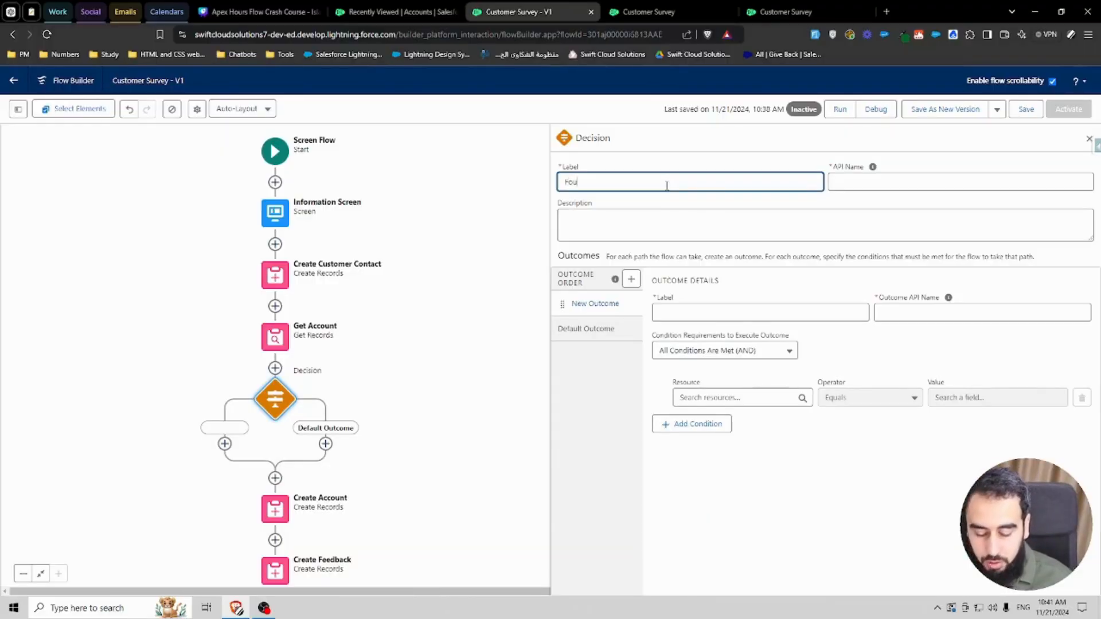
text(Found Account)
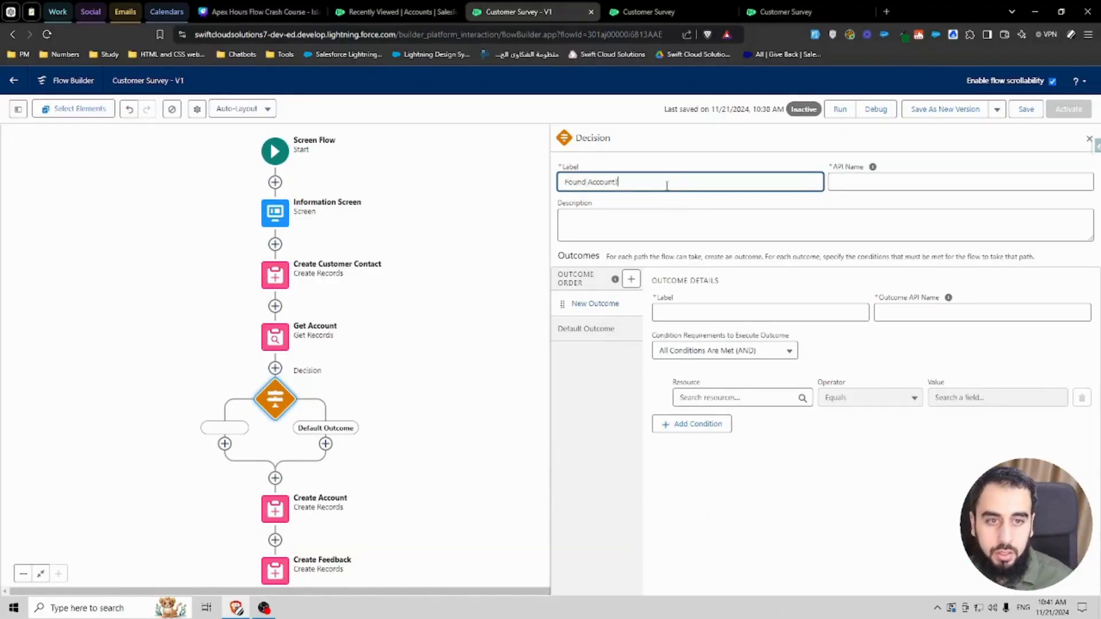
text(?)
Step: Name the first outcome Yes with API name Yes_Found_Account and rename the default outcome No
click(698, 313)
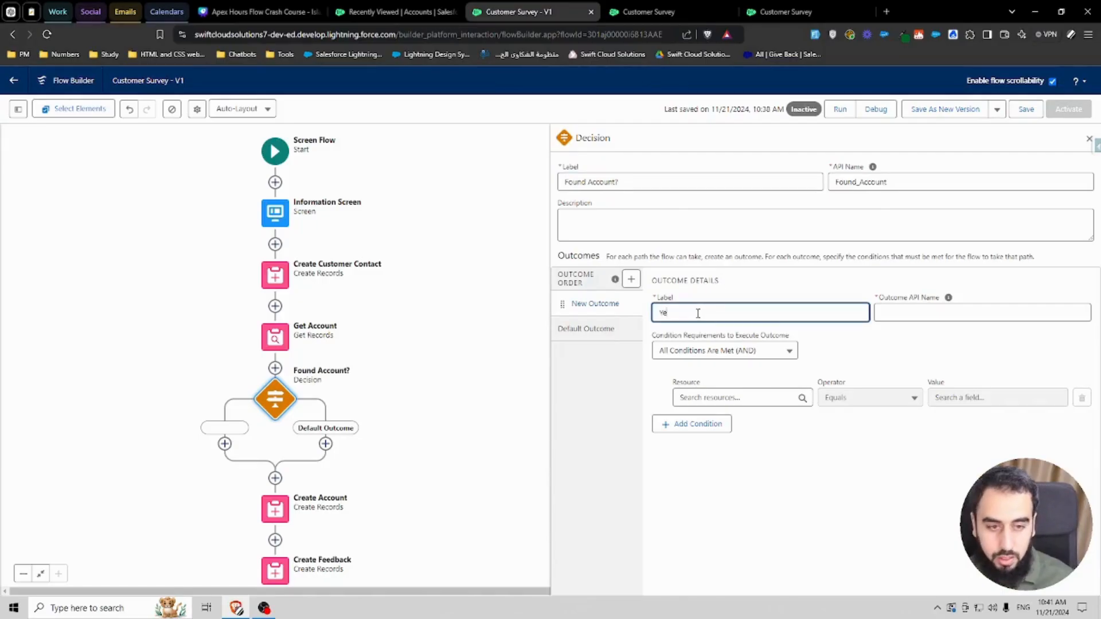
click(916, 310)
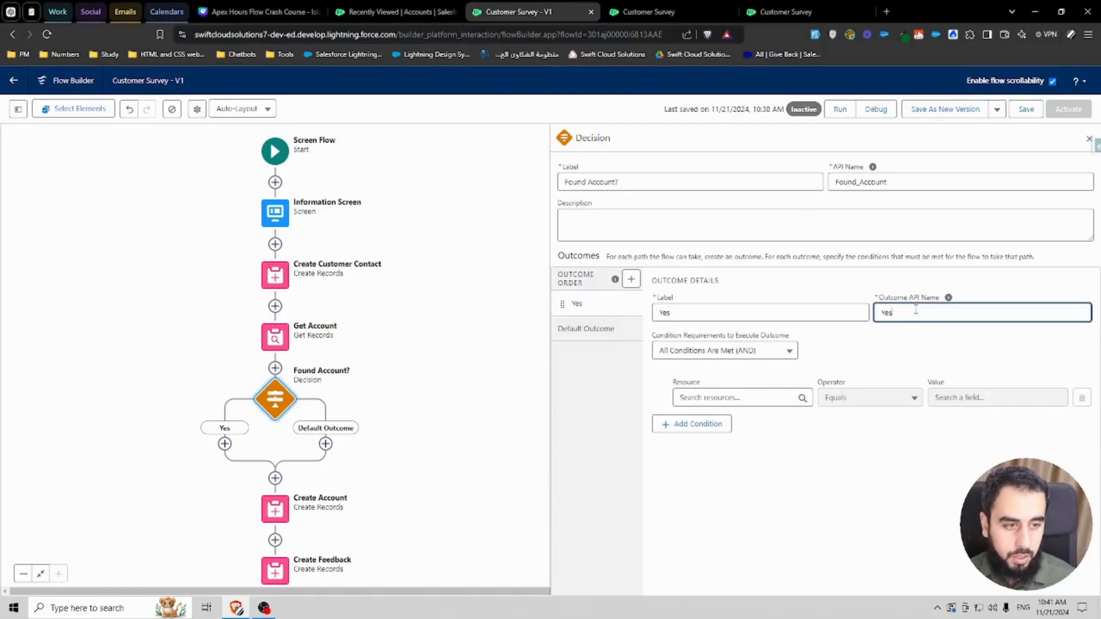
text(_)
text(Found_Account)
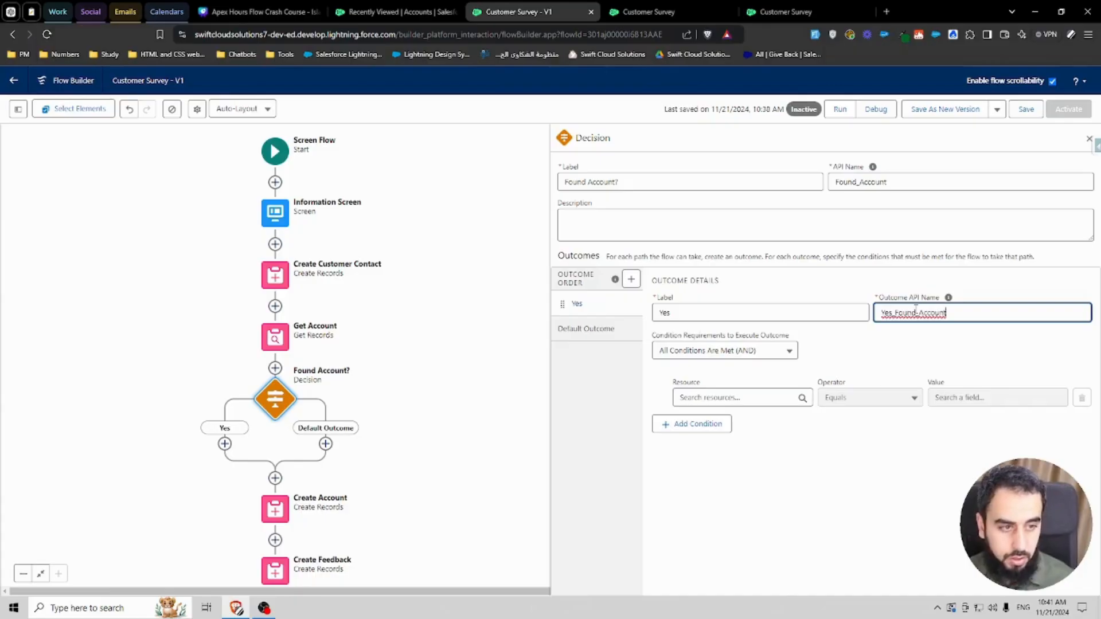
click(638, 332)
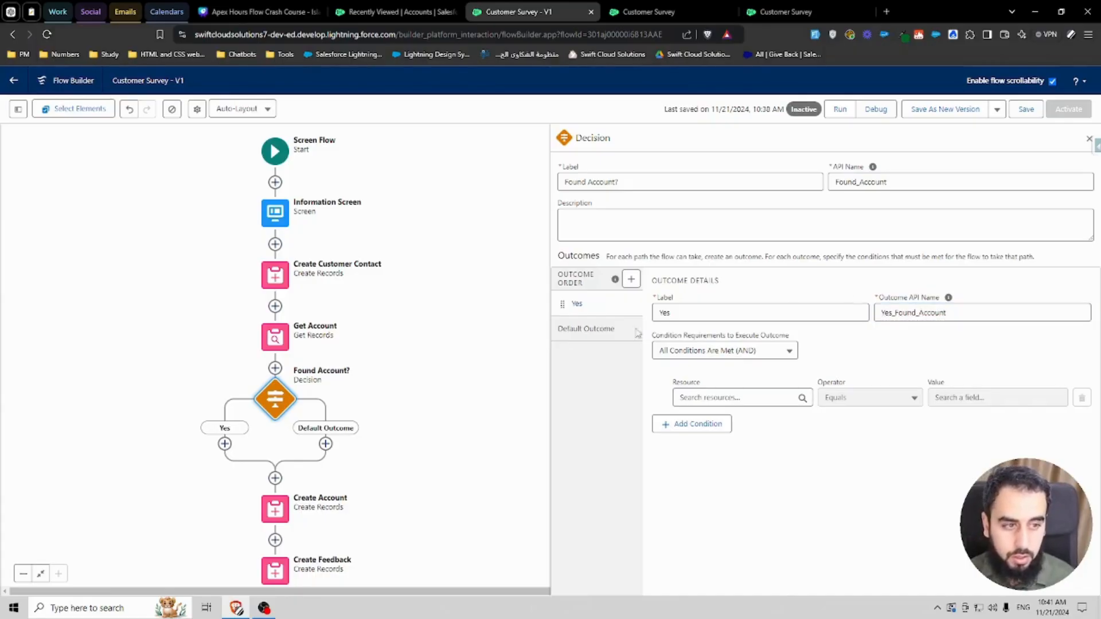
triple_click(685, 313)
text(No)
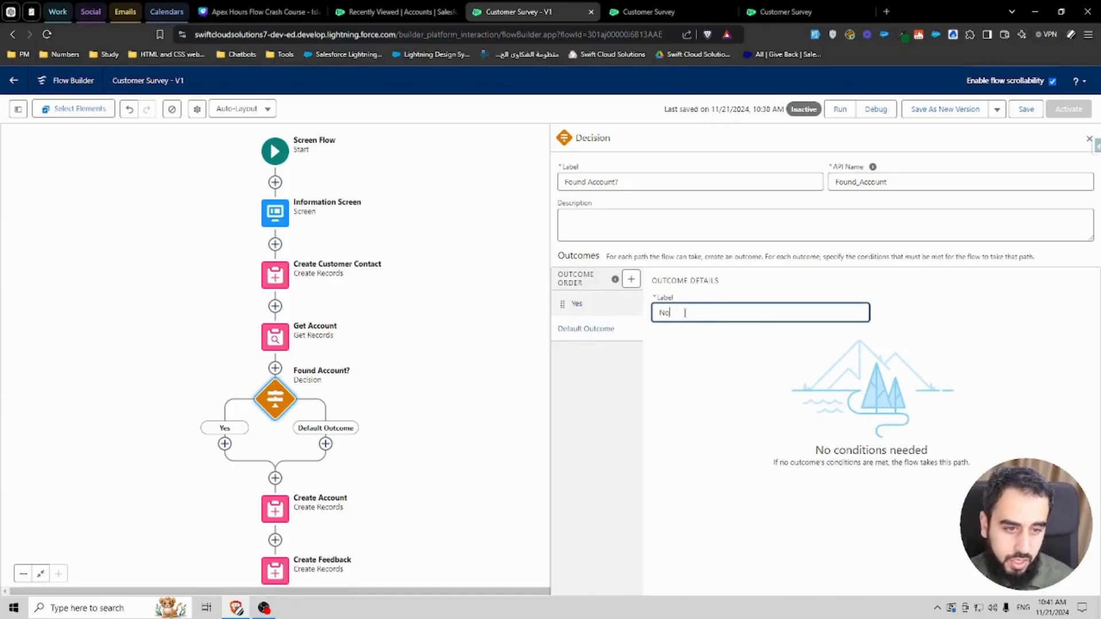
Step: Give the Yes outcome the condition Account from Get Account Is Null False
click(577, 304)
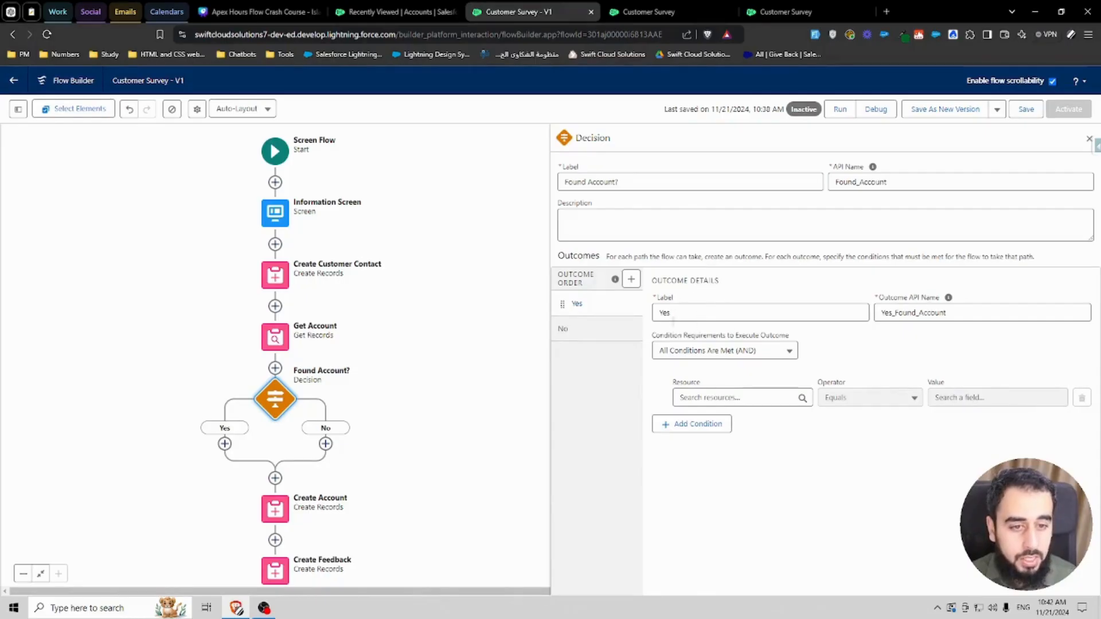
click(736, 398)
text(get)
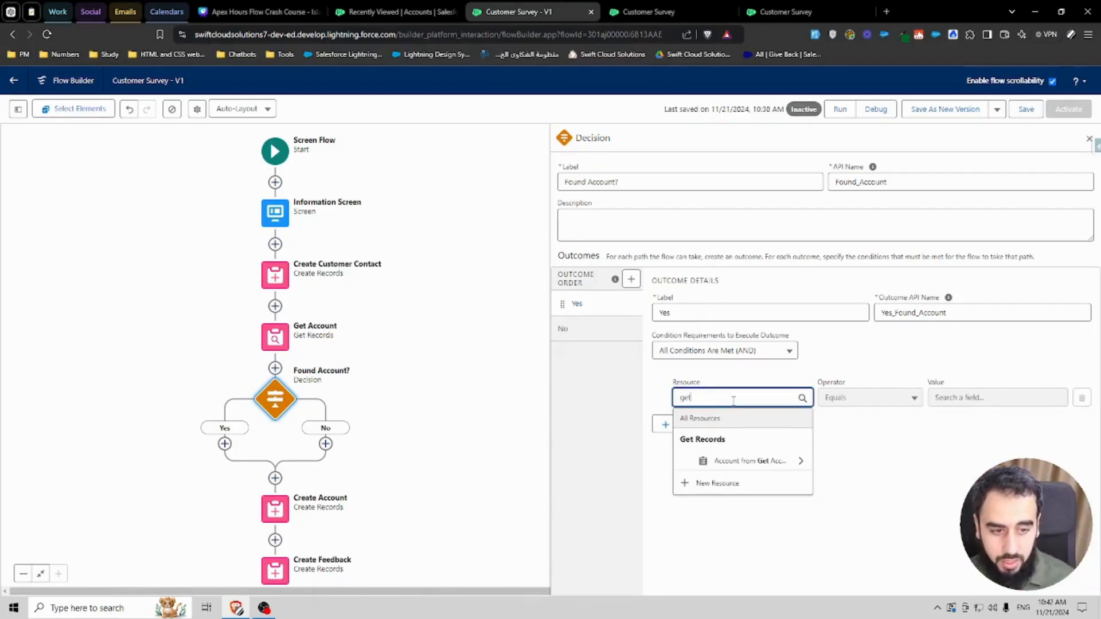
click(719, 462)
click(833, 354)
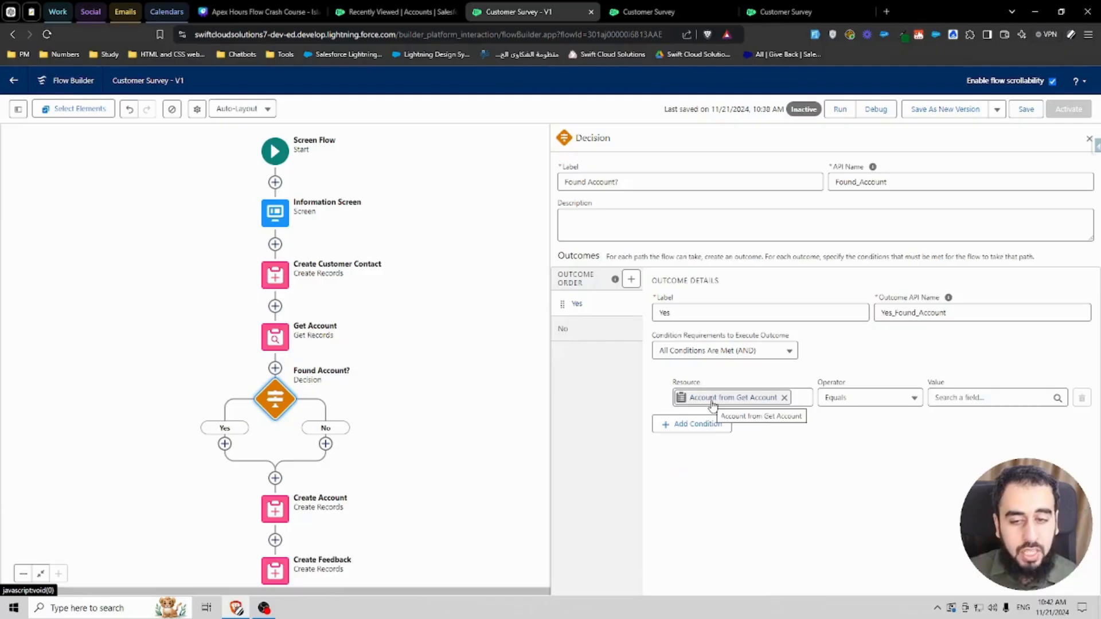
click(863, 397)
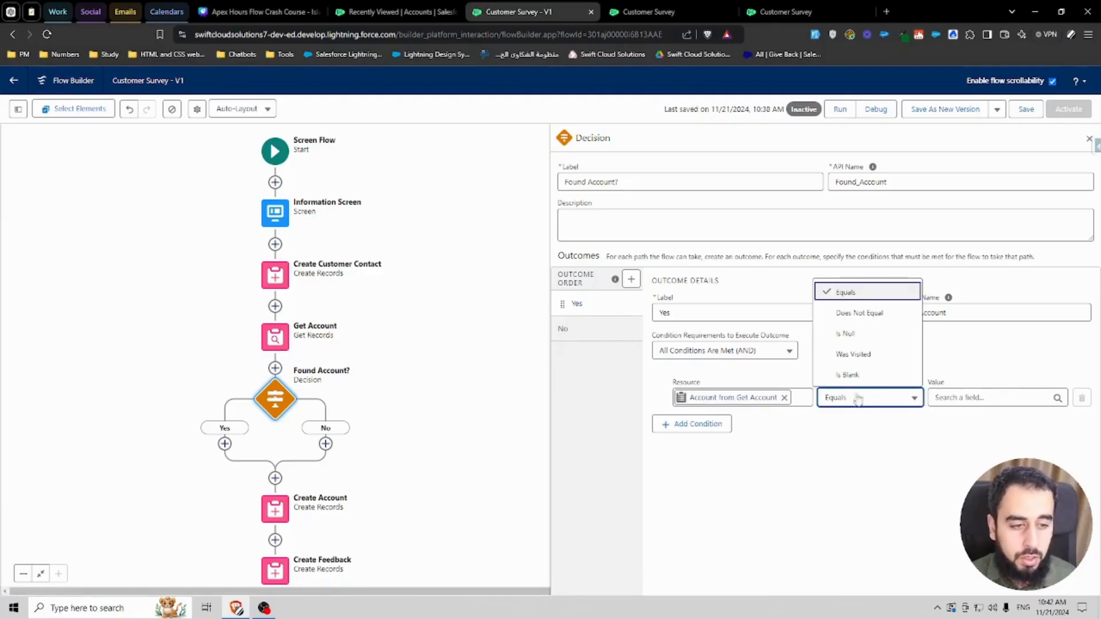
click(865, 341)
click(951, 395)
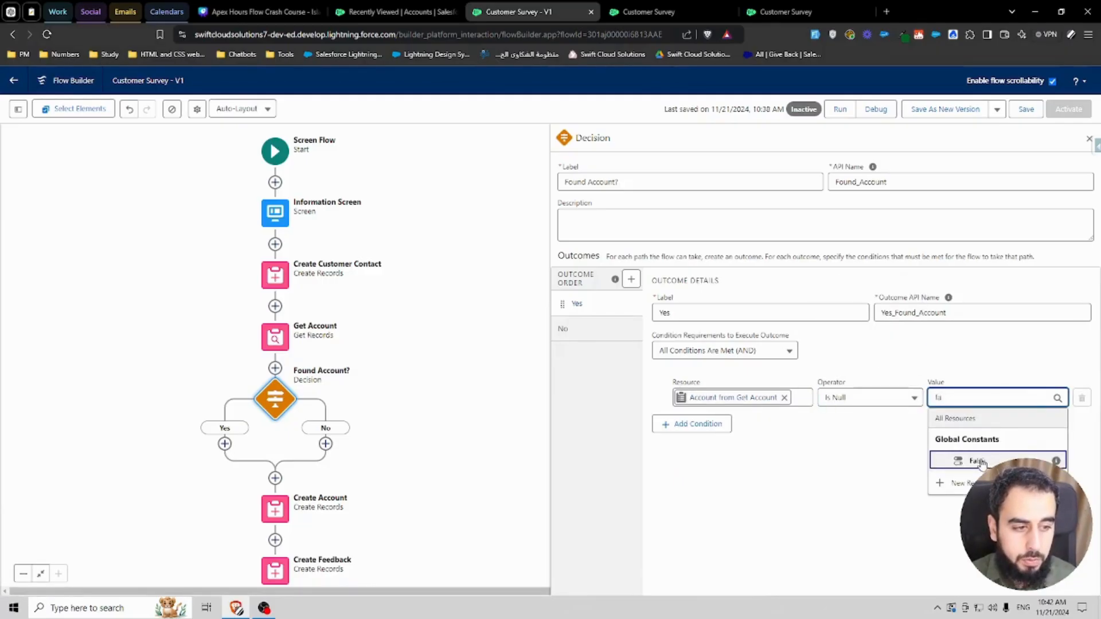
click(969, 460)
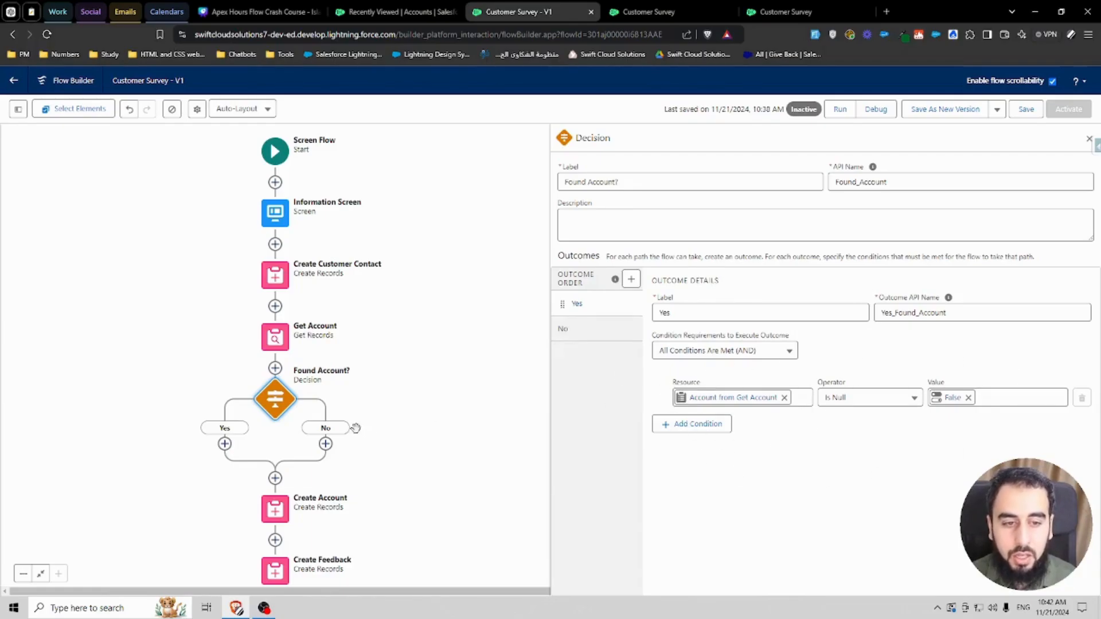
Step: Move the Create Account element into the No branch of the decision and save the flow
scroll(362, 418, down, 2)
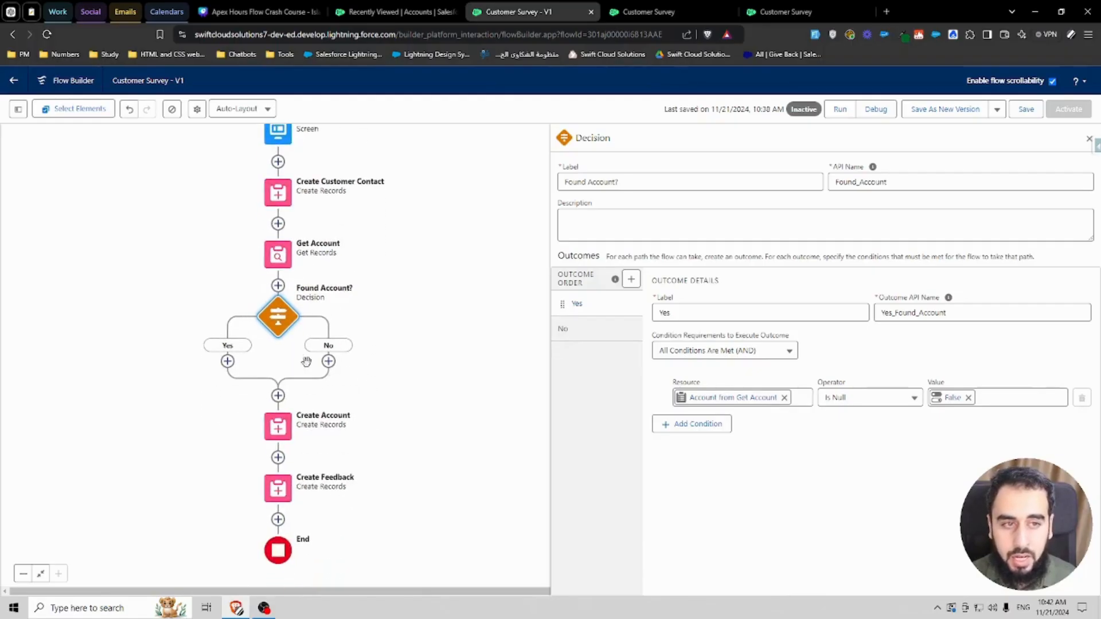
click(282, 423)
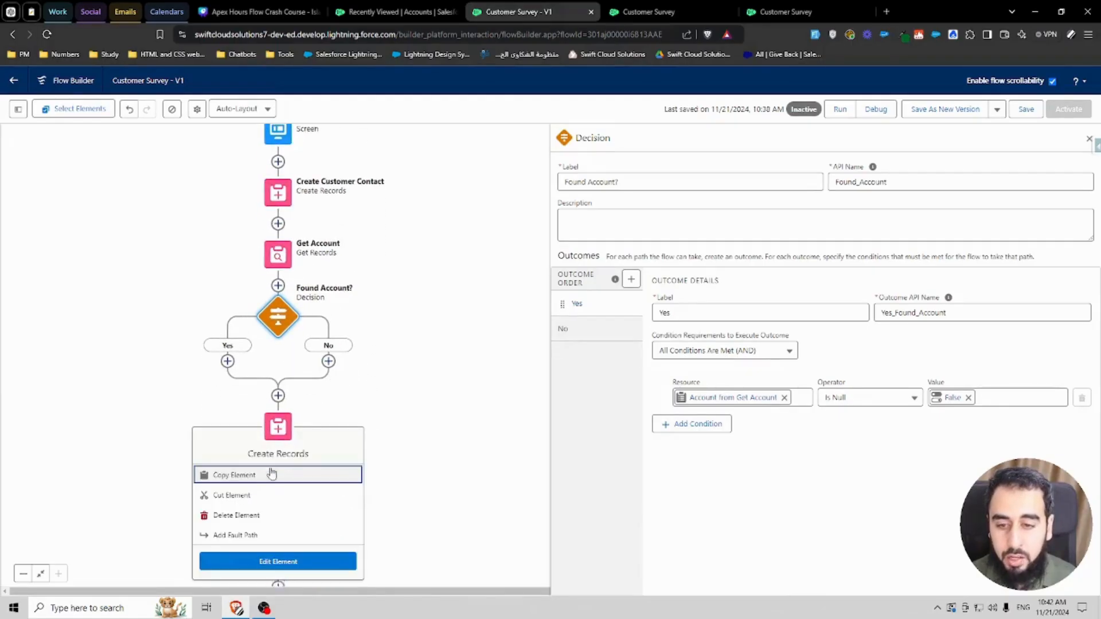
click(240, 495)
click(328, 362)
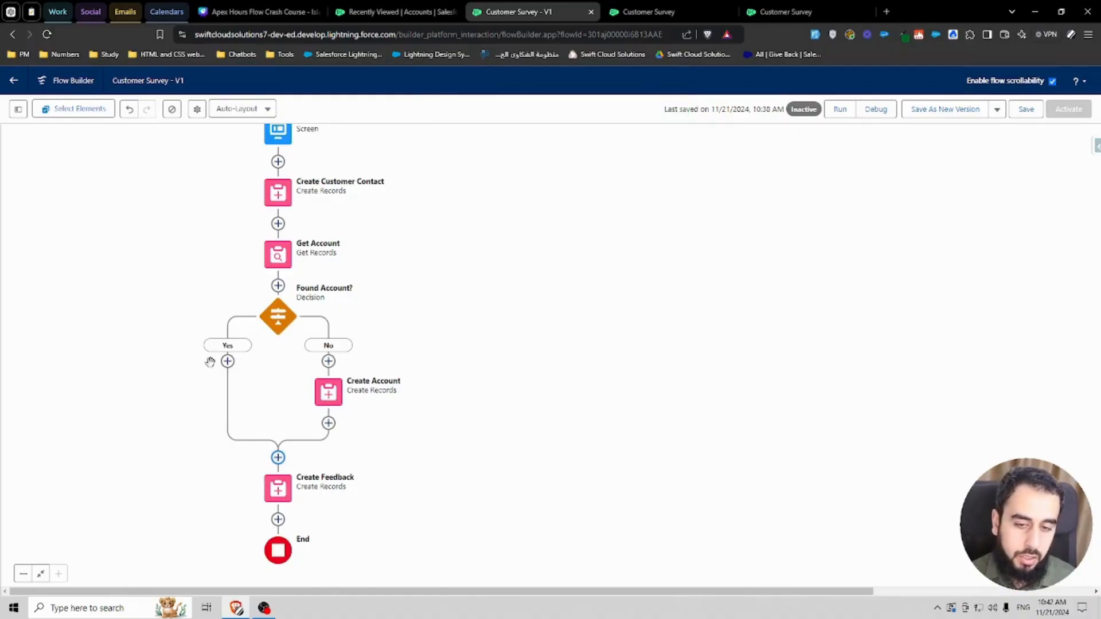
click(1025, 109)
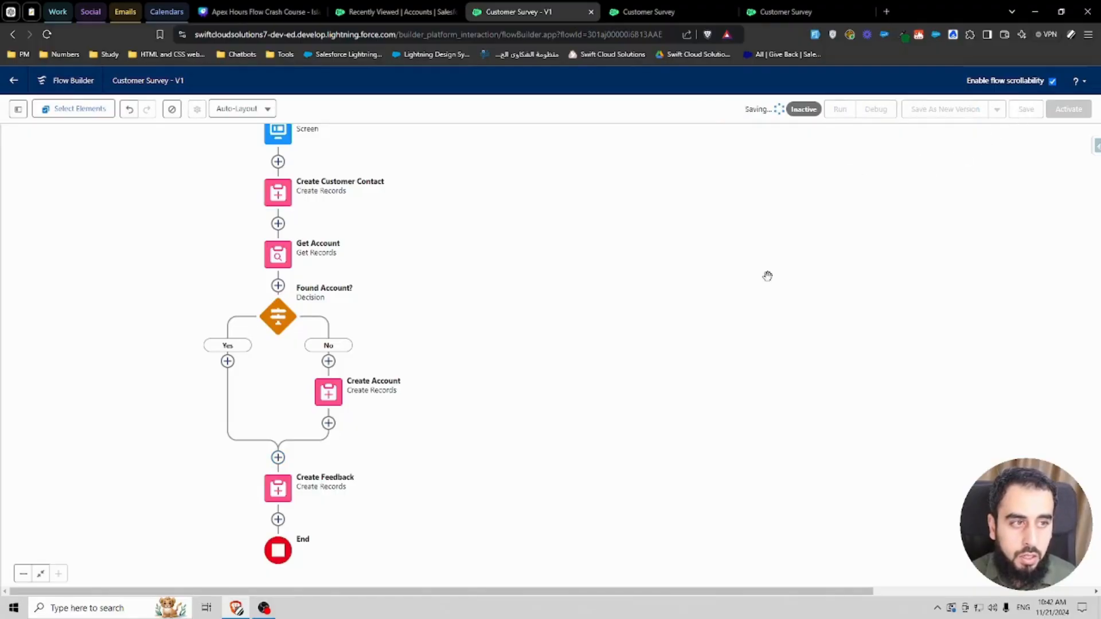
Step: Open the Create Feedback element to review its field values
drag(461, 447, 562, 418)
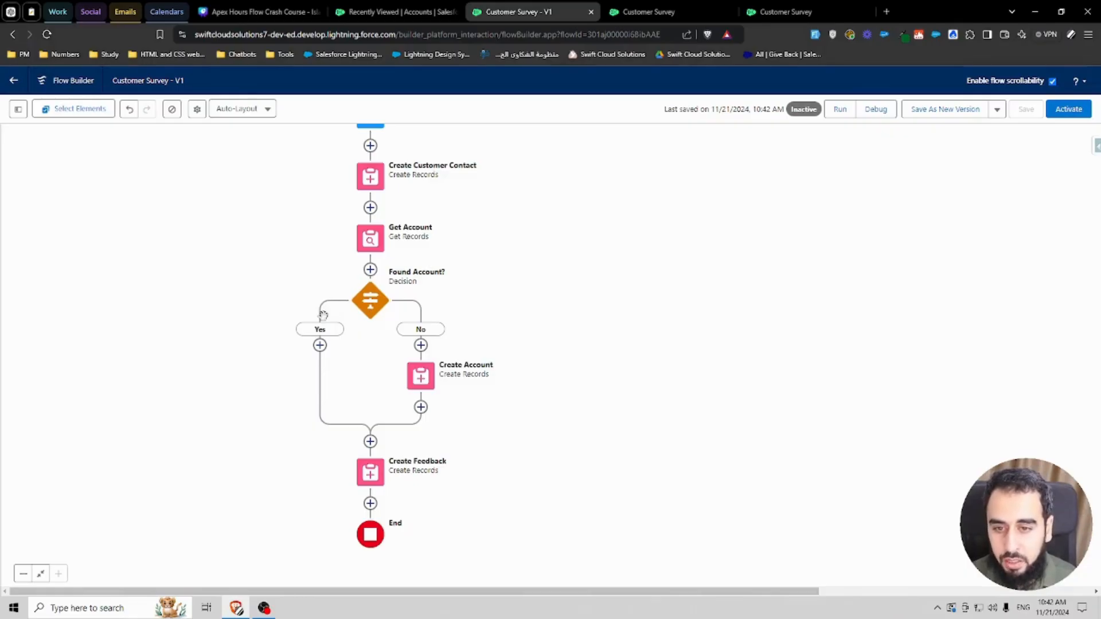
click(372, 474)
click(372, 474)
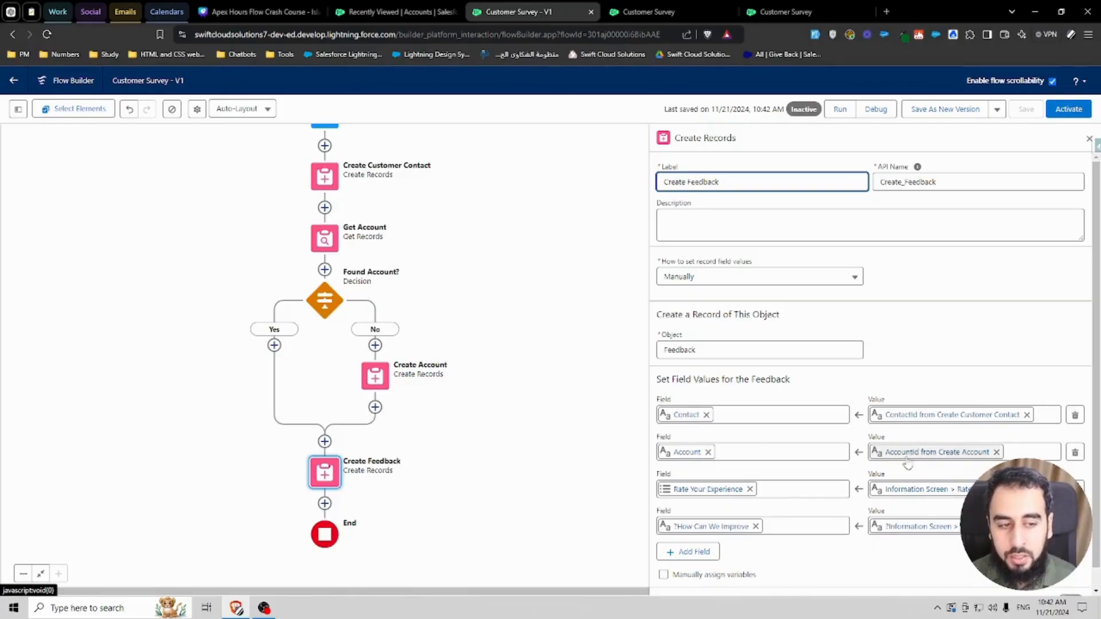
Step: Start a debug run of the flow and close the older debug tabs
click(875, 109)
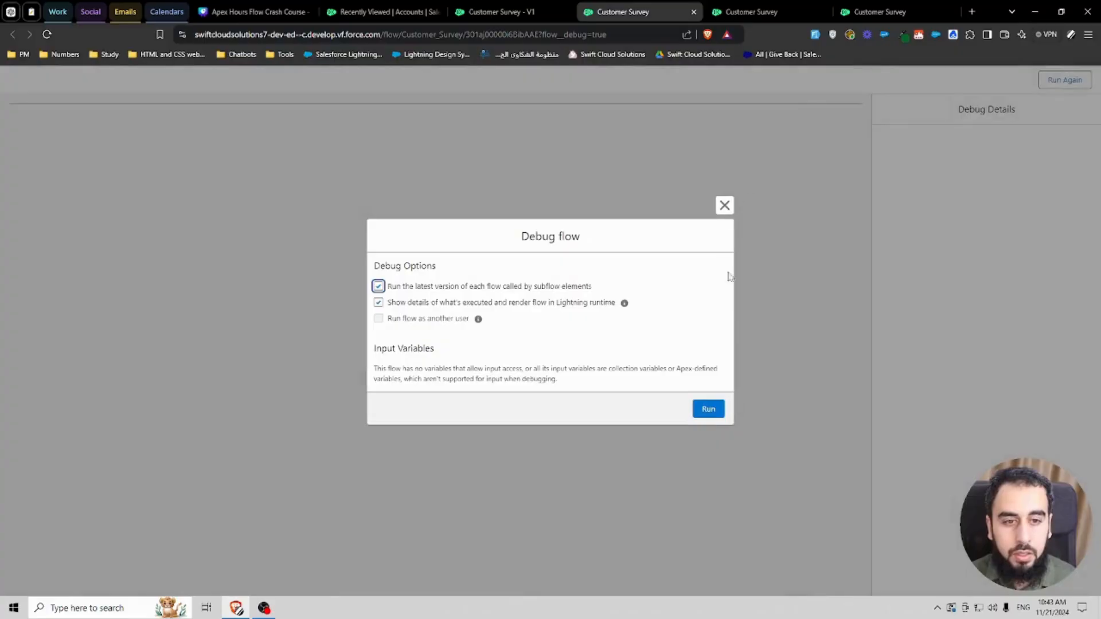
click(707, 408)
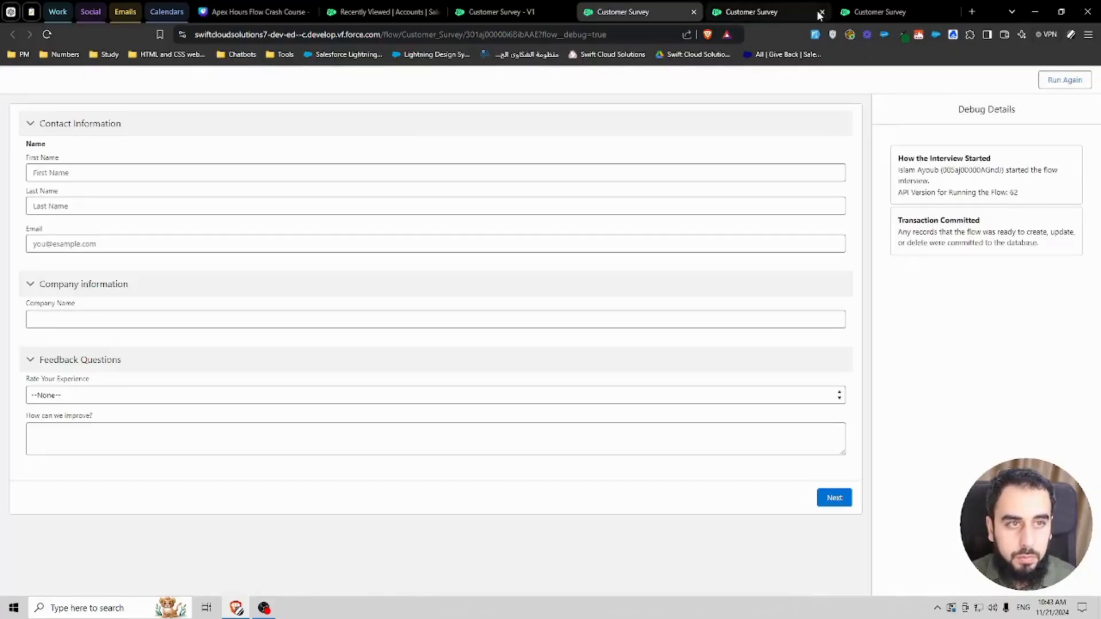
click(821, 12)
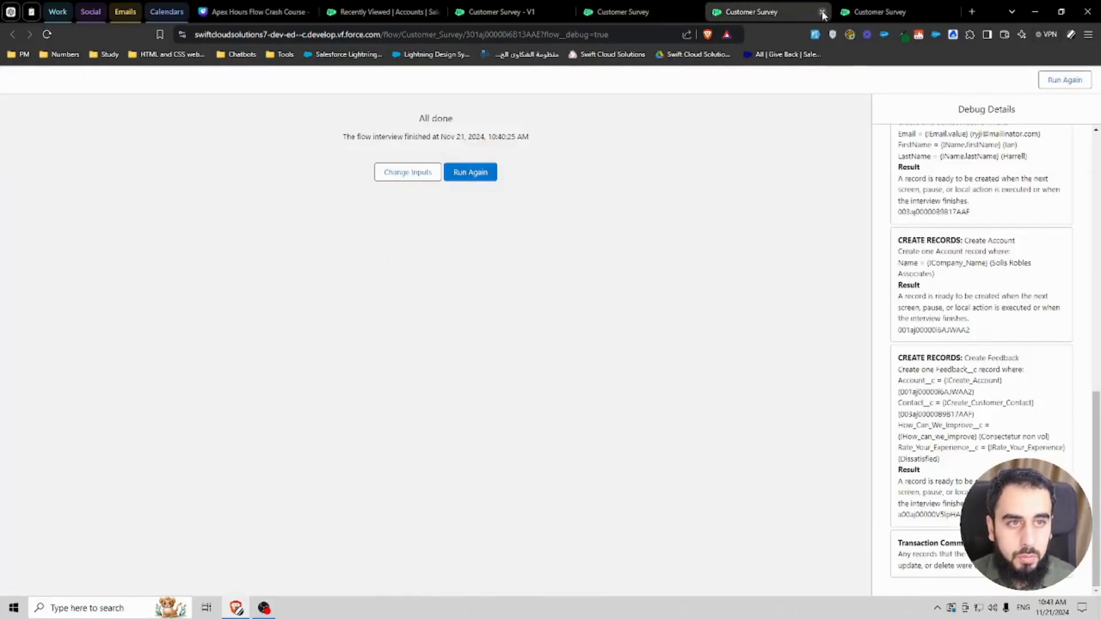
click(821, 12)
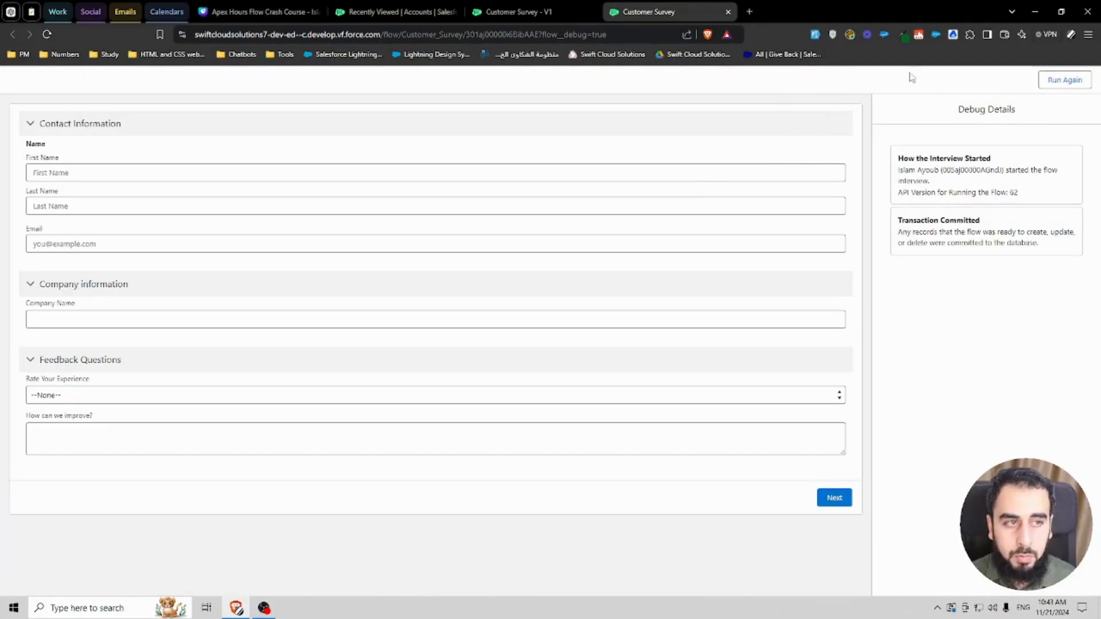
Step: Fill the debug survey form with sample contact and feedback details, set Company Name to Solis Robles Associates, and submit it
click(819, 35)
double_click(117, 322)
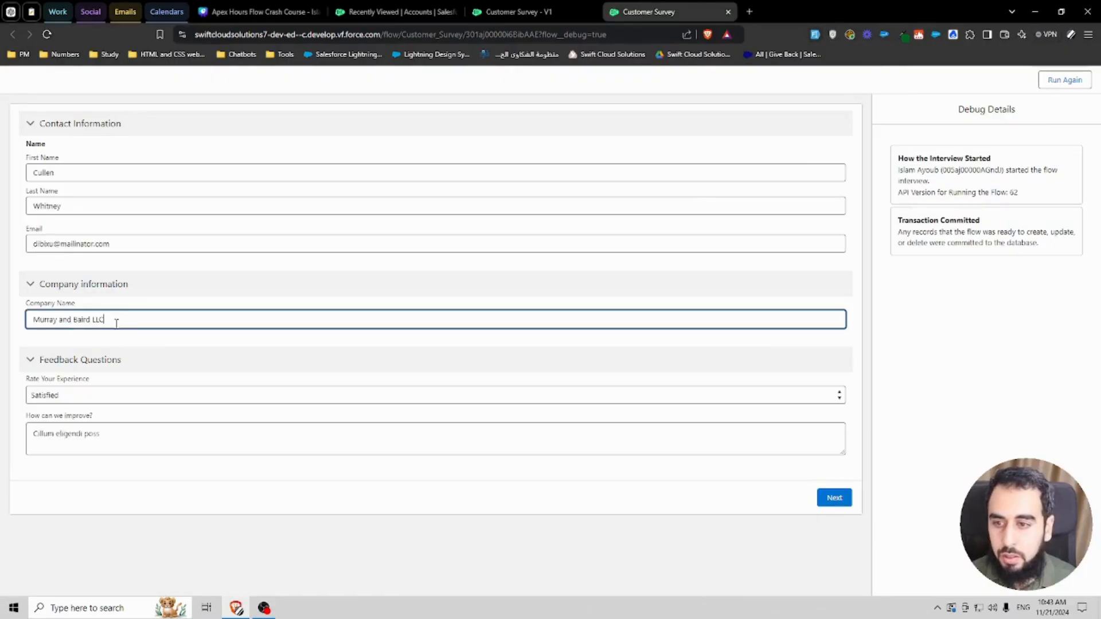
key(ctrl+v)
key(ctrl+a)
key(ctrl+v)
double_click(118, 322)
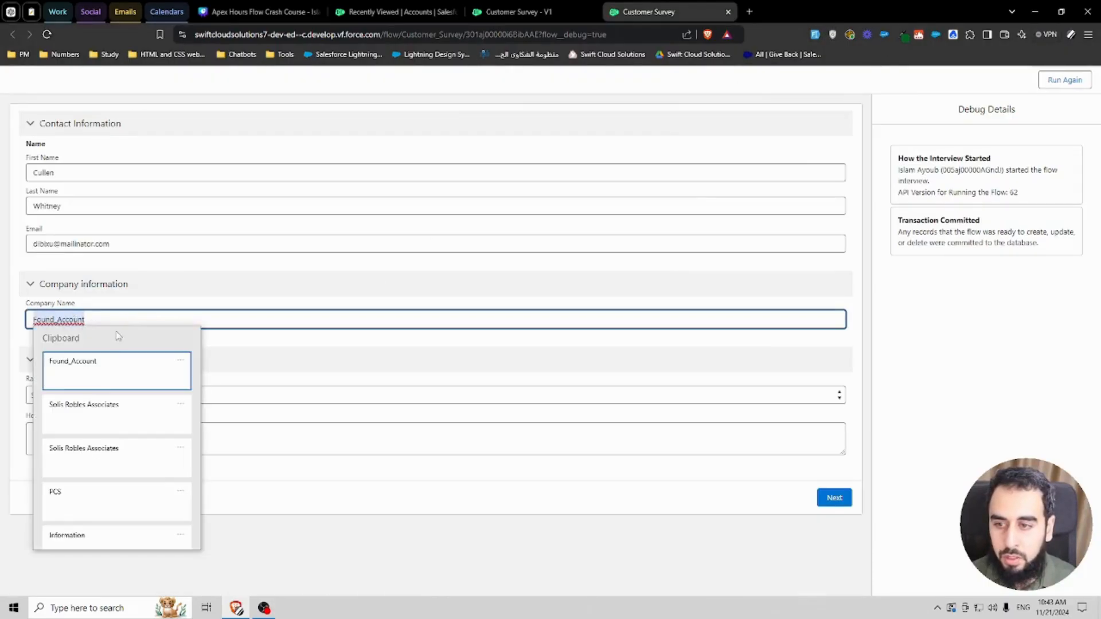
click(94, 416)
key(ctrl+a)
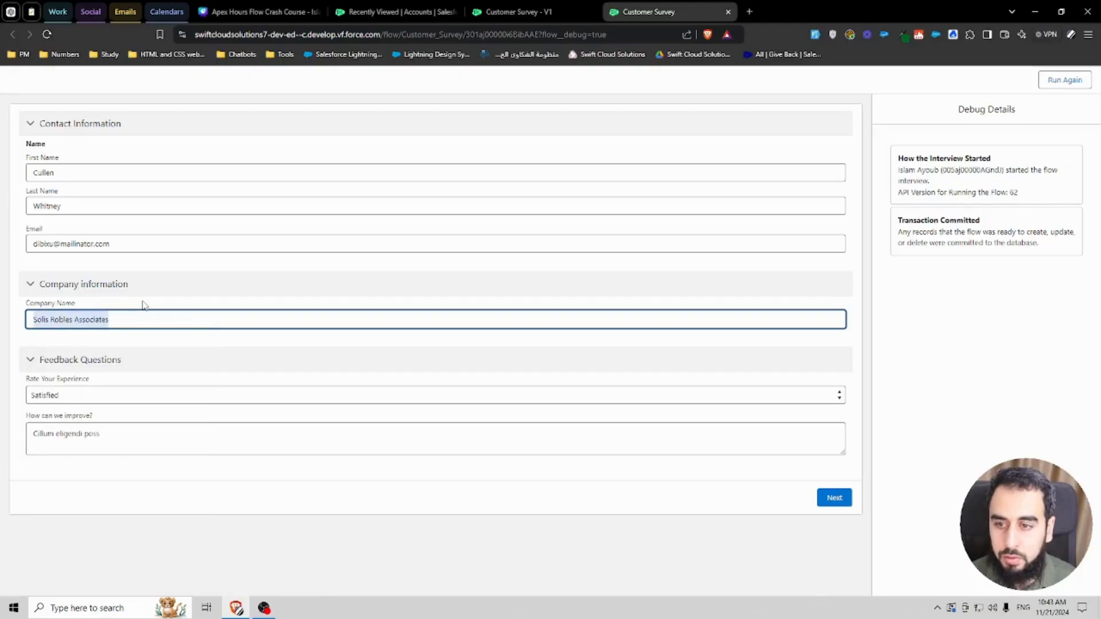
key(super+v)
key(Escape)
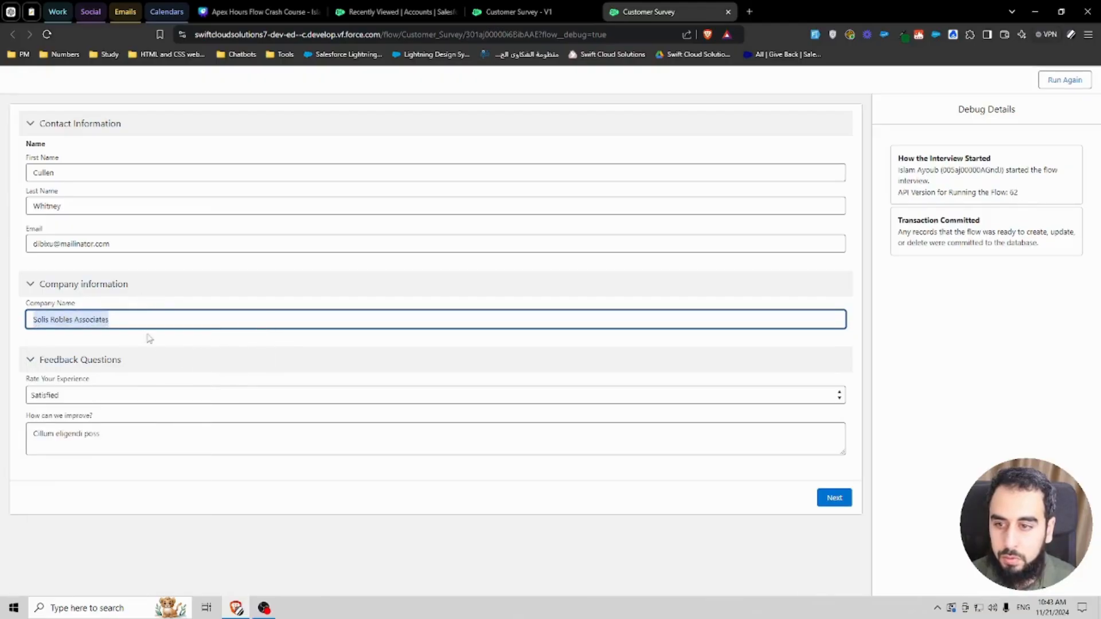
click(834, 498)
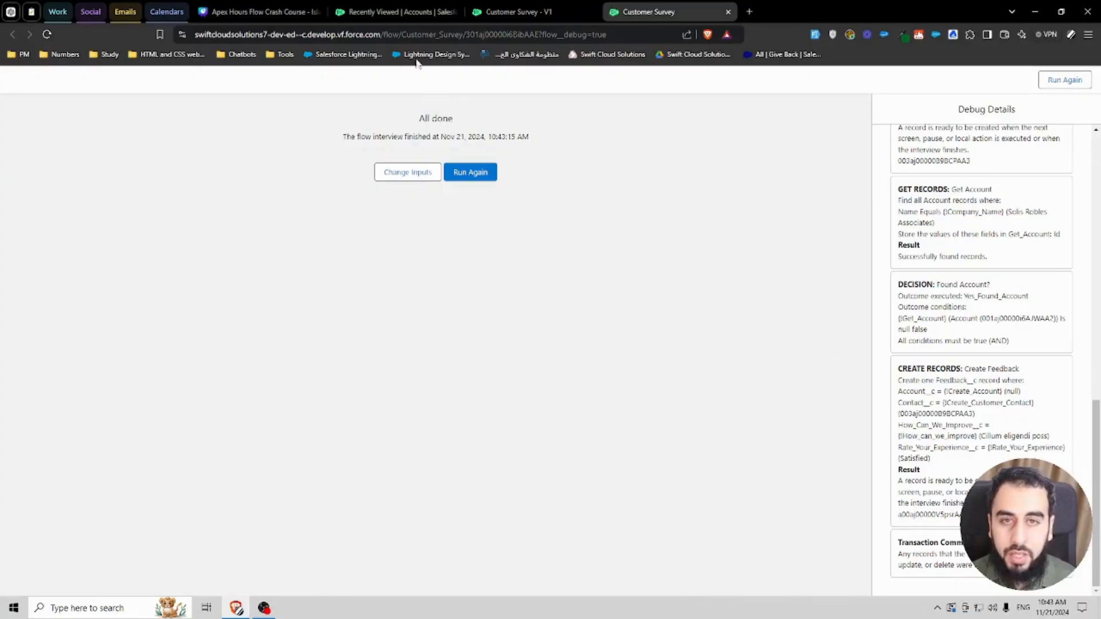
Step: Refresh the Accounts list and review the Feedback records to check the run's results, then return to the flow
click(398, 11)
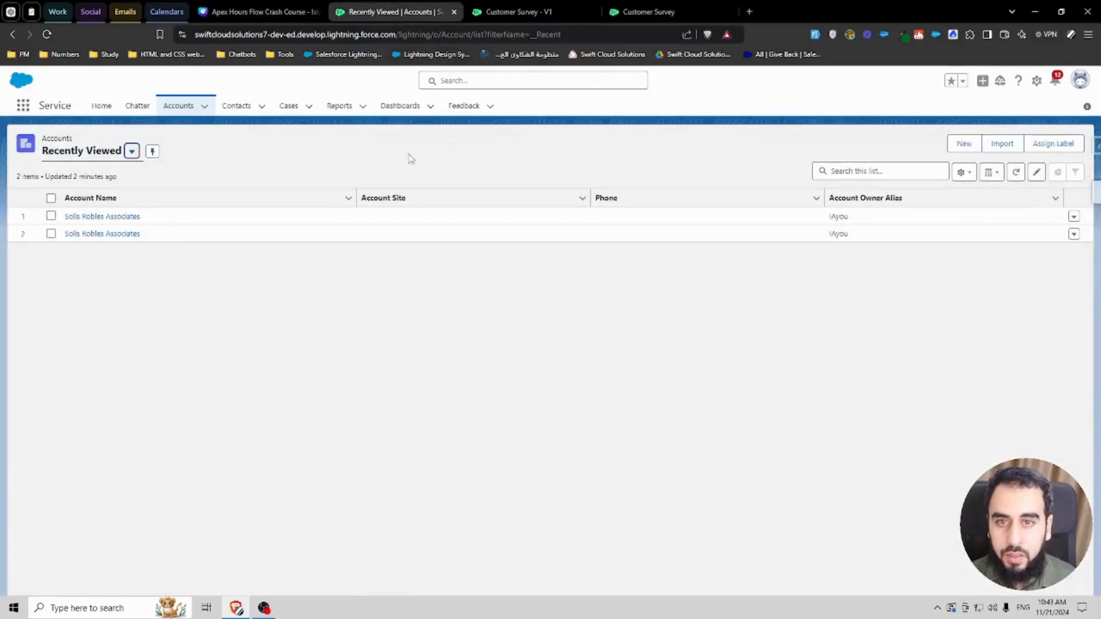
click(1016, 173)
click(462, 106)
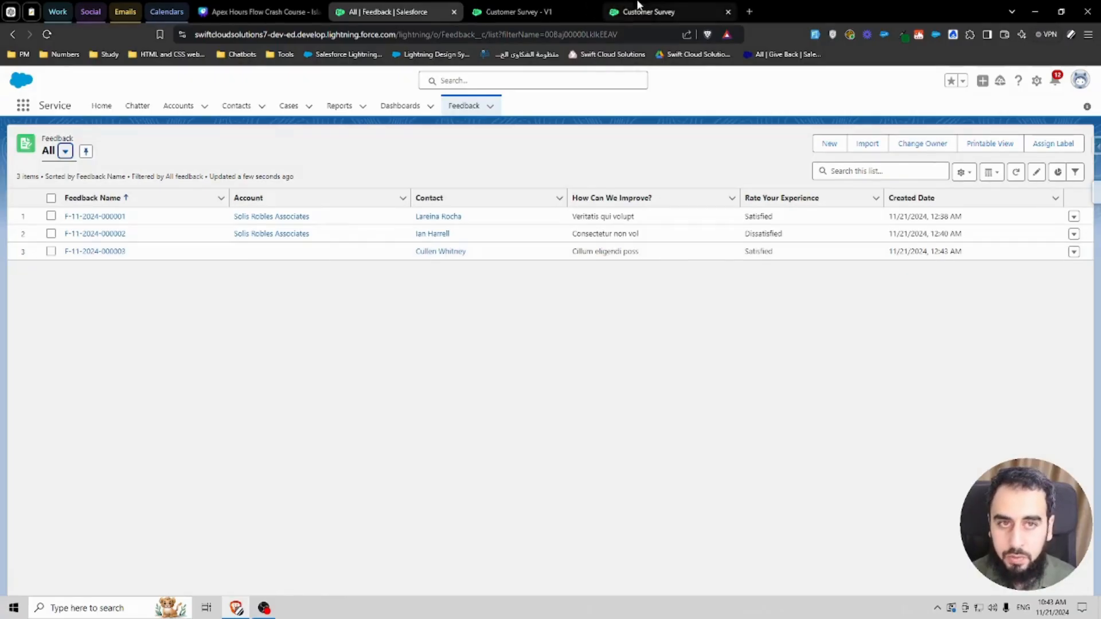
click(518, 11)
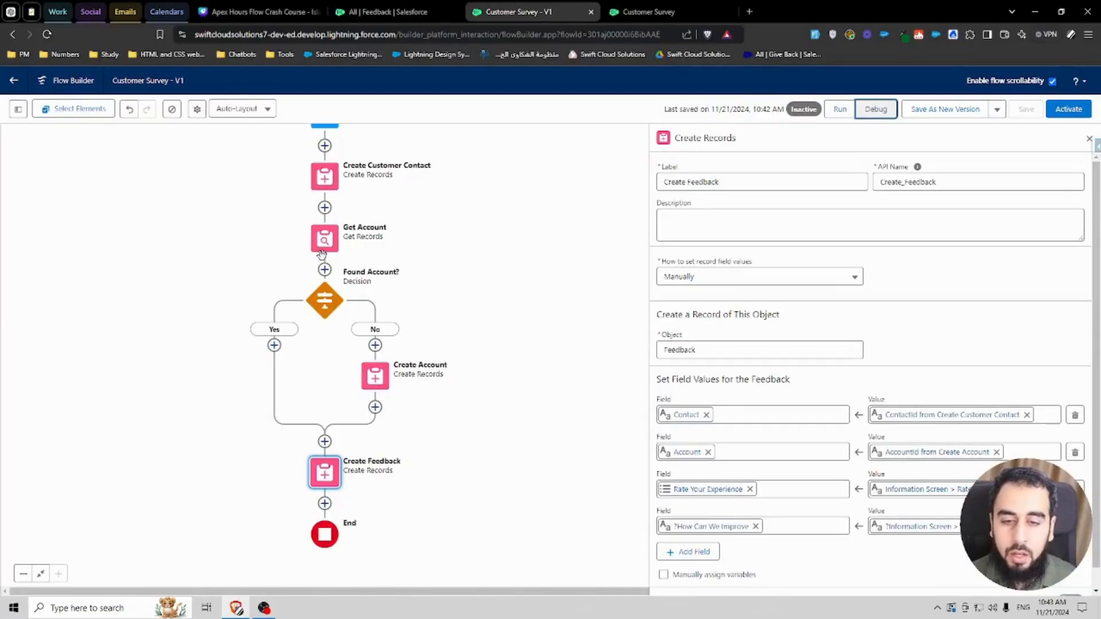
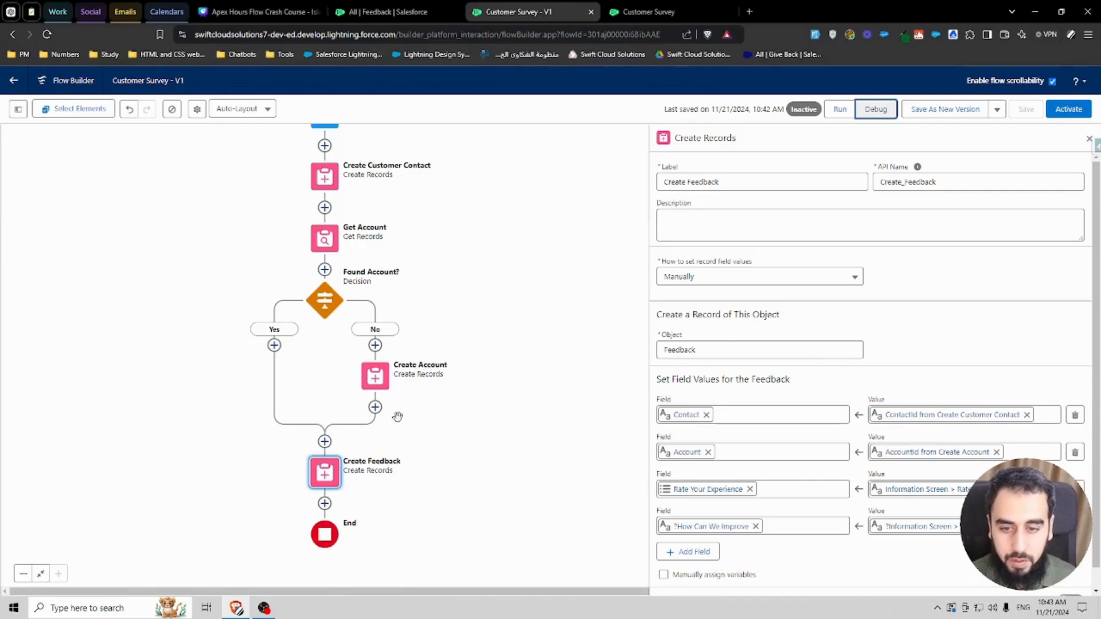
Step: Create a new Text variable resource named TxtVar_AccountID
click(325, 441)
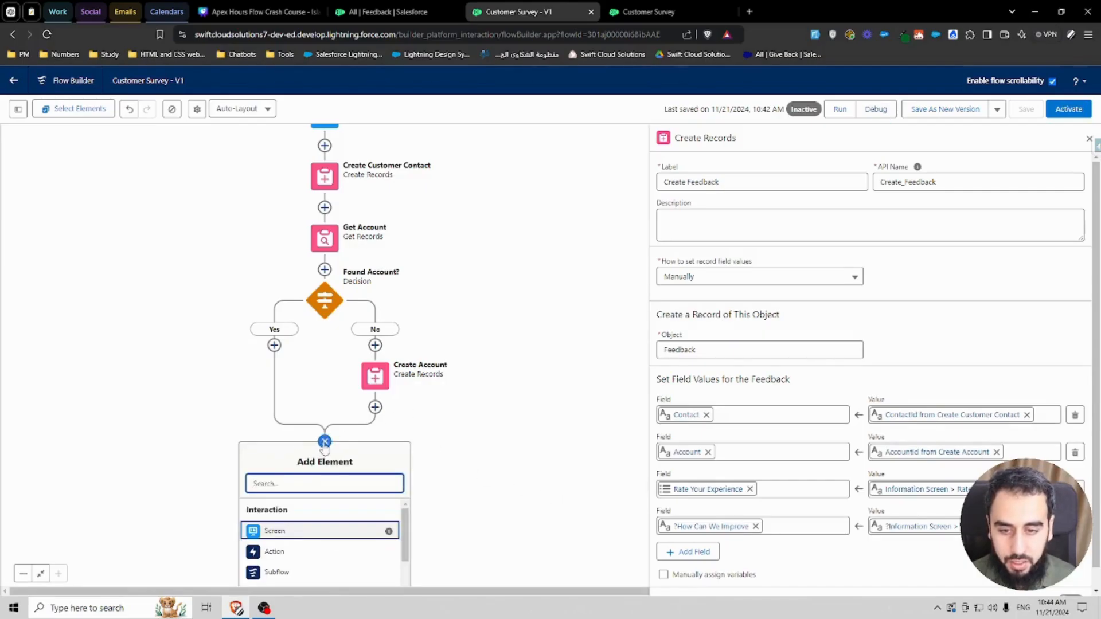
click(325, 441)
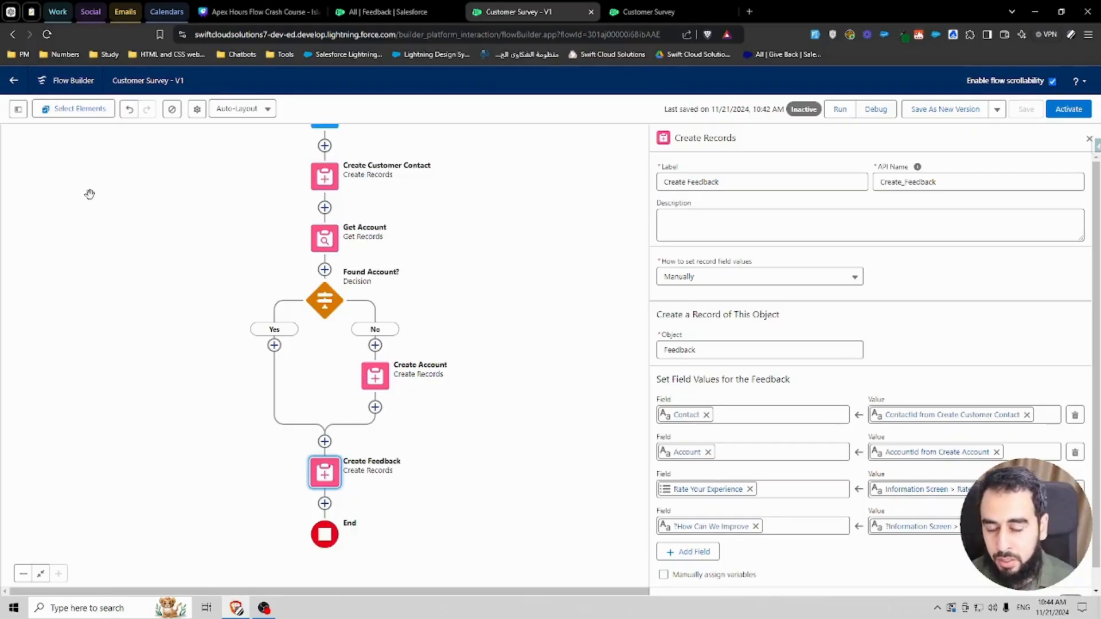
click(17, 108)
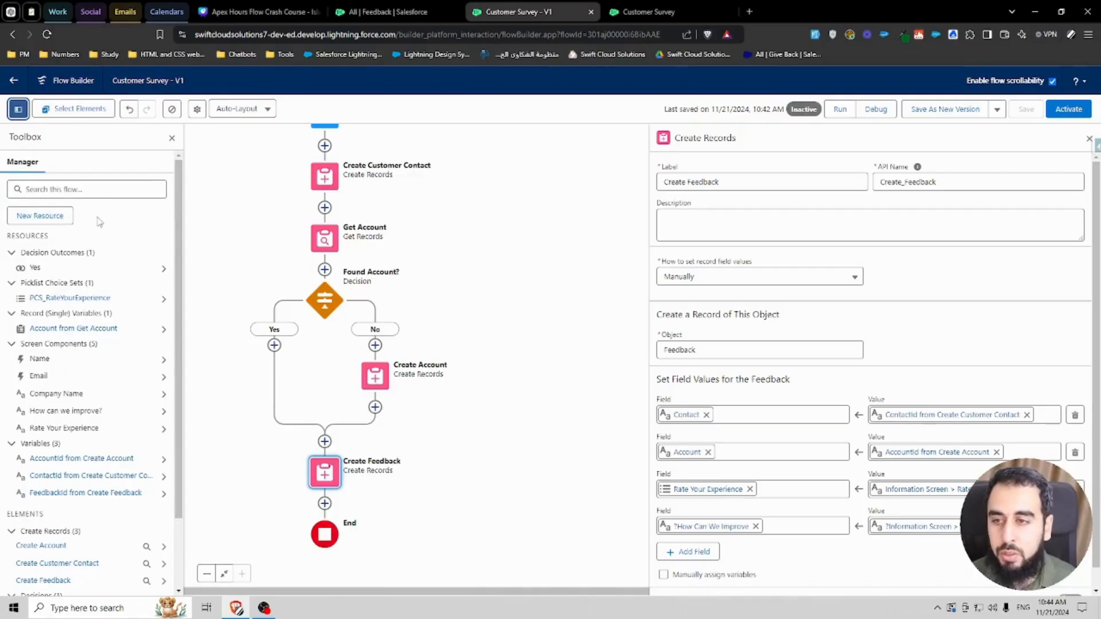
click(53, 216)
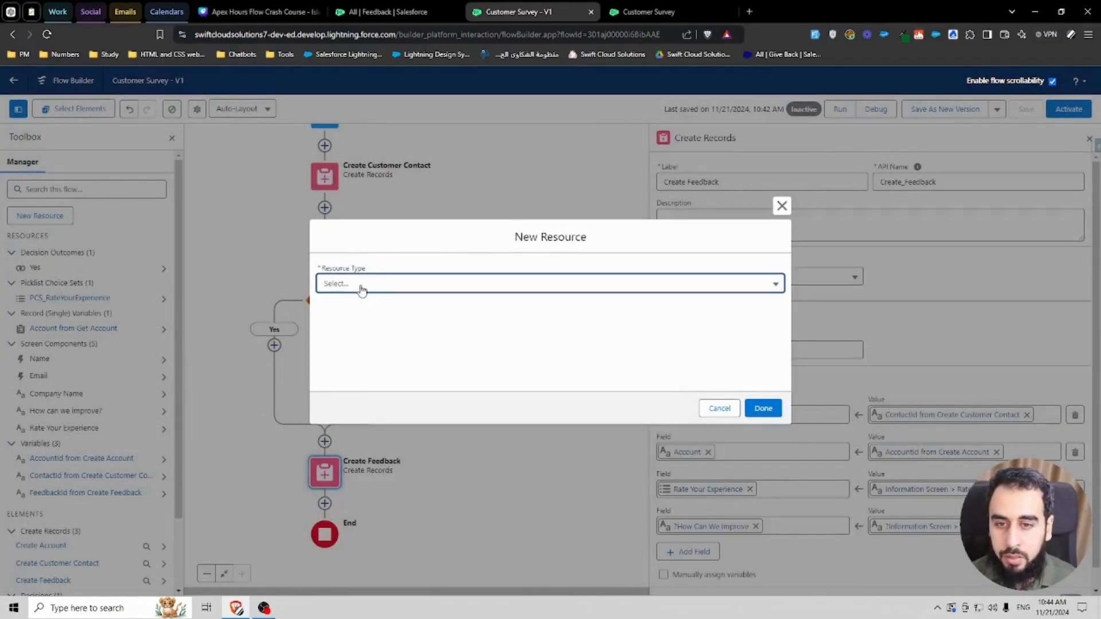
click(359, 287)
click(372, 313)
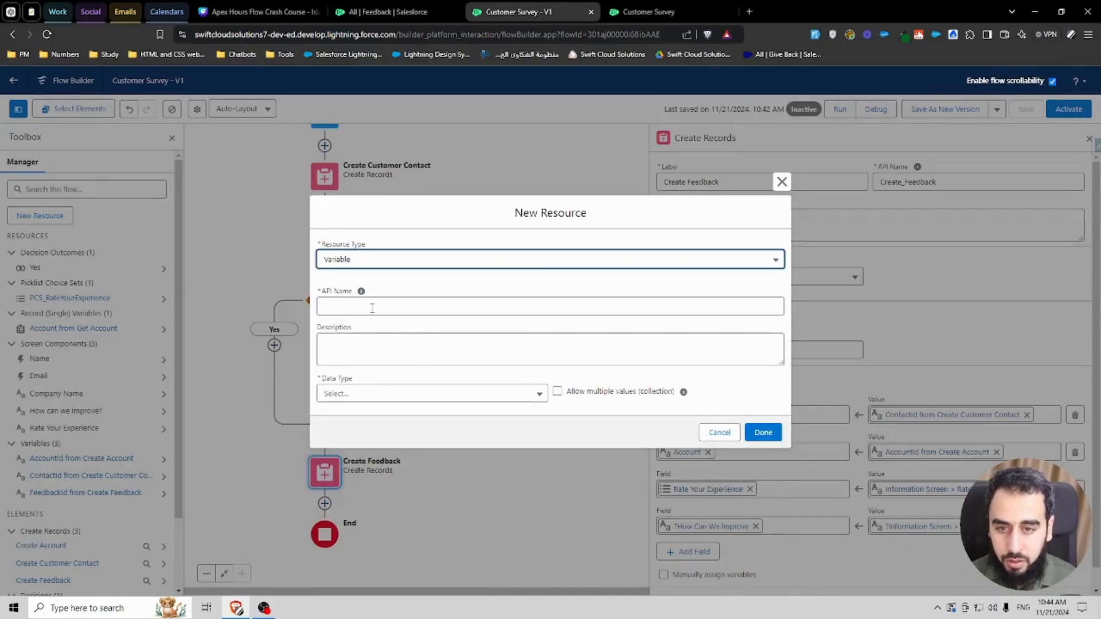
click(372, 308)
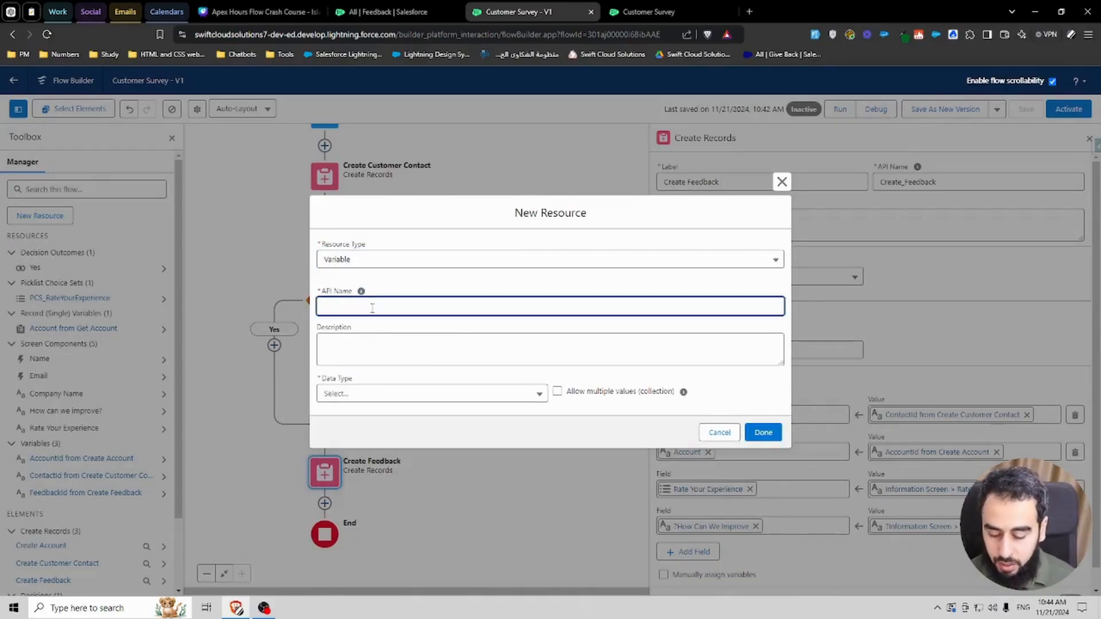
text(TxtVar_AccountID)
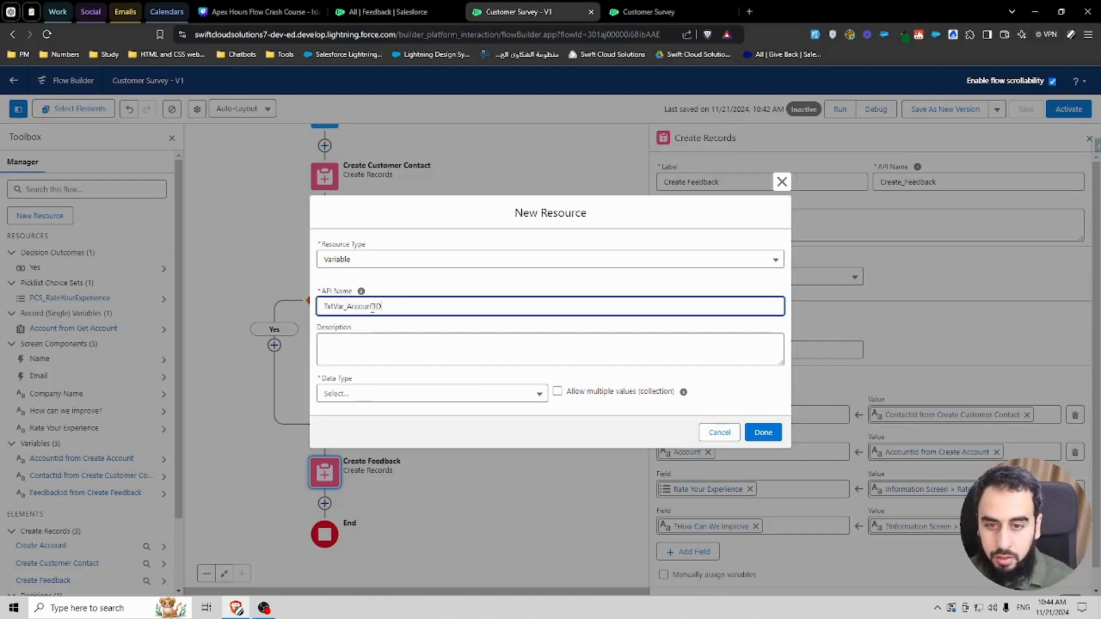
key(ctrl+a)
key(ctrl+c)
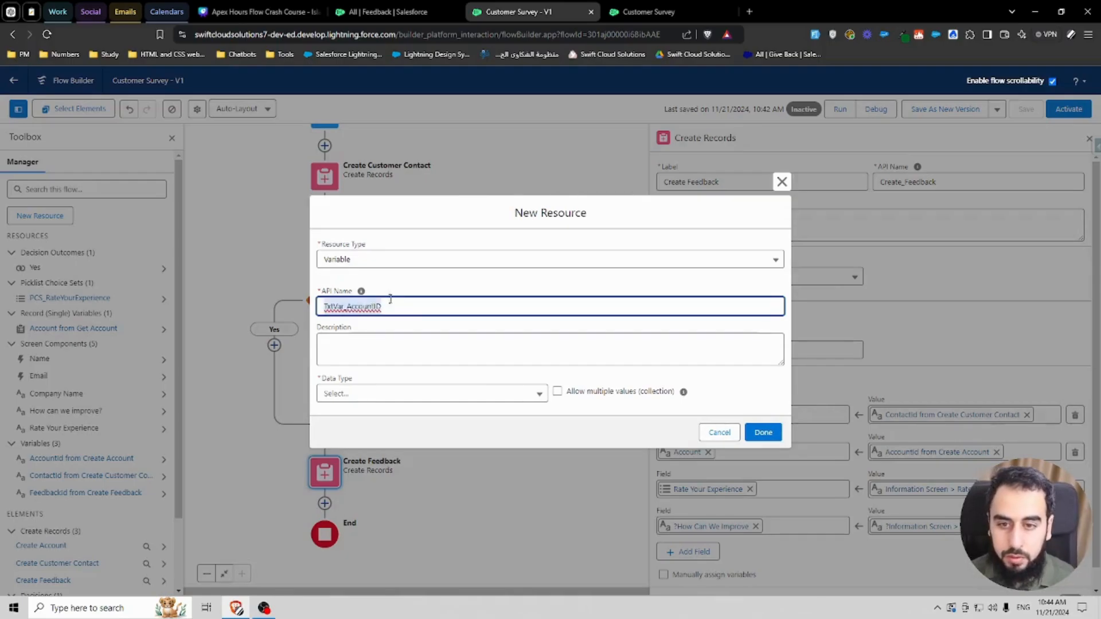
click(398, 327)
click(365, 396)
click(351, 190)
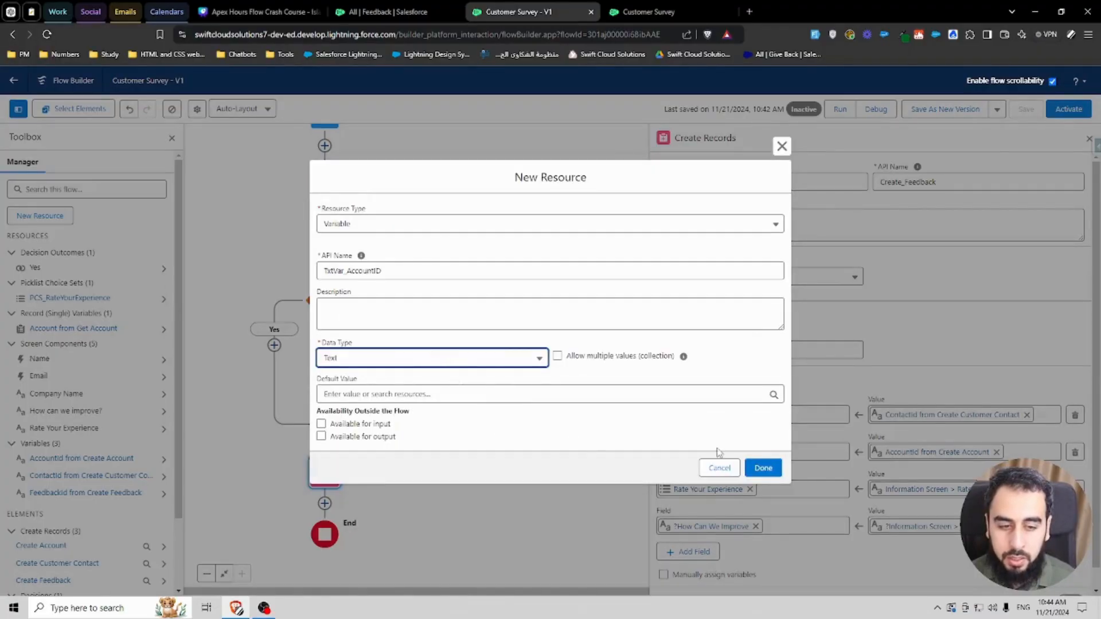
click(757, 468)
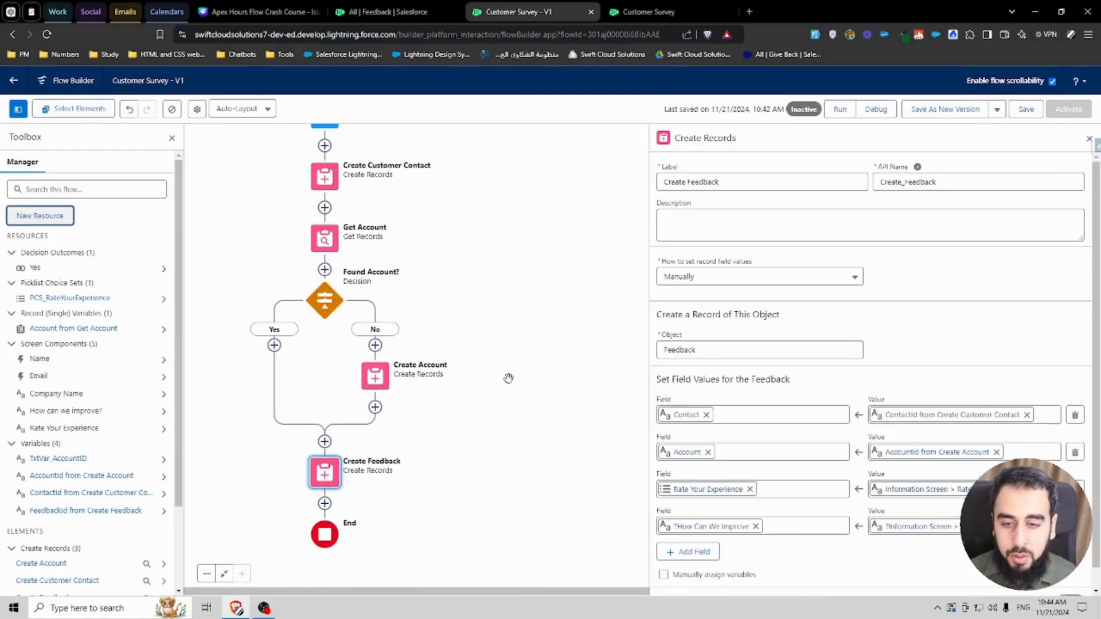
Step: Add an Assignment element labelled Assign Account ID From Create after Create Account on the No branch
drag(498, 376, 513, 358)
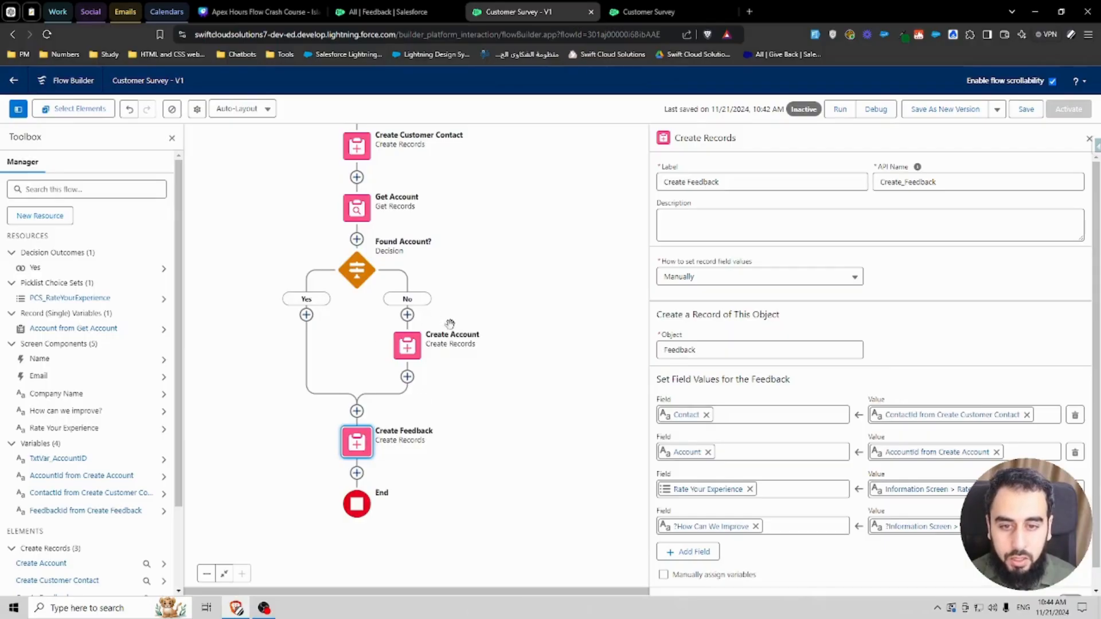
click(407, 376)
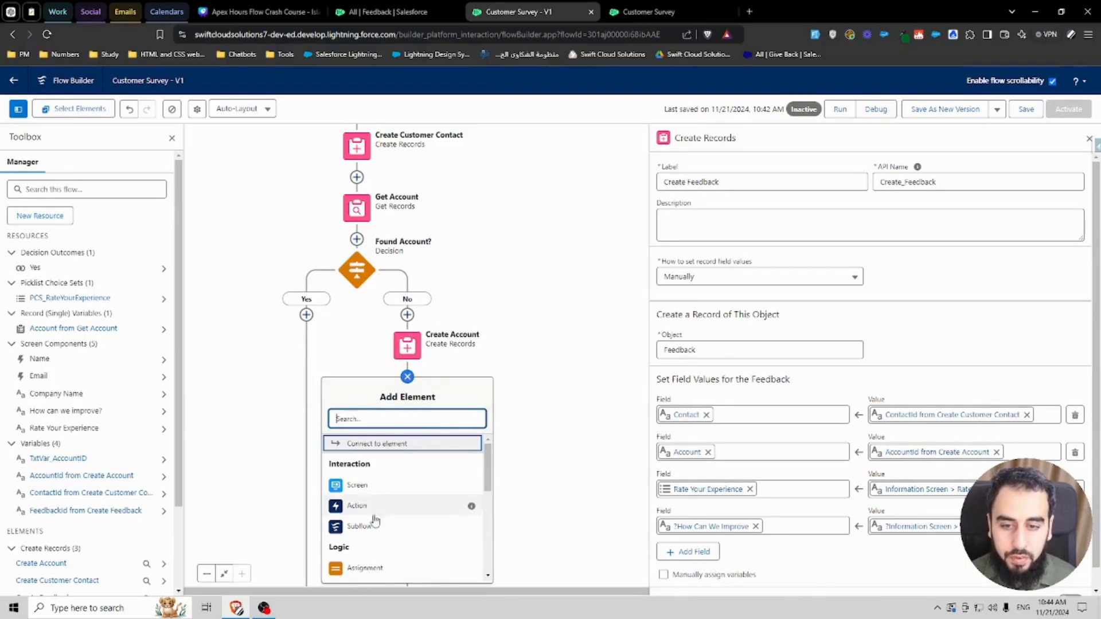
click(380, 569)
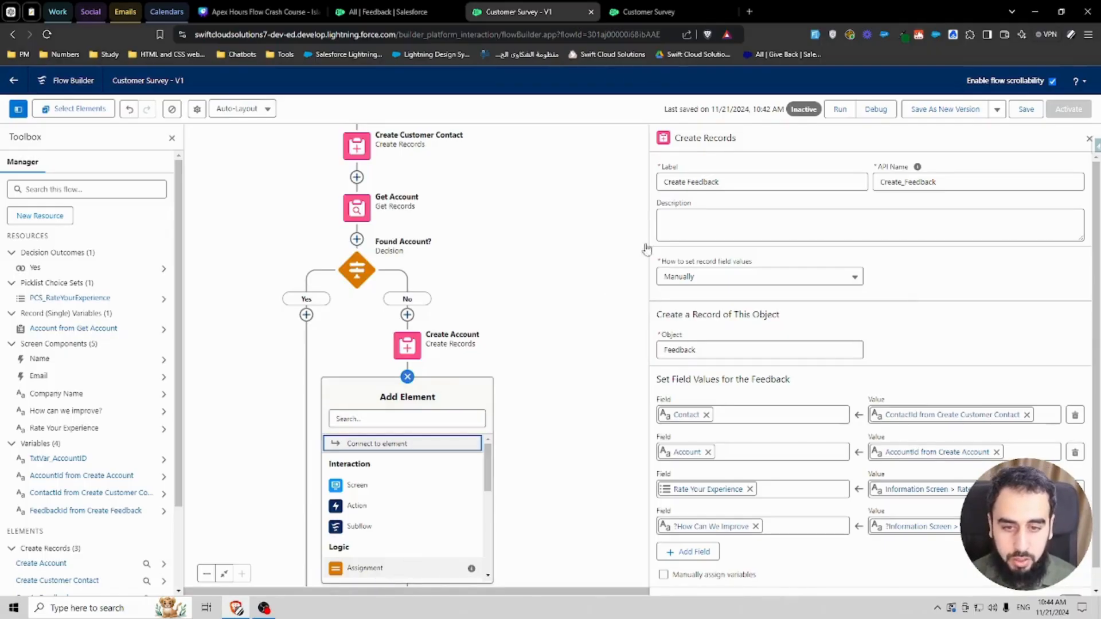
text(Assign Account ID From Create)
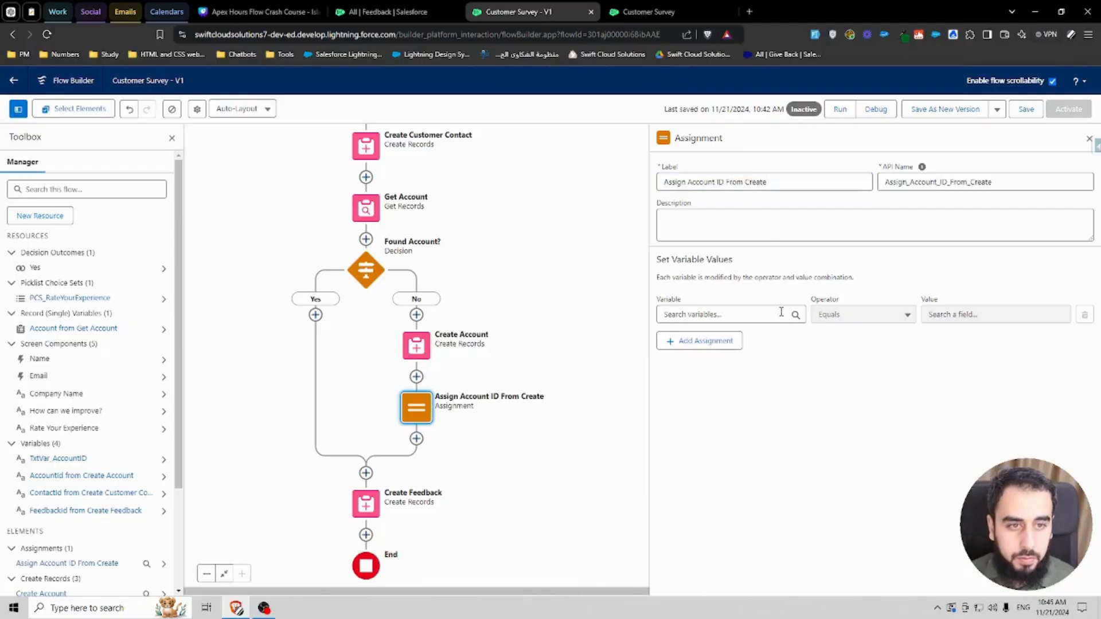
Step: Set the assignment so TxtVar_AccountID equals AccountId from Create Account
click(728, 314)
key(ctrl+v)
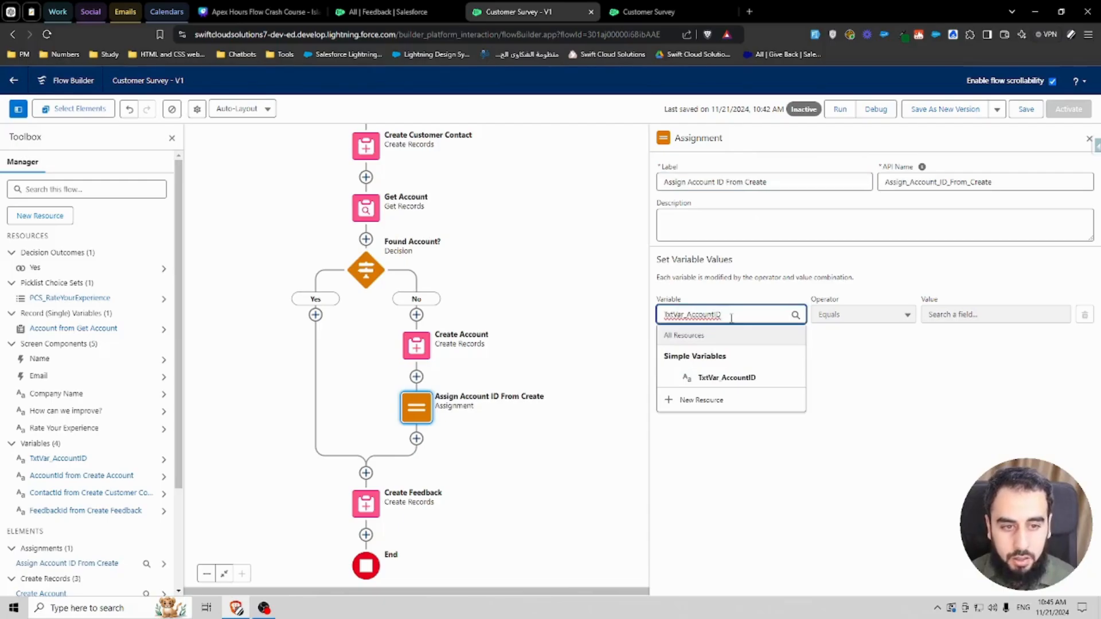
click(743, 379)
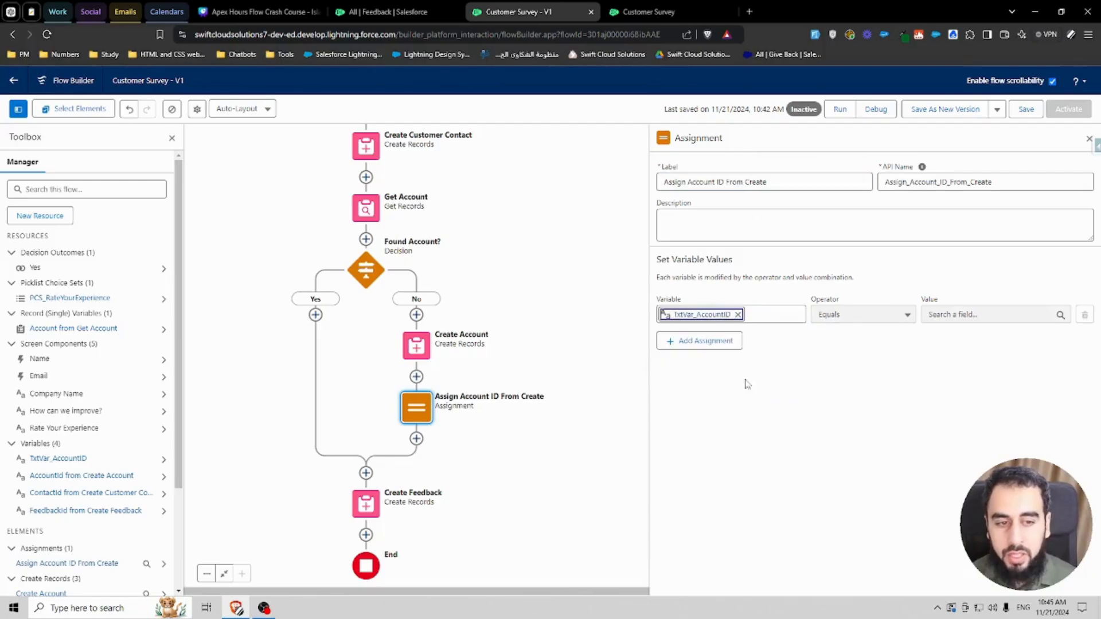
click(953, 311)
text(creat)
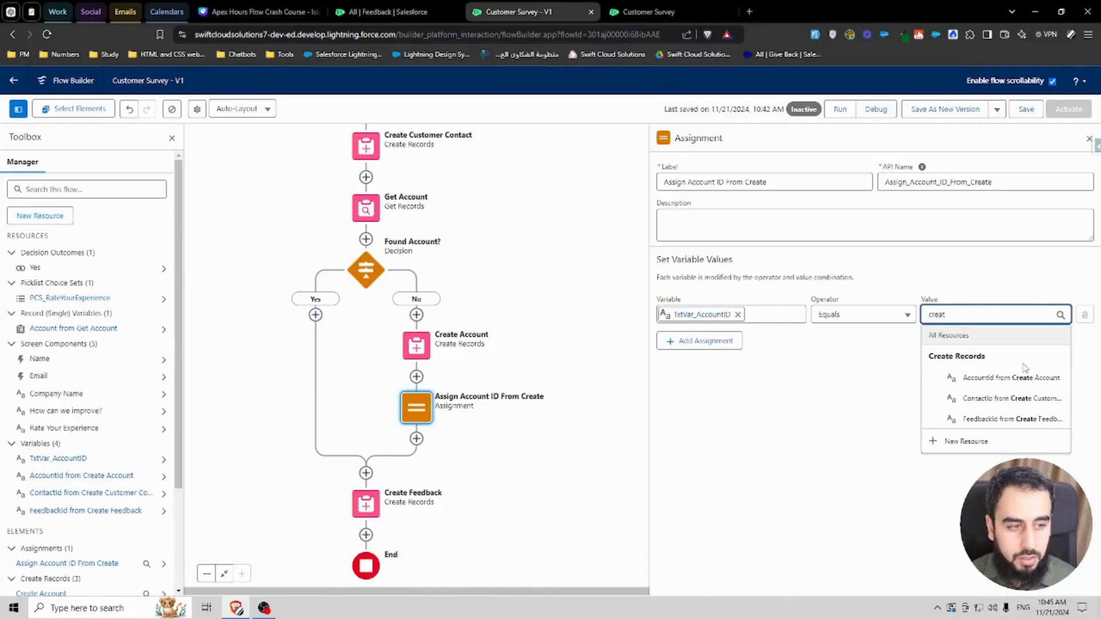
click(984, 378)
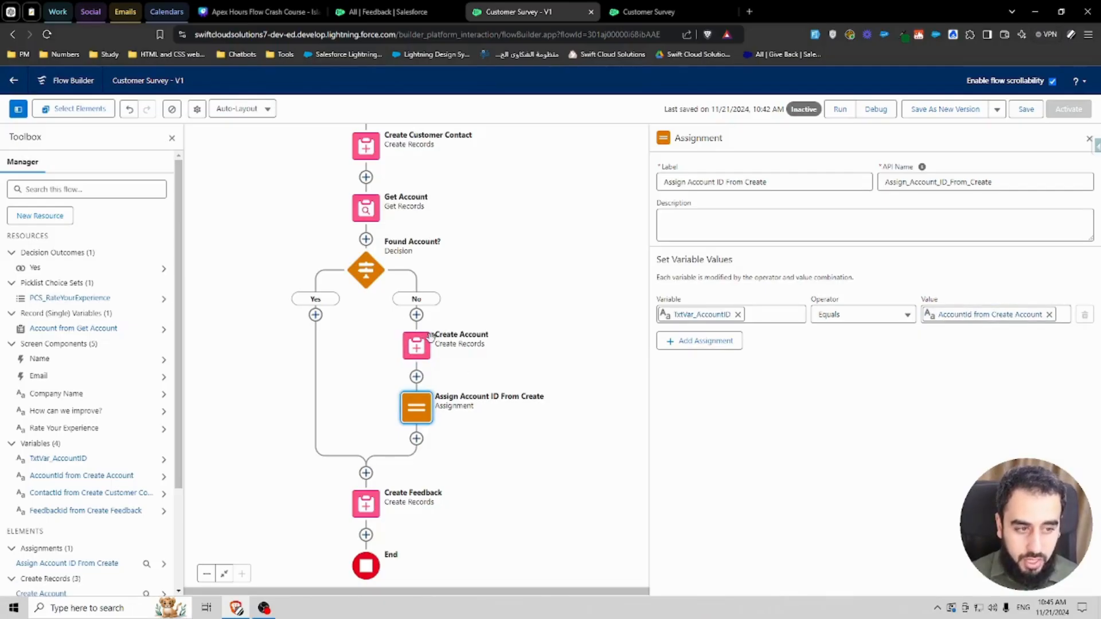
Step: Copy the Assign Account ID From Create element and paste it onto the Yes branch
click(411, 406)
click(366, 453)
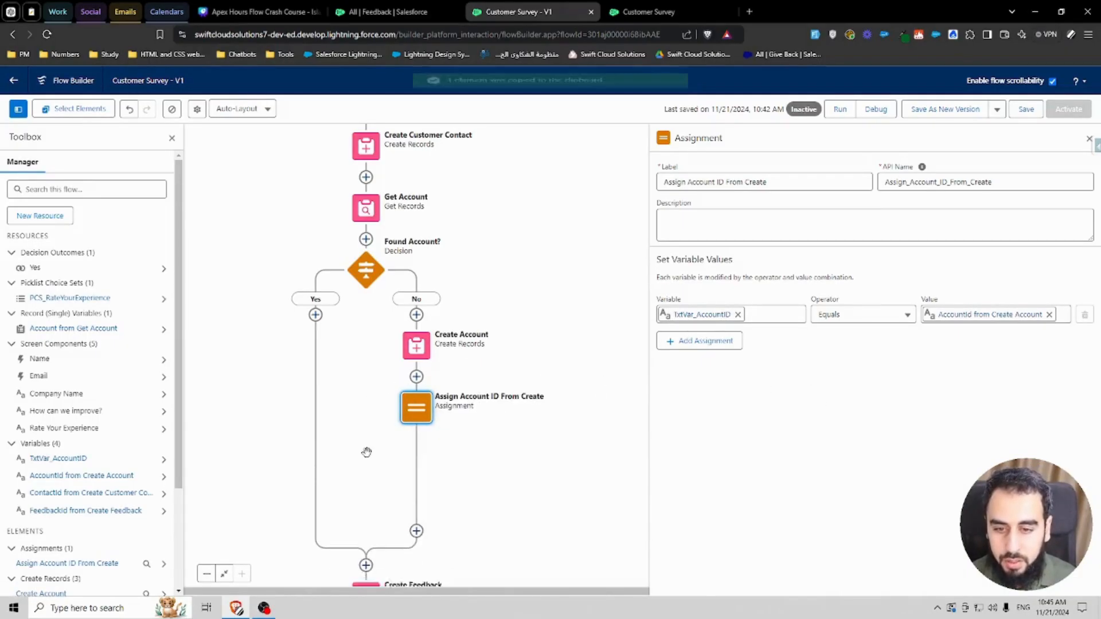
click(316, 315)
click(285, 400)
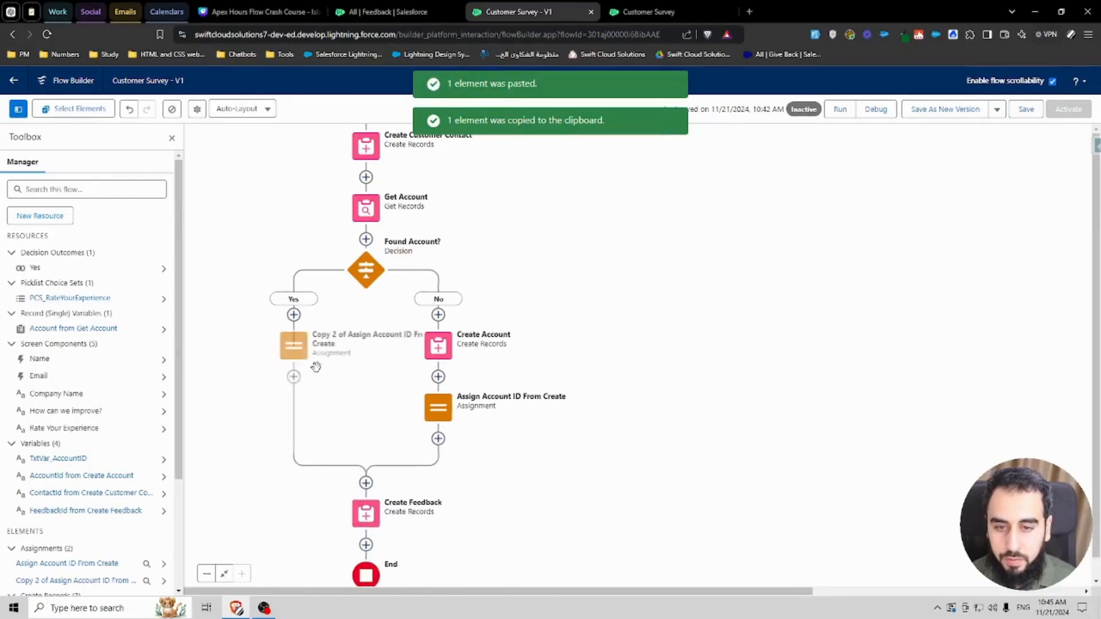
click(293, 354)
Step: Rename the pasted assignment's label to Assign Account ID From Get and its API name to Assign_Account_ID_From_Get
drag(703, 182, 658, 187)
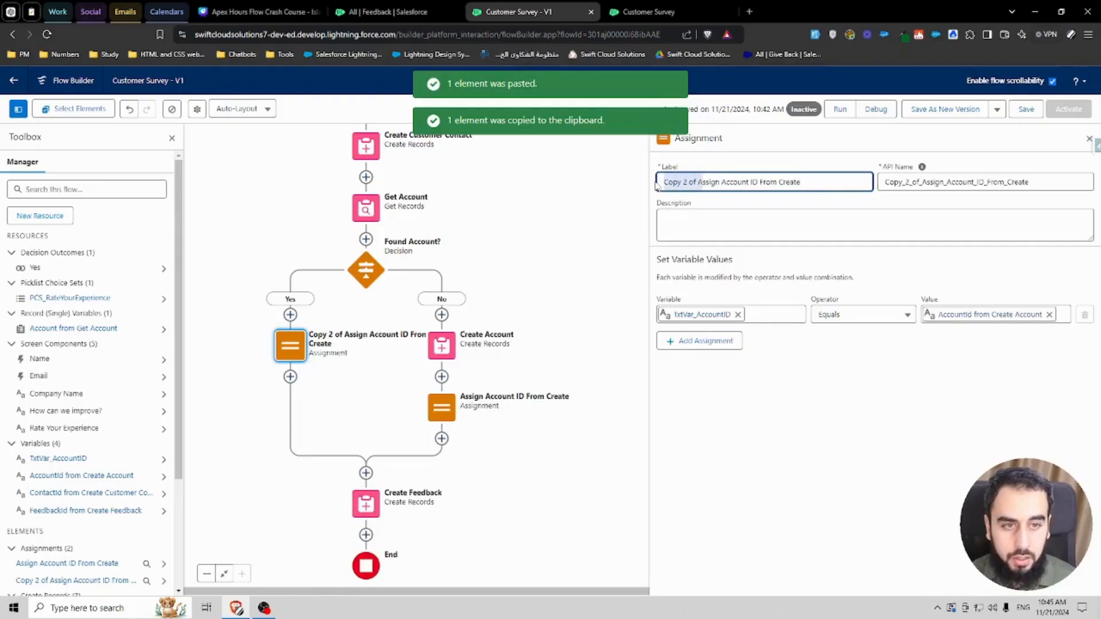
key(BackSpace)
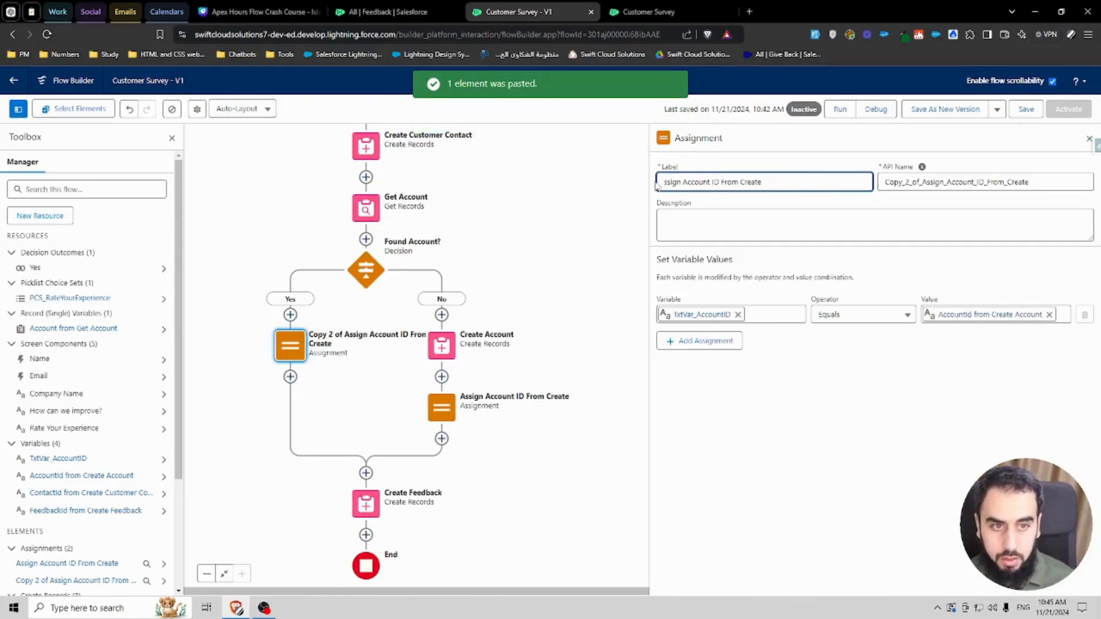
drag(745, 182, 792, 182)
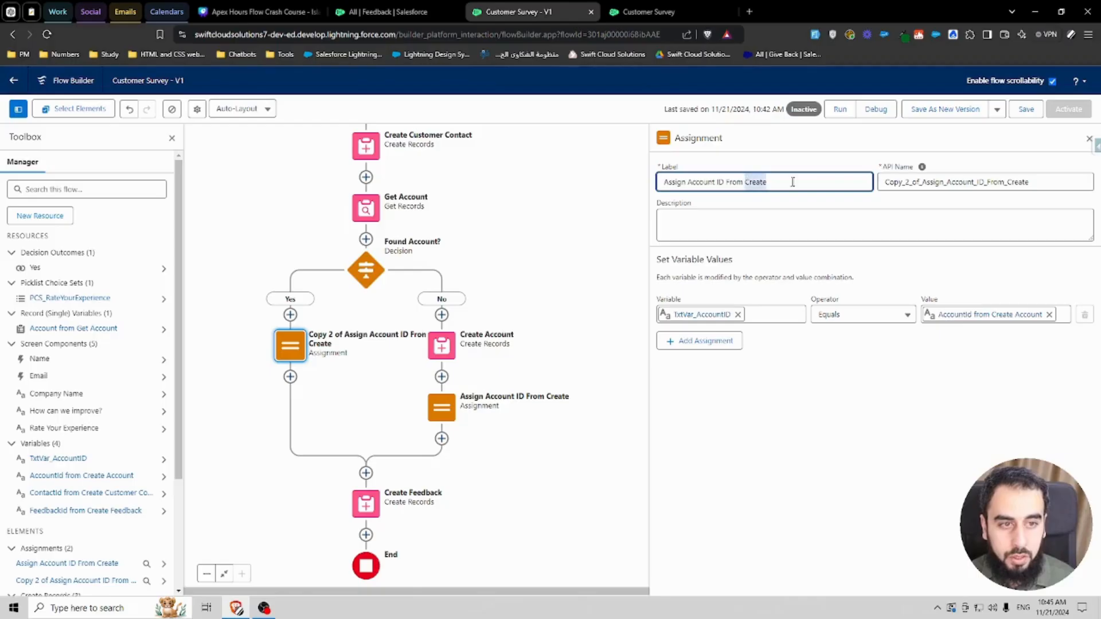
text(Get)
double_click(928, 180)
key(BackSpace)
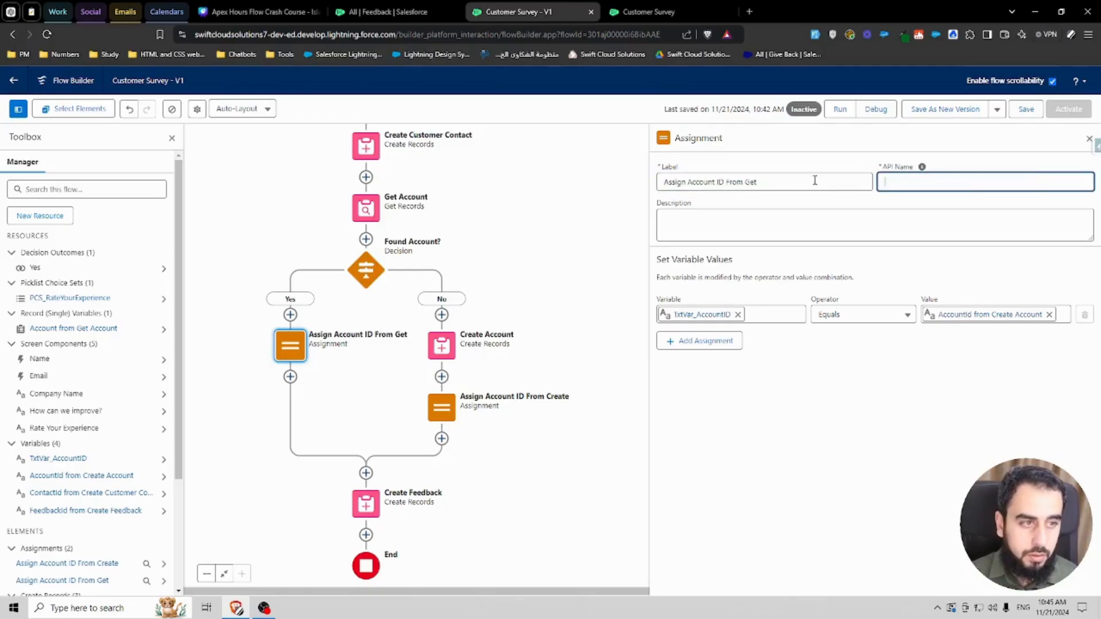
click(815, 180)
click(907, 181)
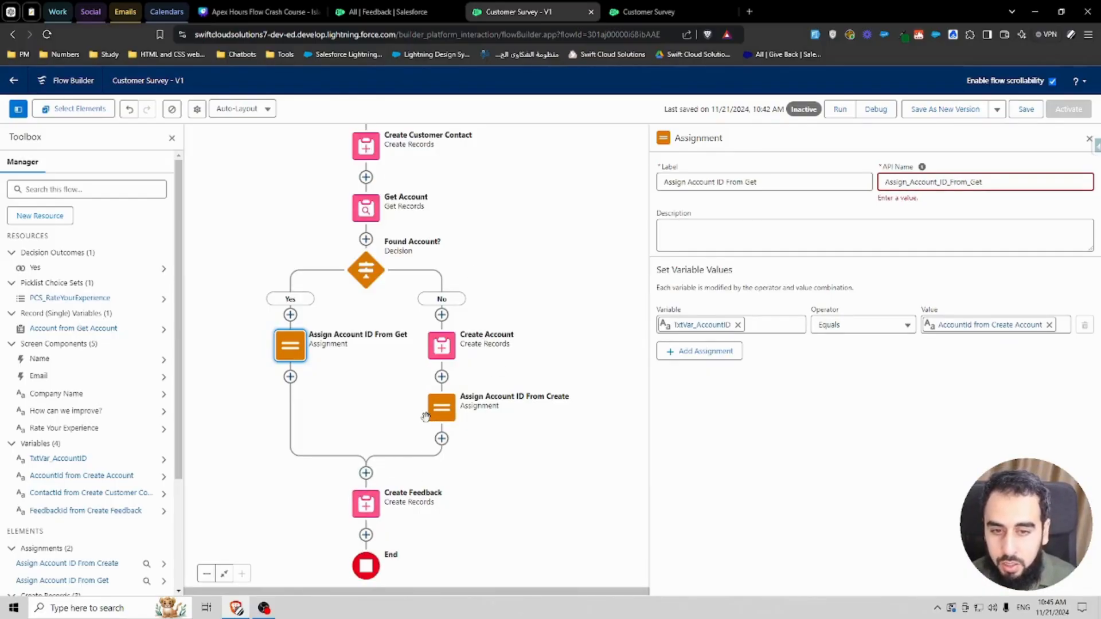
click(905, 180)
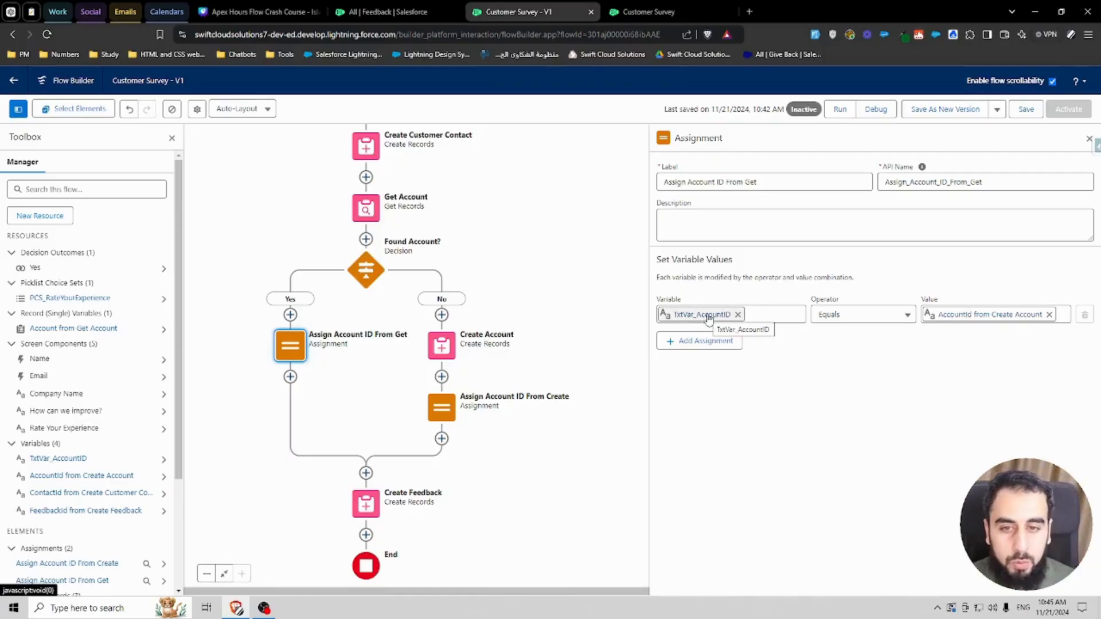
Step: Set the Yes-branch assignment's value to Account ID from Account from Get Account
click(1049, 314)
text(get)
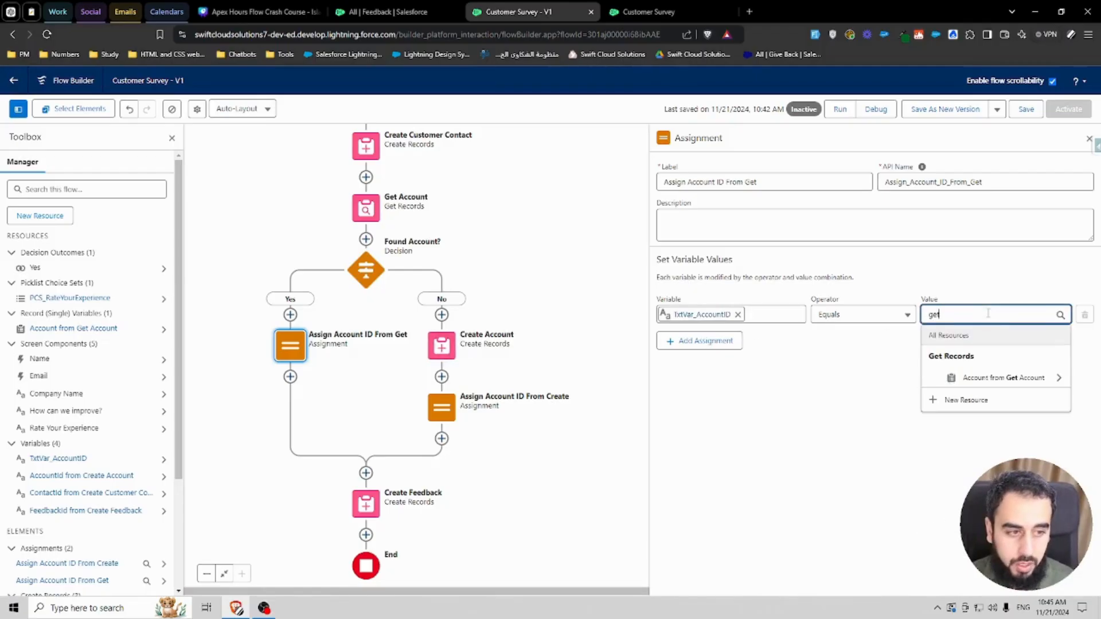
click(983, 378)
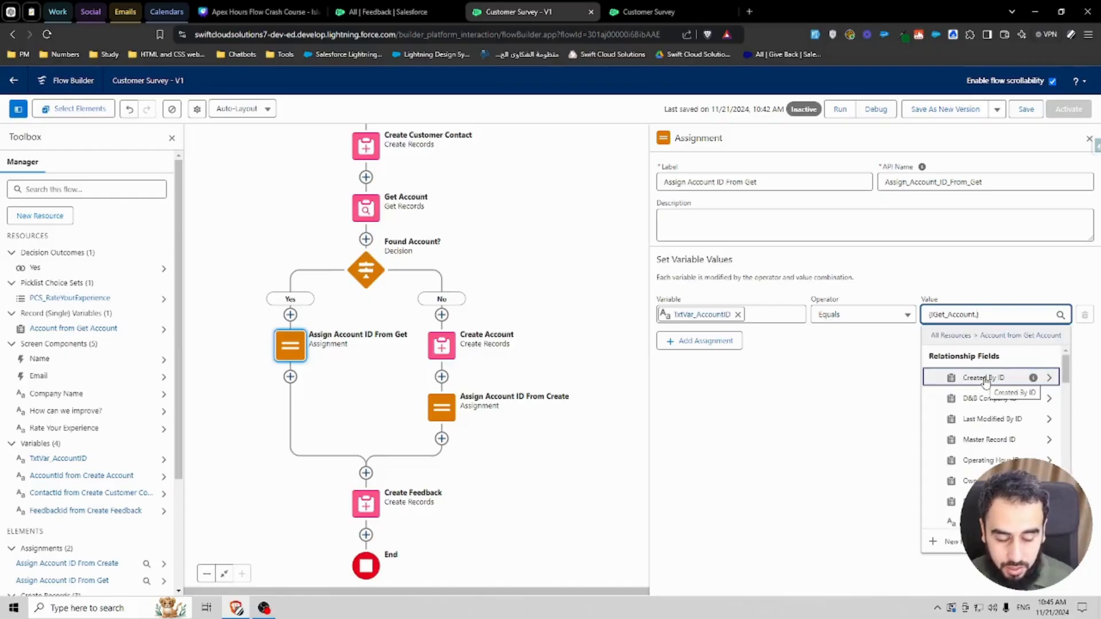
text(account id)
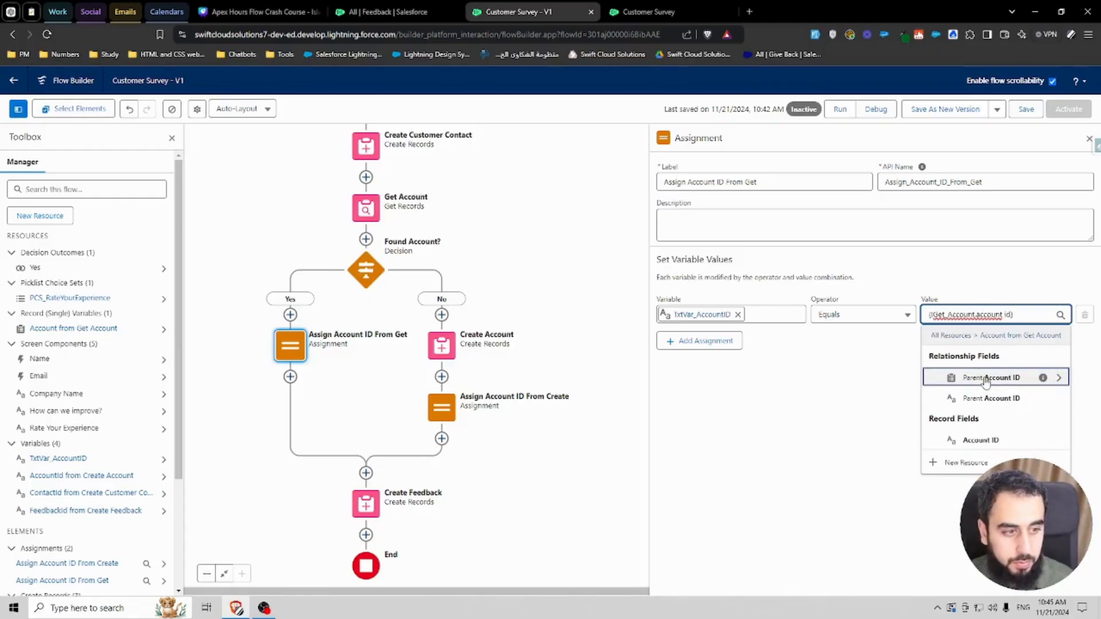
click(986, 439)
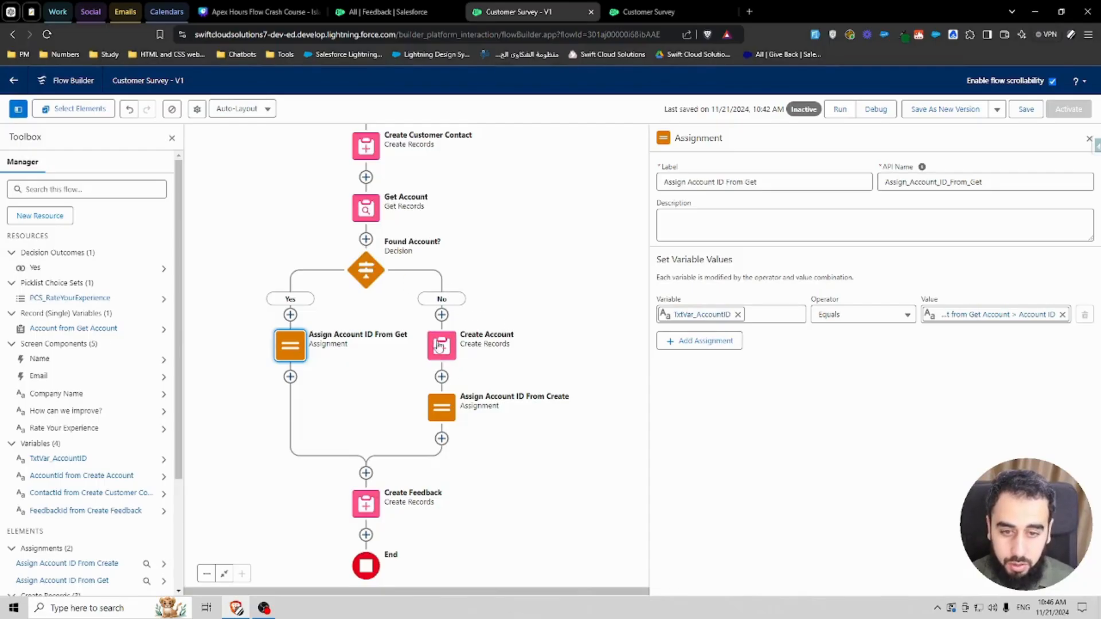
Step: Open the Create Feedback element to review its field values
click(441, 407)
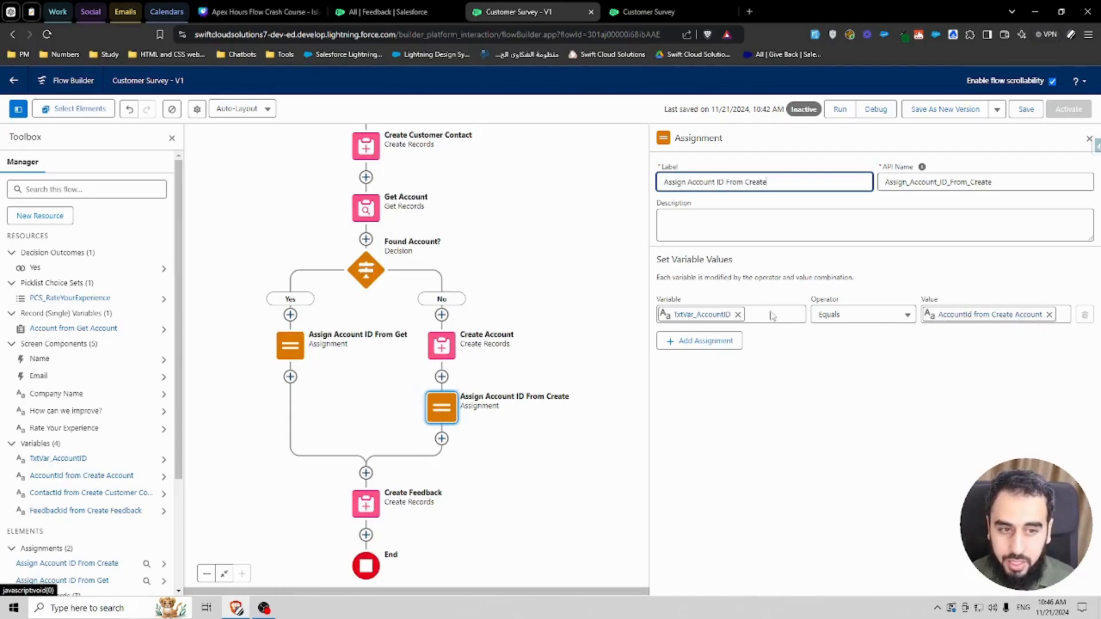
click(387, 471)
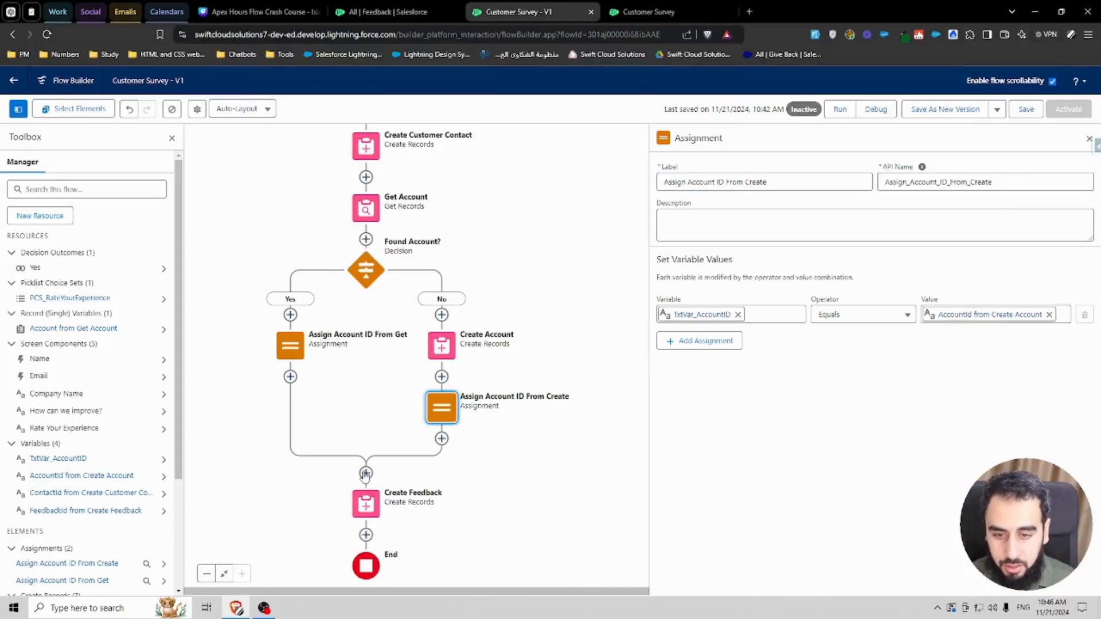
click(365, 473)
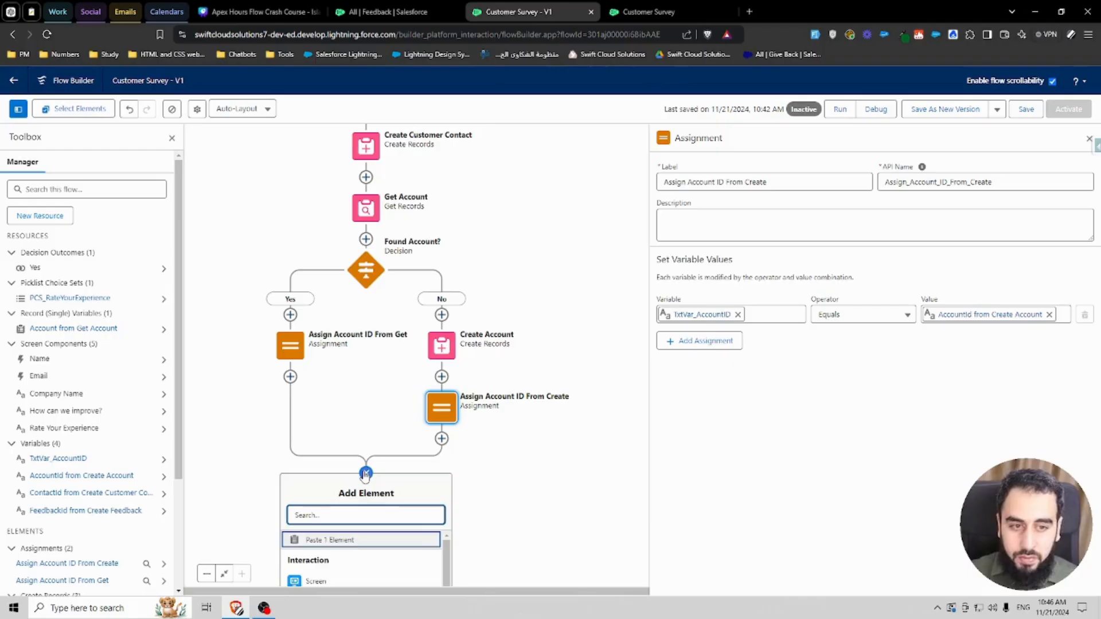
click(365, 475)
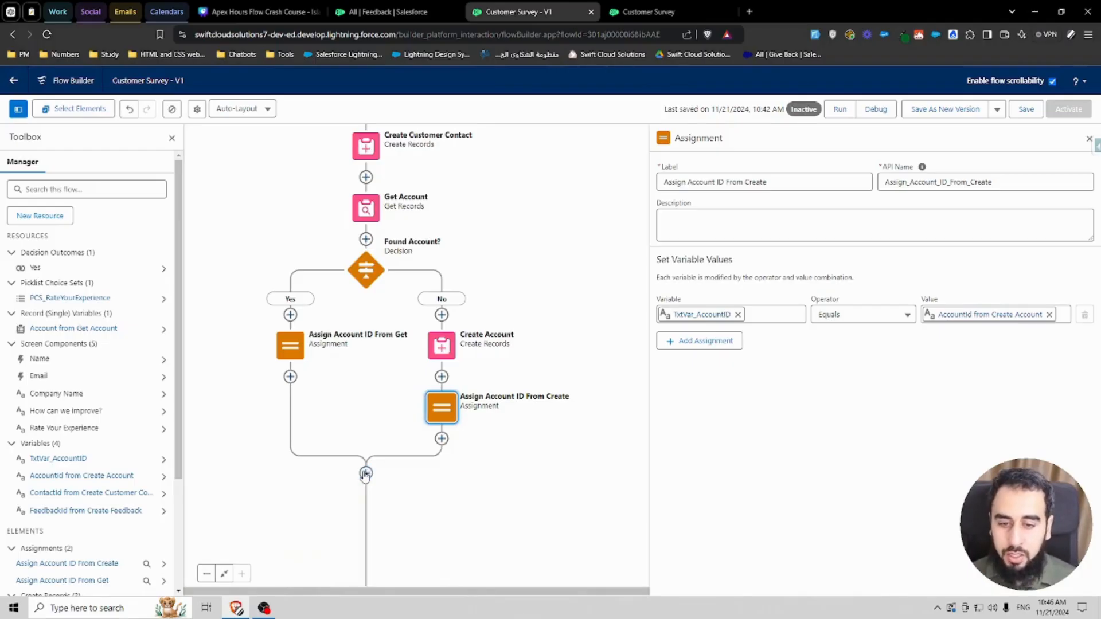
double_click(366, 506)
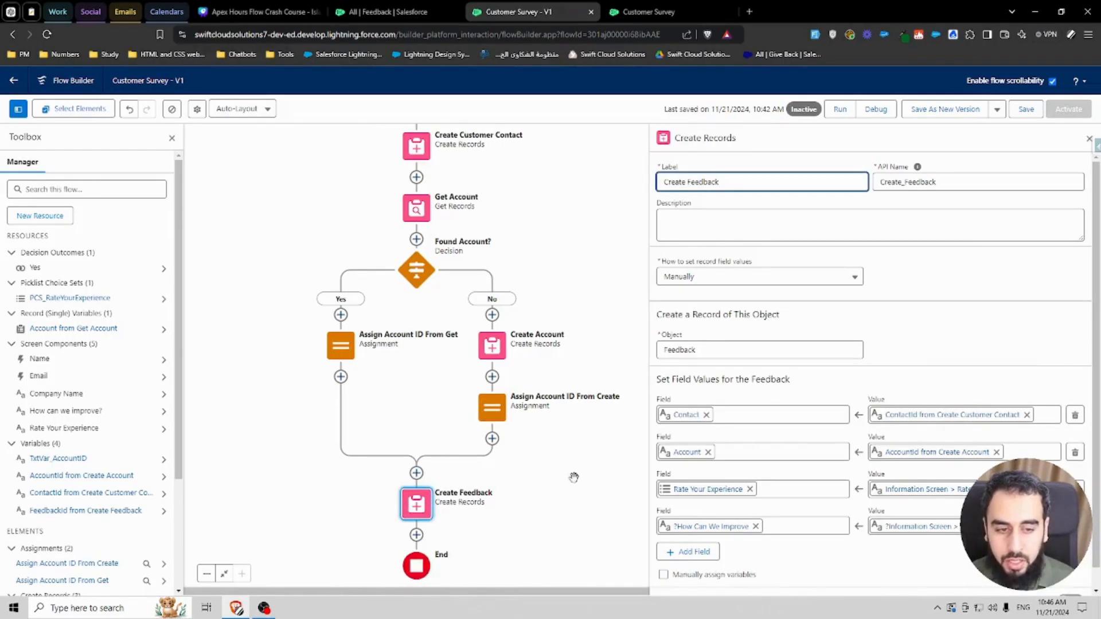
Step: Set the Create Feedback element's Account value to TxtVar_AccountID and save the flow
click(997, 453)
text(txtva)
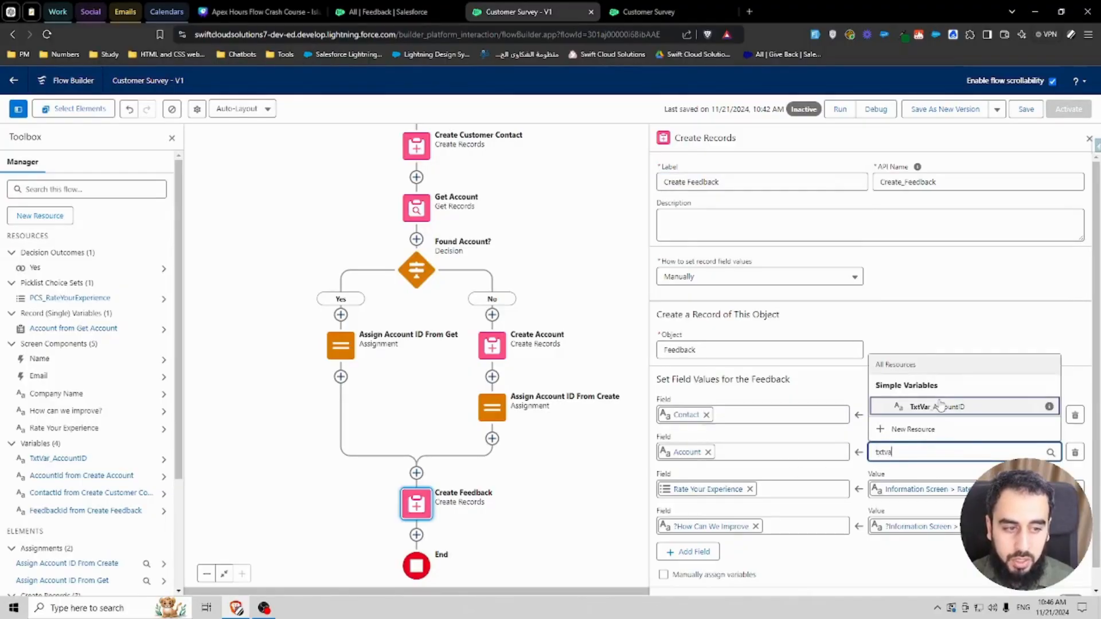
click(941, 404)
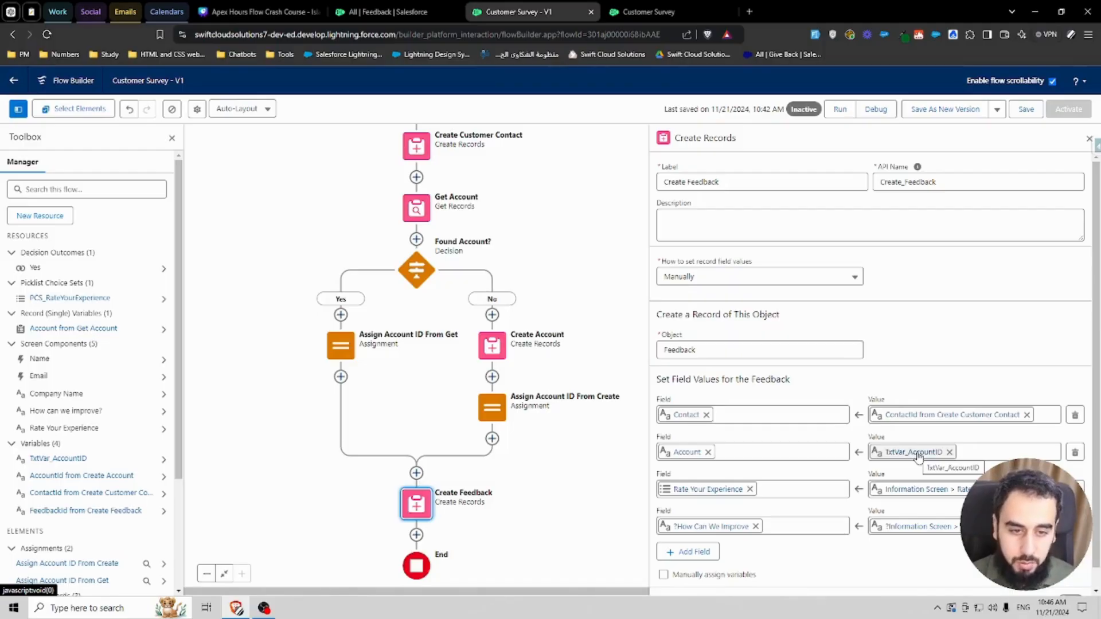
click(1026, 111)
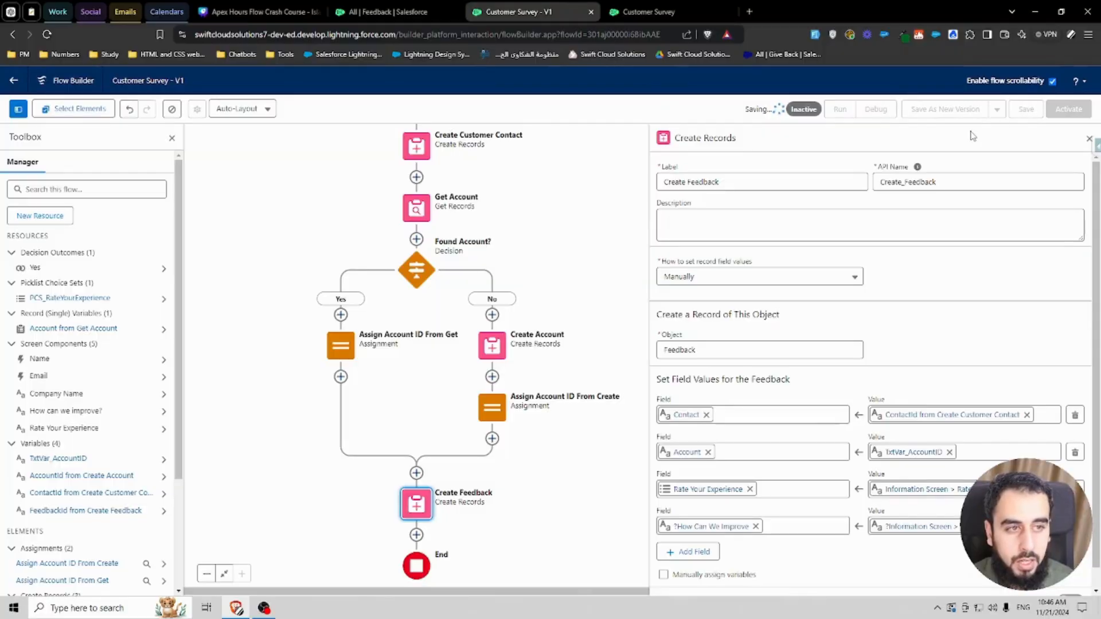
Step: Debug the flow with sample contact details, company name Solis Robles Associates, and an improvement comment, then finish it
click(875, 109)
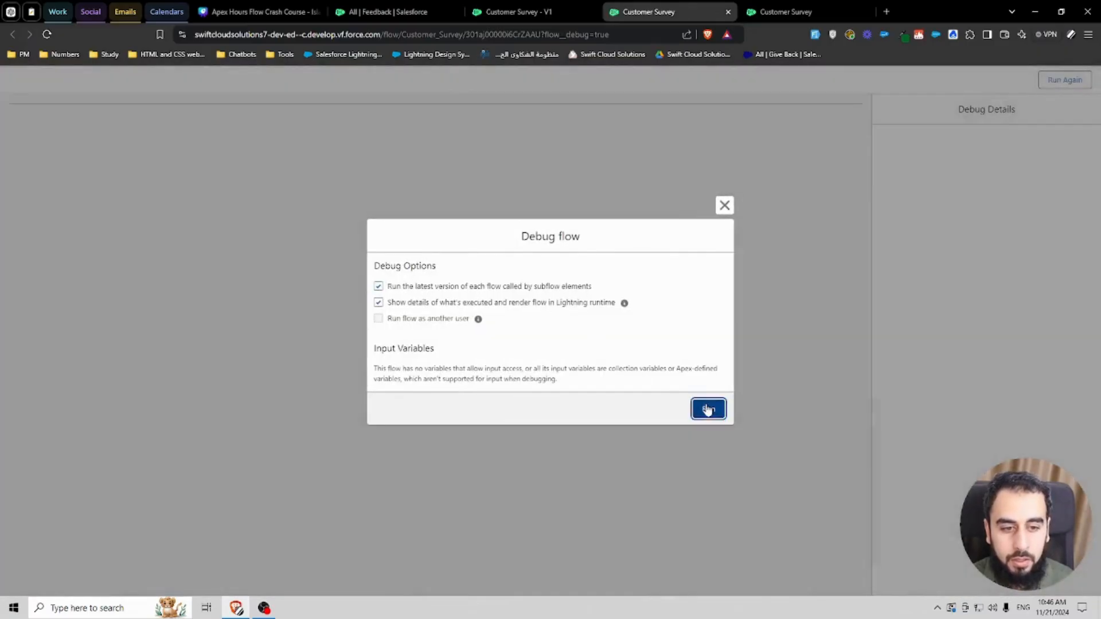
click(708, 409)
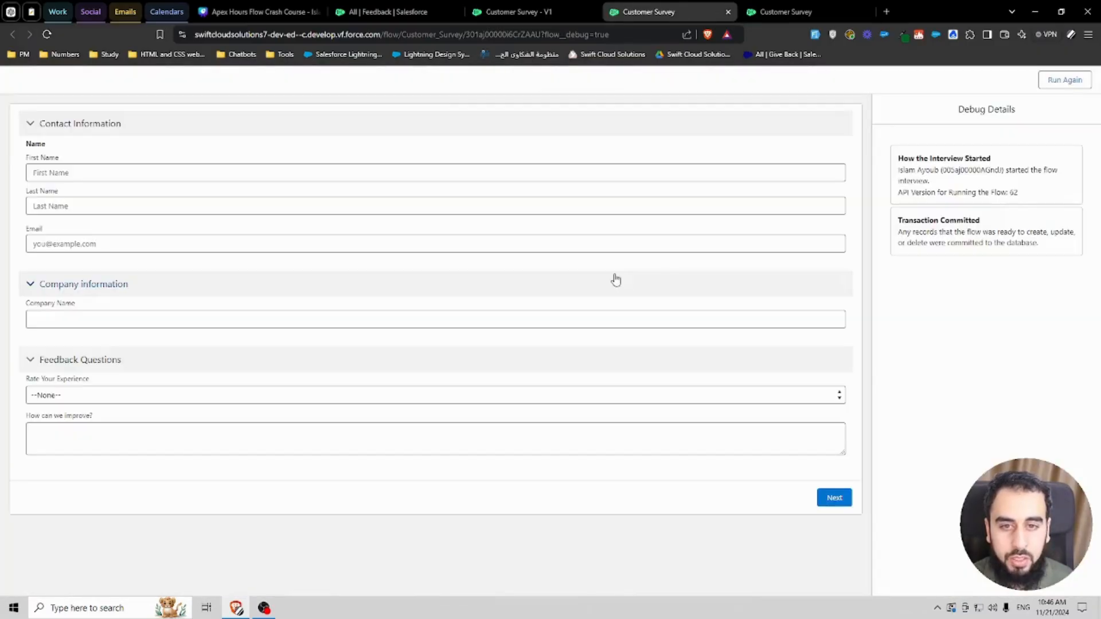
click(811, 34)
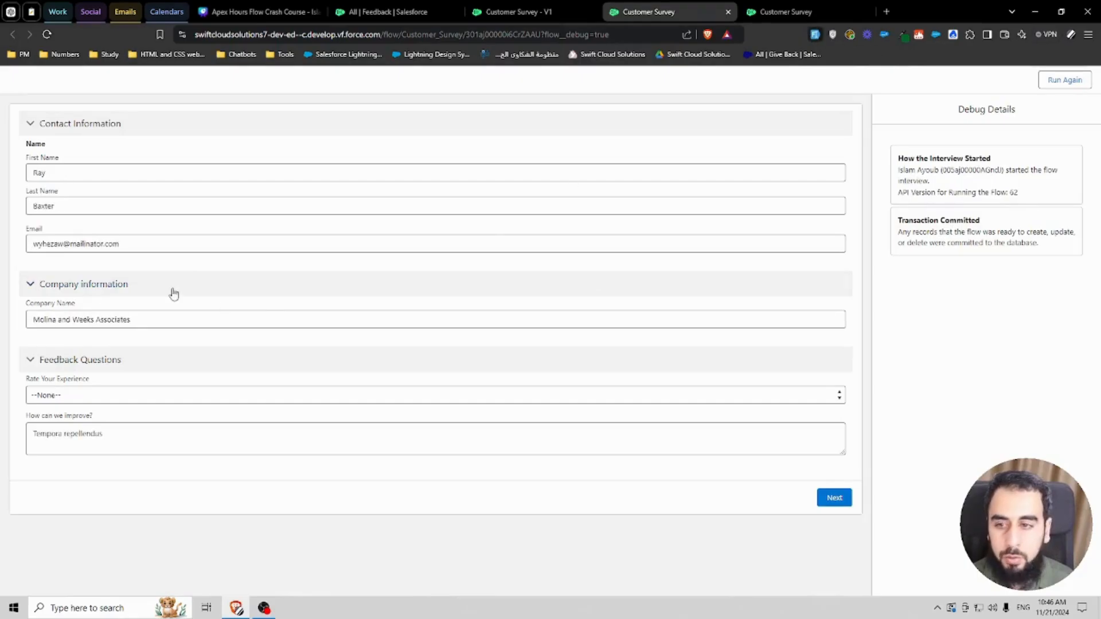
triple_click(133, 320)
key(super+v)
click(147, 397)
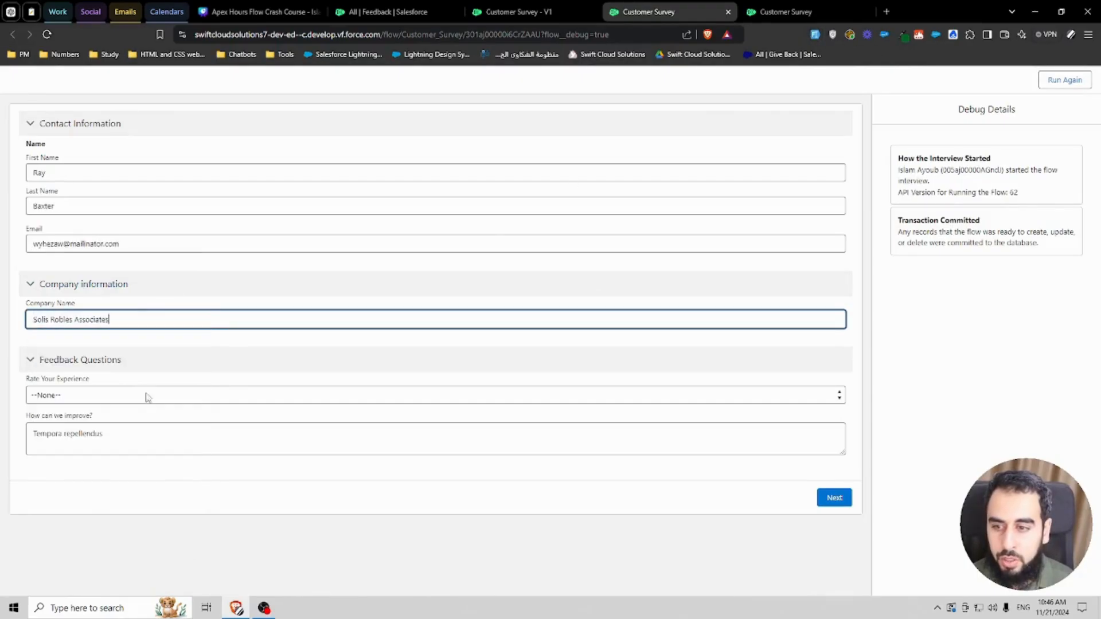
click(832, 497)
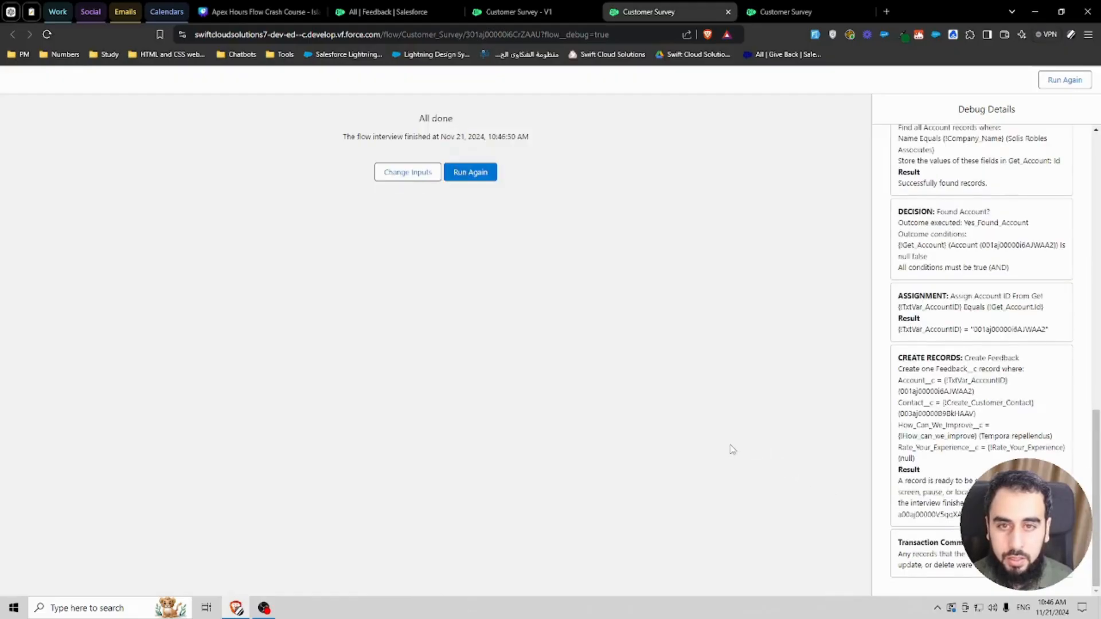
Step: Refresh the All Feedback list view to inspect the new record's Account and Contact
click(395, 11)
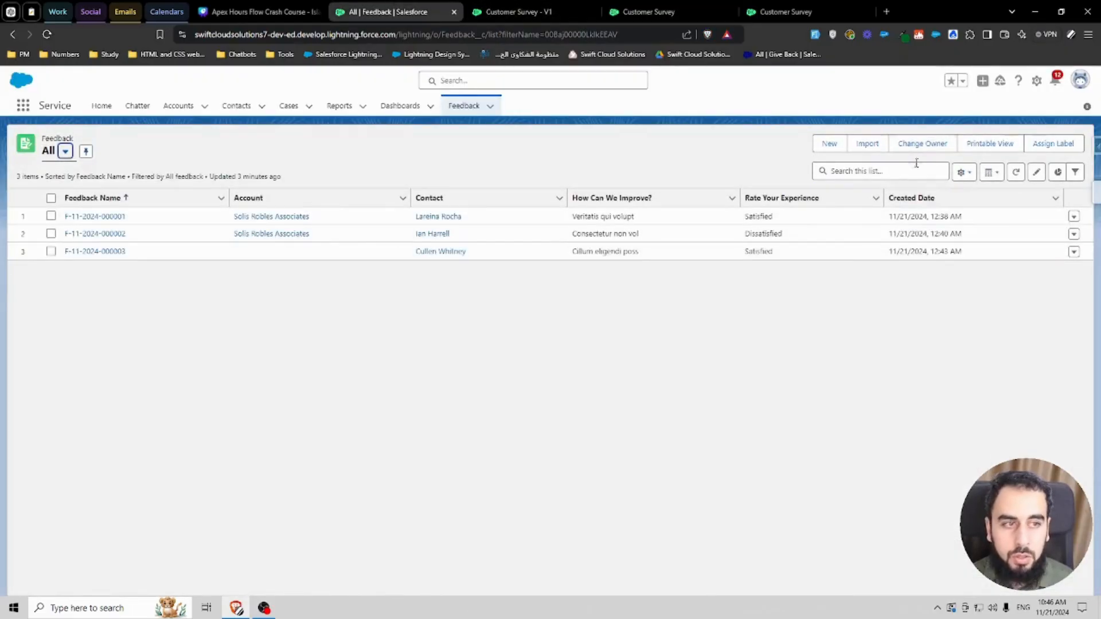
click(1015, 173)
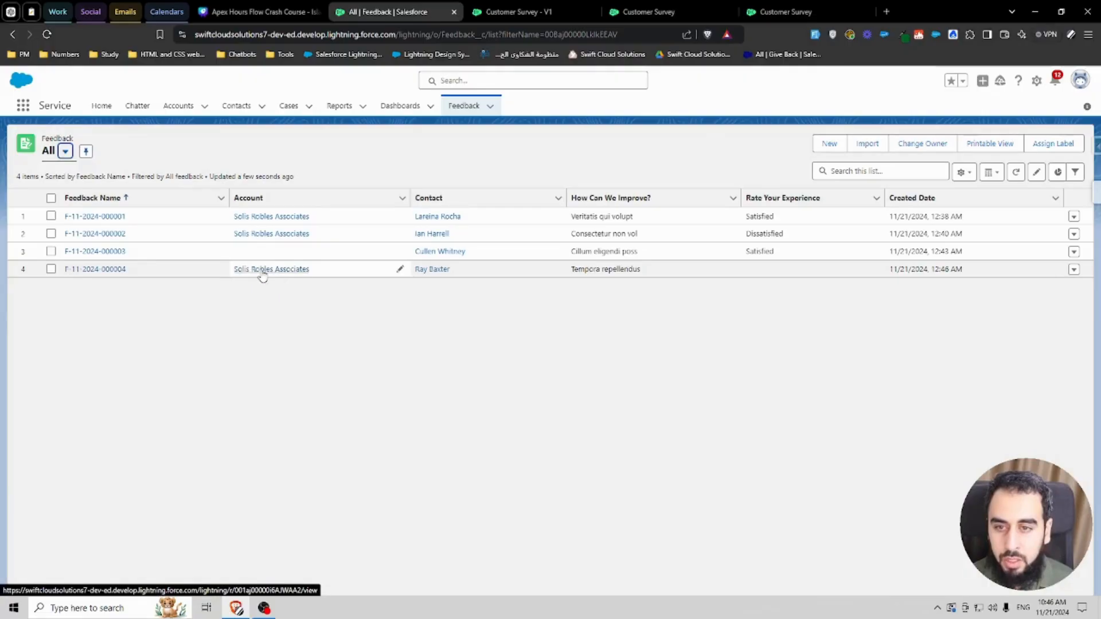
Step: Open the Information Screen in the flow to review its Contact Information and Company Information sections
click(549, 7)
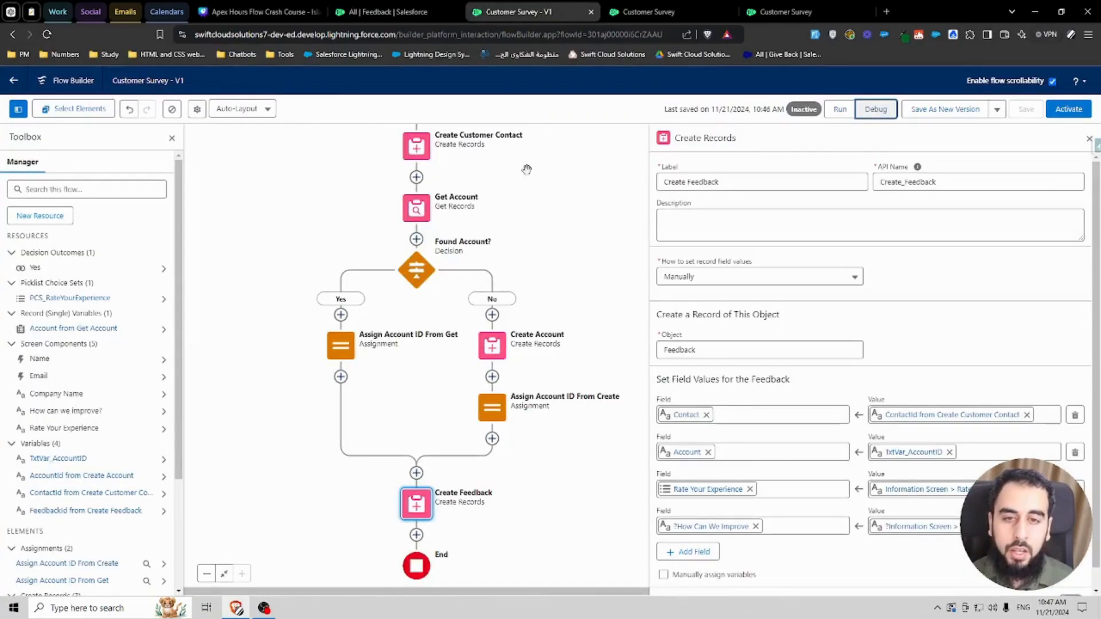
click(1088, 138)
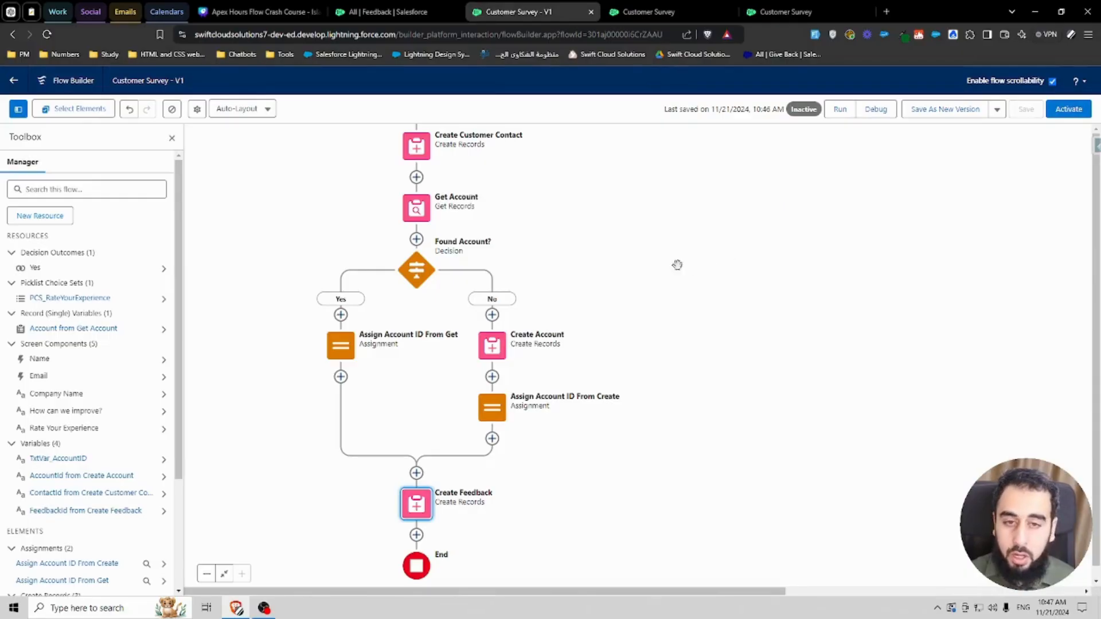
drag(638, 246, 640, 307)
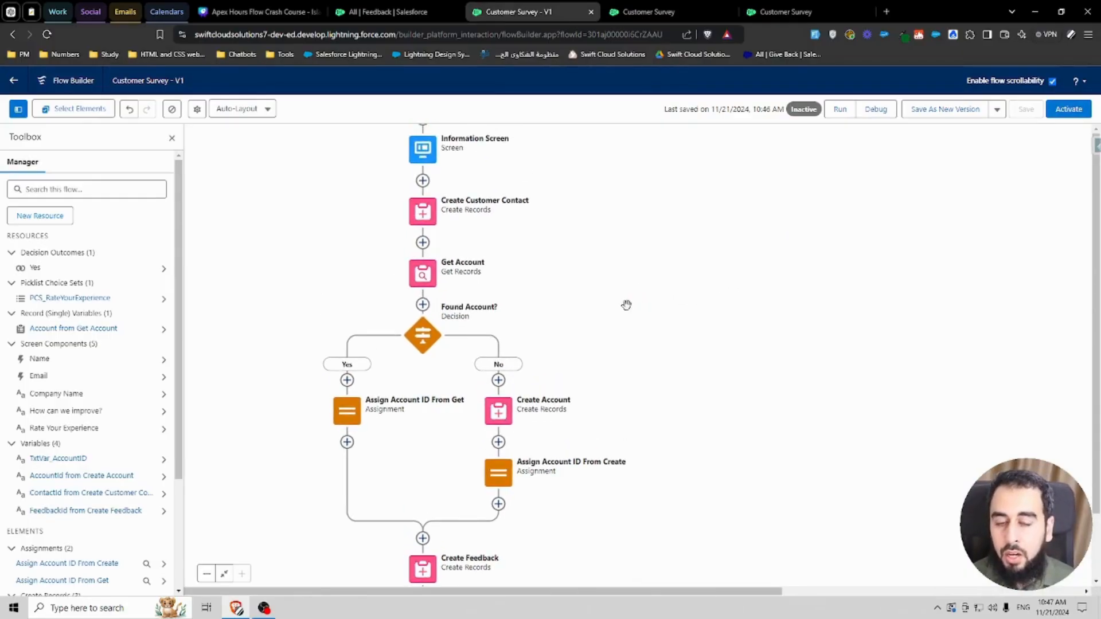
drag(582, 277, 580, 320)
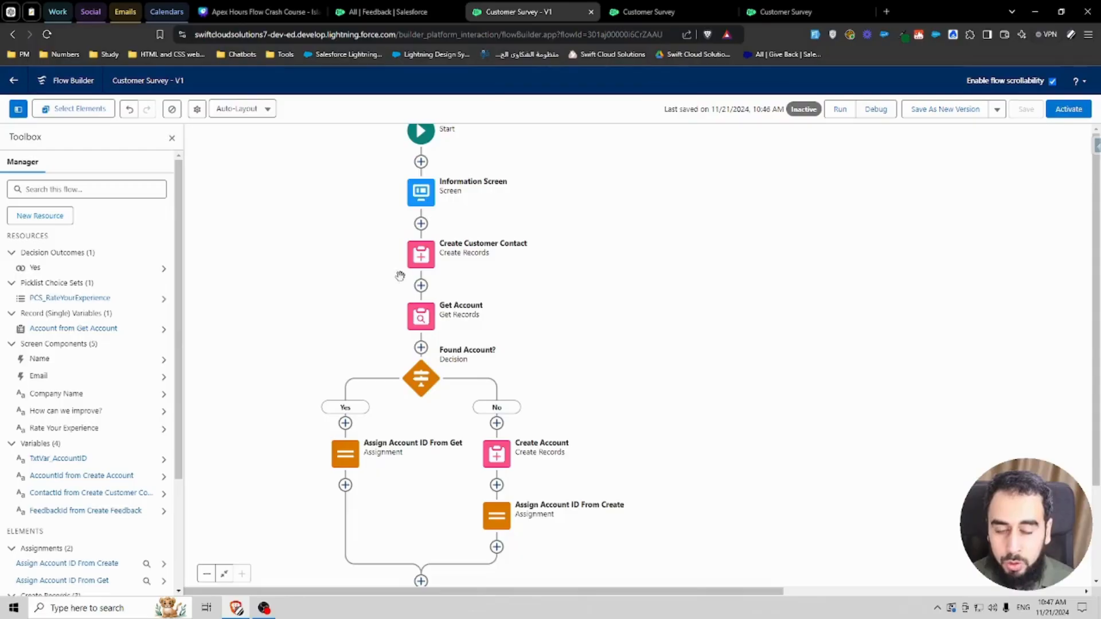
drag(620, 378, 590, 349)
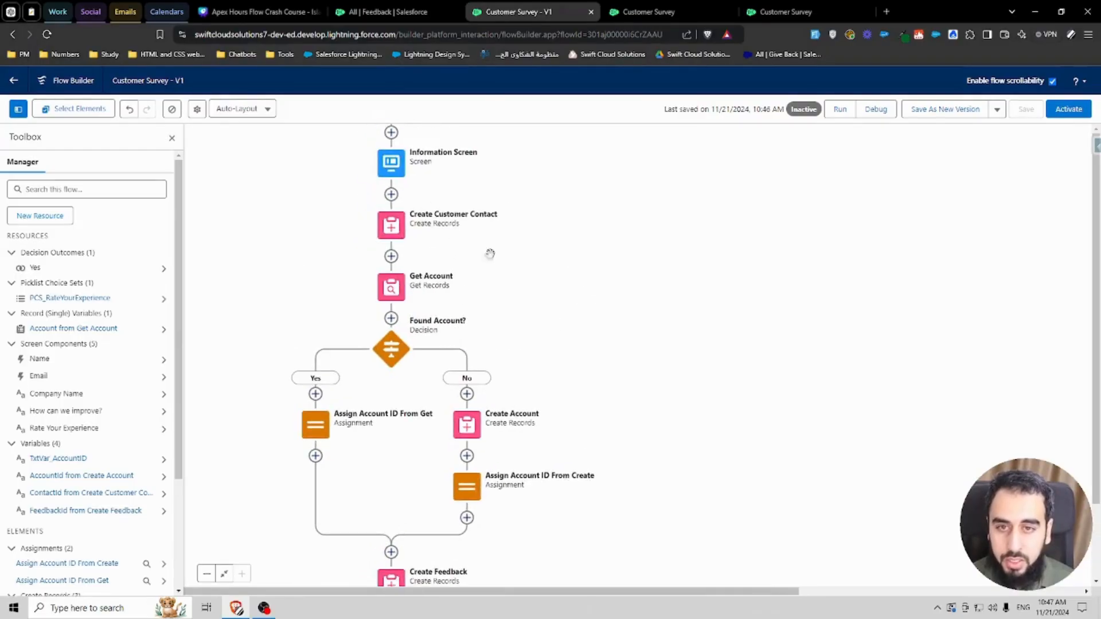
double_click(398, 169)
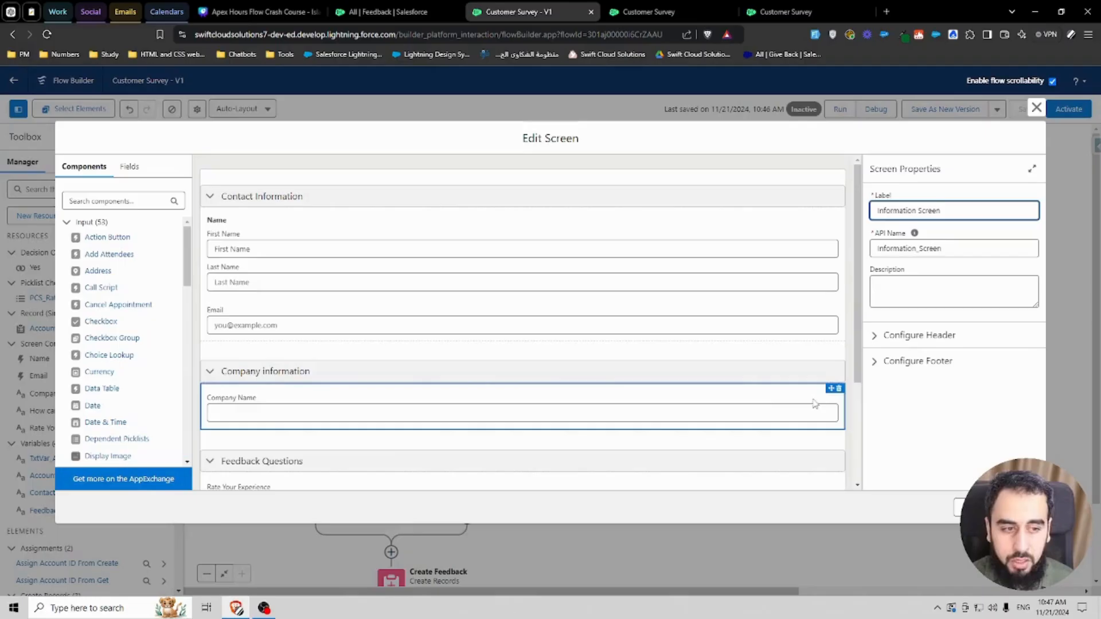
scroll(788, 410, down, 3)
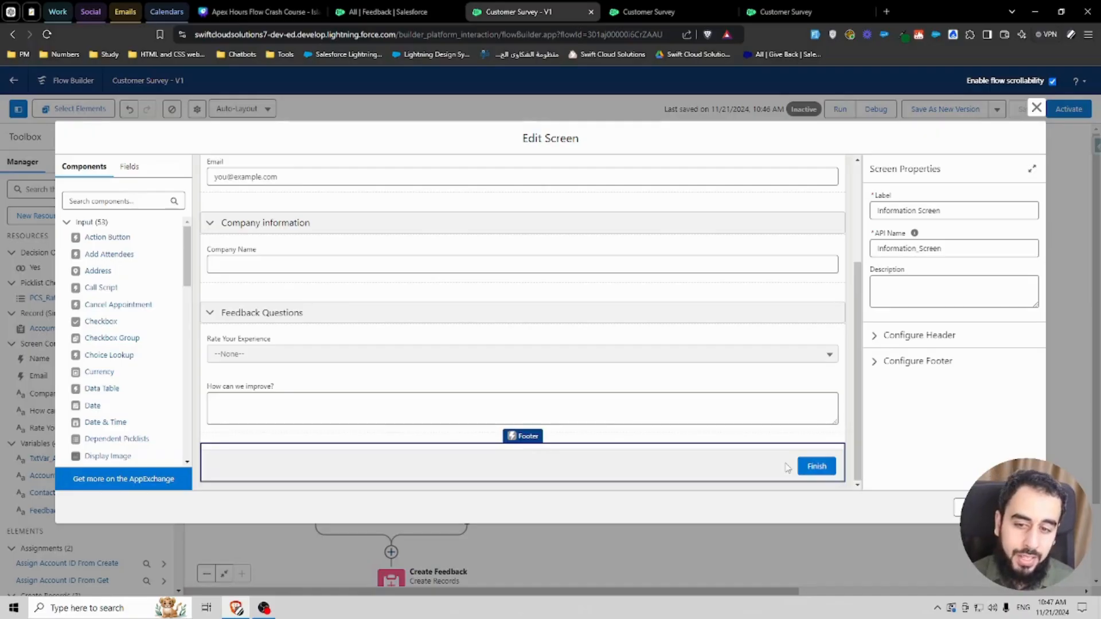
scroll(275, 332, up, 3)
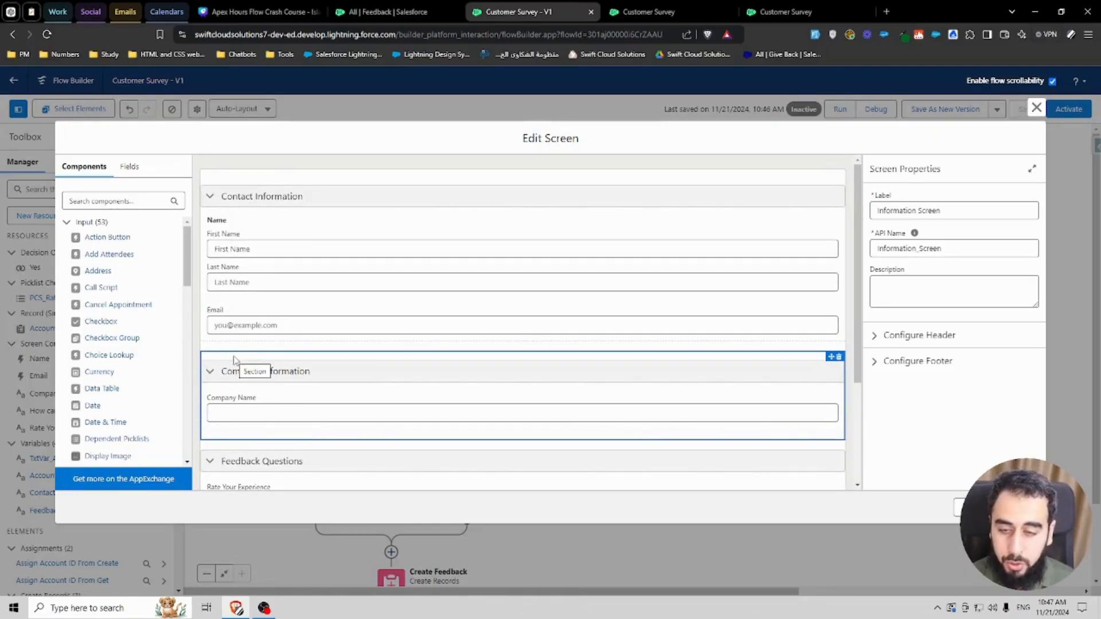
click(271, 364)
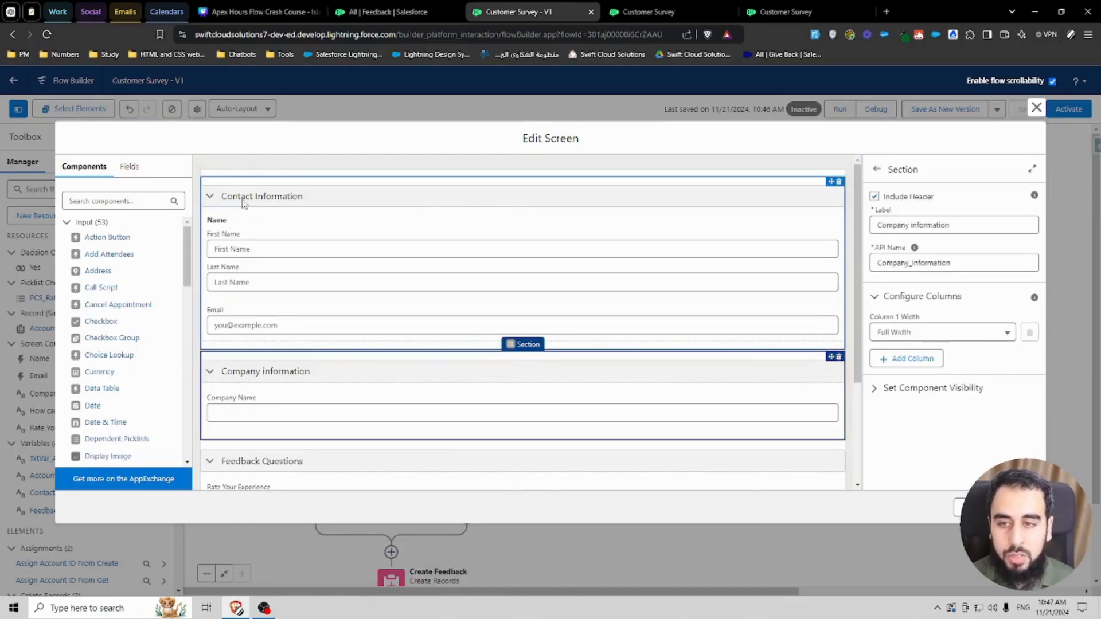
click(298, 184)
scroll(359, 324, down, 2)
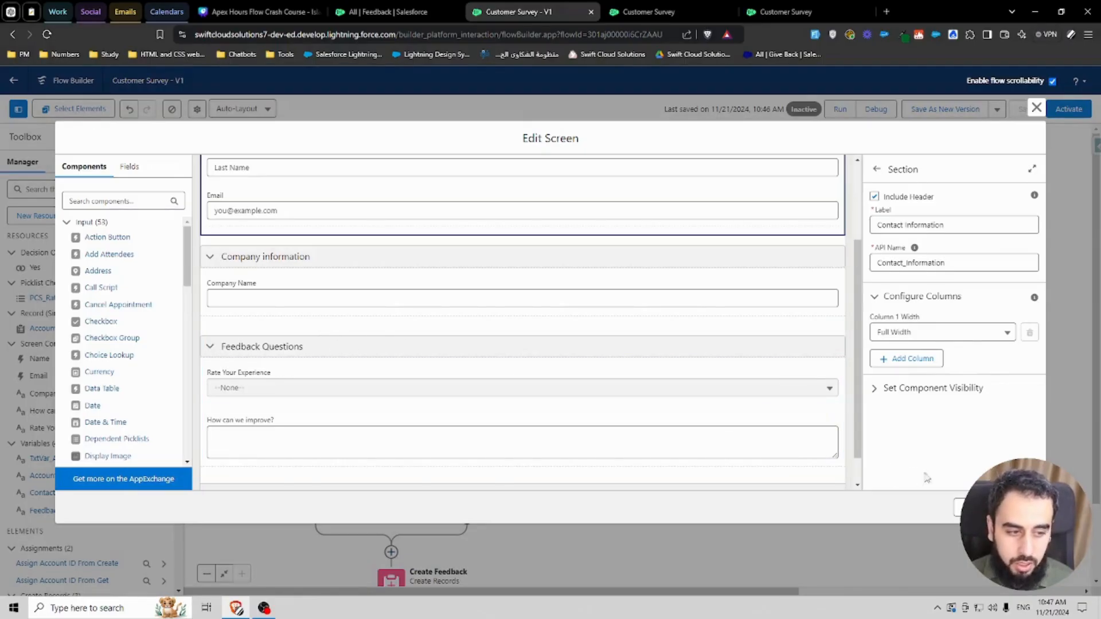
click(1036, 107)
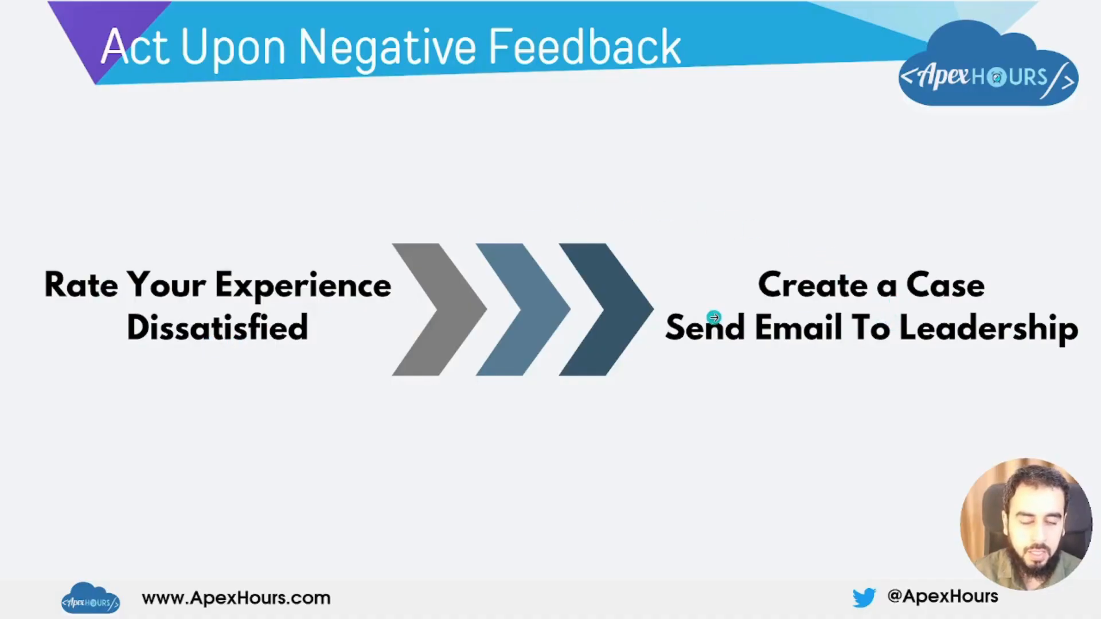
Step: Open the Feedback object's Flow Triggers page in Object Manager
key(Escape)
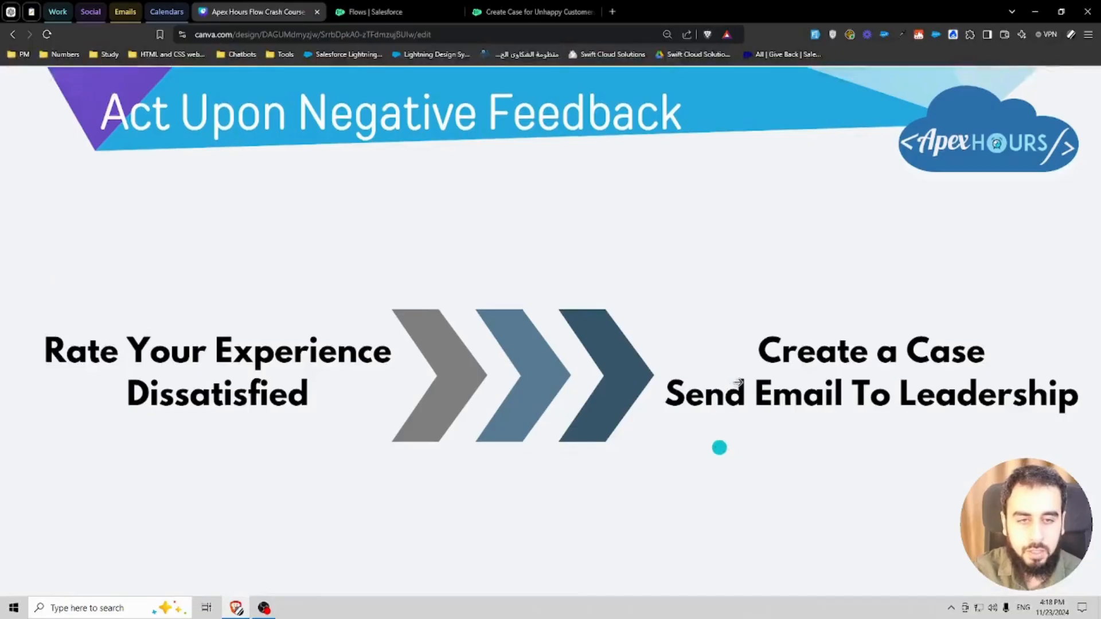
click(387, 14)
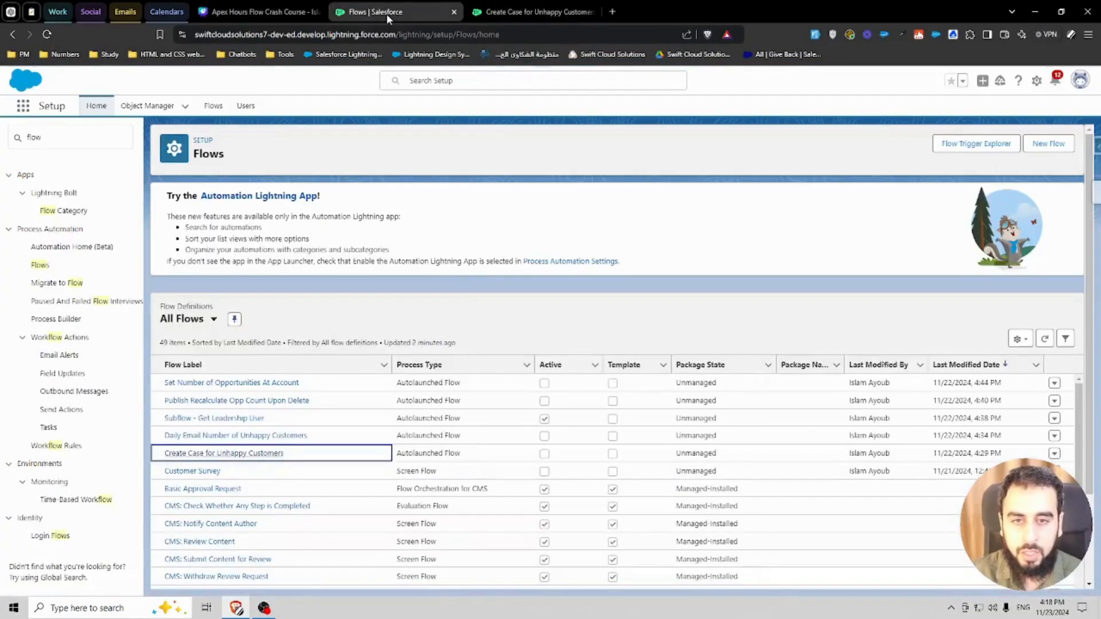
click(411, 207)
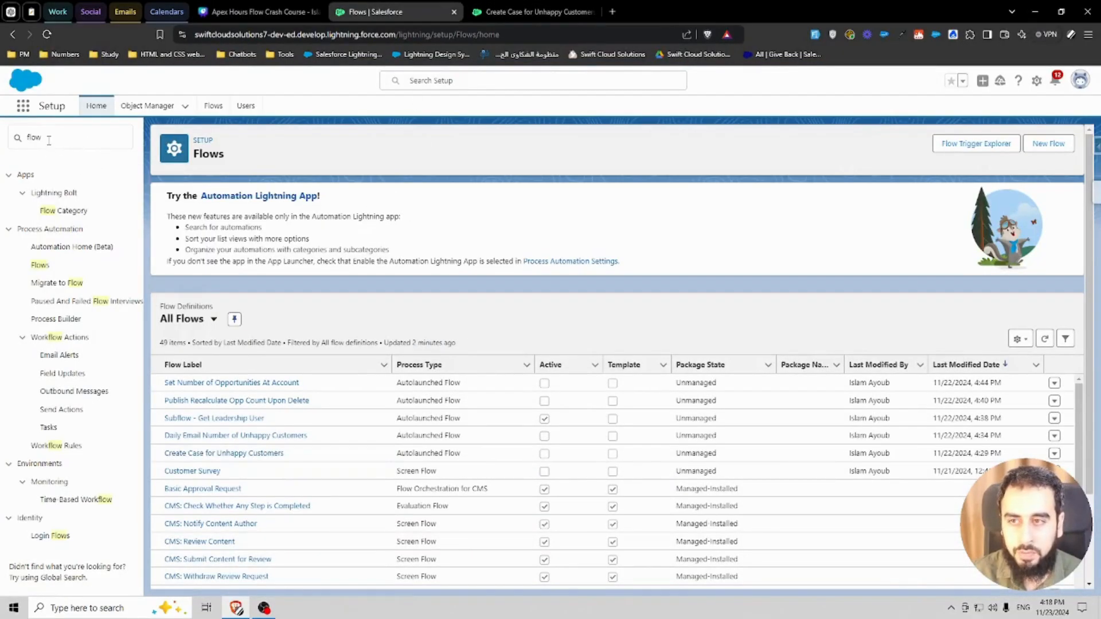
click(66, 138)
text(s)
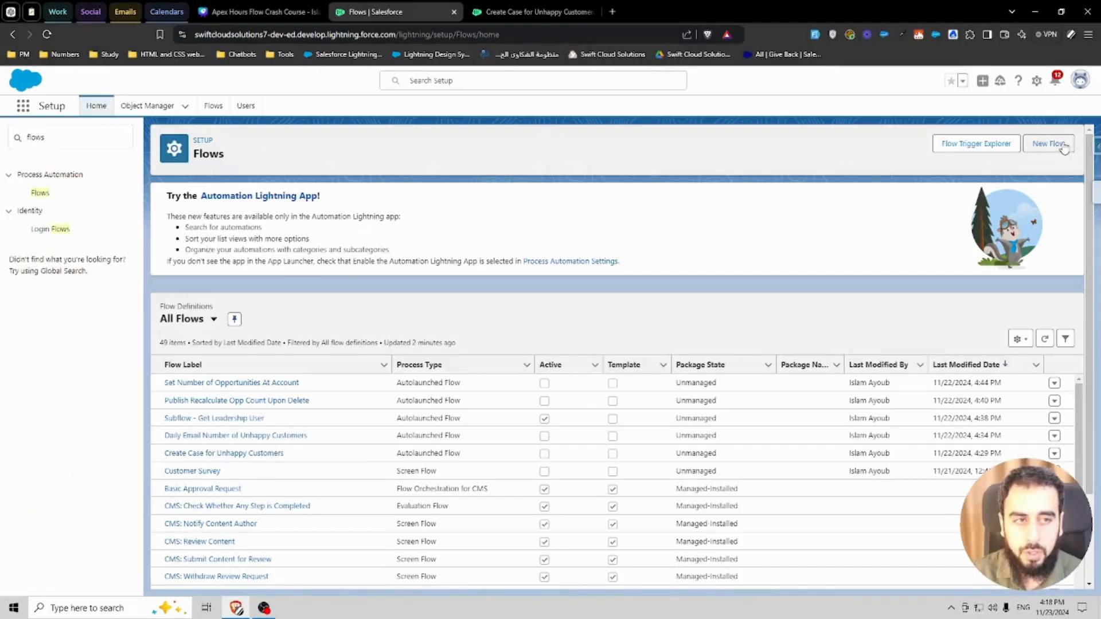
click(147, 108)
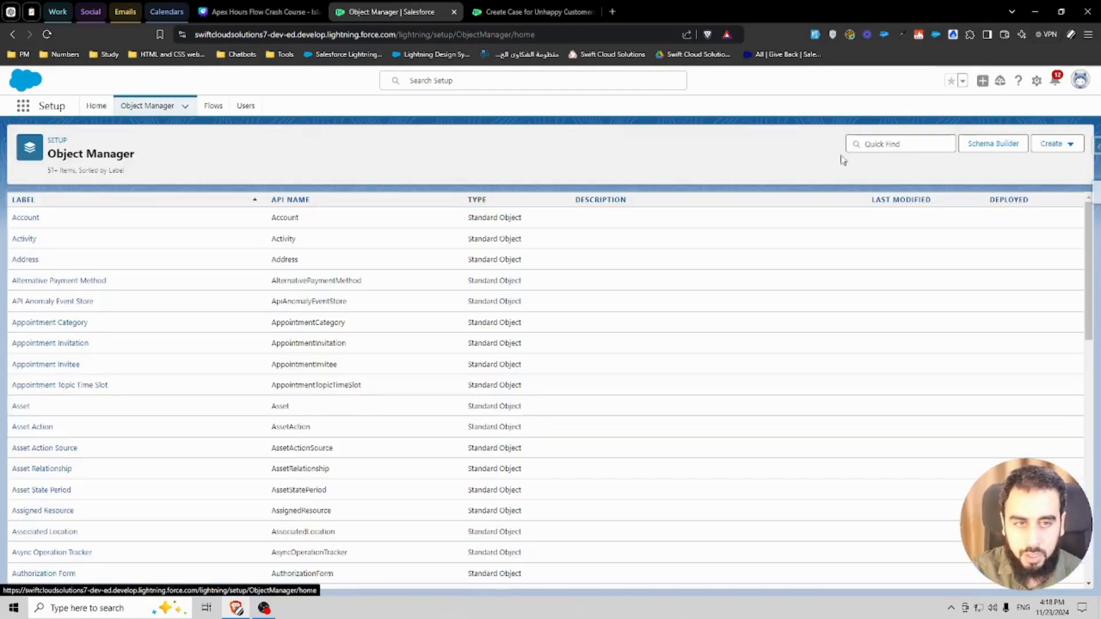
click(876, 144)
text(feed)
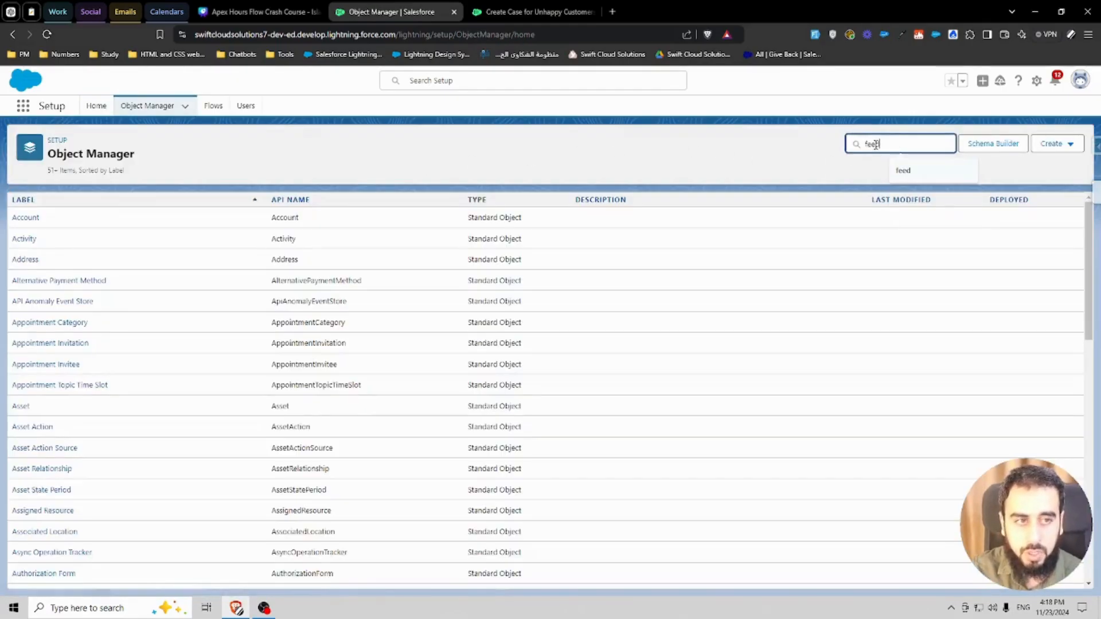
click(27, 222)
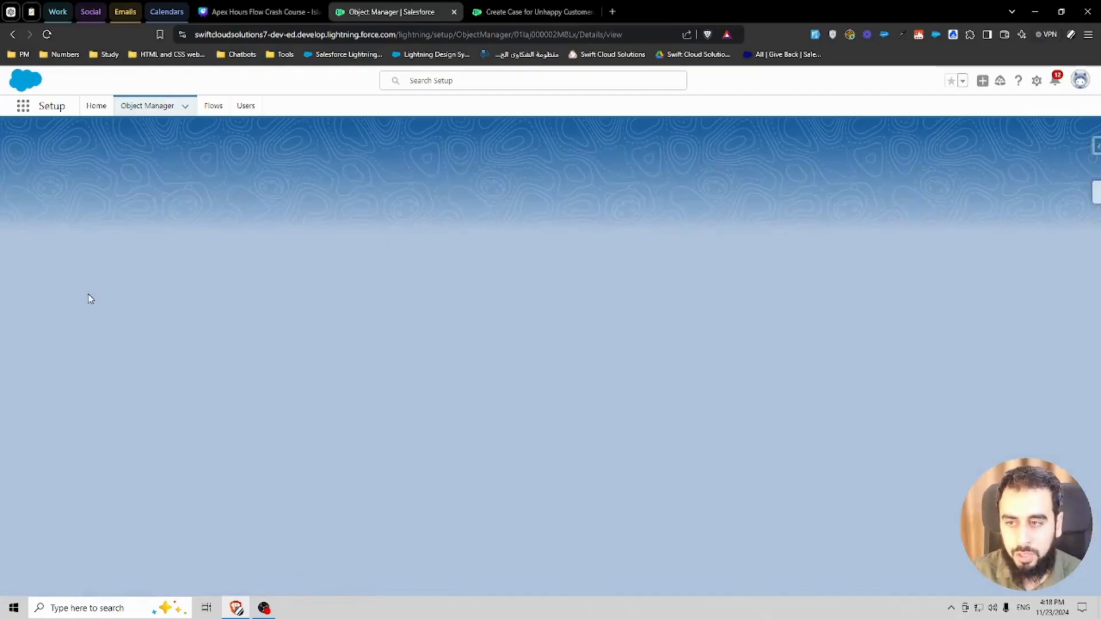
click(47, 541)
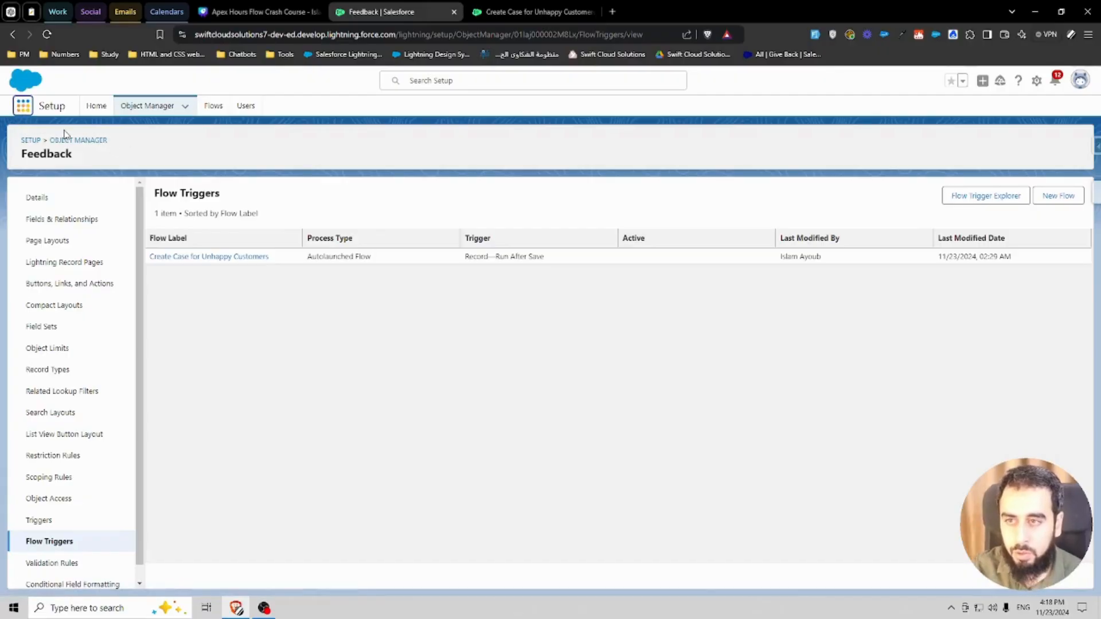
Step: Review the Create Case for Unhappy Customers flow's start entry conditions and its Create Case element
text(autom)
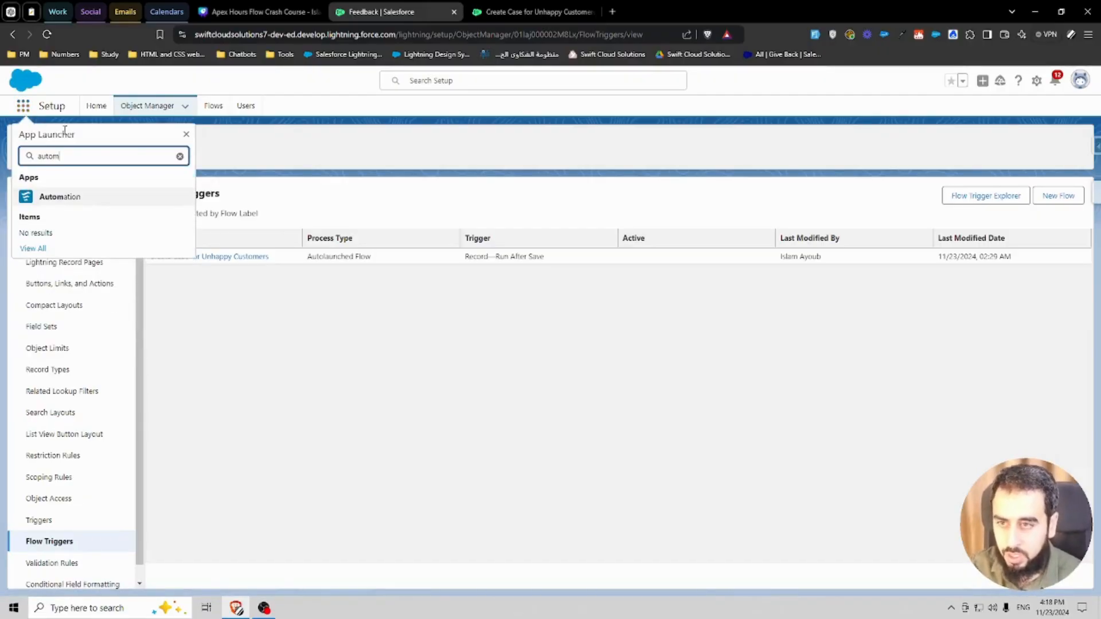
click(124, 199)
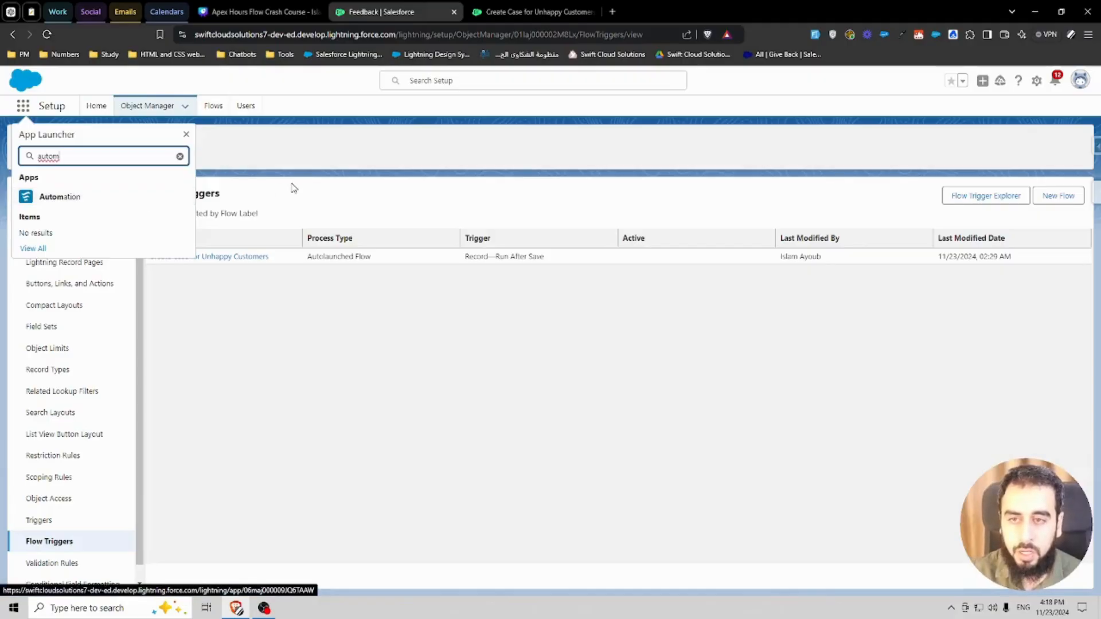
click(453, 12)
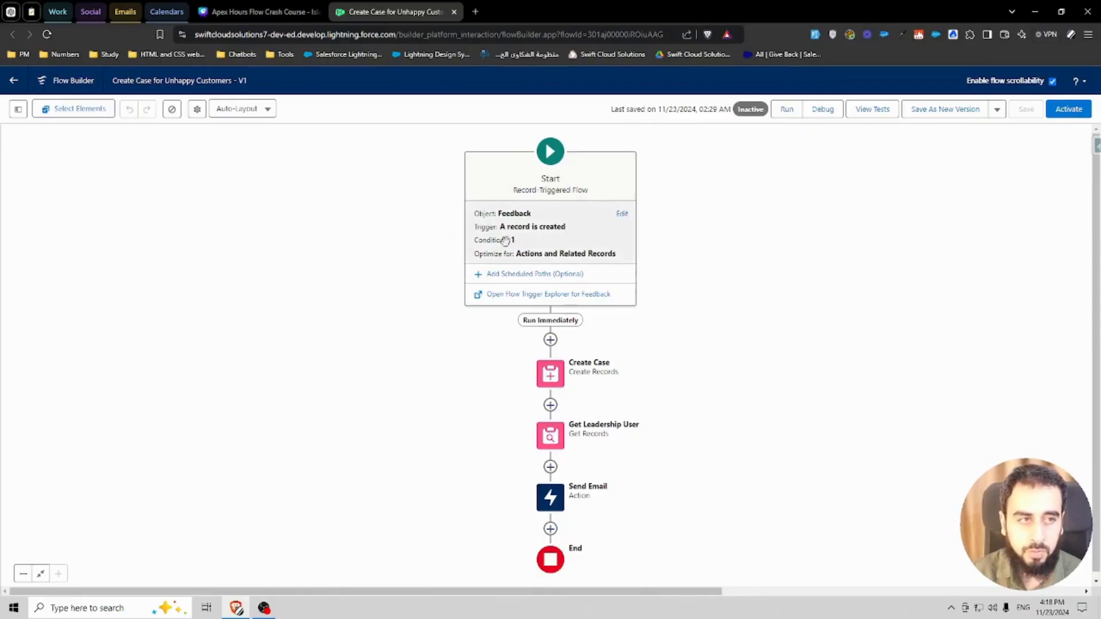
double_click(537, 236)
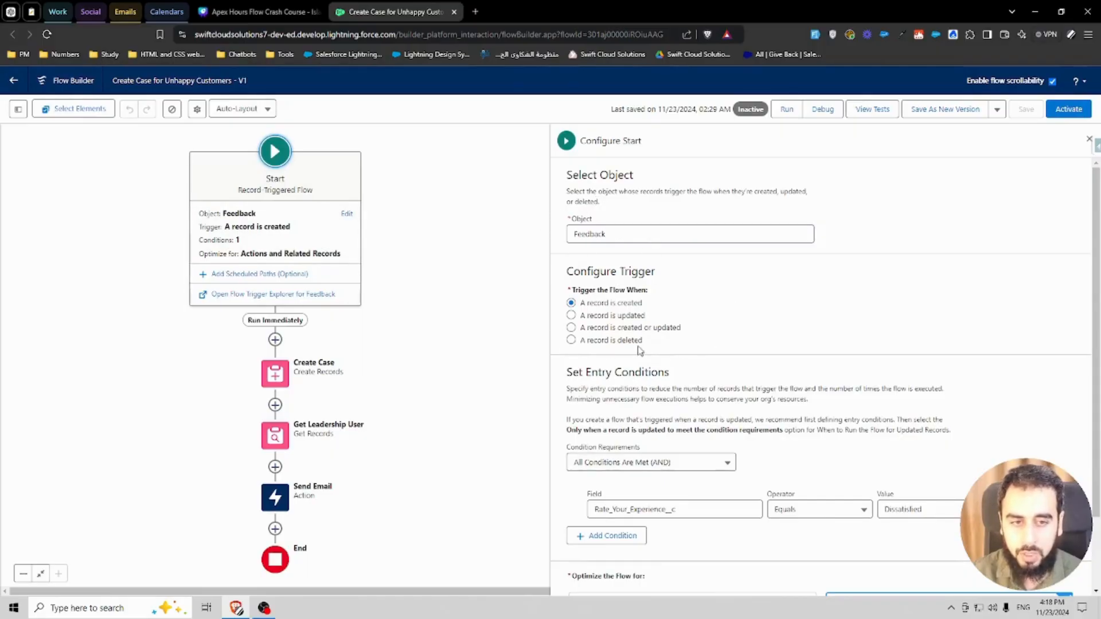
scroll(708, 374, down, 2)
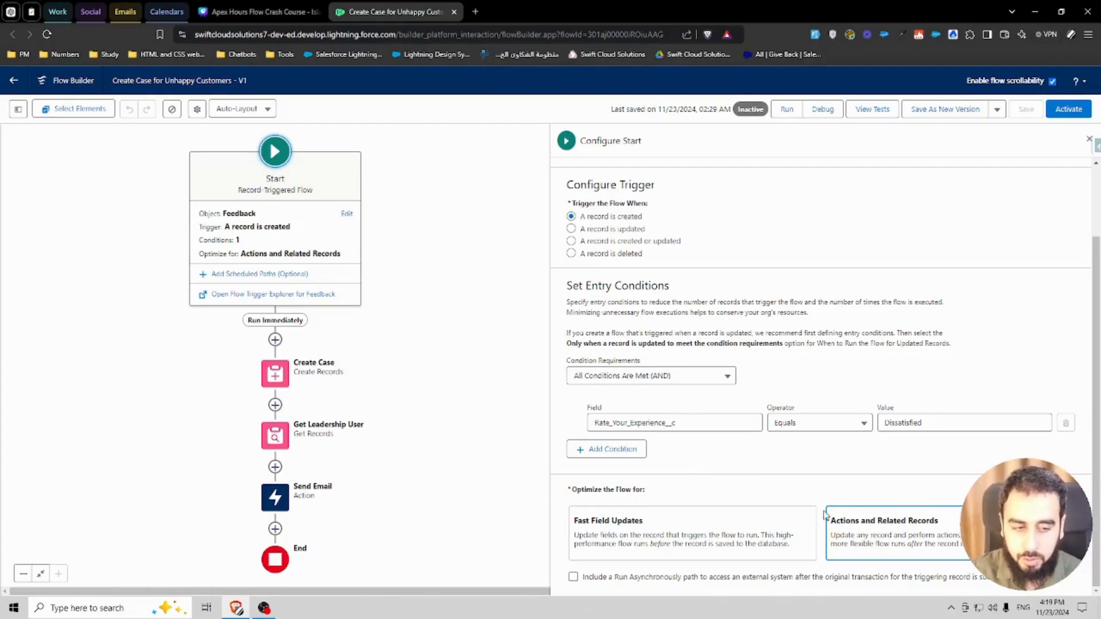
click(274, 372)
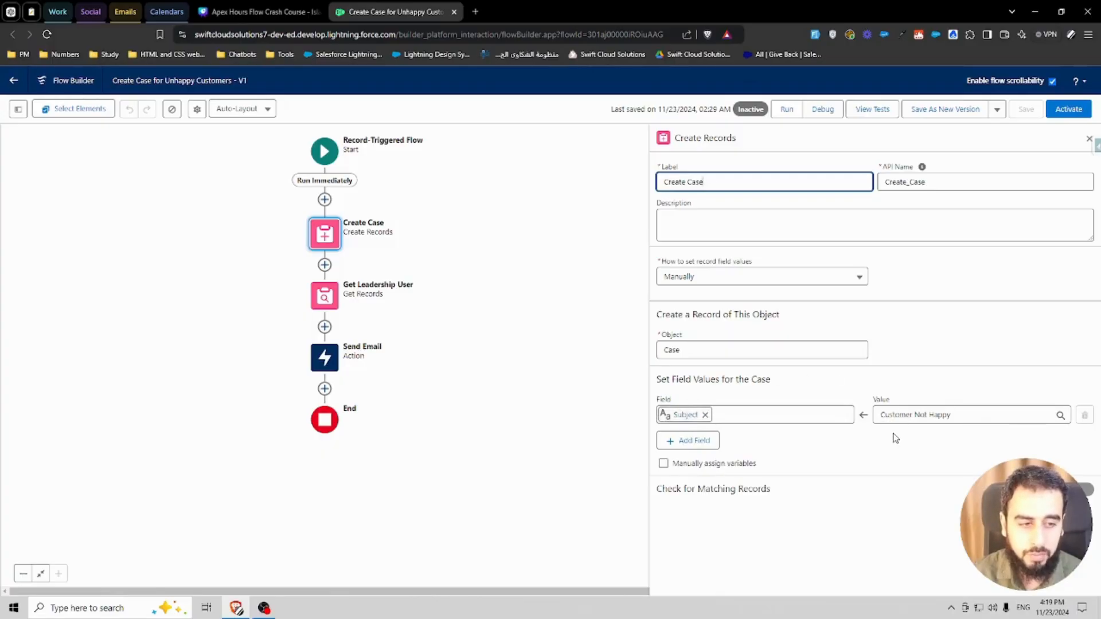
click(687, 441)
click(711, 452)
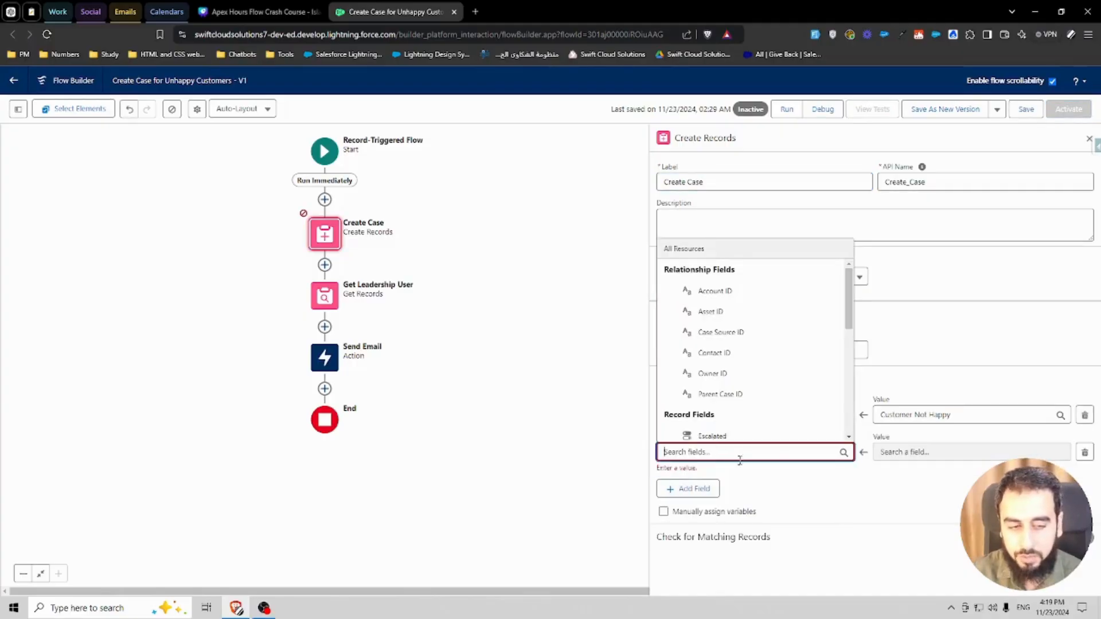
click(850, 480)
click(1084, 453)
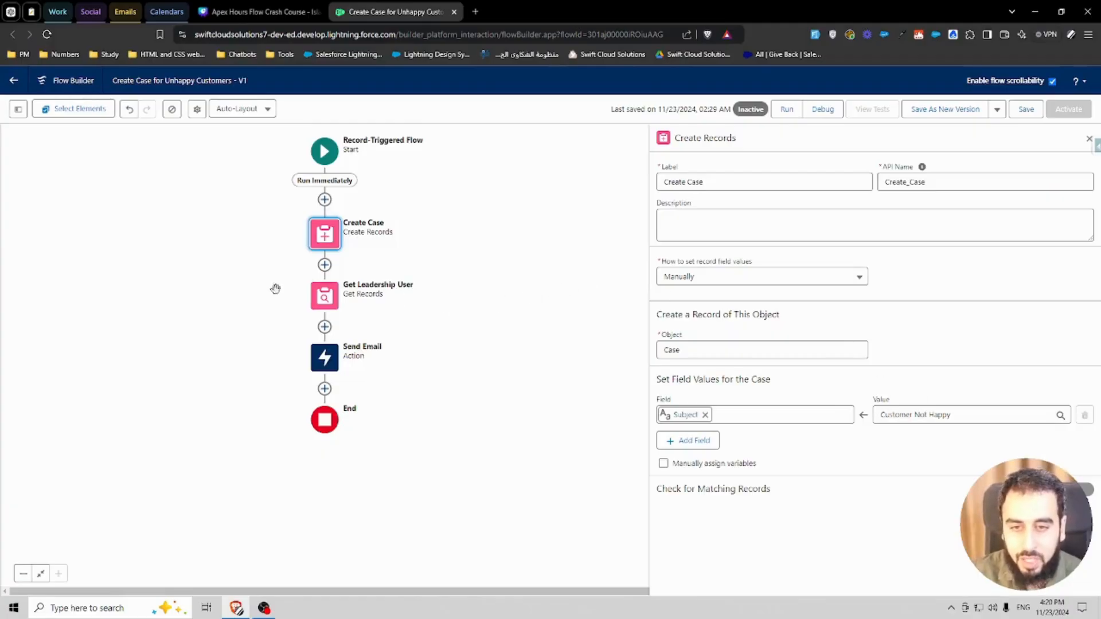
Step: Review the Get Leadership User element's settings and the Send Email action's inputs
click(323, 296)
click(324, 430)
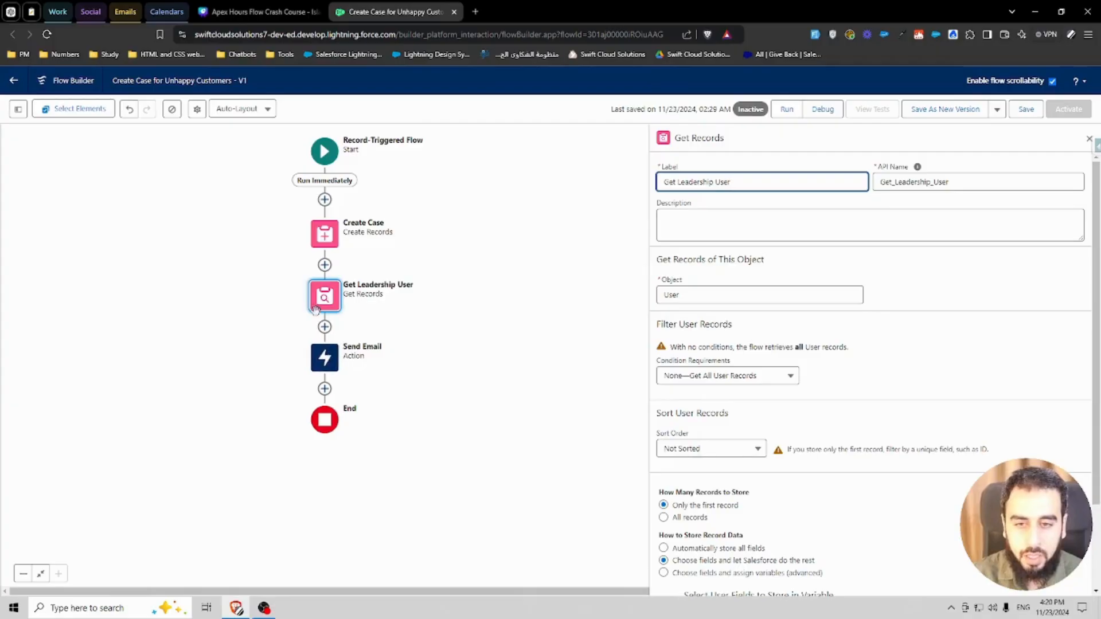
click(324, 358)
click(324, 358)
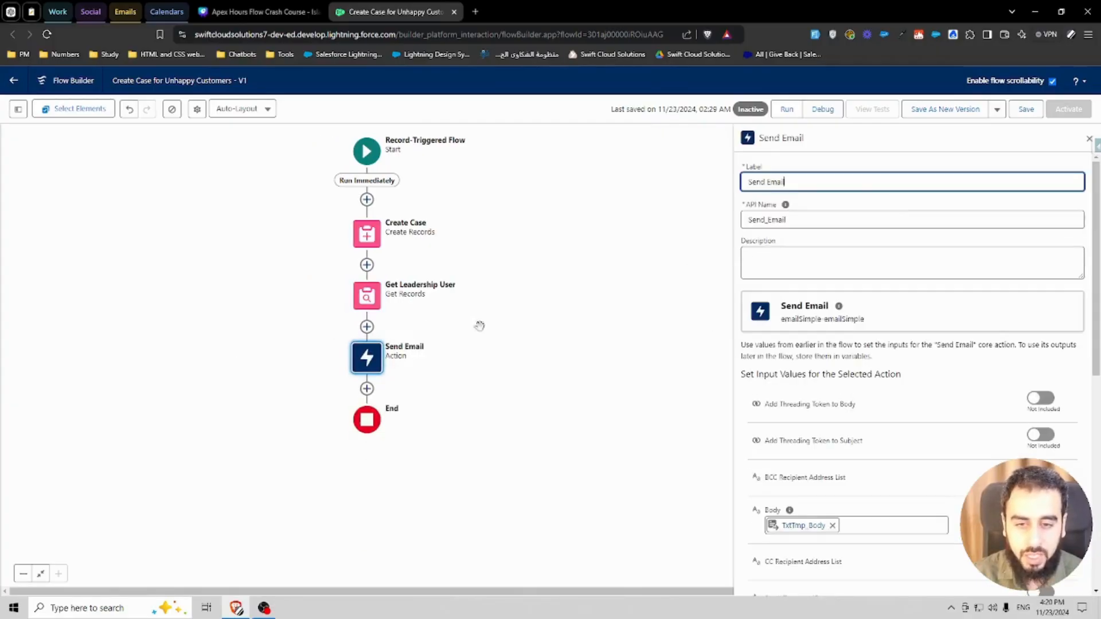
scroll(894, 408, down, 4)
scroll(907, 405, up, 4)
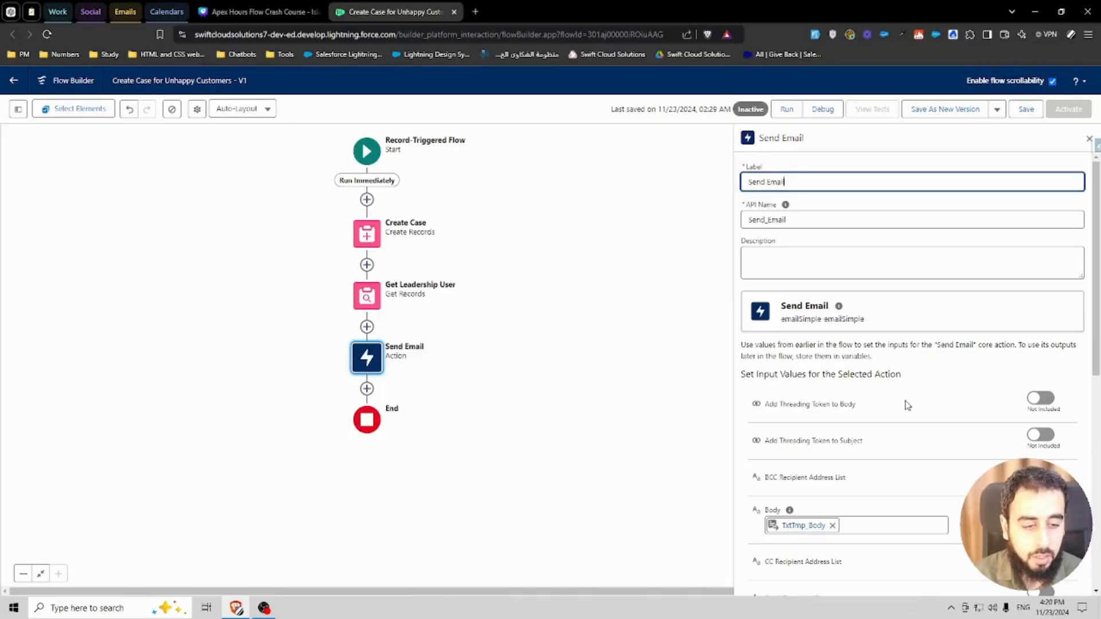
scroll(907, 405, down, 1)
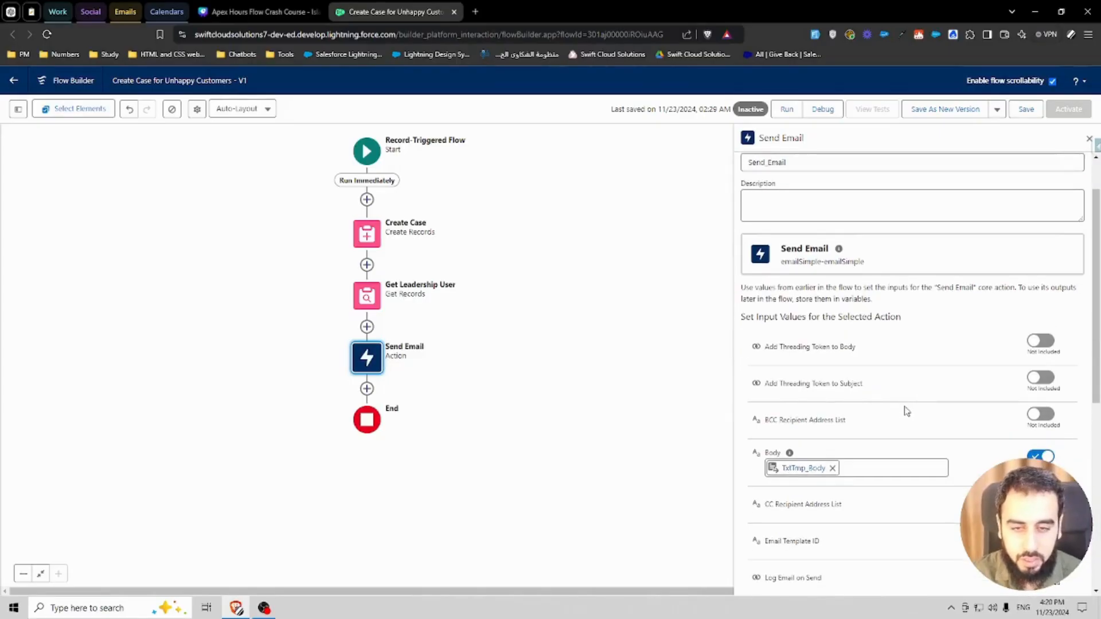
Step: Search the add-element menu after Send Email for an action and the Send Email element, without adding anything
click(367, 388)
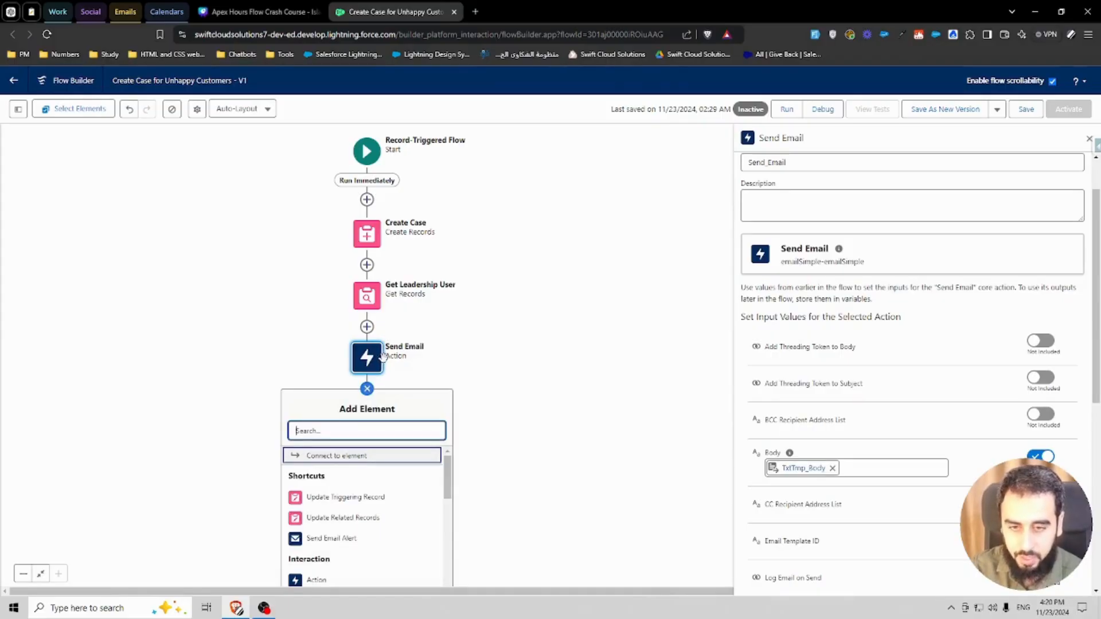
text(action)
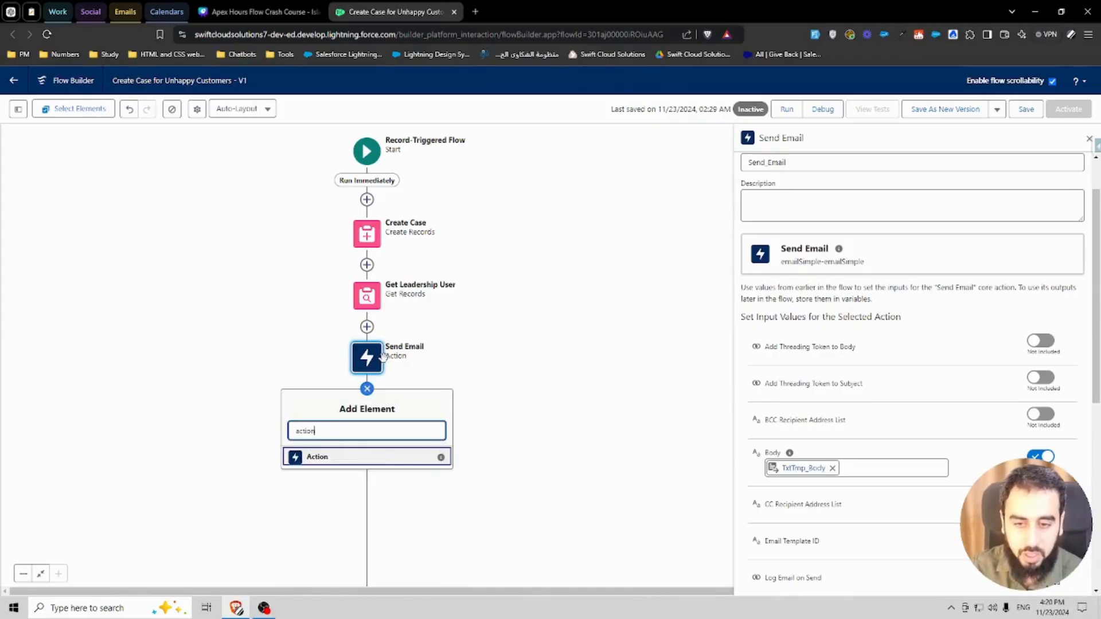
double_click(325, 434)
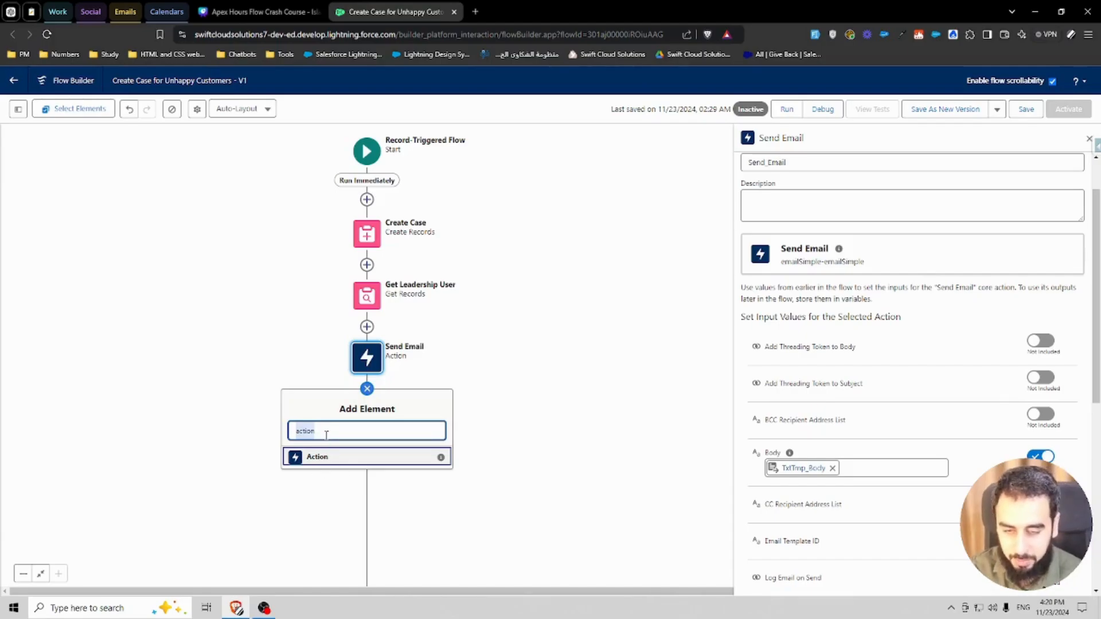
text(send emai)
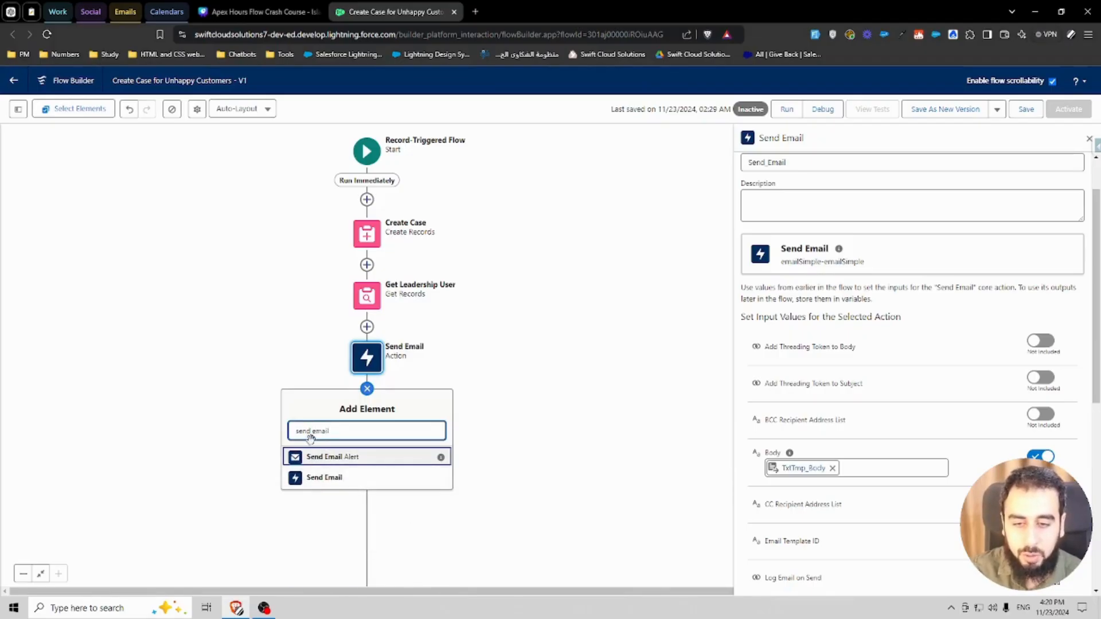
text(l)
triple_click(331, 430)
right_click(344, 427)
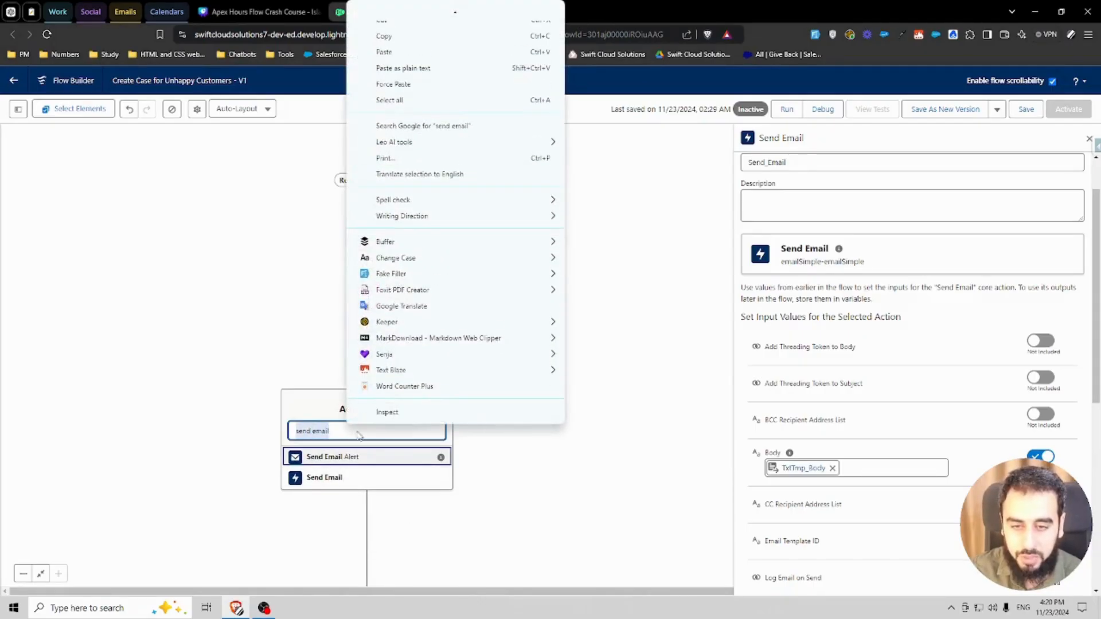
click(349, 431)
click(367, 389)
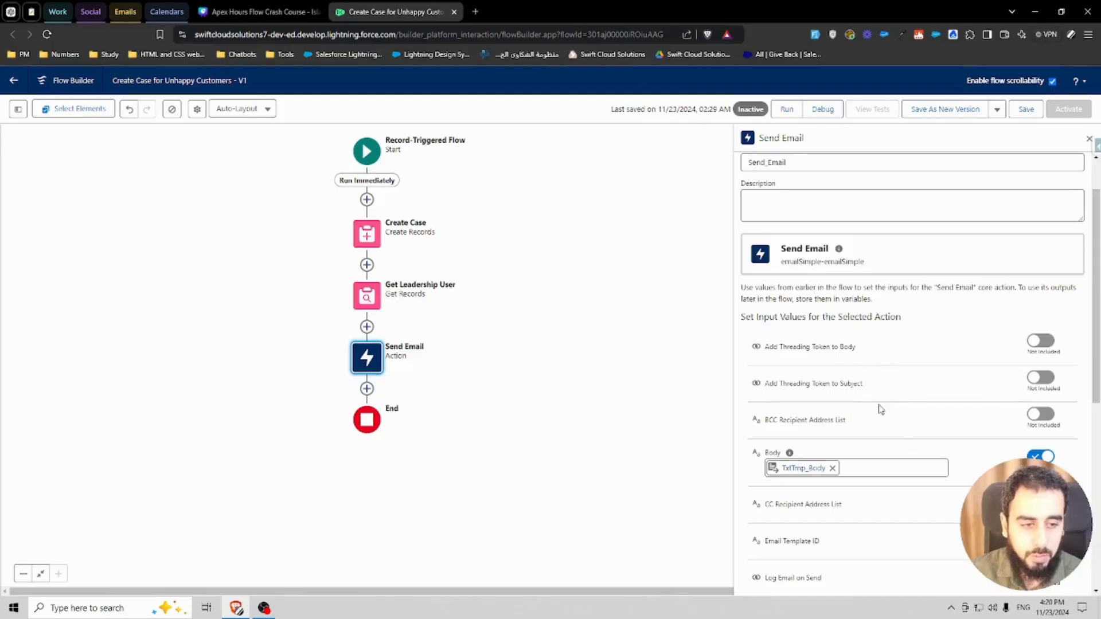
Step: Review the Send Email action's Body, Recipient Address List and Rich-Text-Formatted Body inputs
scroll(880, 408, down, 2)
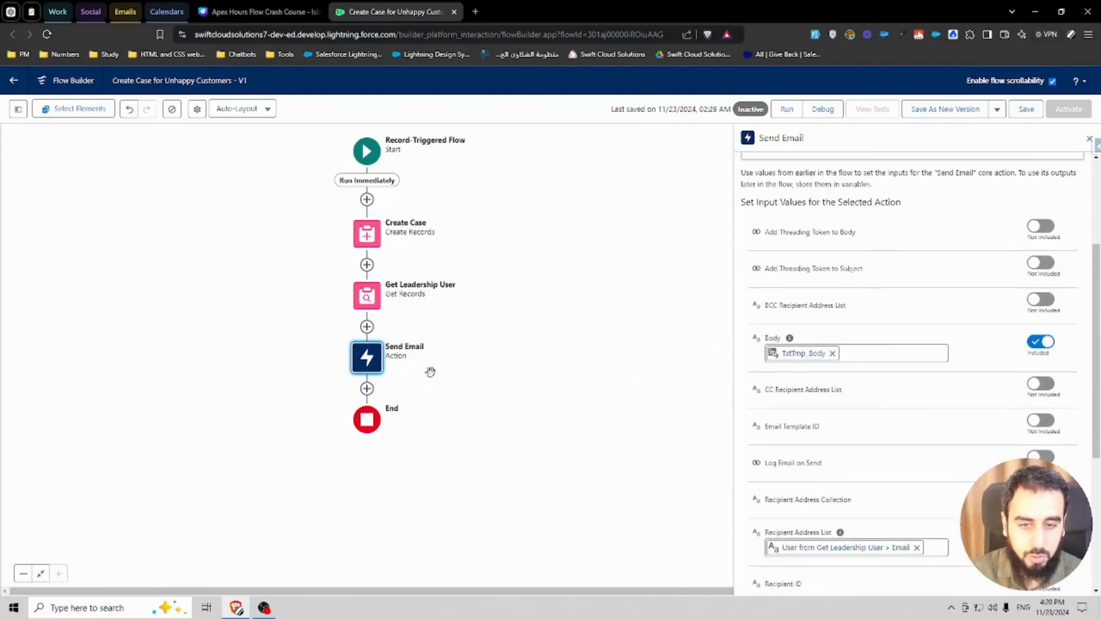
scroll(791, 401, down, 2)
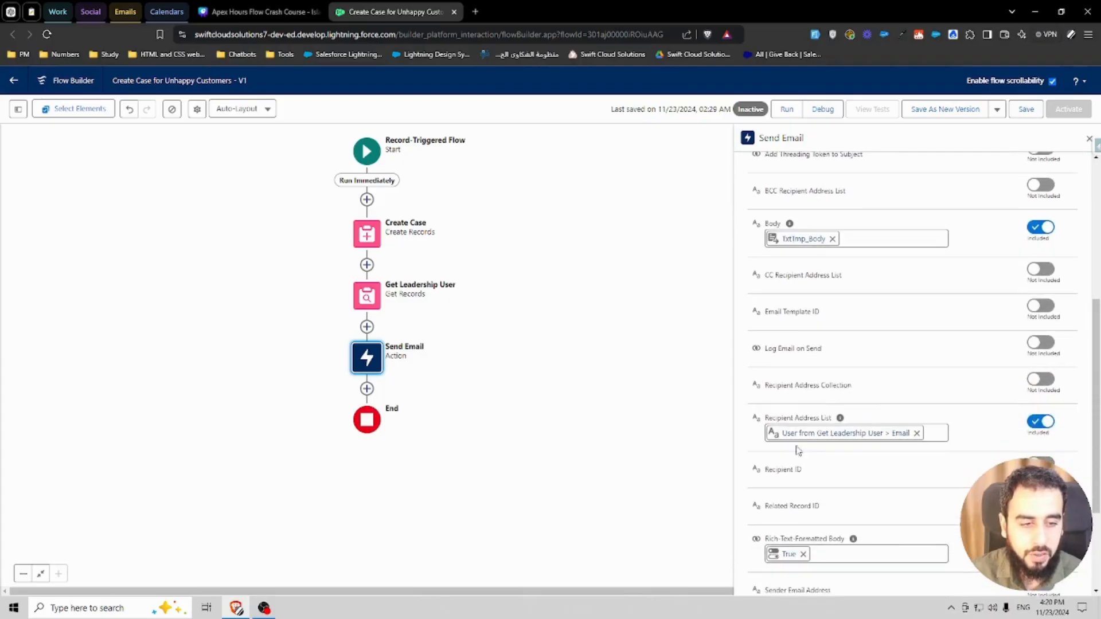
scroll(791, 423, down, 1)
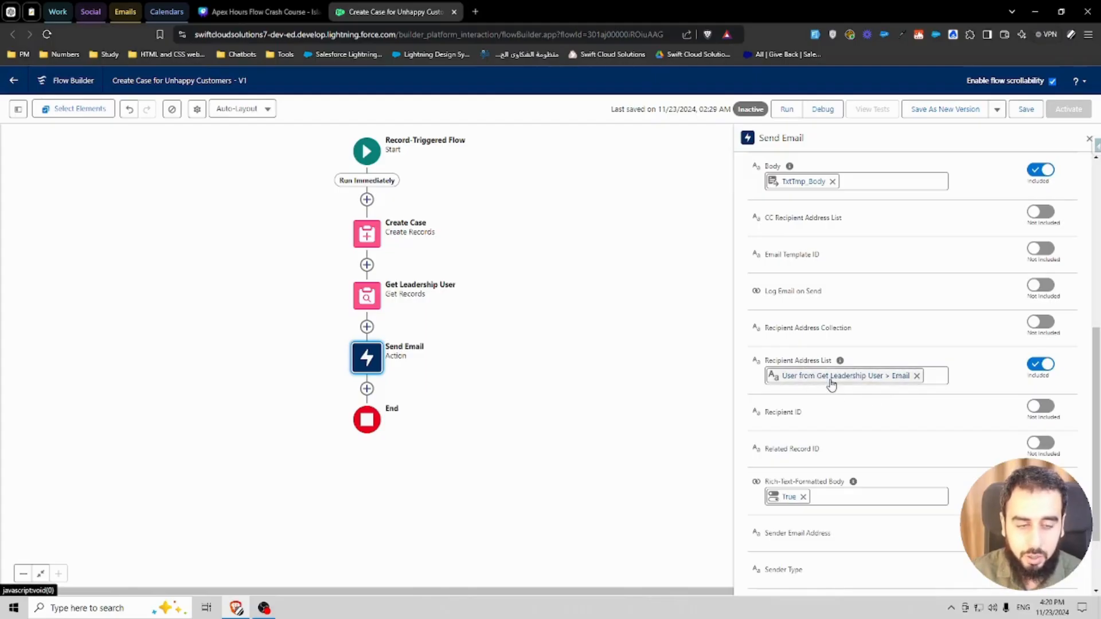
Step: Try filtering the Get Leadership User records with an all-conditions Last Name condition
click(363, 293)
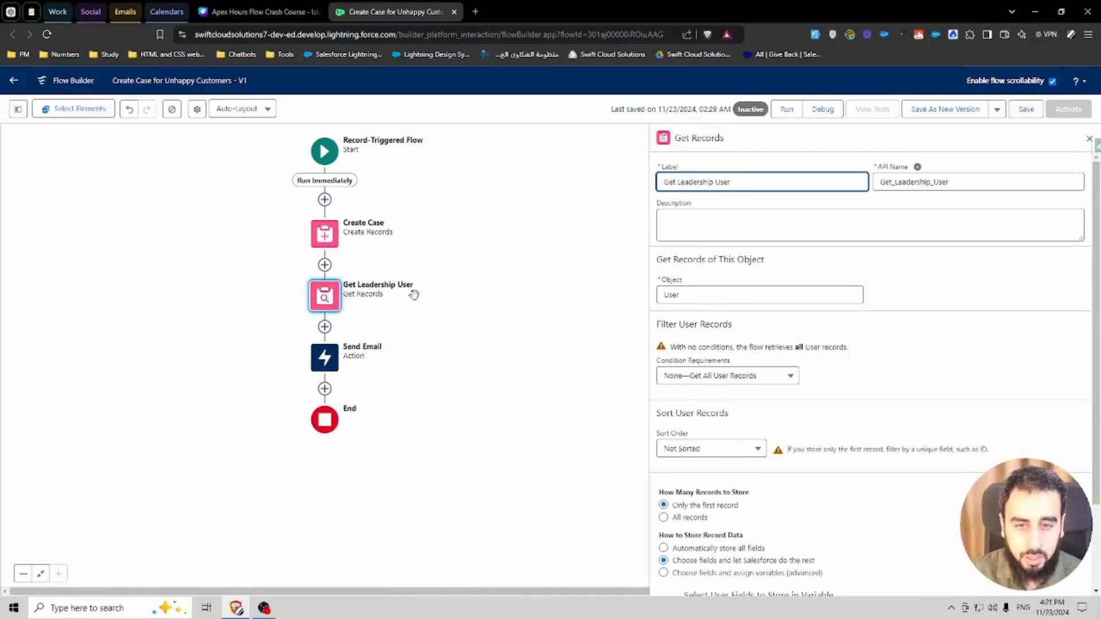
click(911, 304)
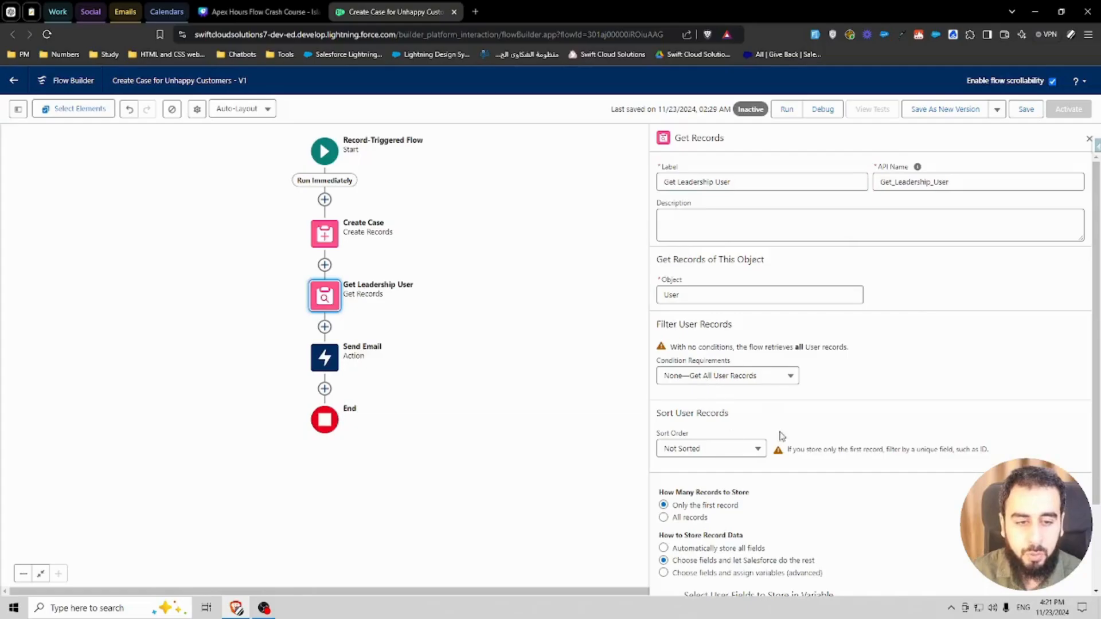
click(713, 376)
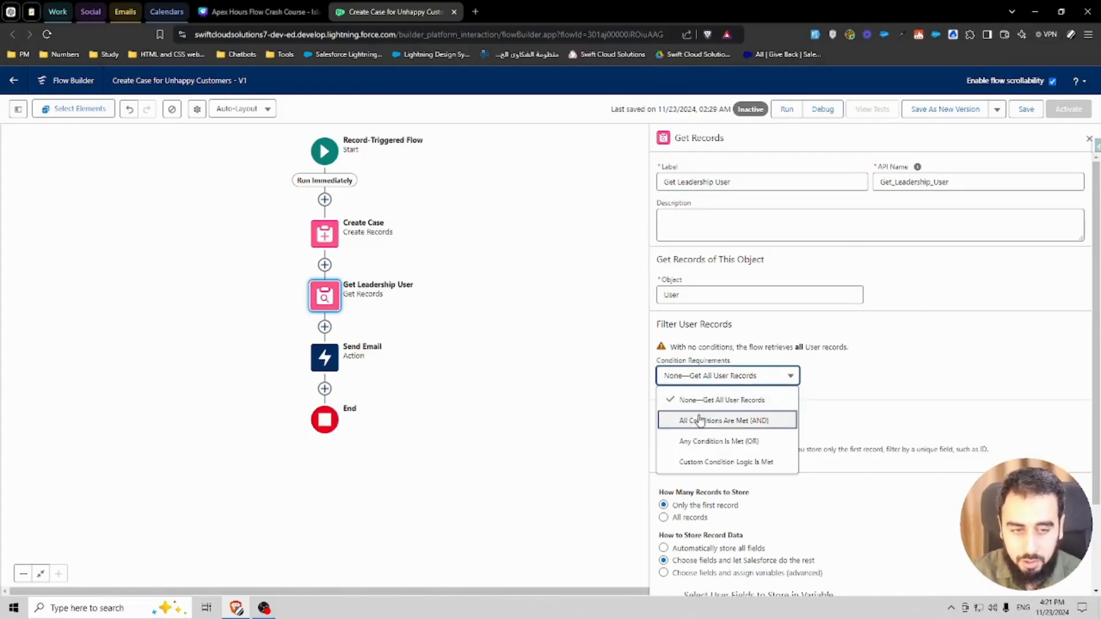
click(697, 420)
click(758, 406)
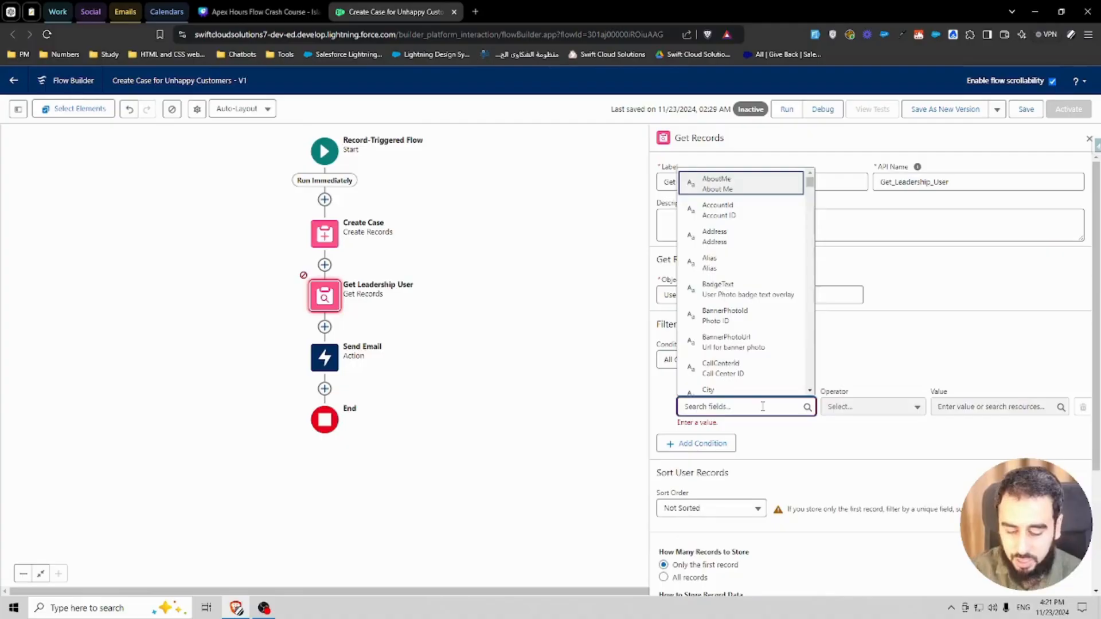
text(last nam)
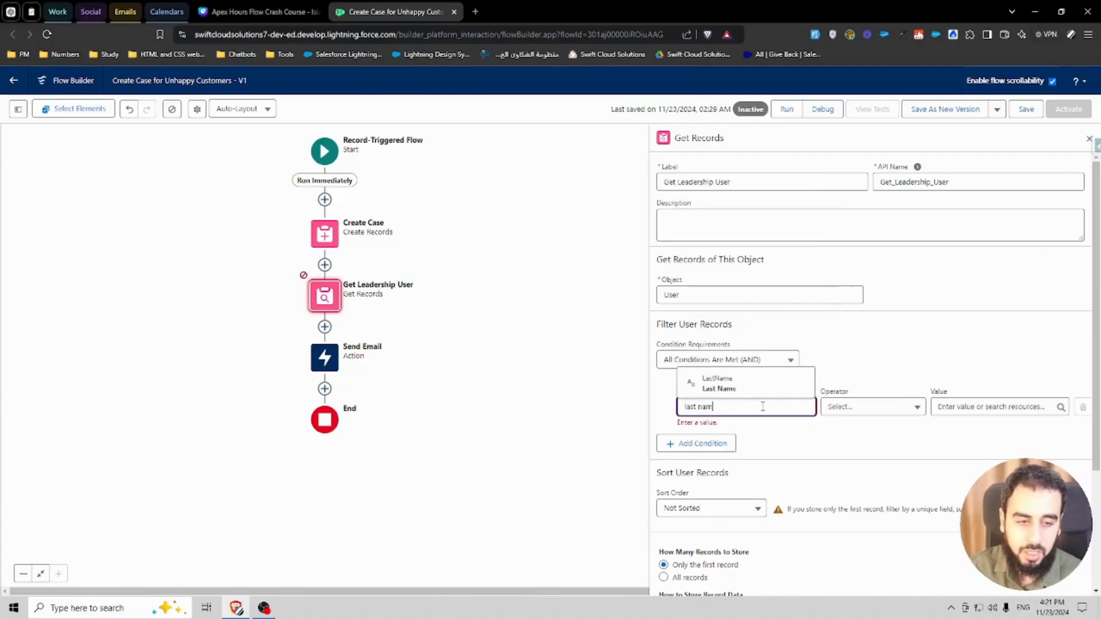
click(768, 360)
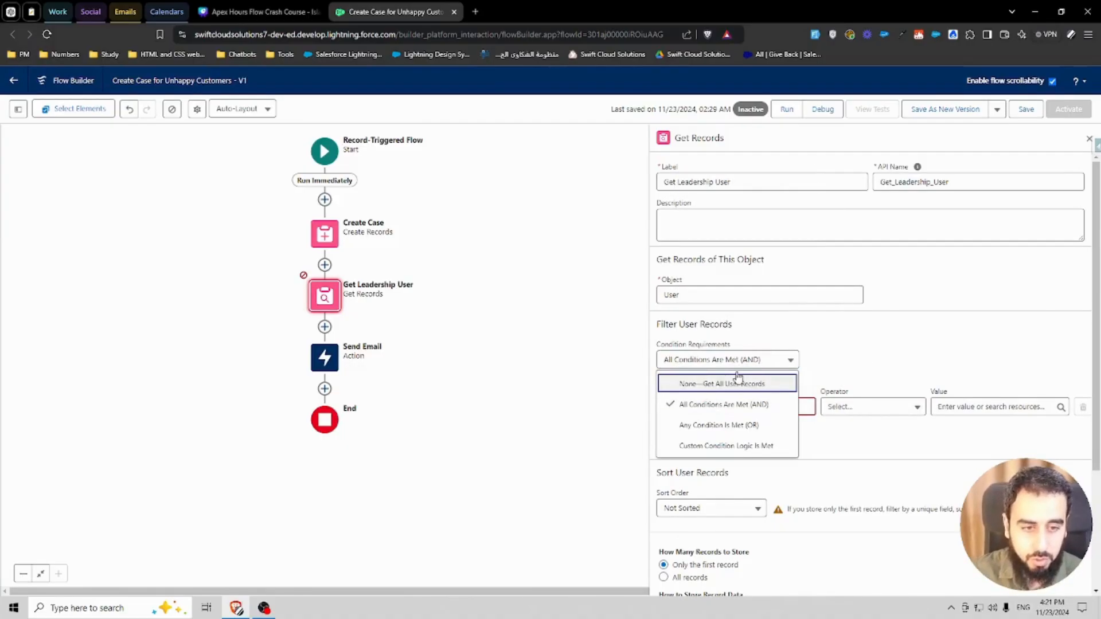
click(739, 382)
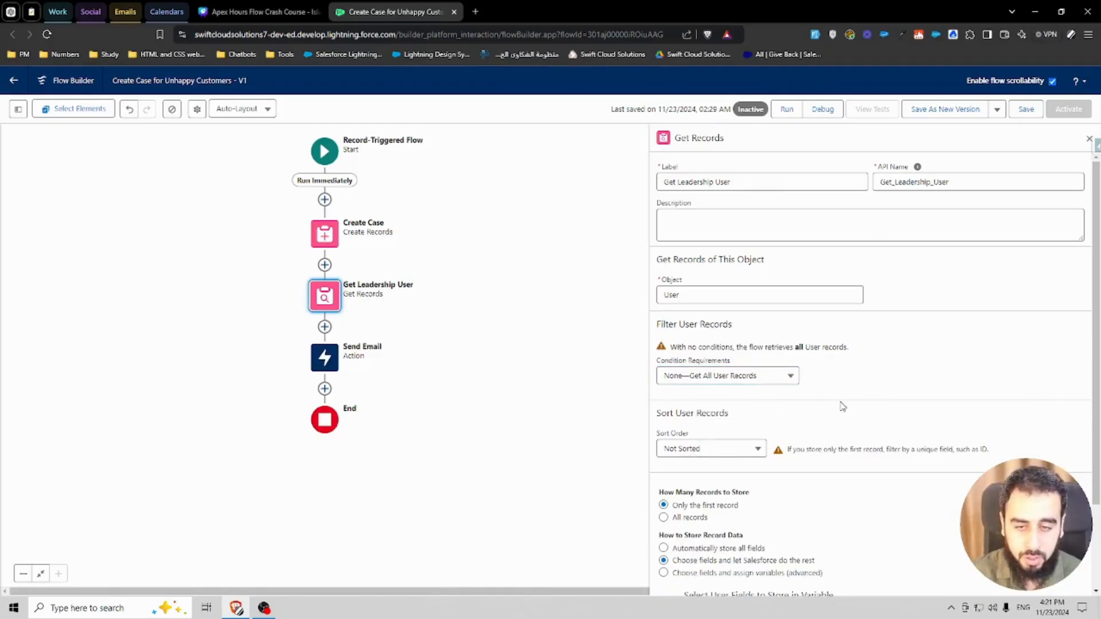
Step: Review the Get Leadership User stored fields and the Send Email action's recipient, subject and formatting settings
scroll(837, 438, down, 1)
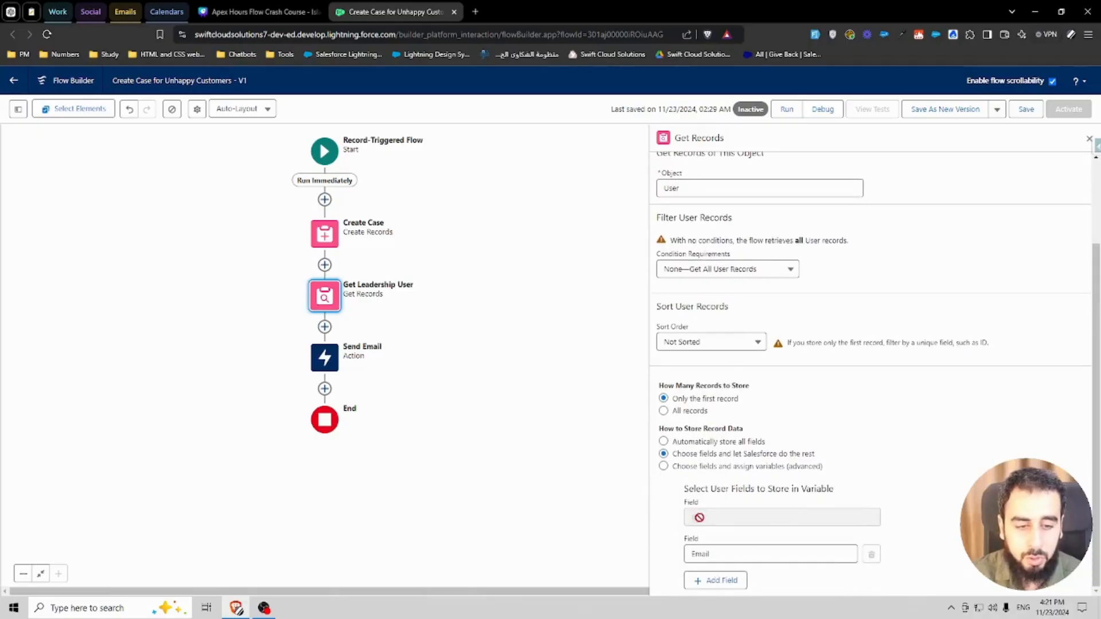
click(314, 360)
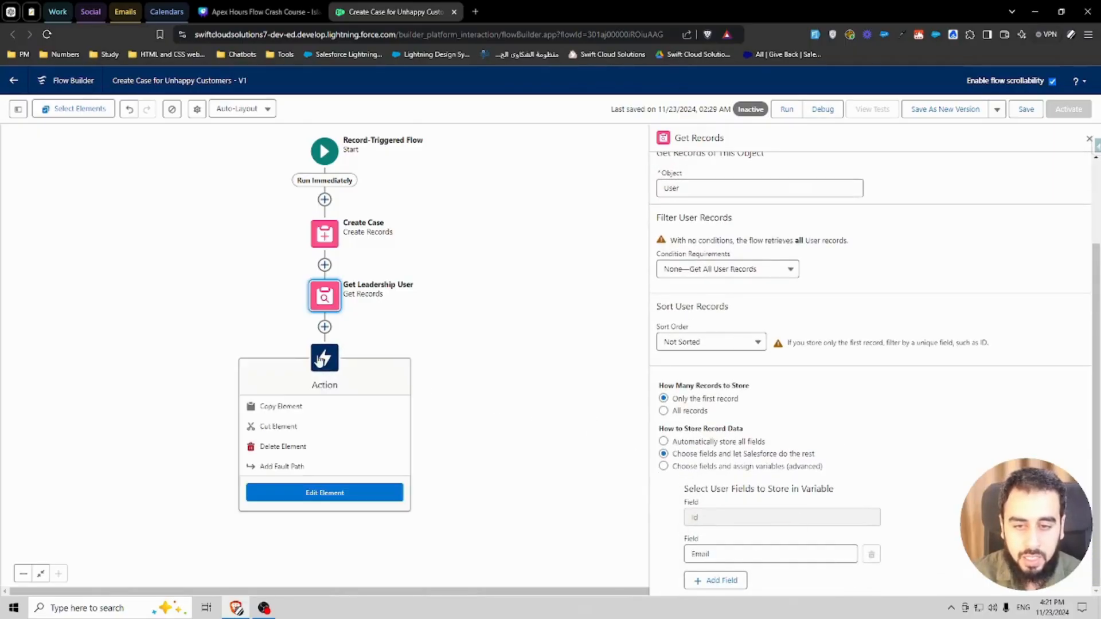
click(324, 492)
scroll(859, 450, down, 10)
scroll(848, 448, down, 3)
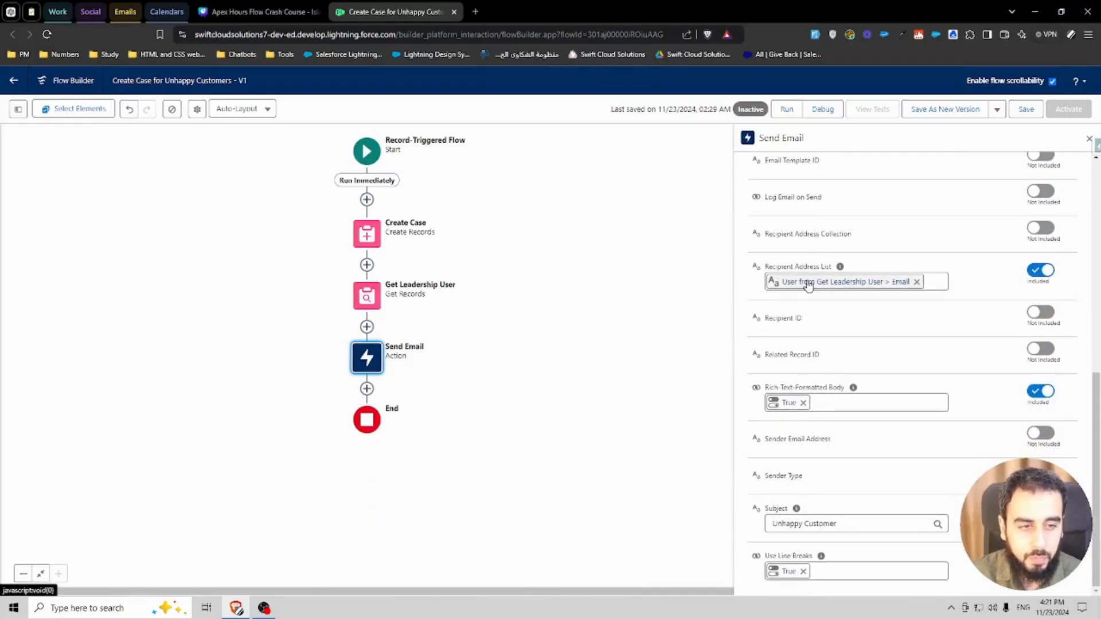
click(785, 404)
click(843, 424)
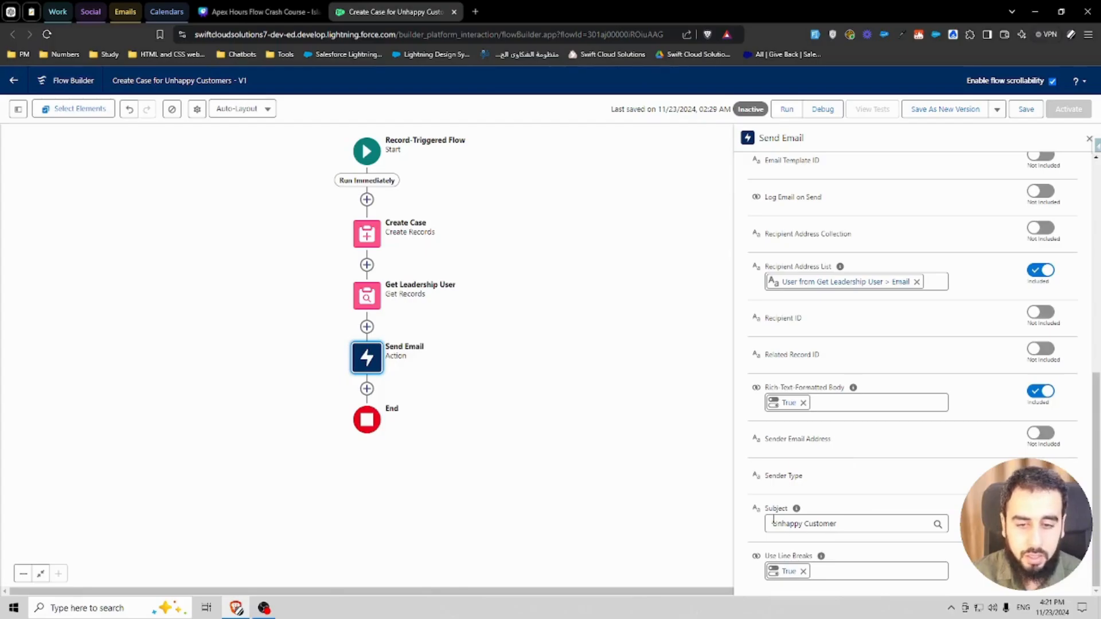
scroll(871, 344, up, 2)
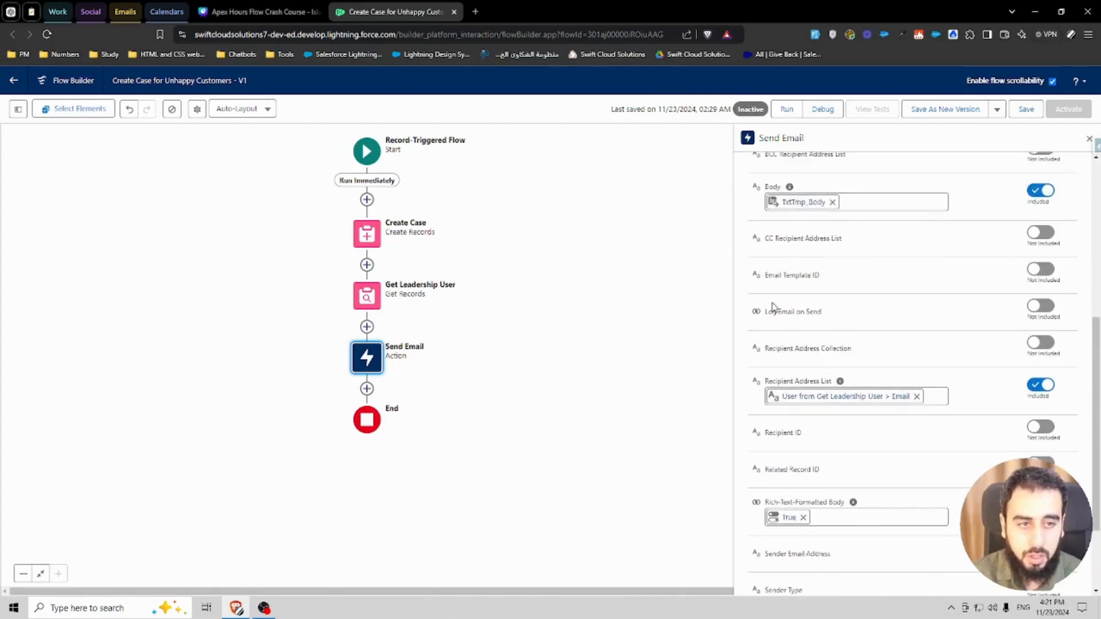
scroll(772, 308, up, 3)
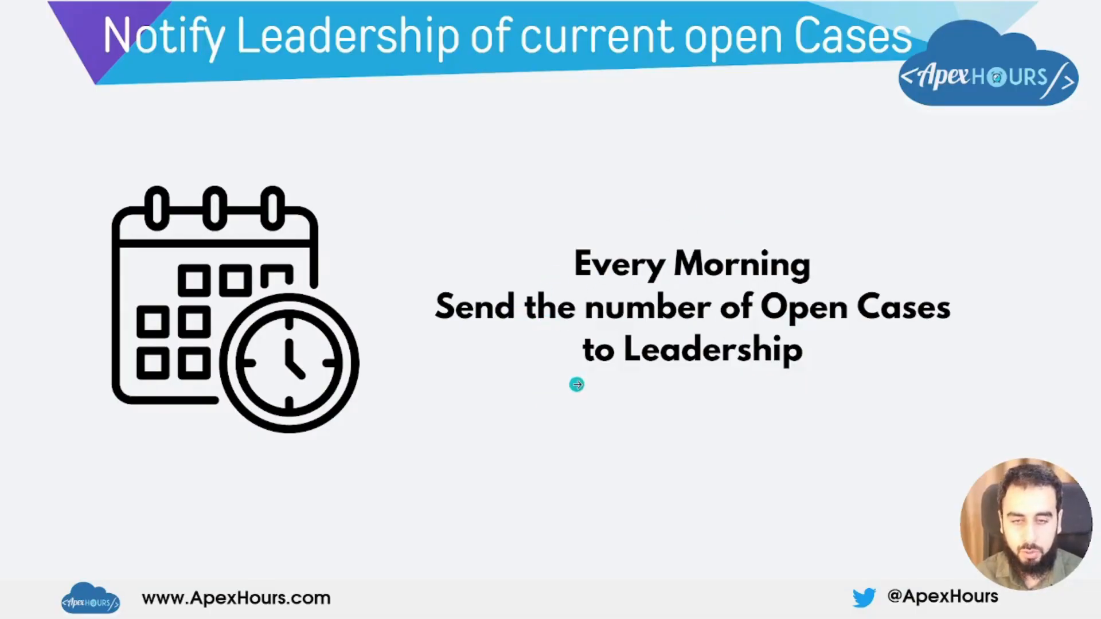
Step: Switch to the Daily Email Number of Unhappy Customers flow and open its start schedule settings
key(Escape)
click(422, 12)
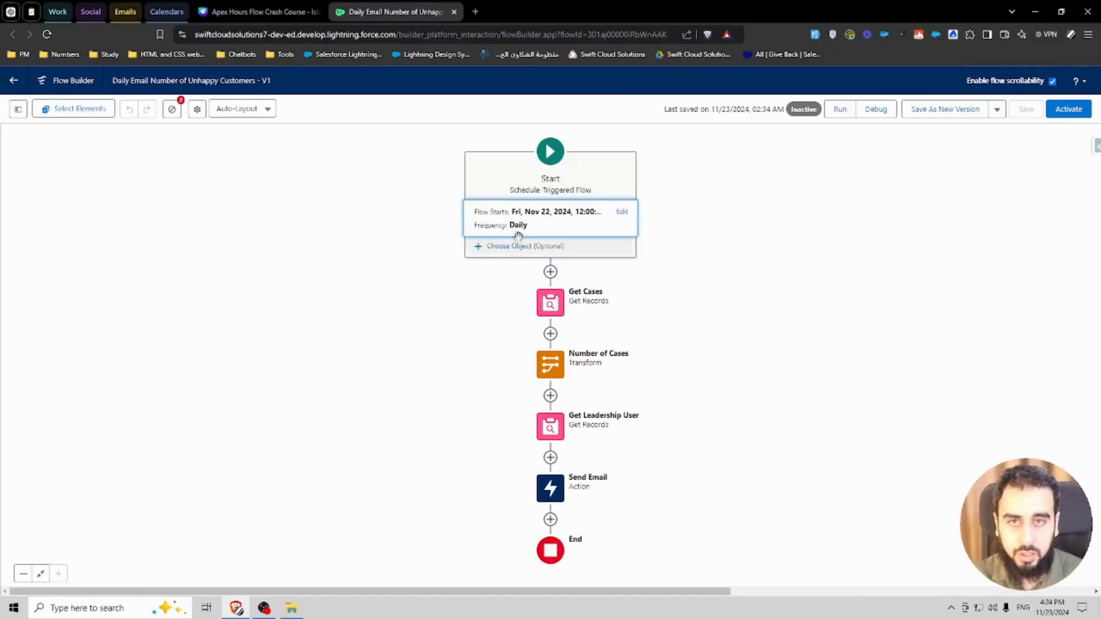
click(542, 223)
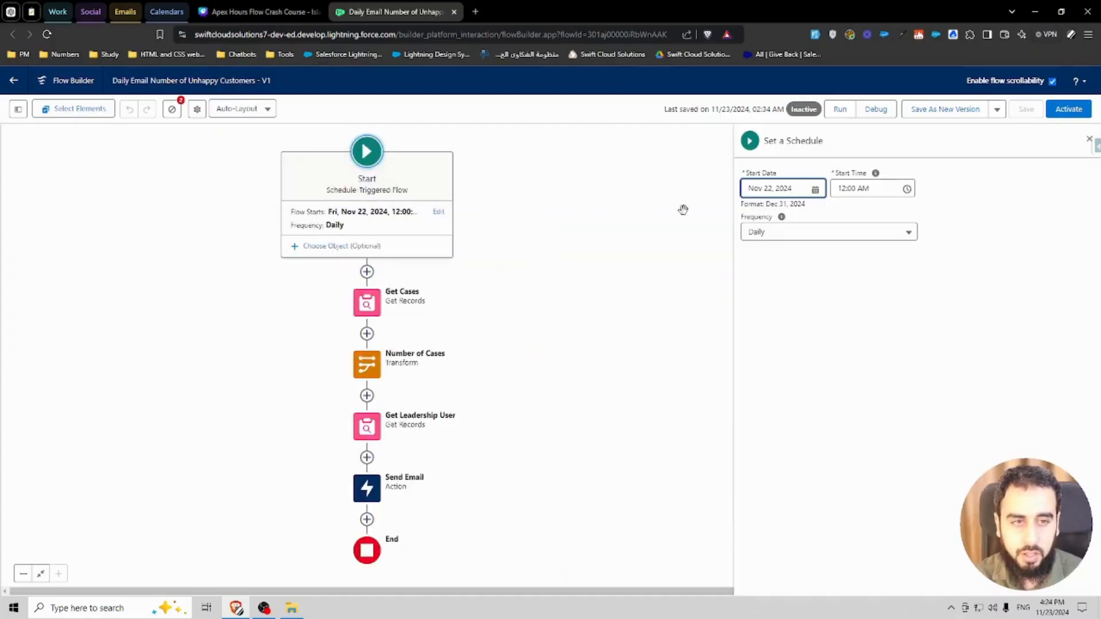
click(800, 285)
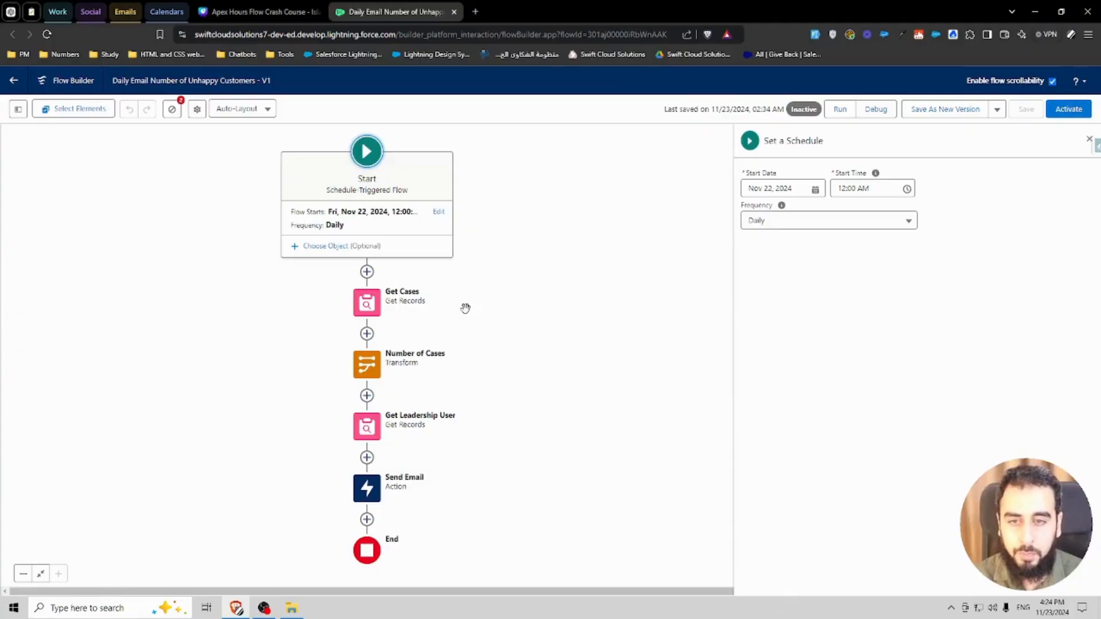
Step: Try setting the scheduled start's object to Account with an Active__c Equals condition
click(368, 248)
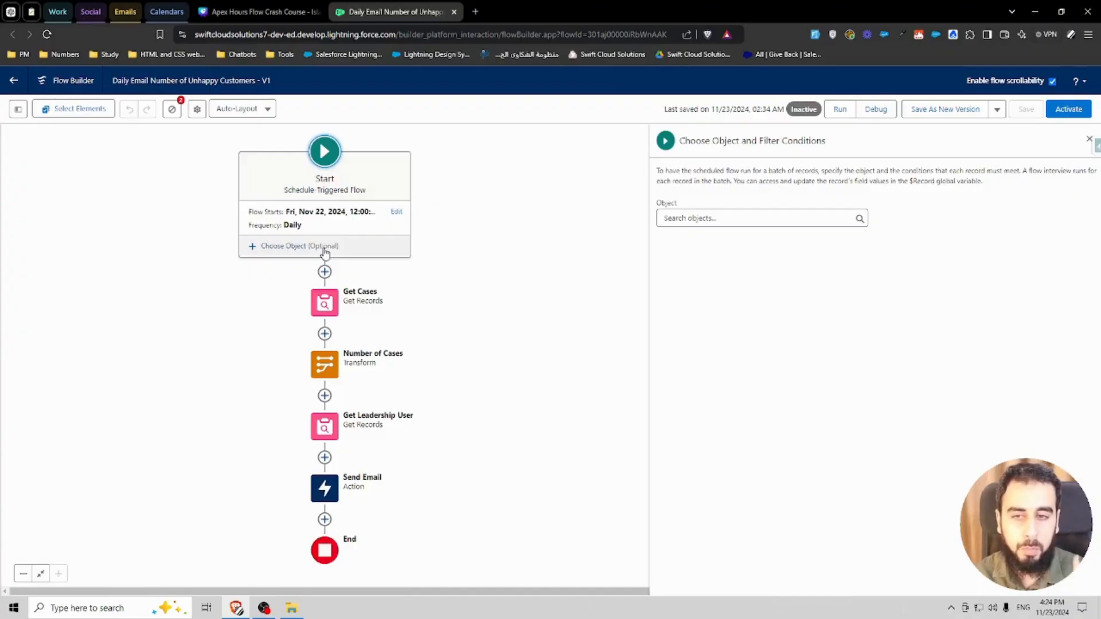
click(691, 222)
text(acc)
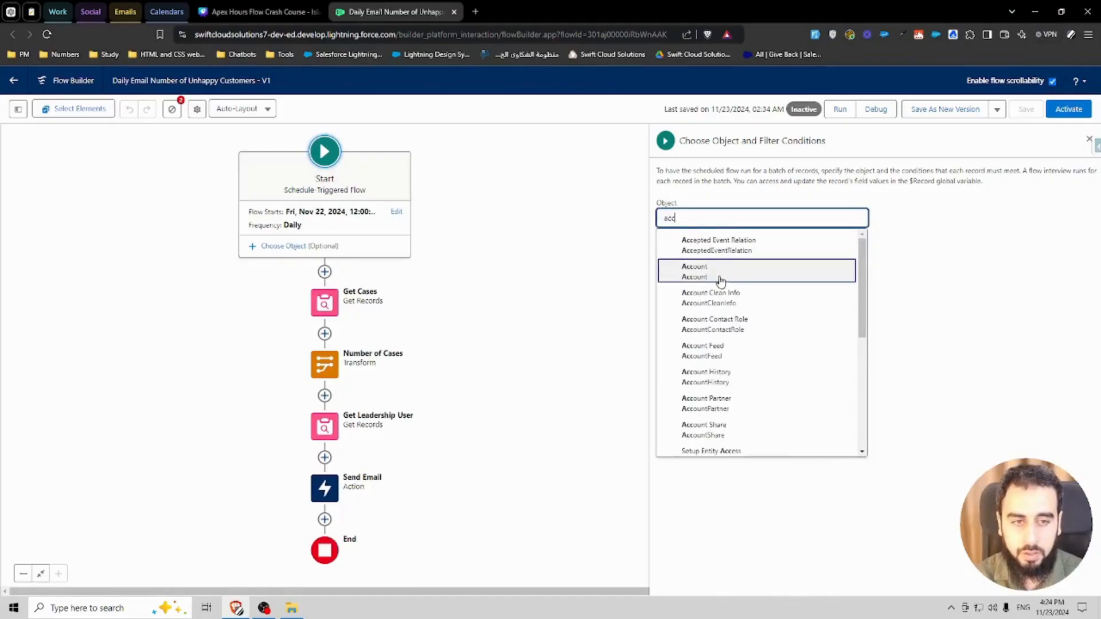
click(709, 269)
click(735, 303)
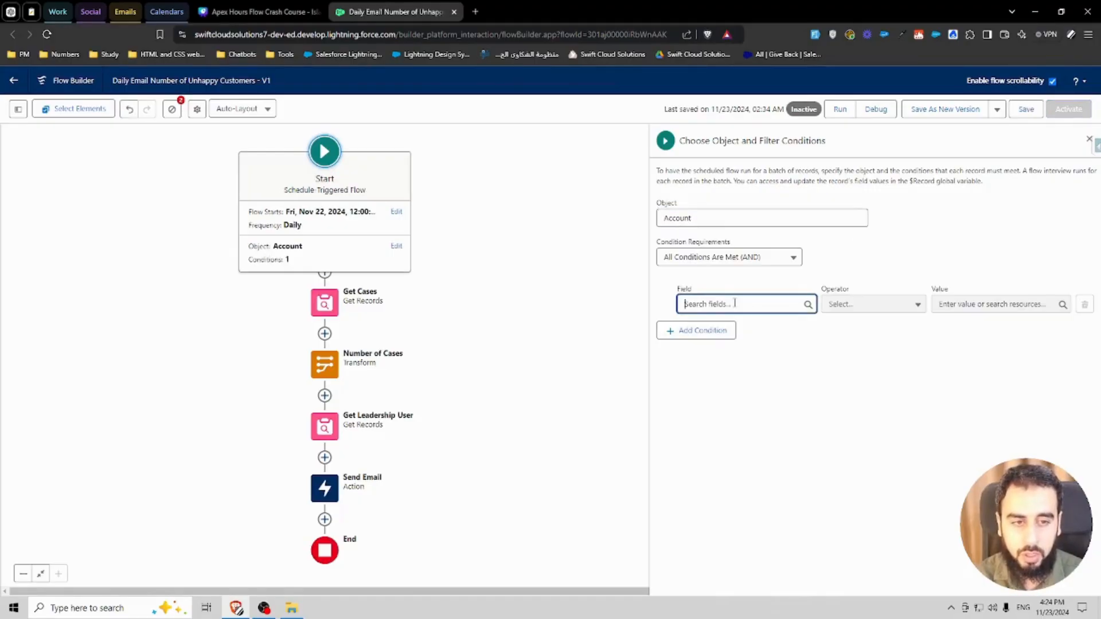
click(740, 394)
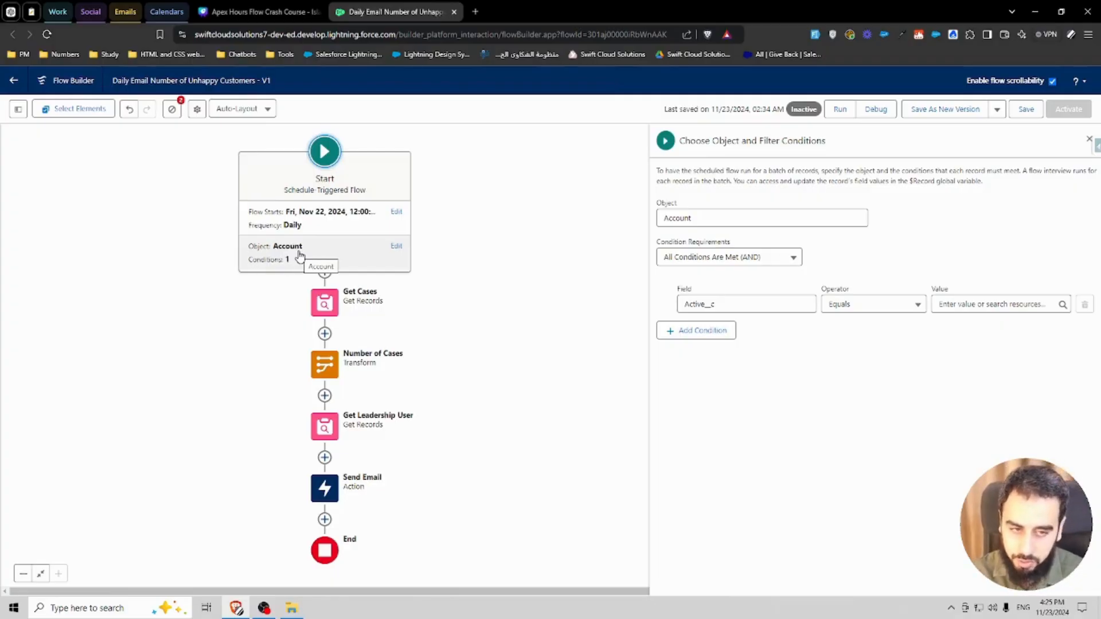
Step: Clear the start's object selection and close the object panel
click(302, 254)
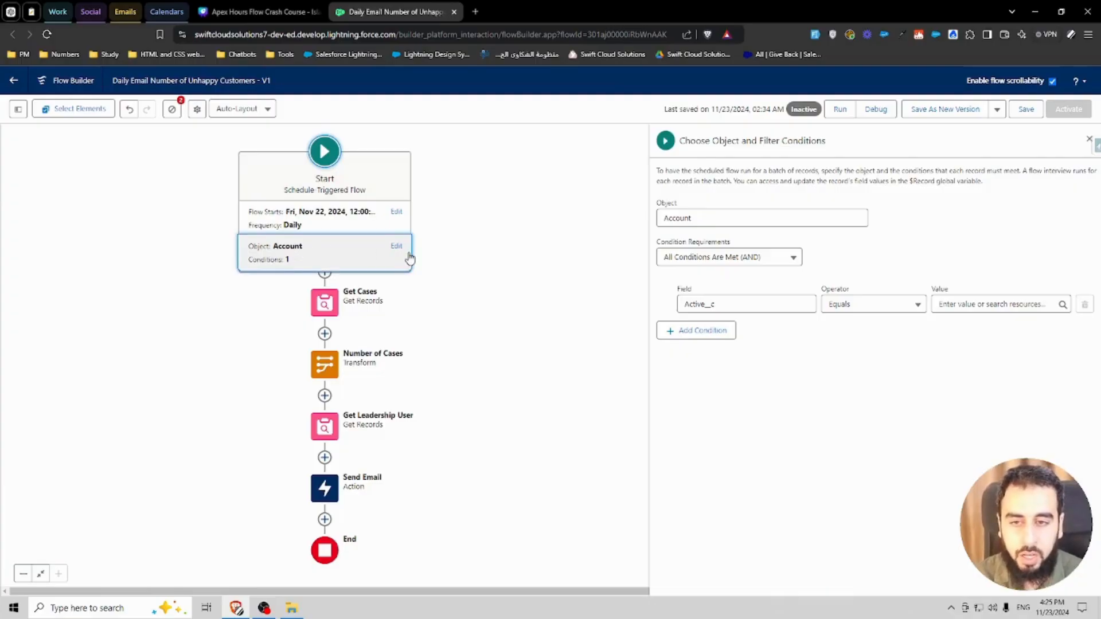
click(776, 217)
click(725, 194)
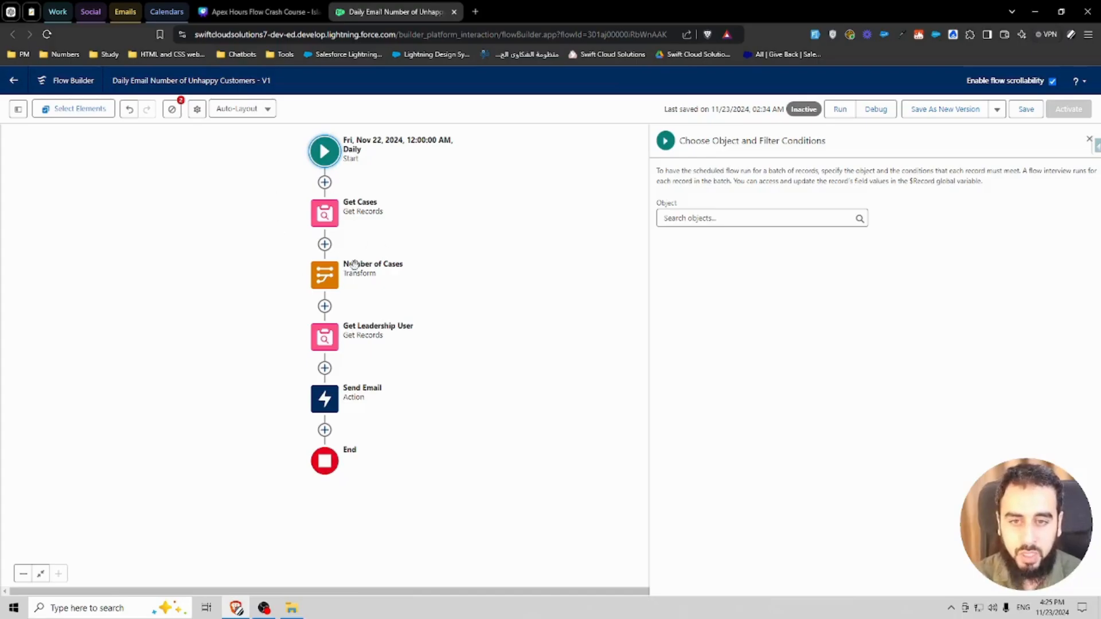
click(1087, 139)
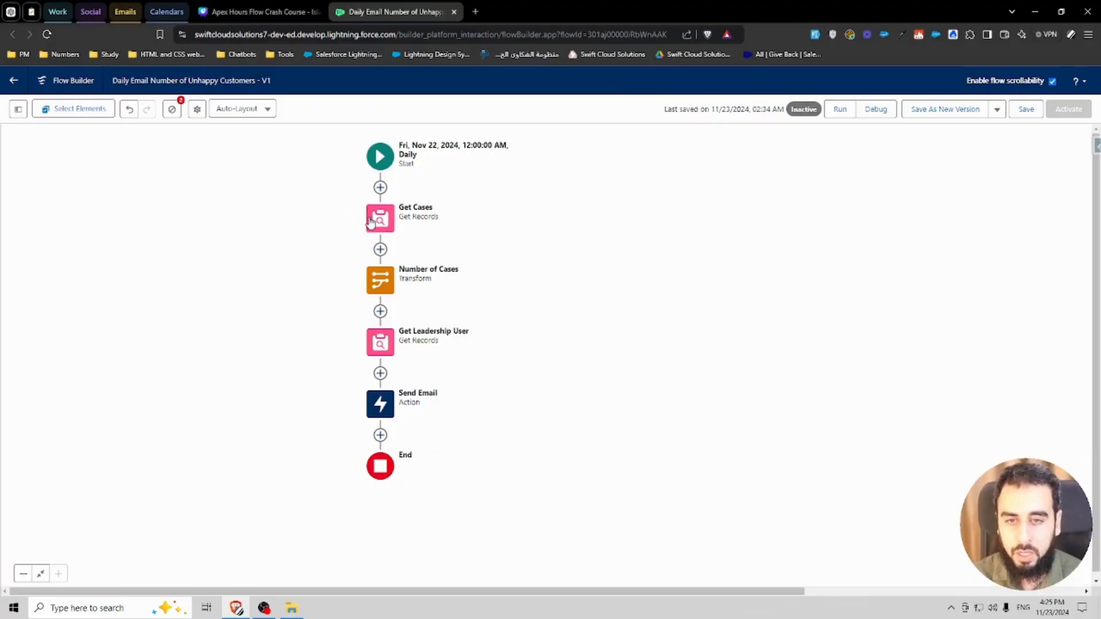
Step: Open the Get Cases element and review its Status filter and record storage settings
click(380, 219)
click(380, 353)
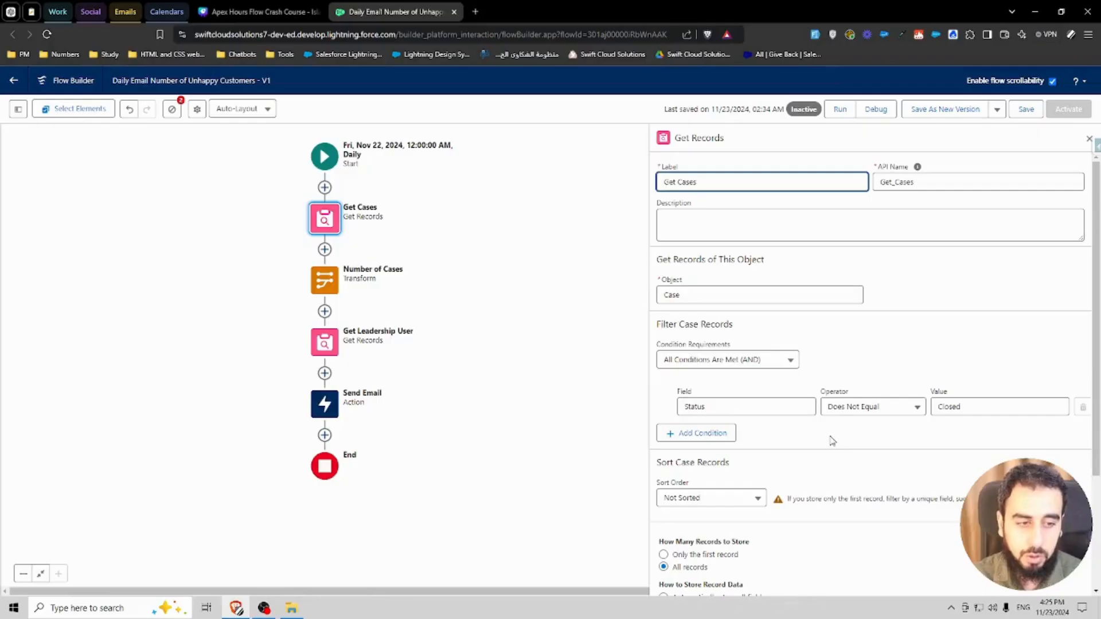
scroll(832, 440, down, 2)
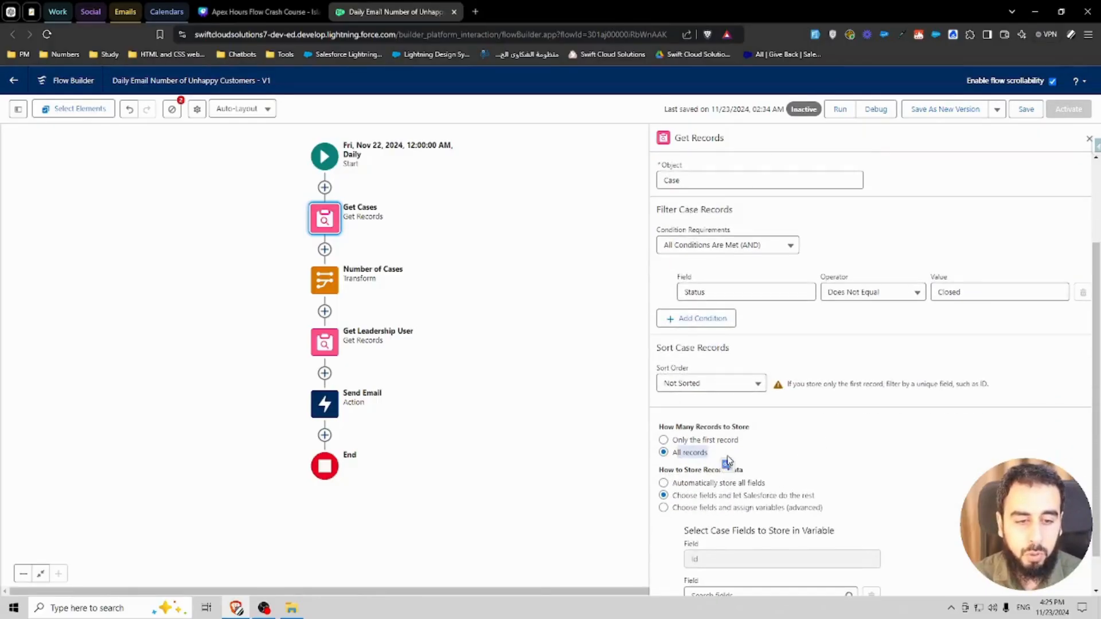
scroll(768, 458, down, 1)
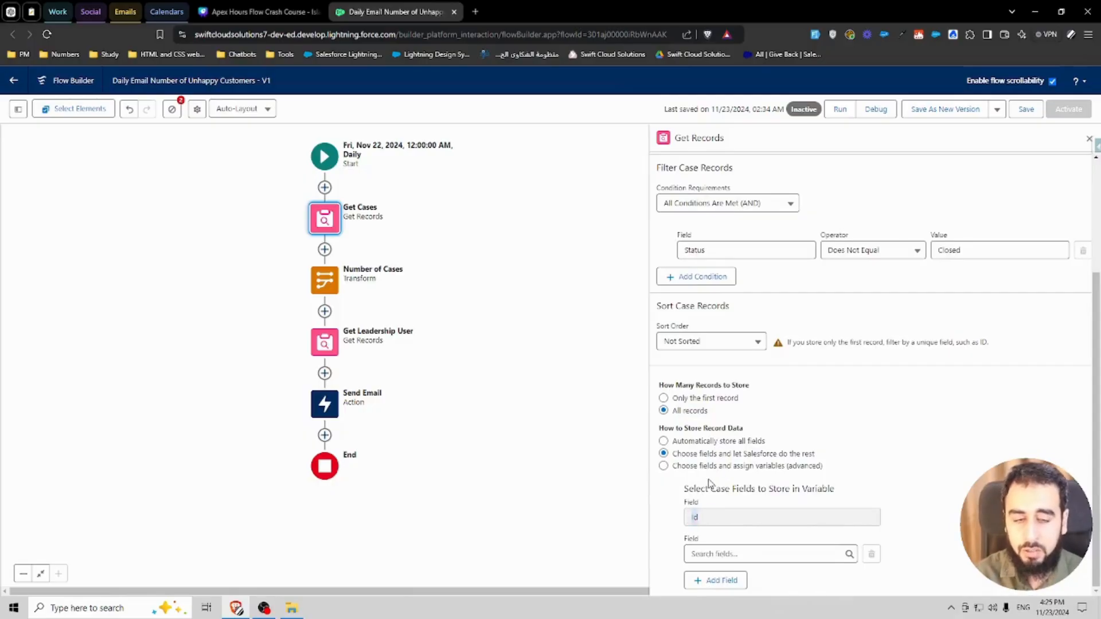
Step: Review the Number of Cases transform's aggregate mapping and its Count type, then close it
click(324, 280)
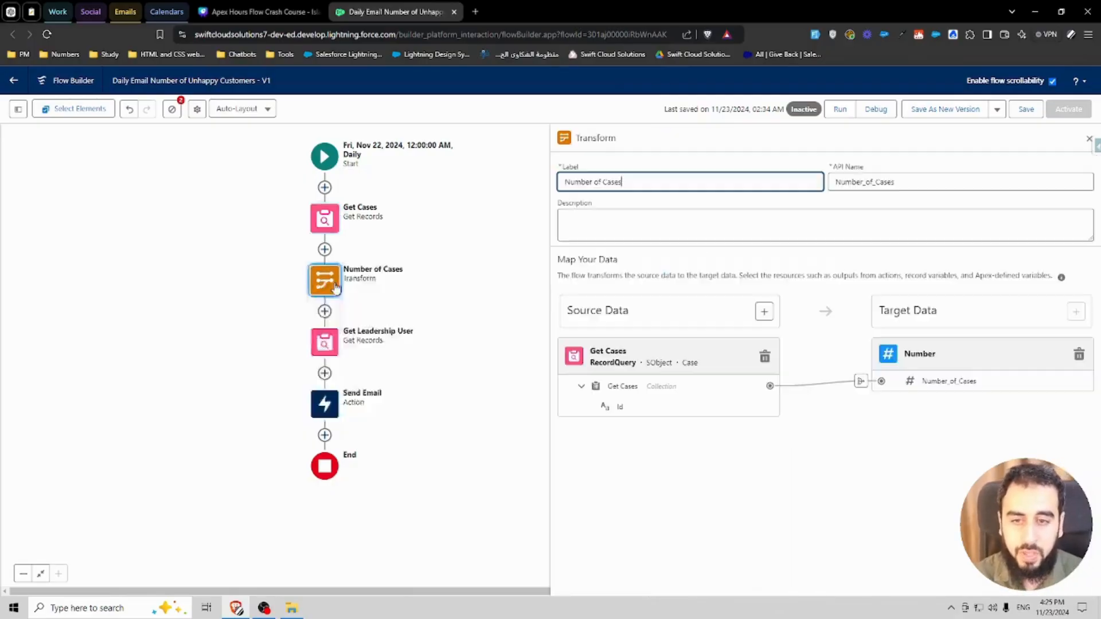
click(604, 206)
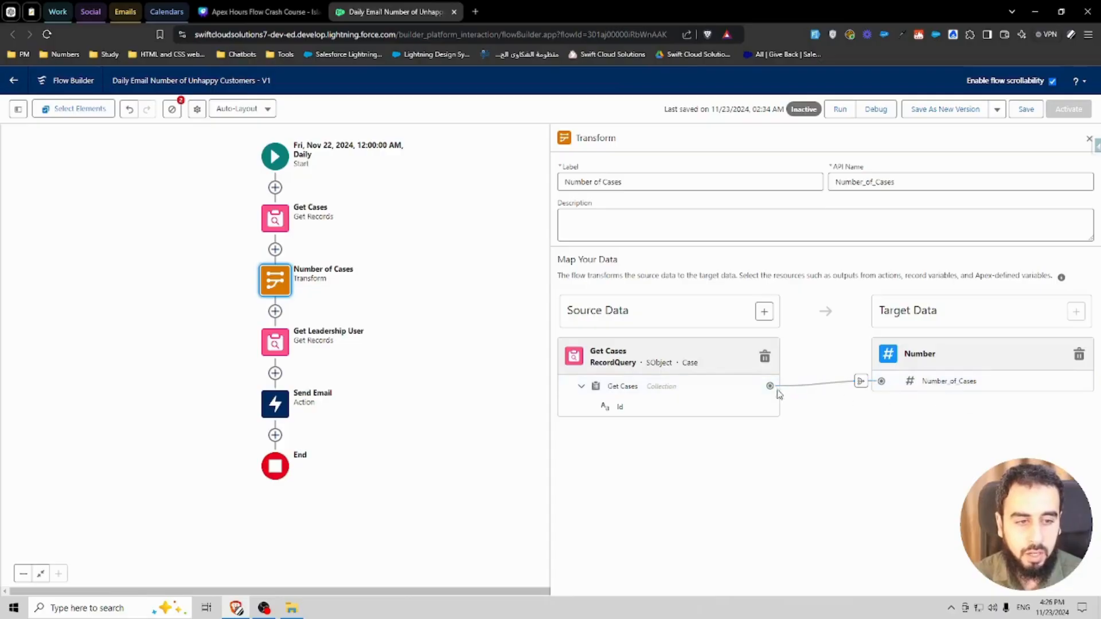
click(861, 381)
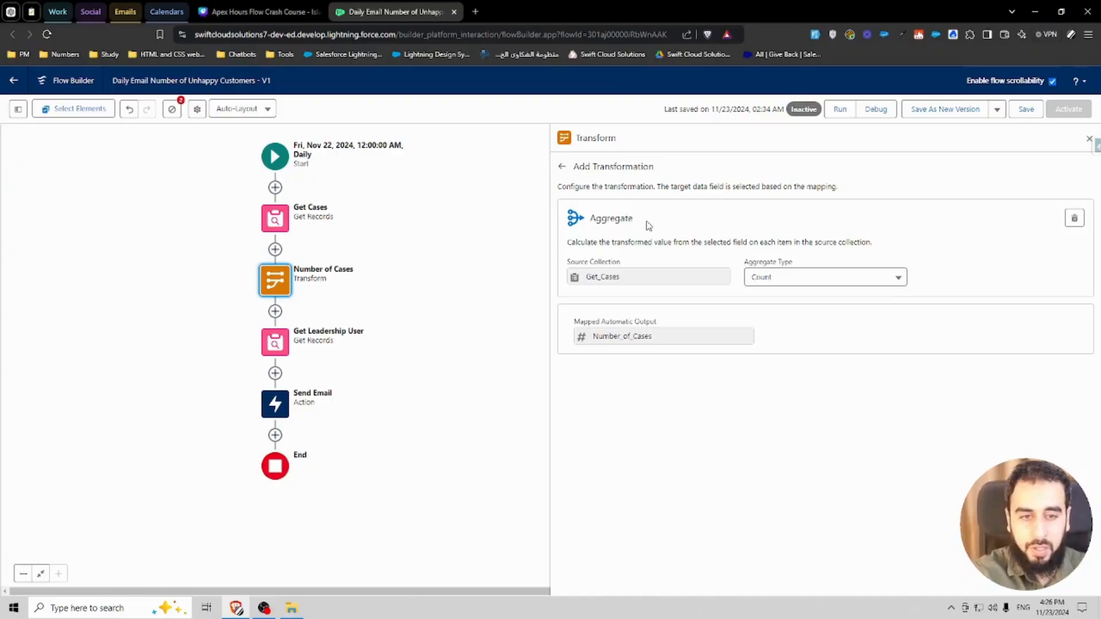
click(803, 277)
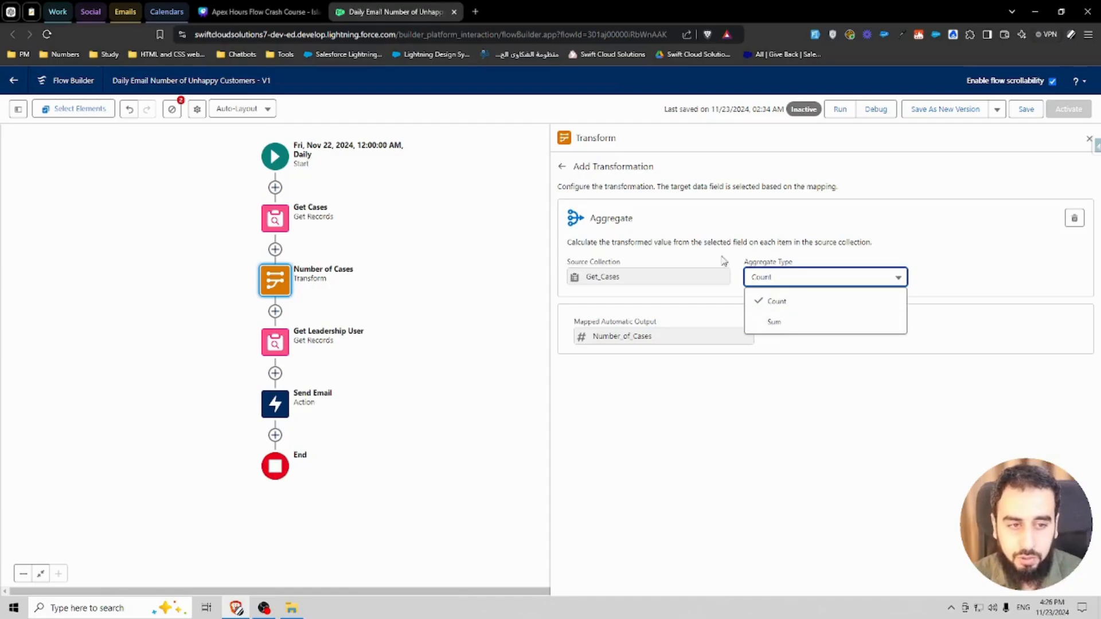
click(703, 236)
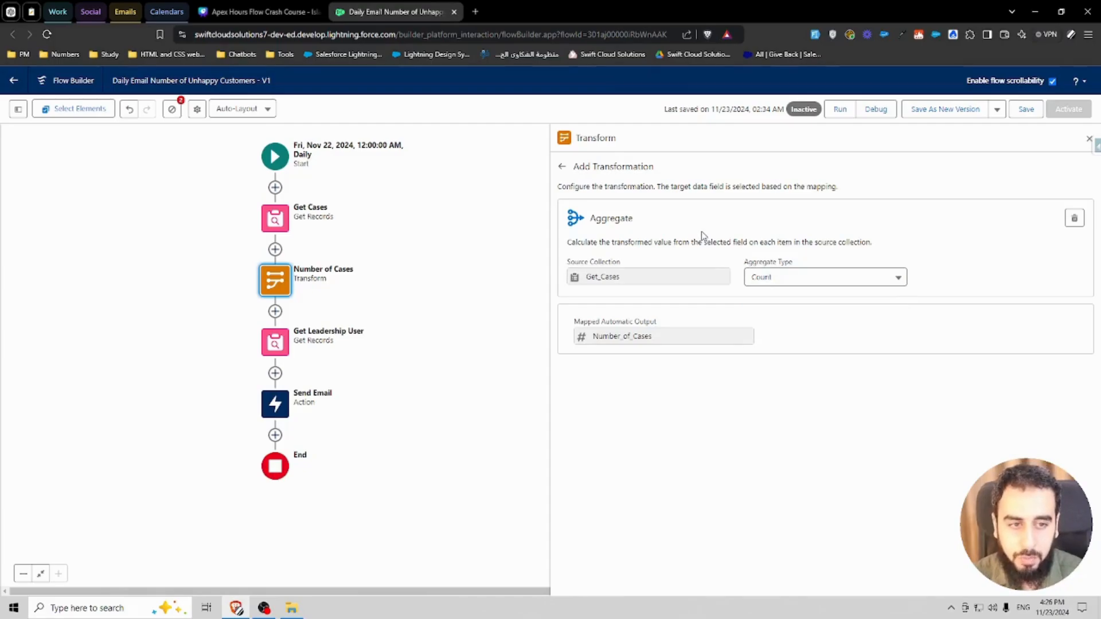
click(562, 166)
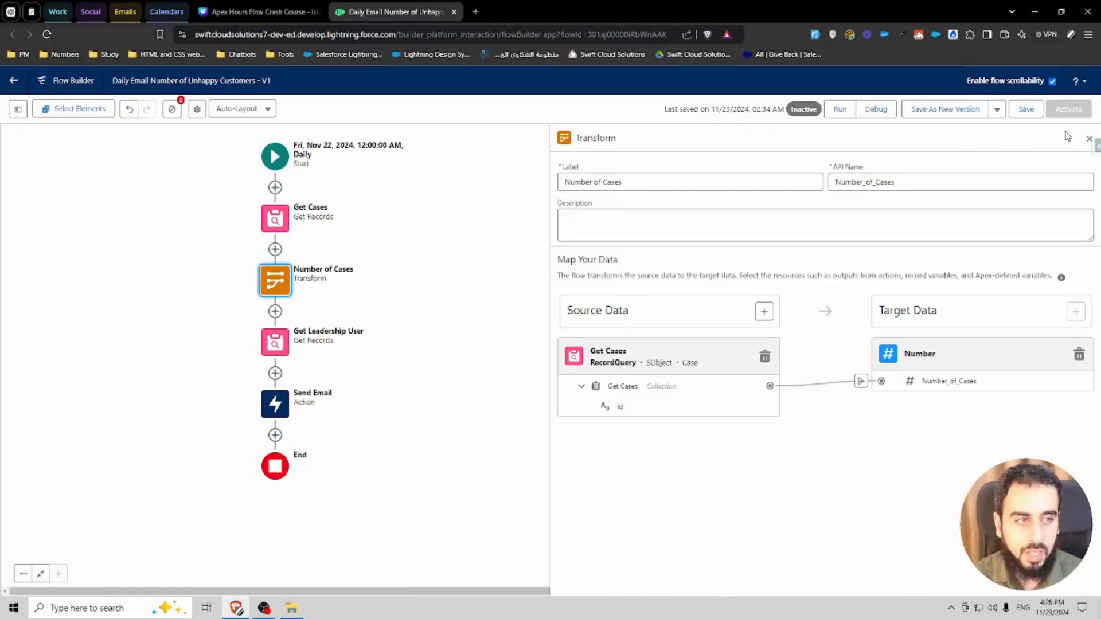
click(1088, 140)
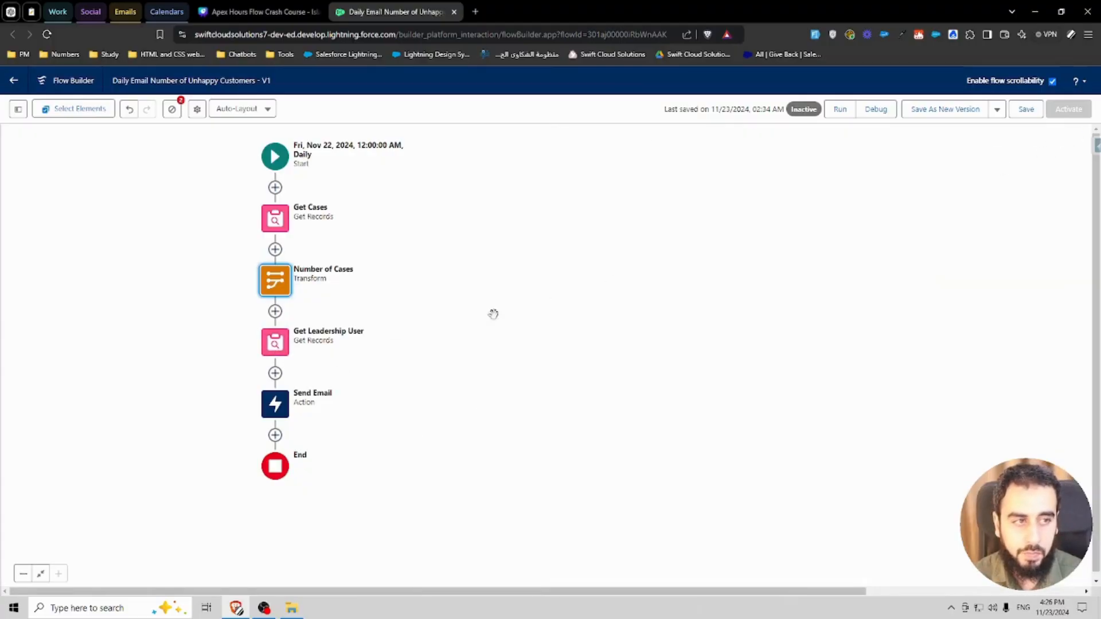
Step: Open the Send Email action and review its input values
click(277, 399)
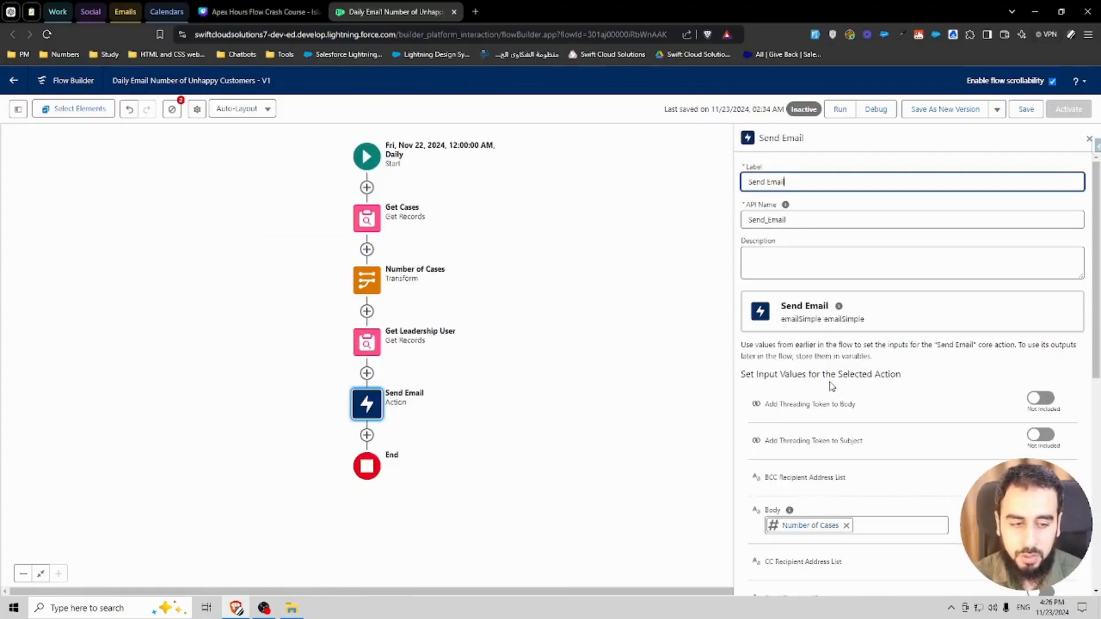
click(878, 412)
scroll(879, 413, down, 2)
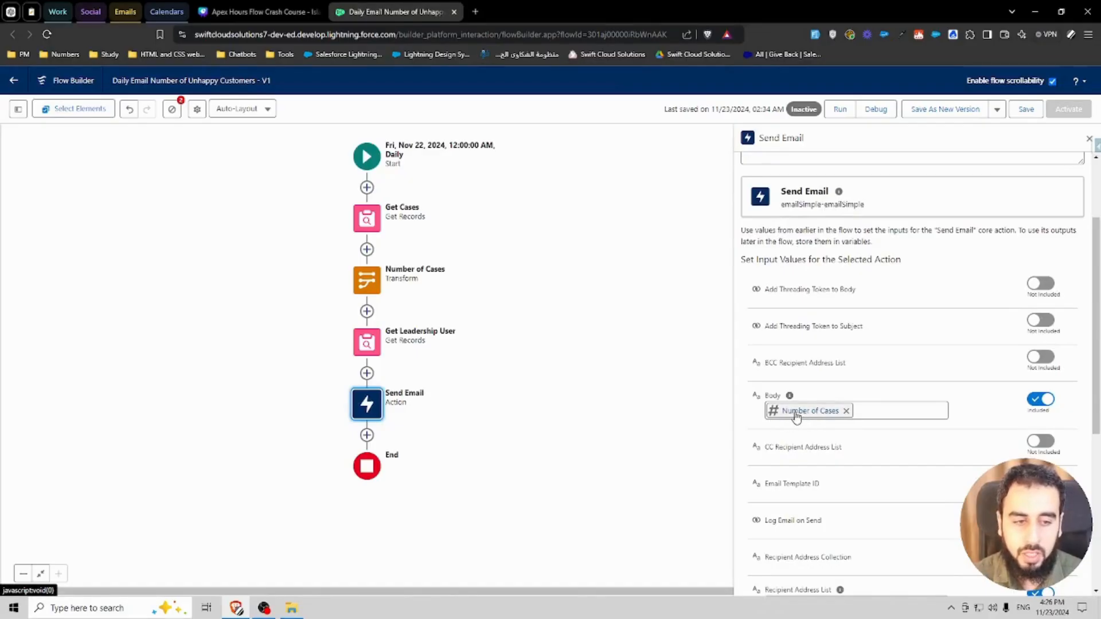
Step: Start creating a new resource for the Send Email Body input, then cancel the dialog
click(880, 411)
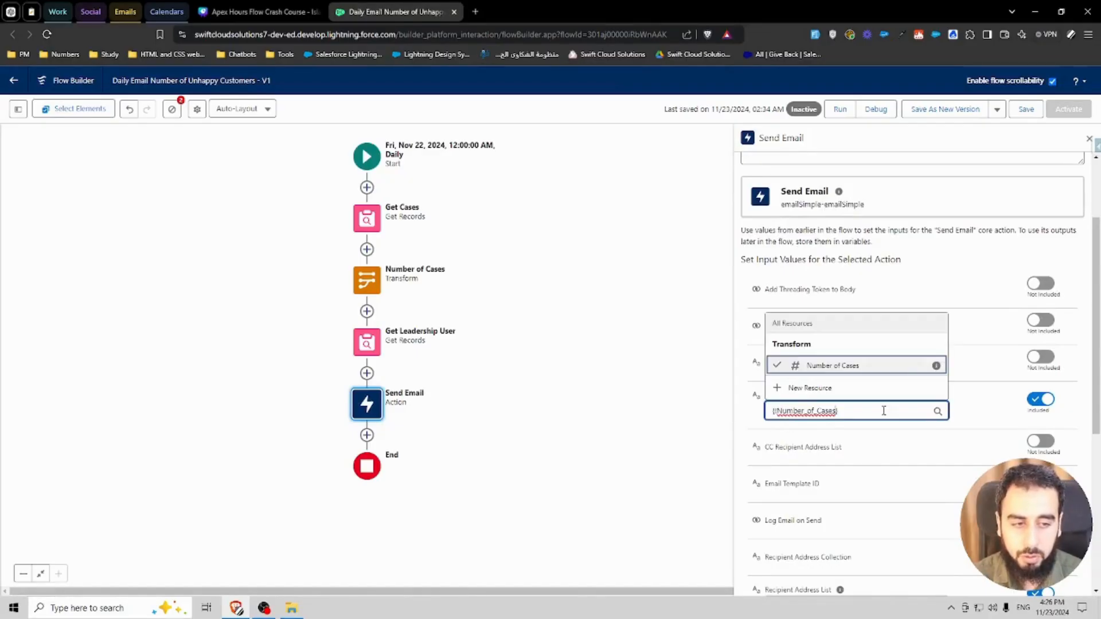
click(810, 388)
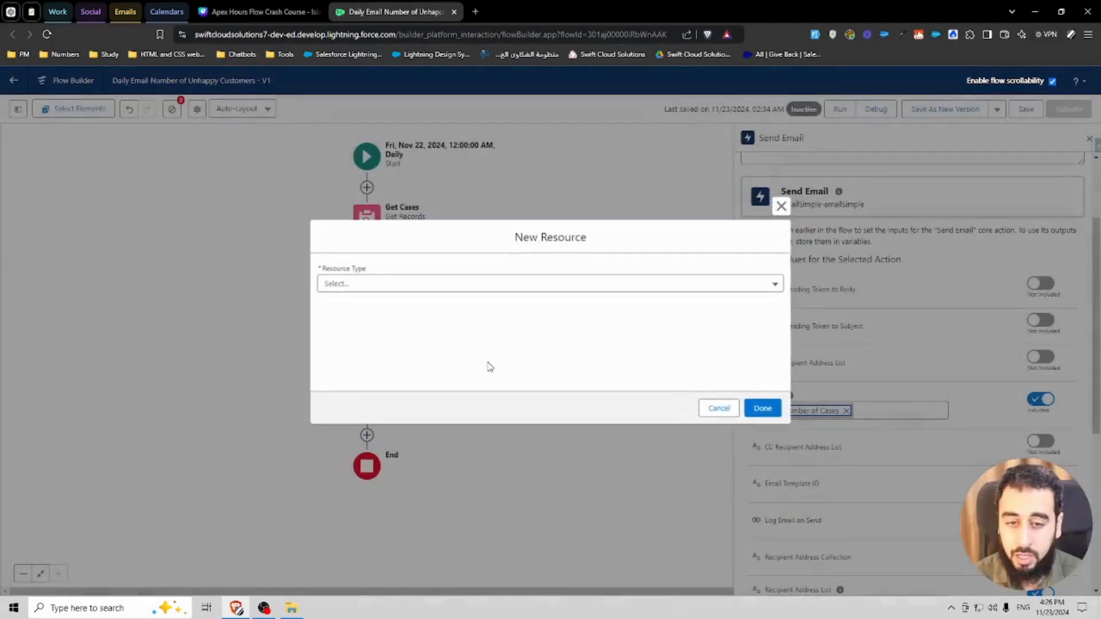
click(378, 297)
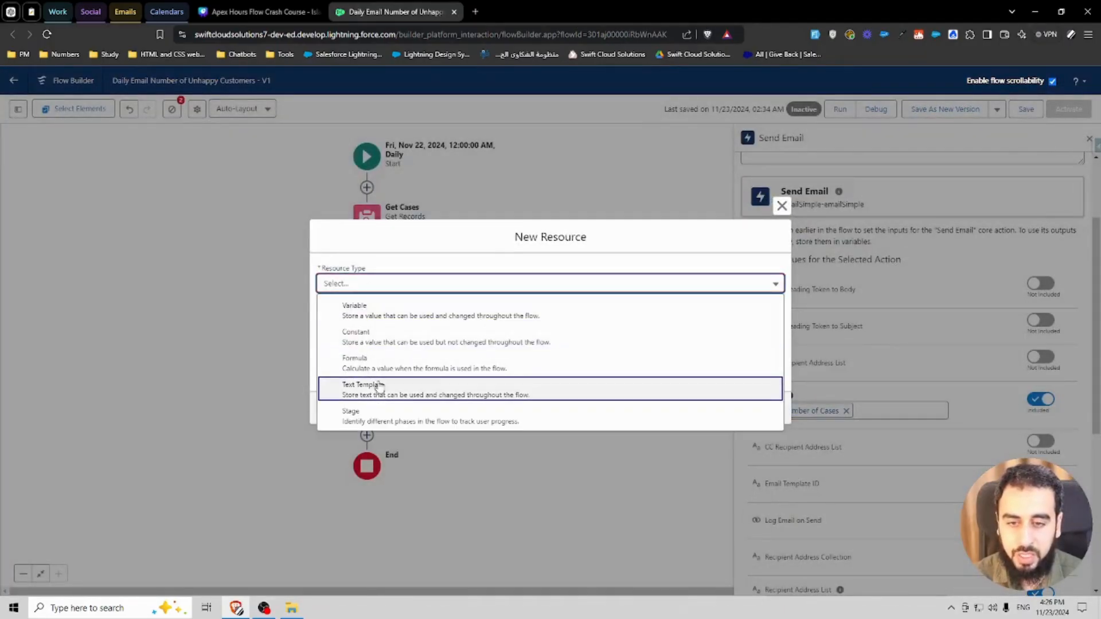
click(781, 206)
click(781, 205)
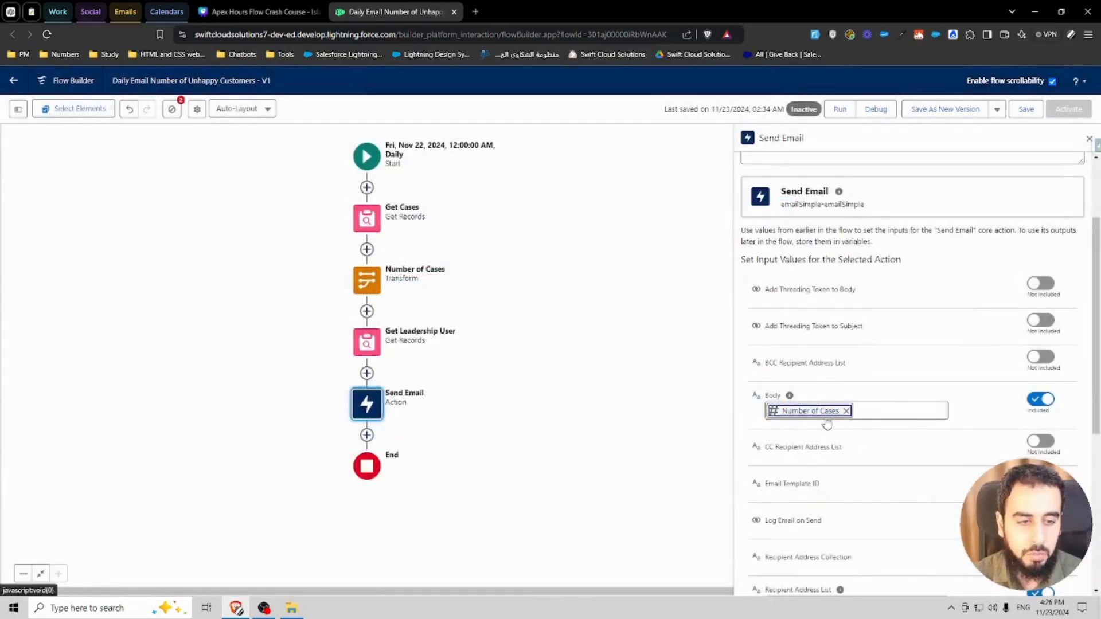
scroll(811, 504, down, 3)
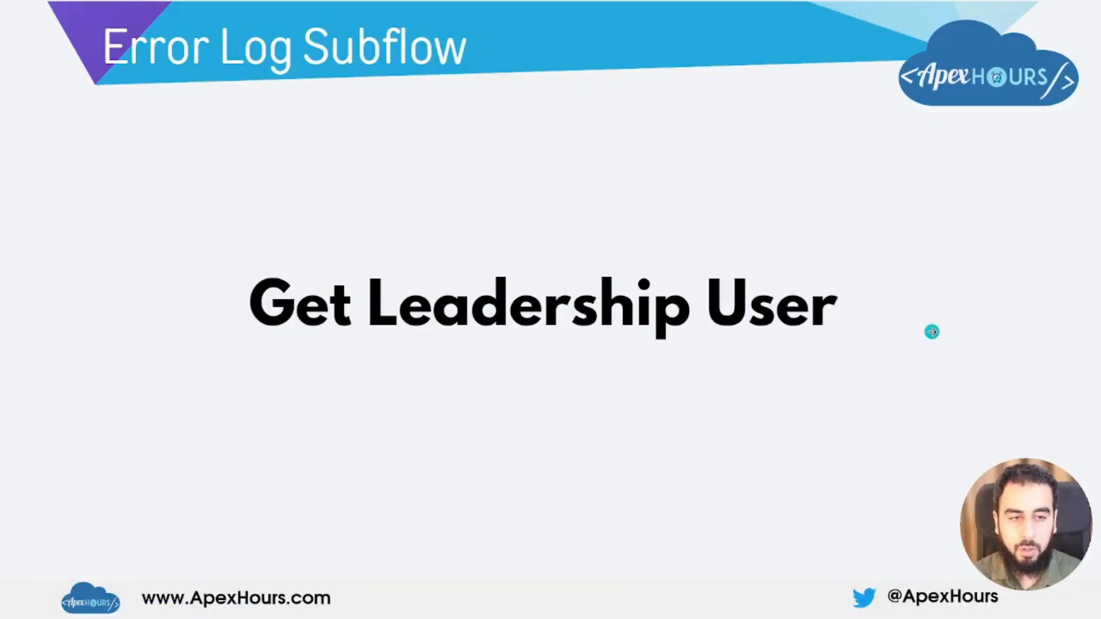
click(873, 324)
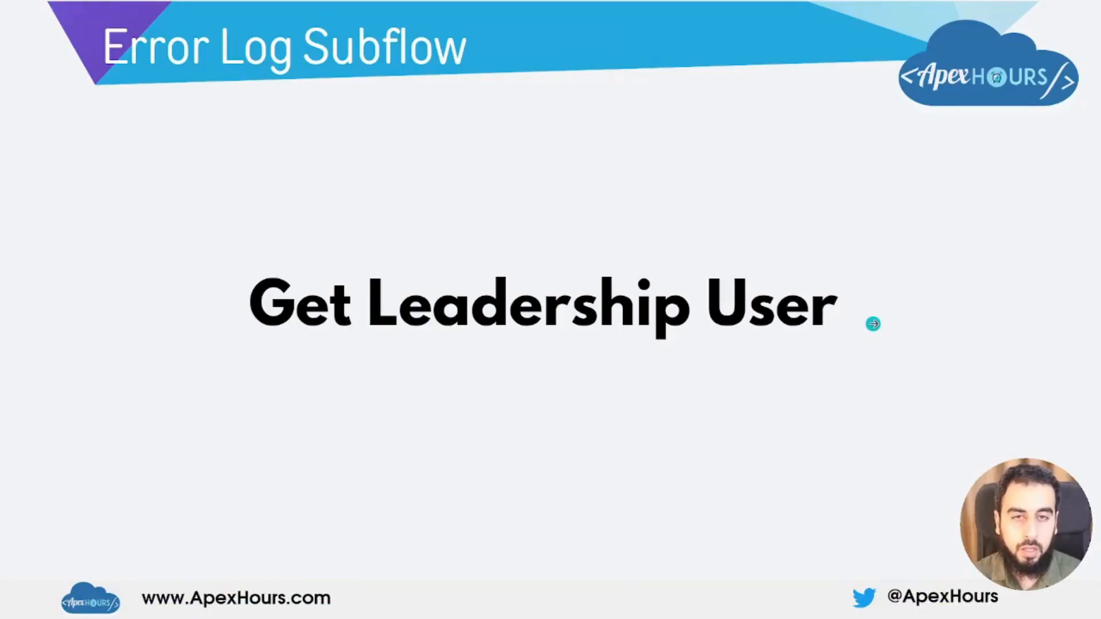
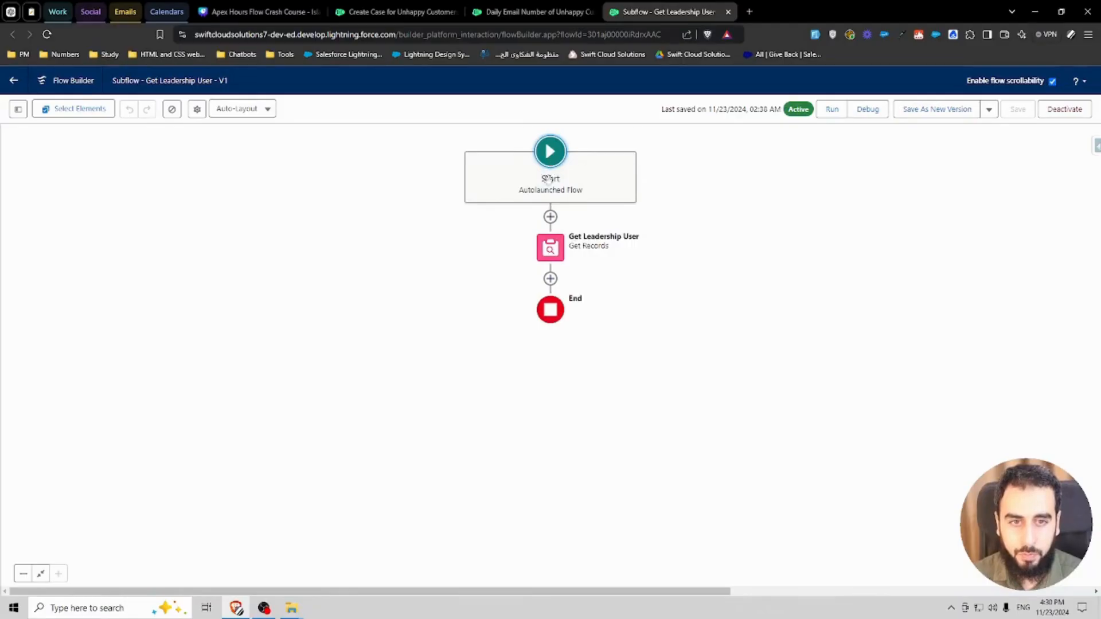
Step: Open the Get Leadership User element in the subflow and review its object, filter and record storage settings
click(551, 248)
click(550, 347)
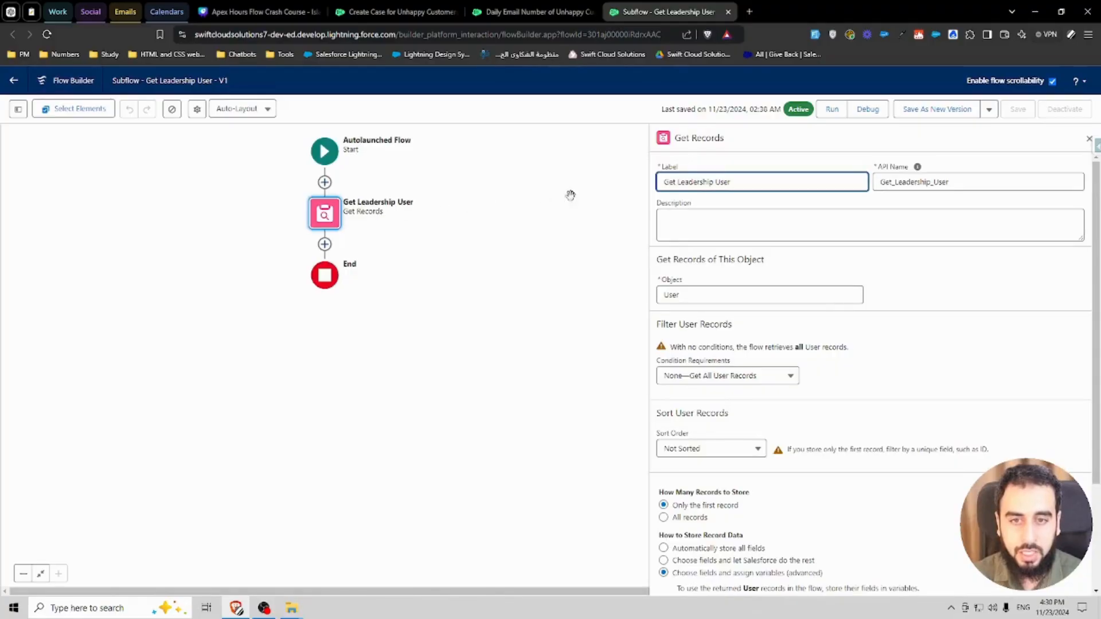
click(753, 207)
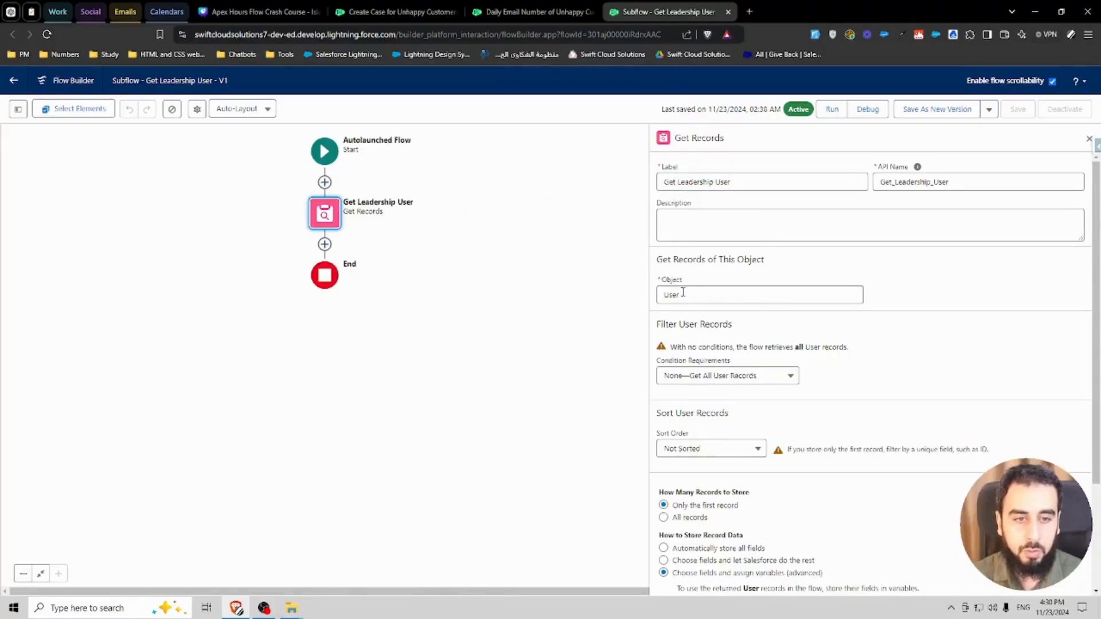
scroll(823, 378, down, 1)
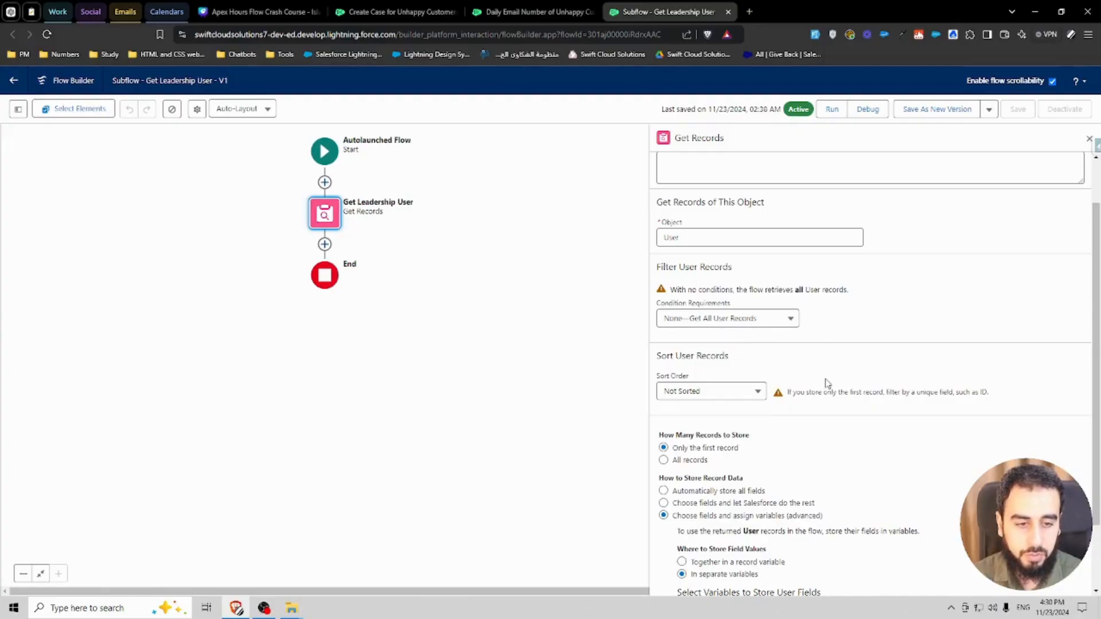
scroll(826, 383, down, 2)
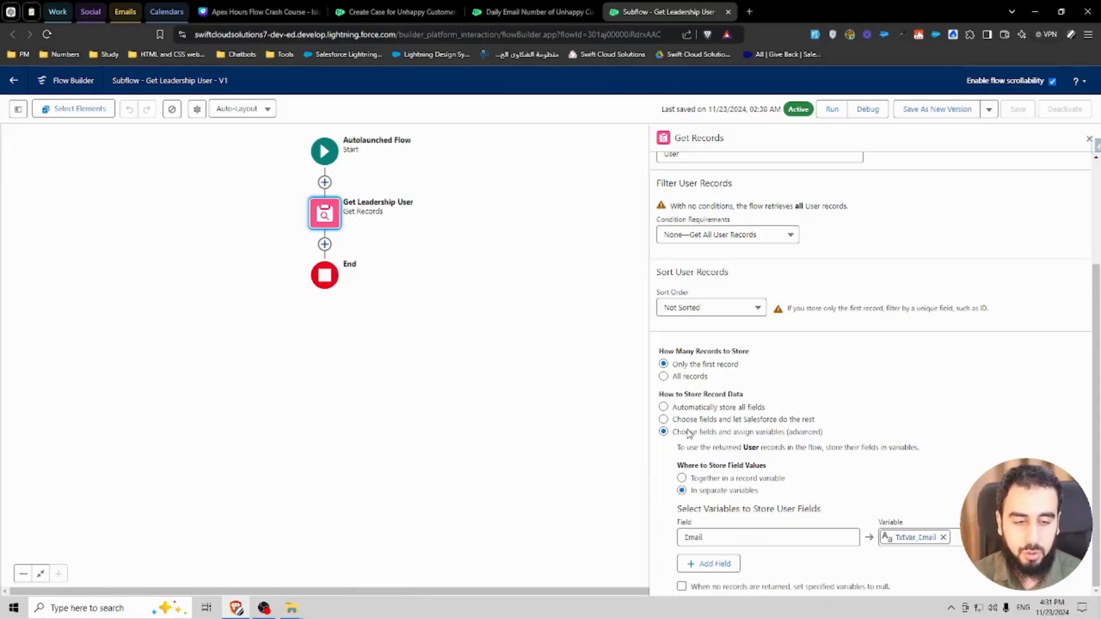
Step: Open the toolbox and review the TxtVar_Email variable's availability settings, then review the record storage options
click(18, 109)
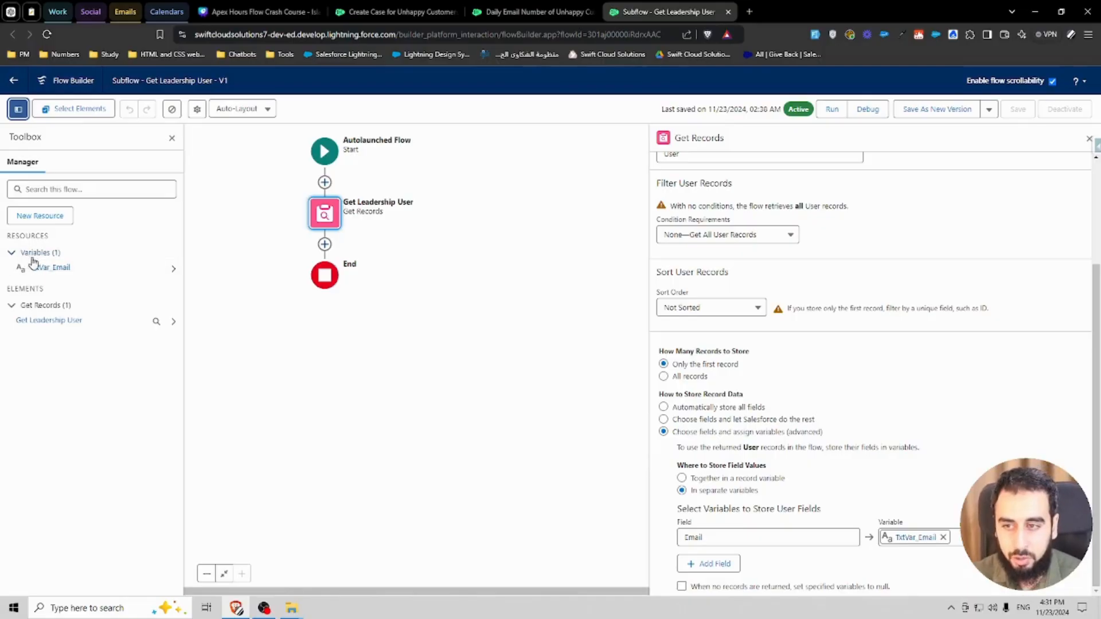
click(51, 270)
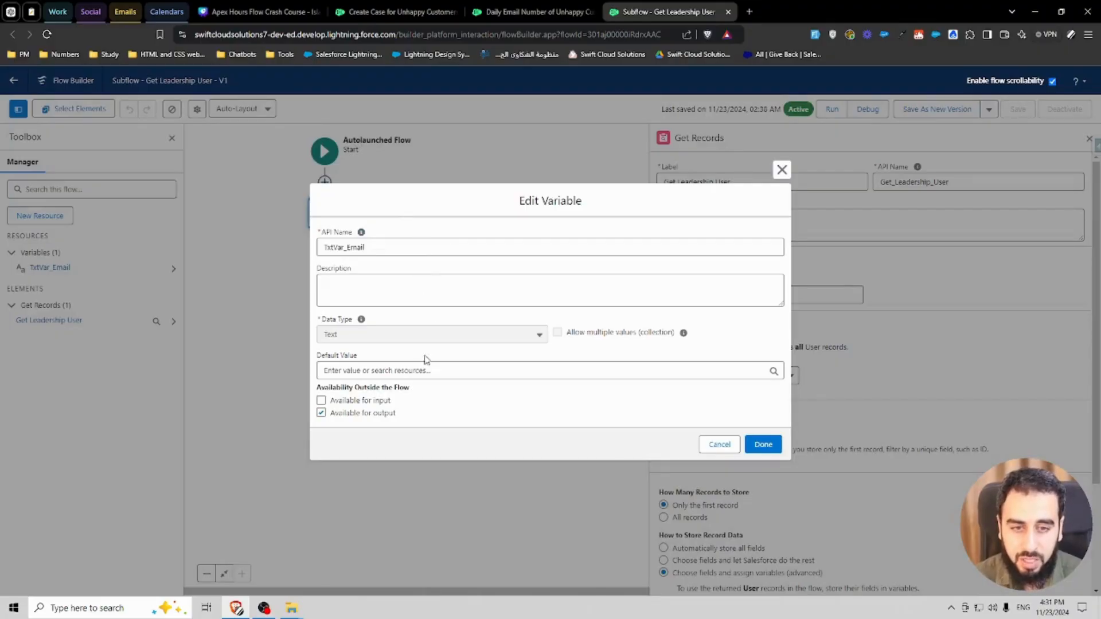
drag(395, 414, 330, 414)
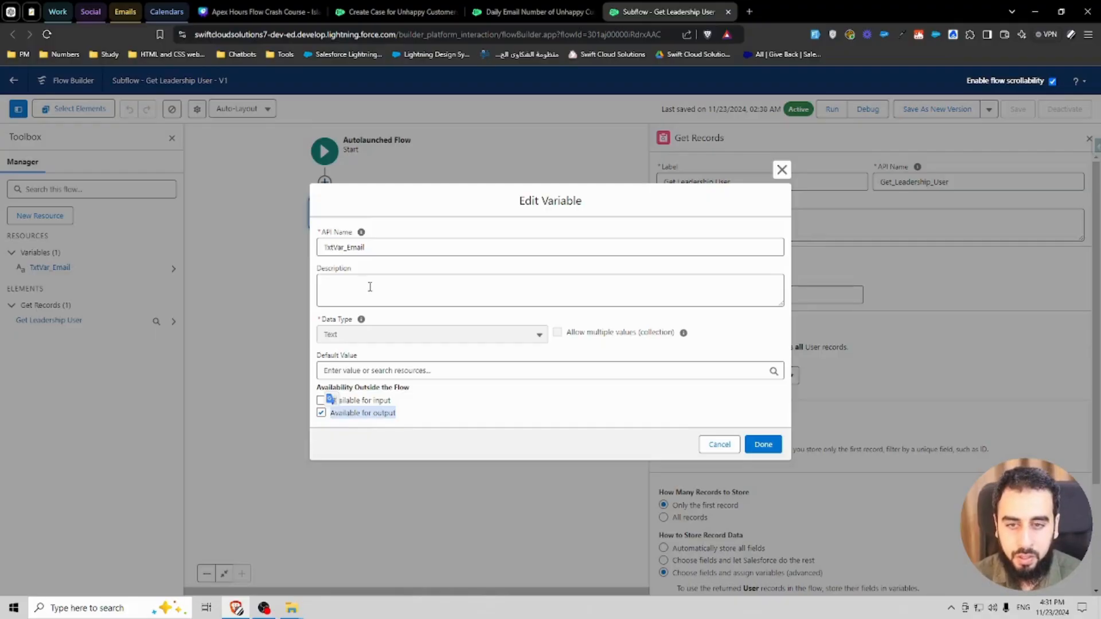
double_click(379, 247)
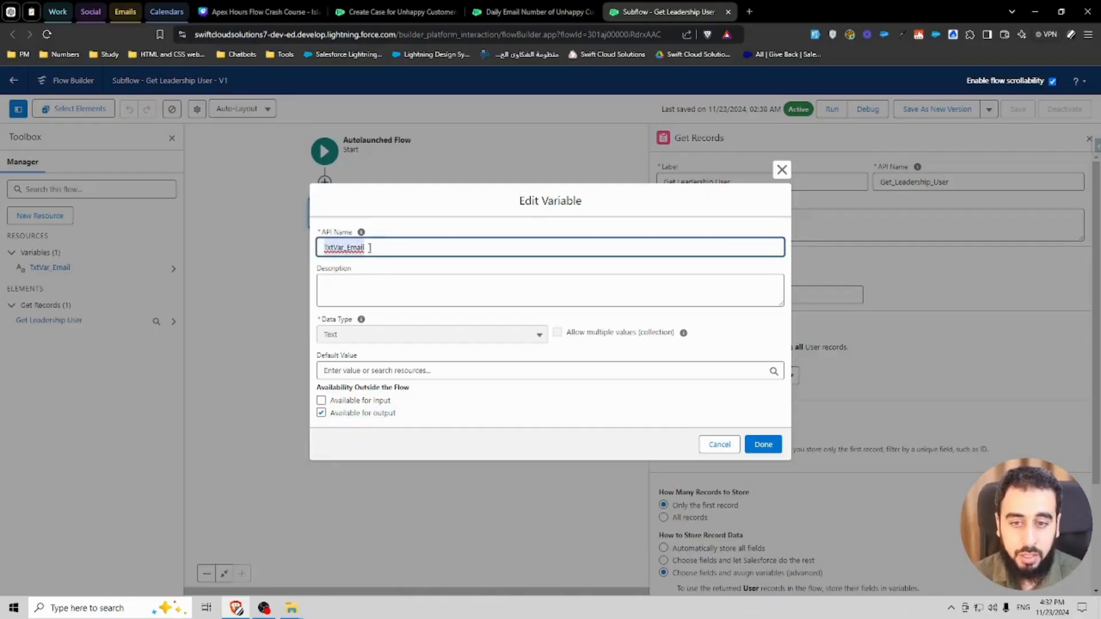
click(781, 169)
scroll(705, 474, down, 2)
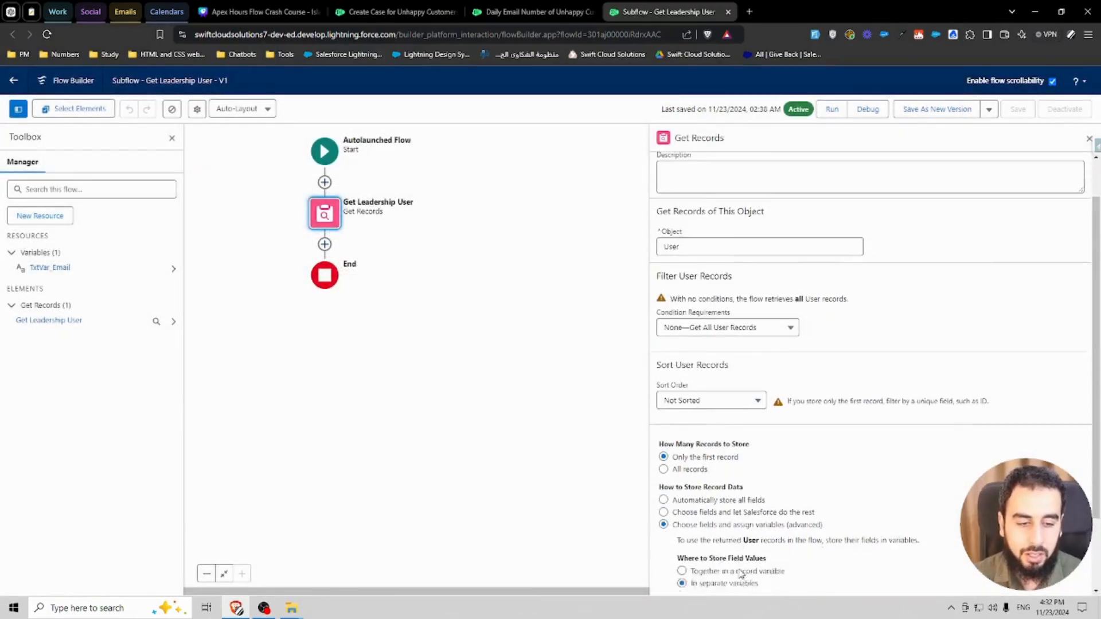
drag(691, 458, 821, 459)
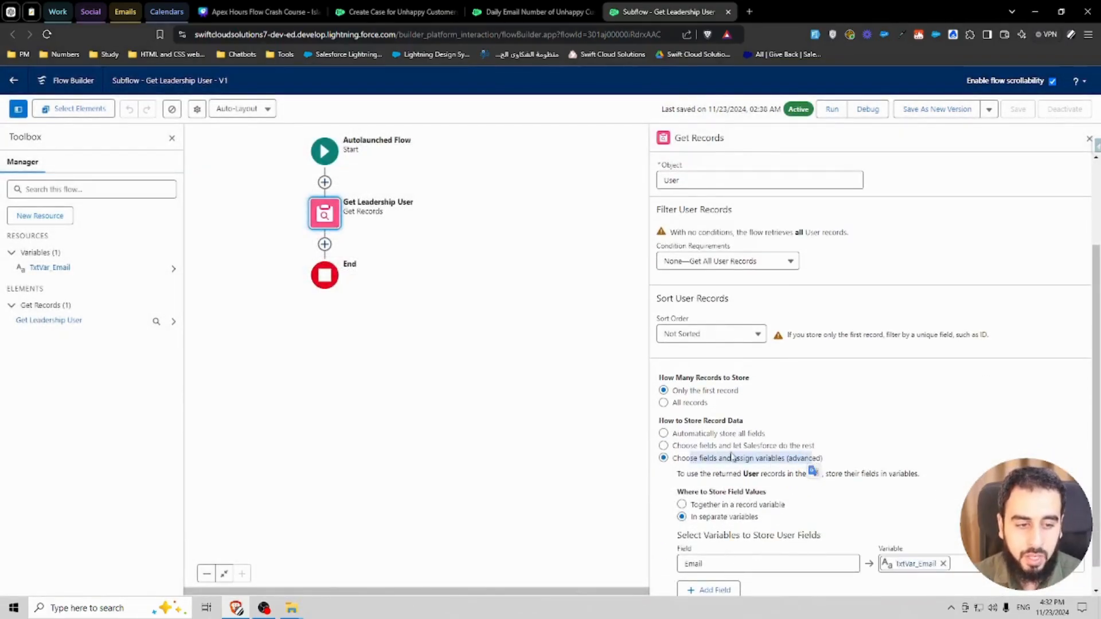
drag(677, 446, 815, 446)
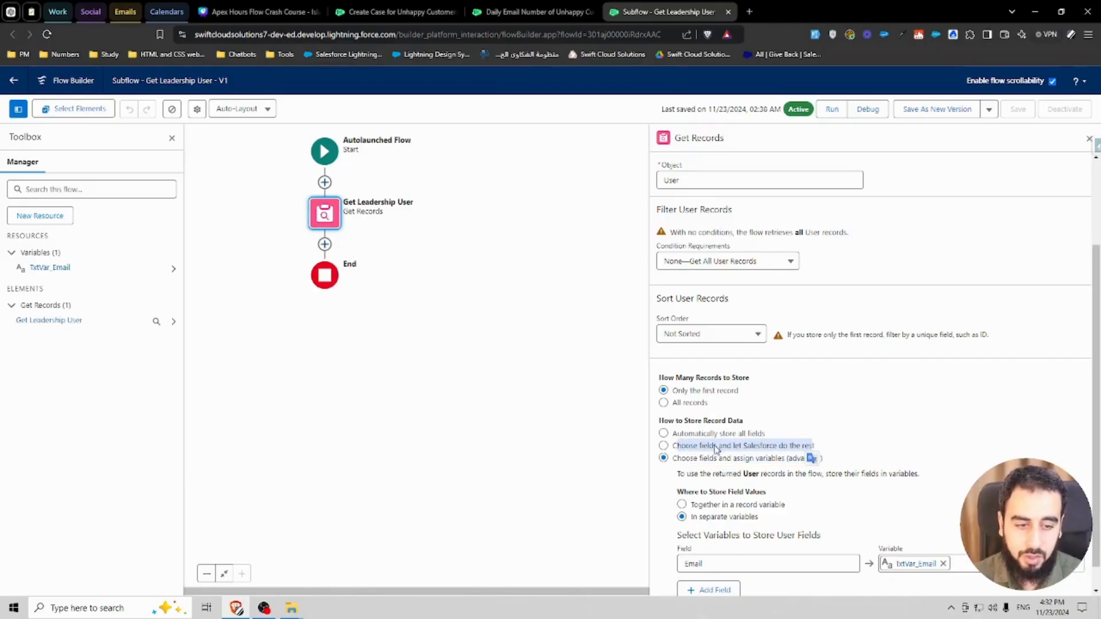
Step: Switch record storage to letting Salesforce choose fields, then back to assigning fields to separate variables
click(773, 446)
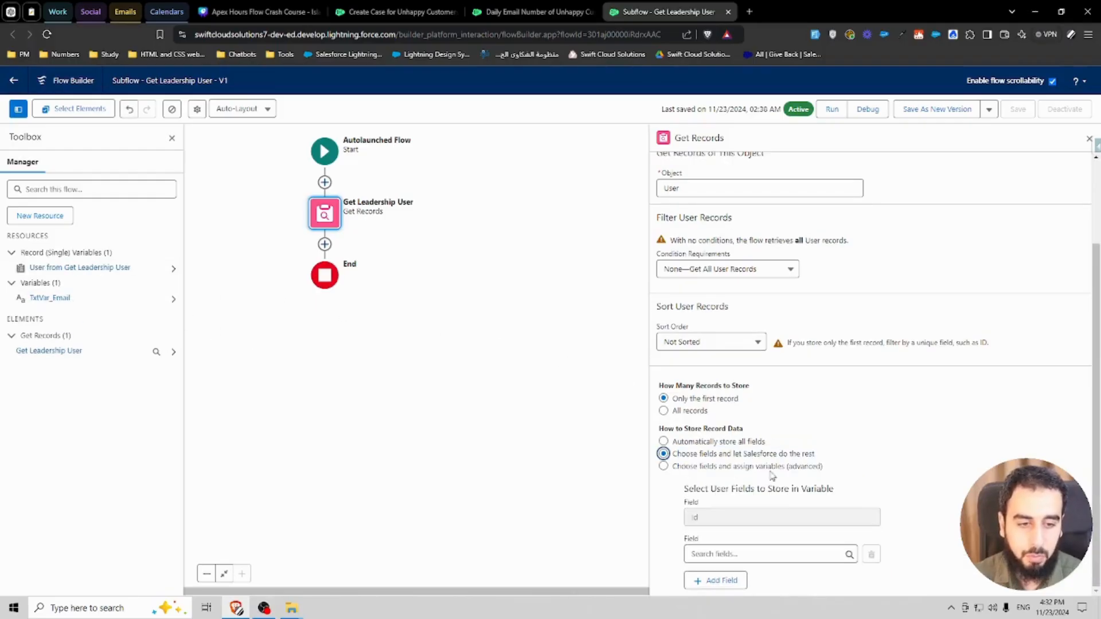
click(694, 467)
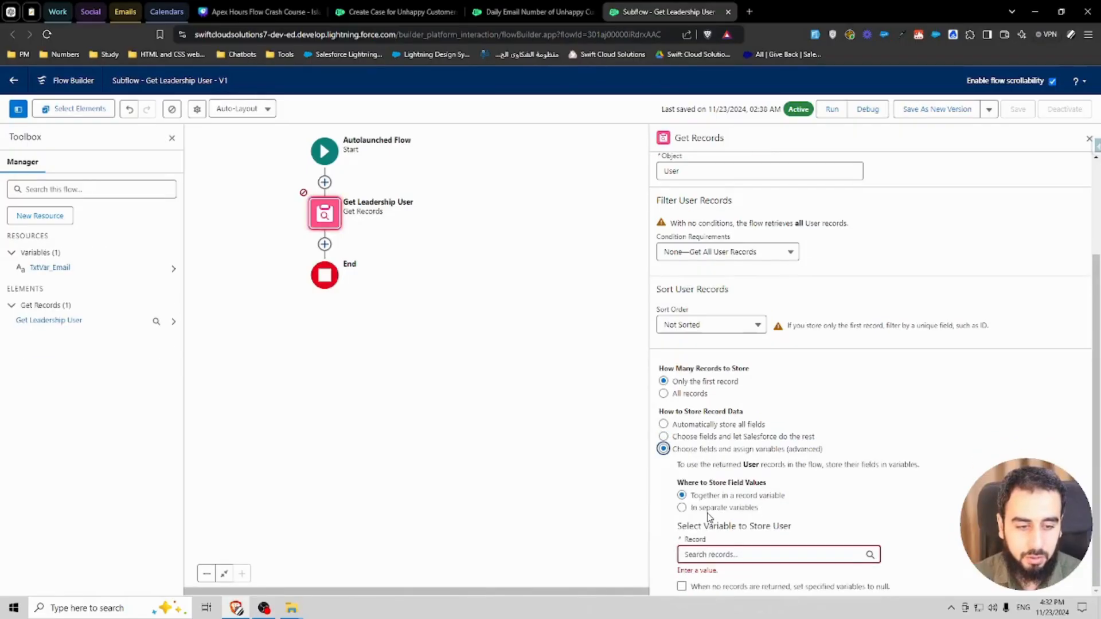
click(705, 509)
click(738, 536)
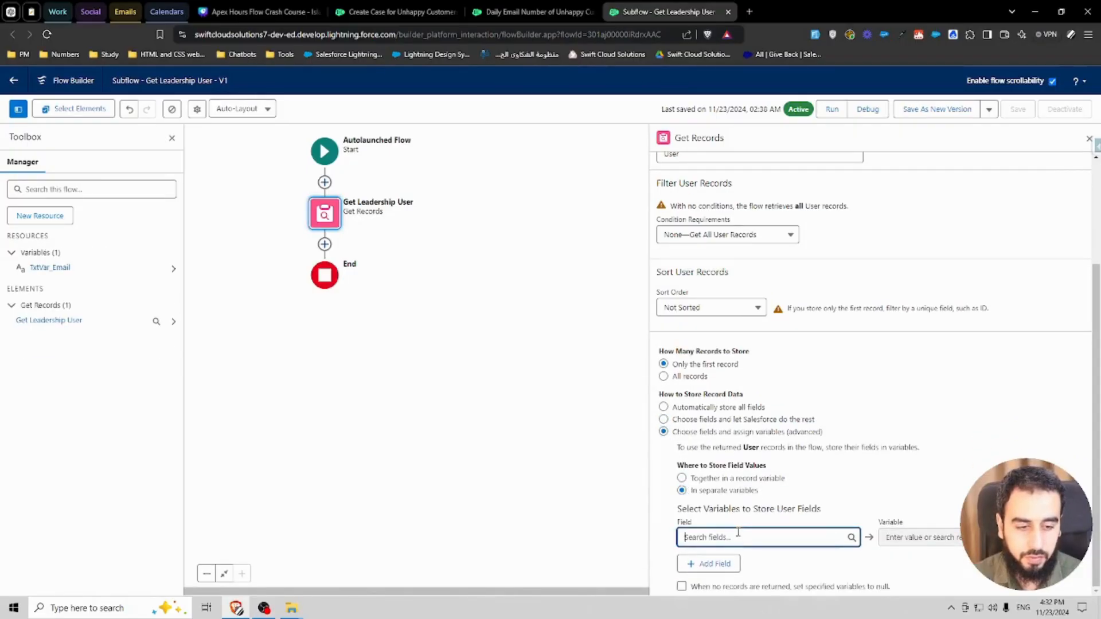
Step: Map the User Email field to the TxtVar_Email variable again
text(txtvar)
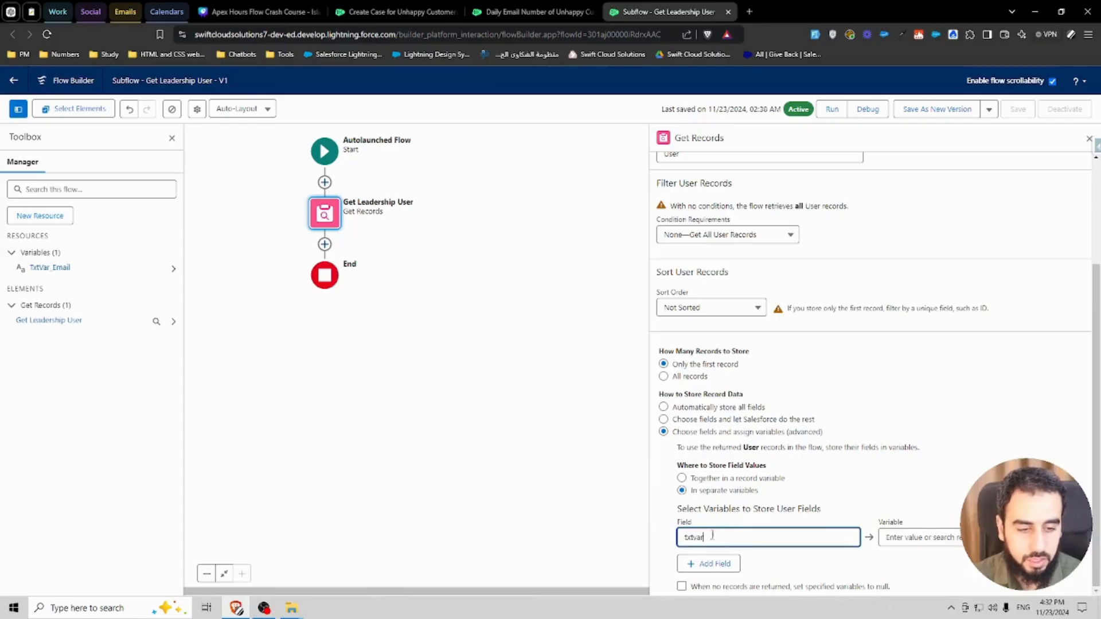
key(ctrl+a)
key(BackSpace)
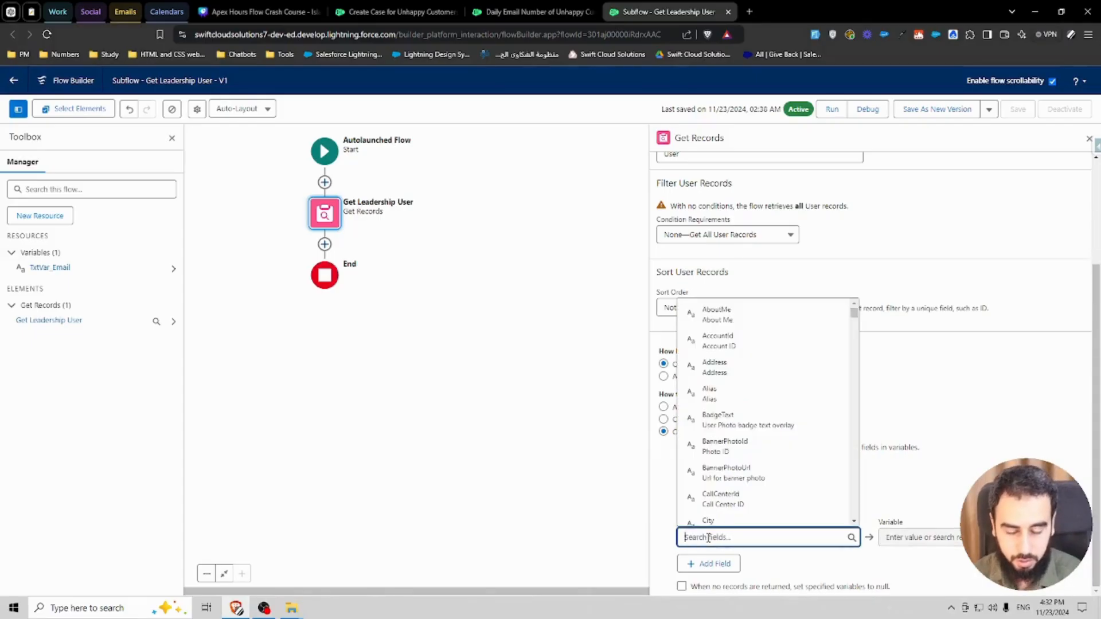
text(email)
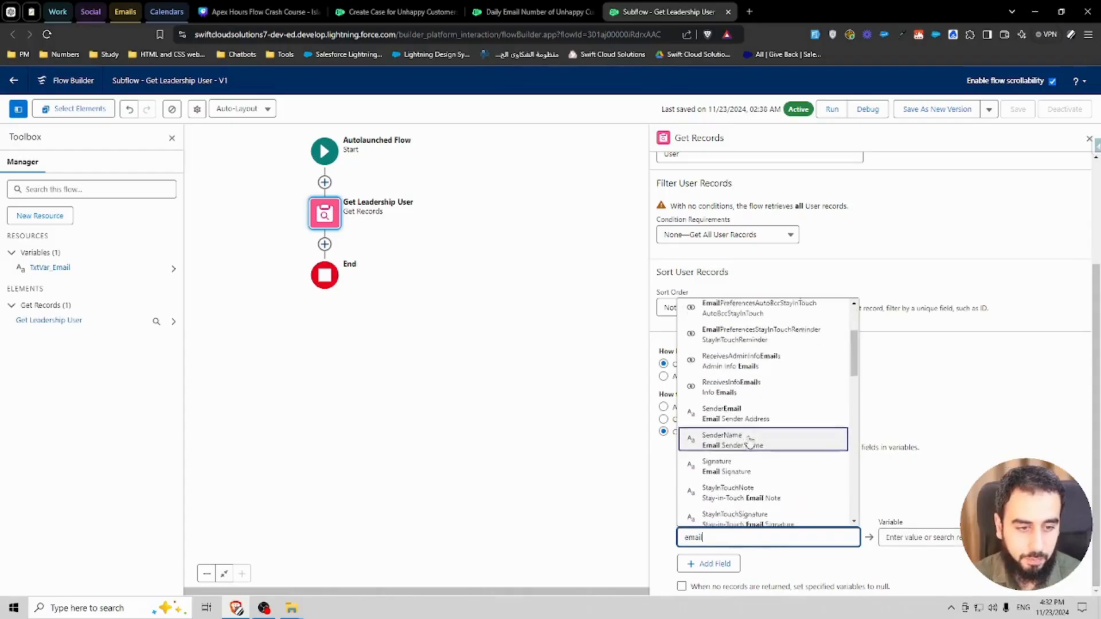
scroll(728, 458, up, 2)
click(719, 343)
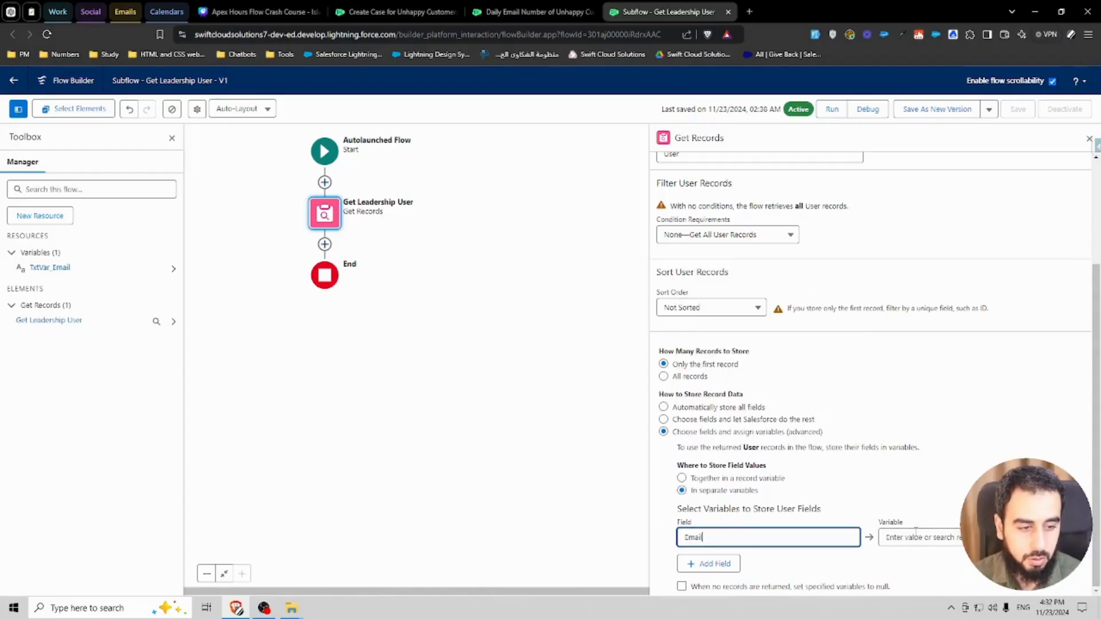
click(915, 536)
click(917, 511)
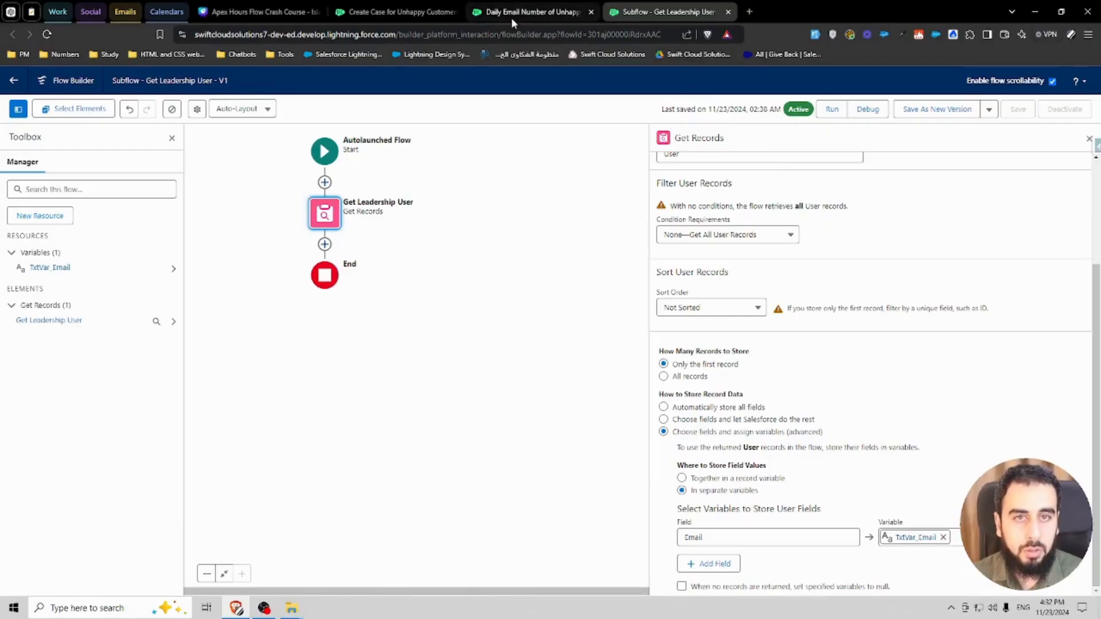
Step: Try to delete the Get Leadership User element in the Create Case for Unhappy Customers flow
click(393, 13)
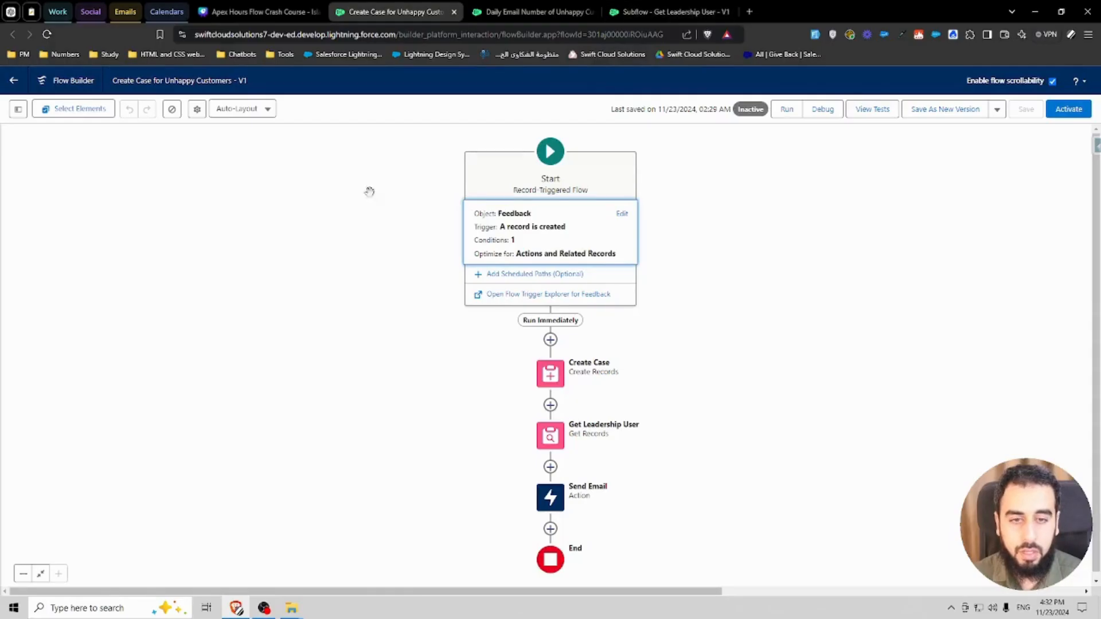
click(545, 439)
click(497, 384)
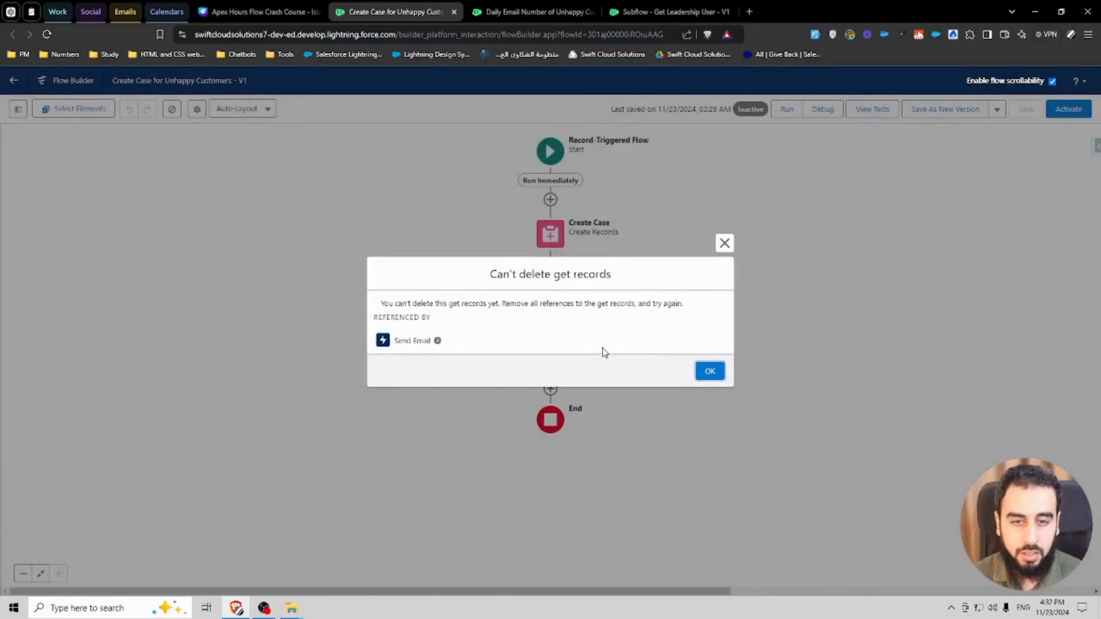
click(711, 370)
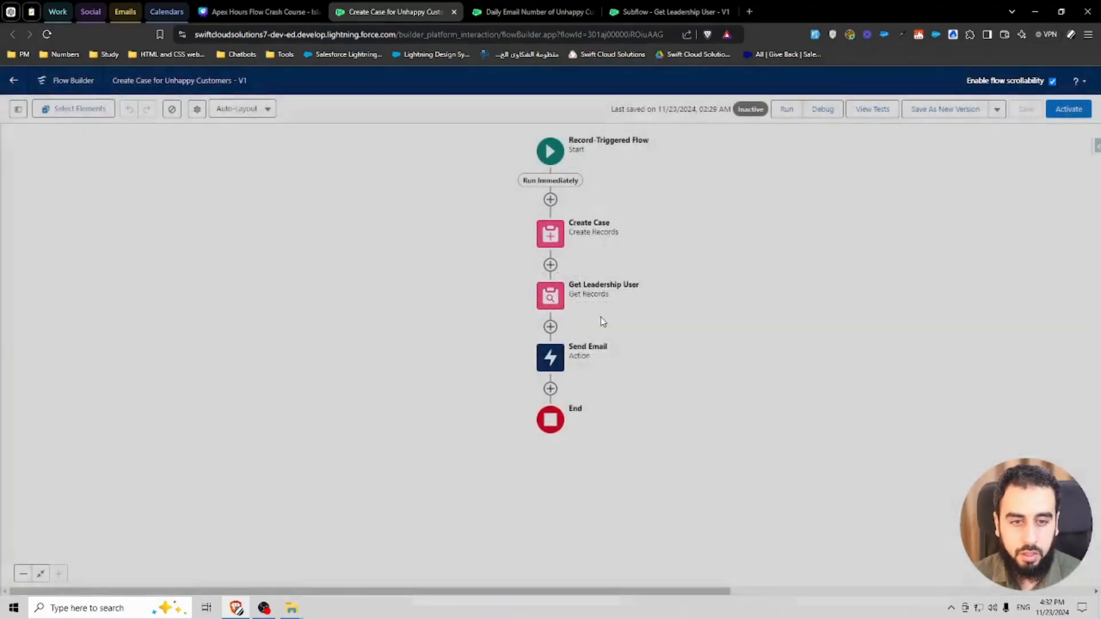
Step: Add a Subflow element after Create Case calling Subflow - Get Leadership User, labeled Subflow - Get Leadership User
click(550, 265)
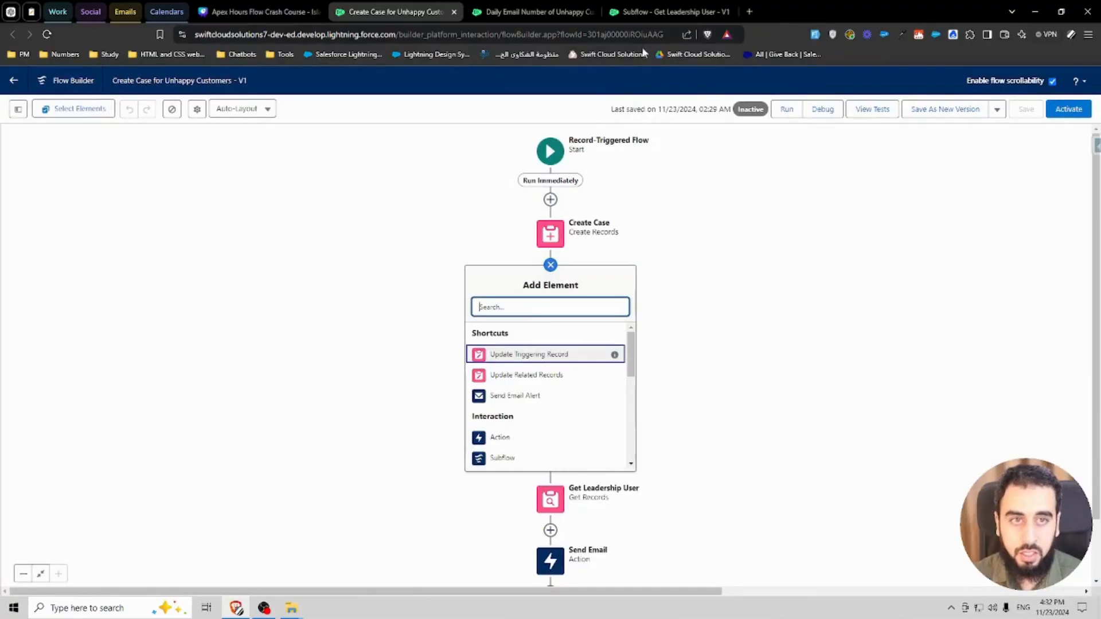
click(668, 11)
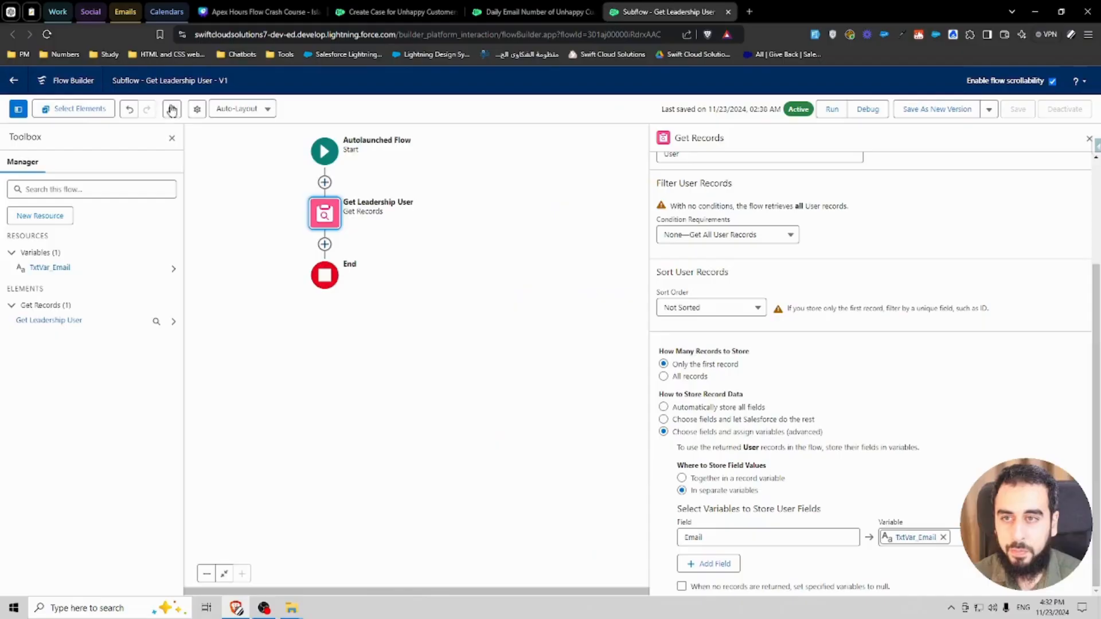
click(196, 108)
click(437, 290)
key(ctrl+a)
key(ctrl+c)
click(527, 11)
click(401, 12)
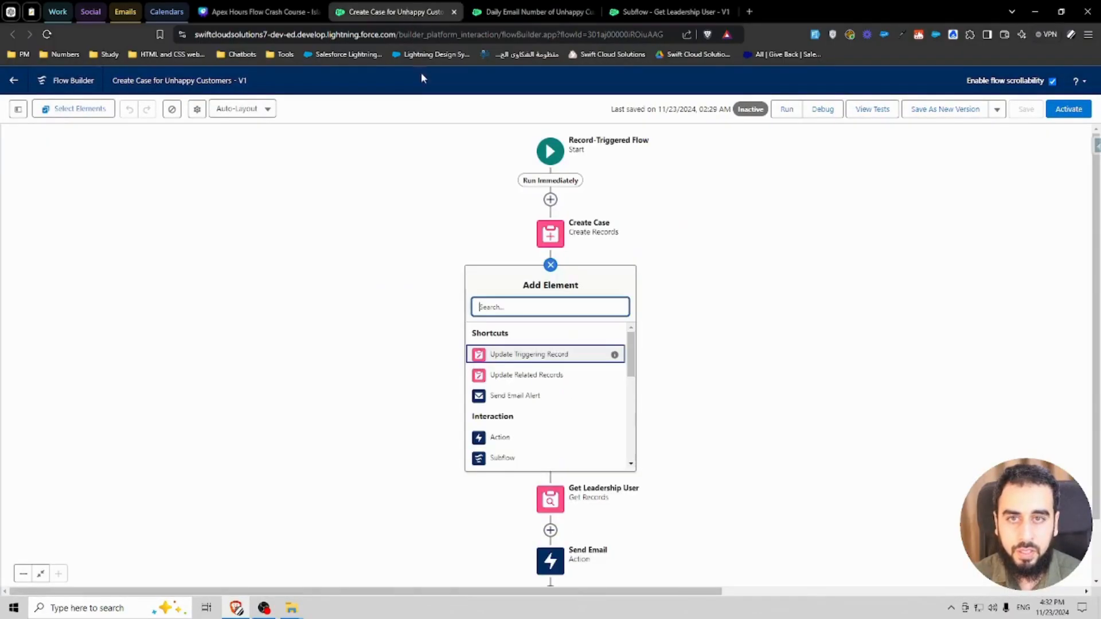
key(ctrl+v)
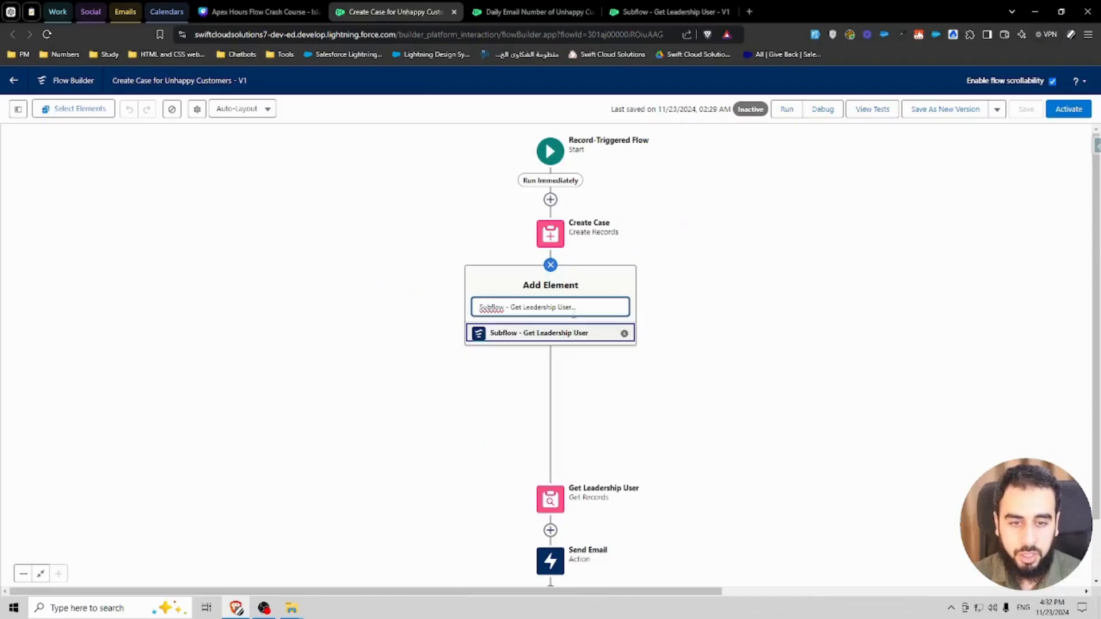
click(533, 338)
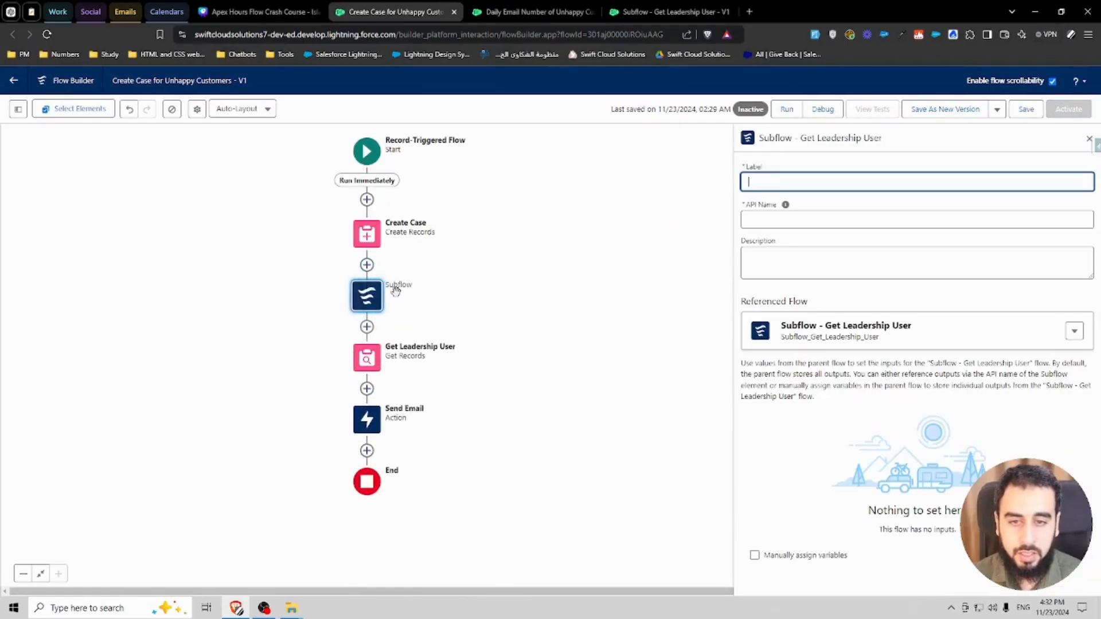
key(ctrl+v)
click(851, 219)
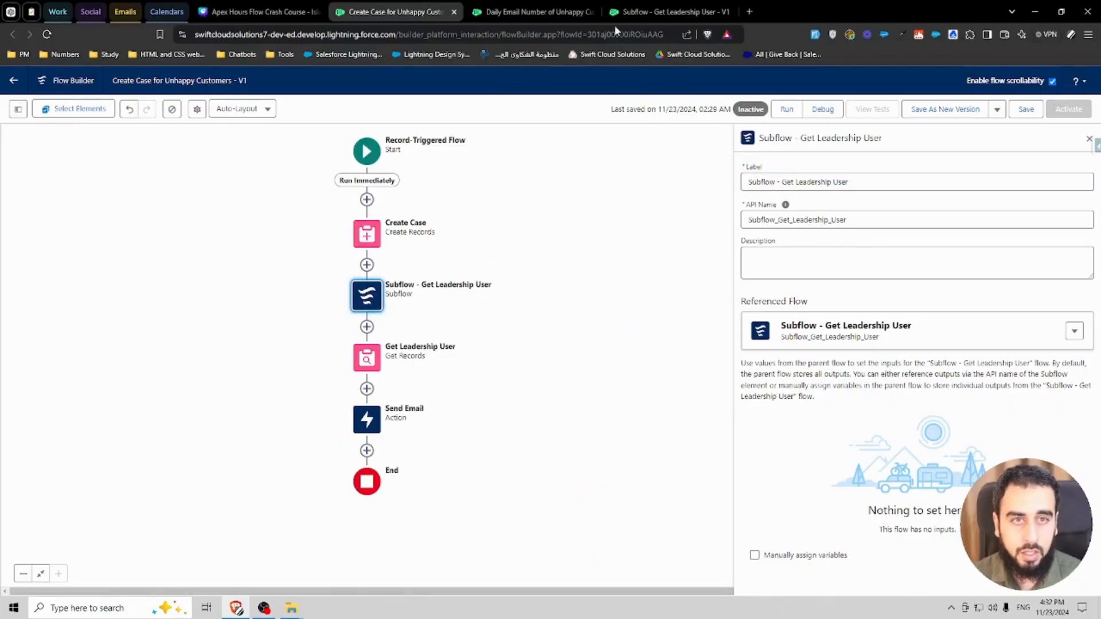
click(633, 12)
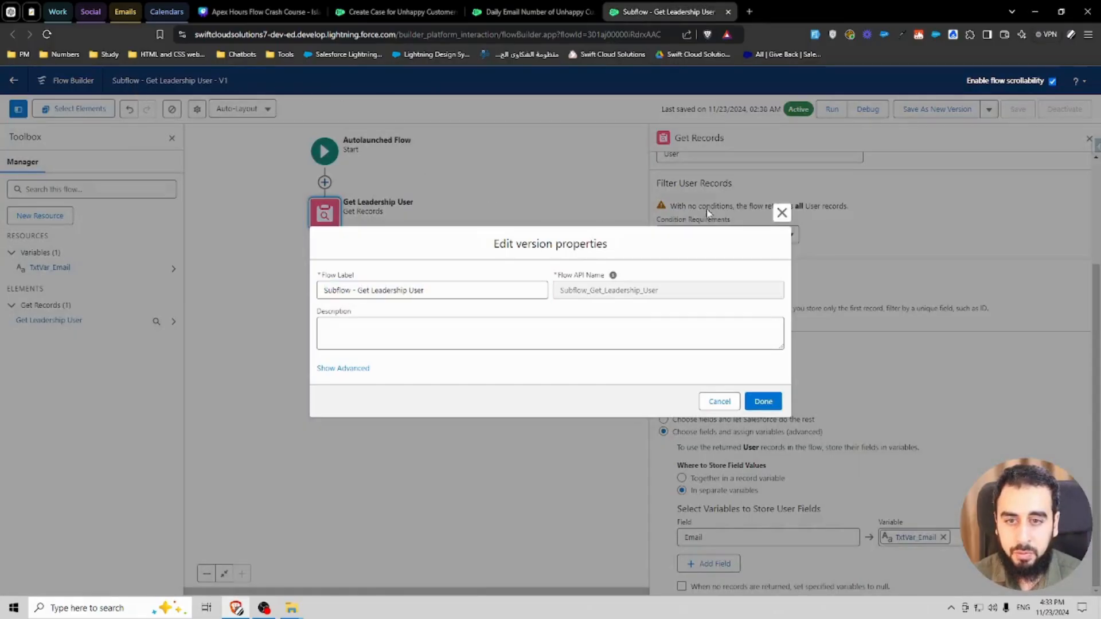
click(781, 213)
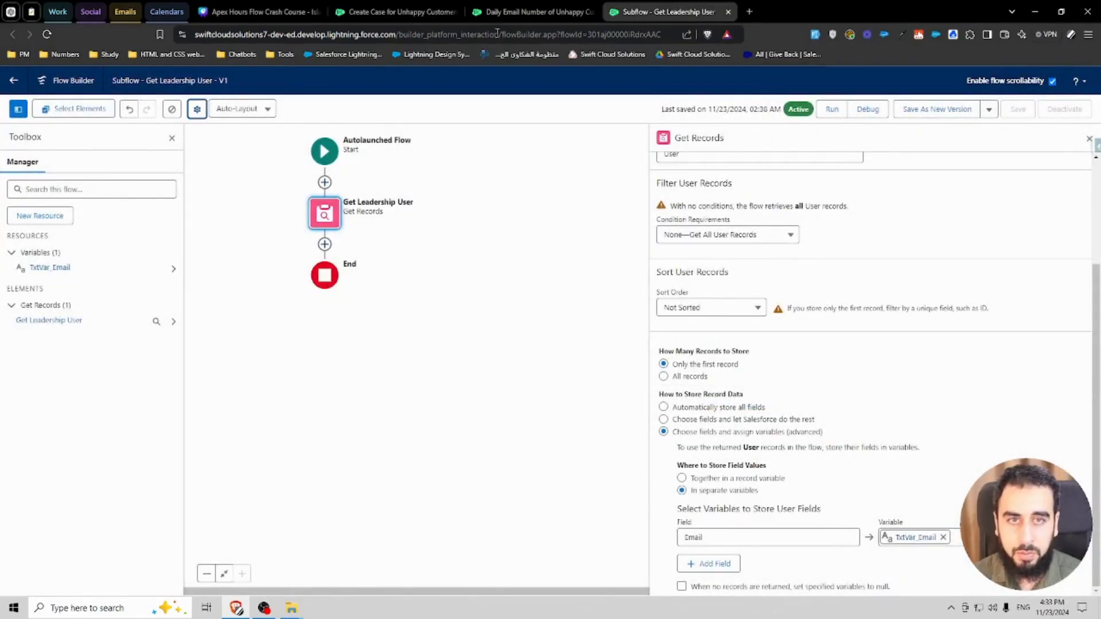
click(401, 11)
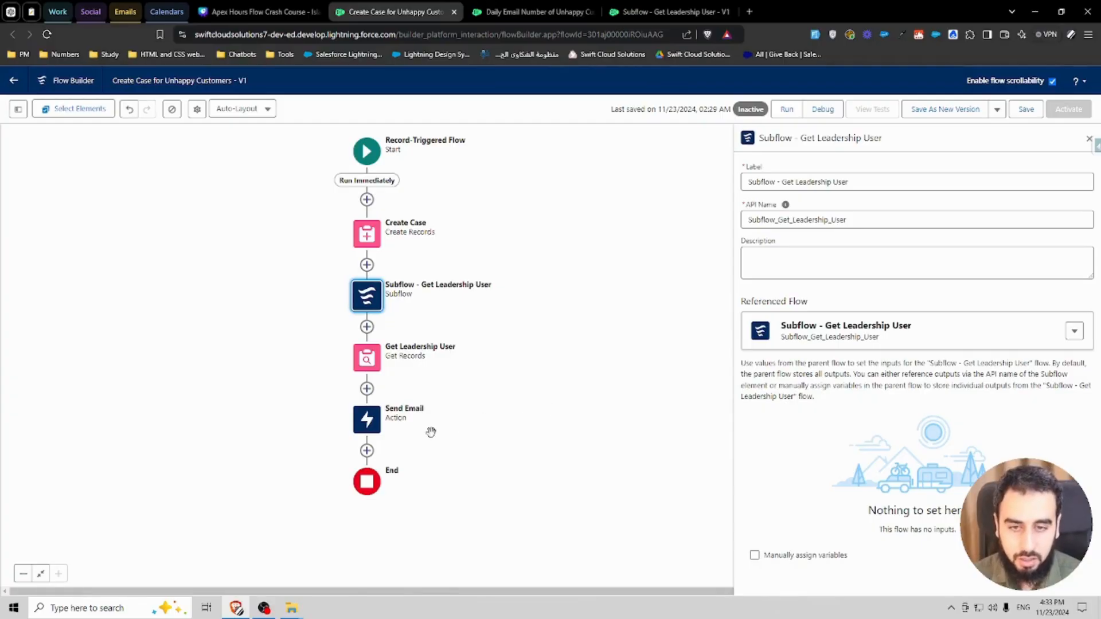
Step: Set the Send Email action's Recipient Address List to the subflow output TxtVar_Email from Subflow - Get Leadership User
double_click(366, 419)
scroll(892, 391, down, 4)
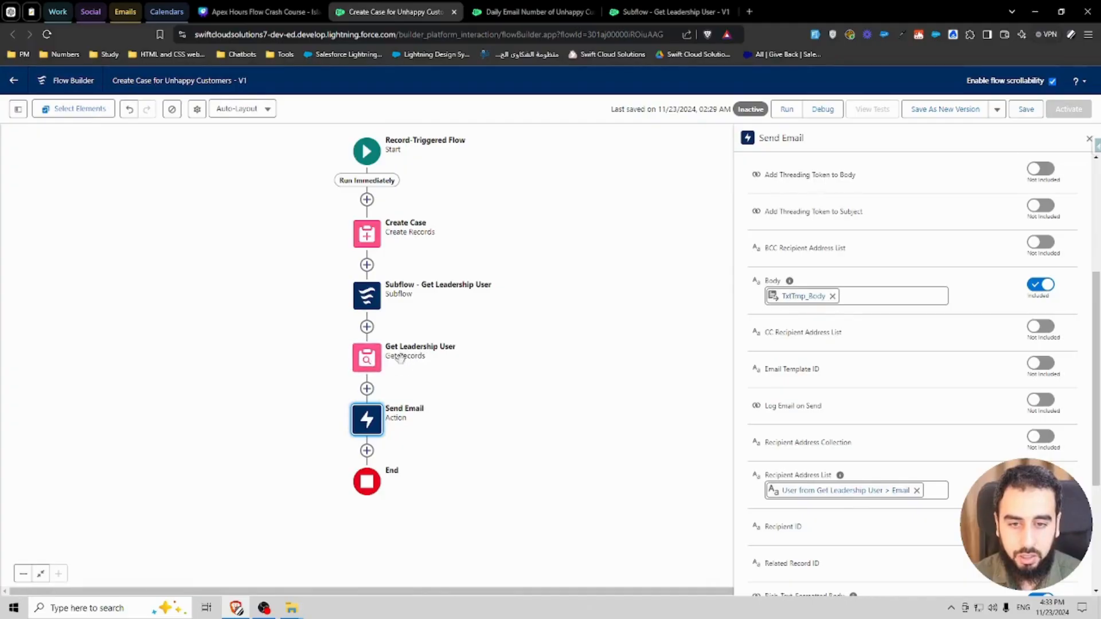
click(862, 489)
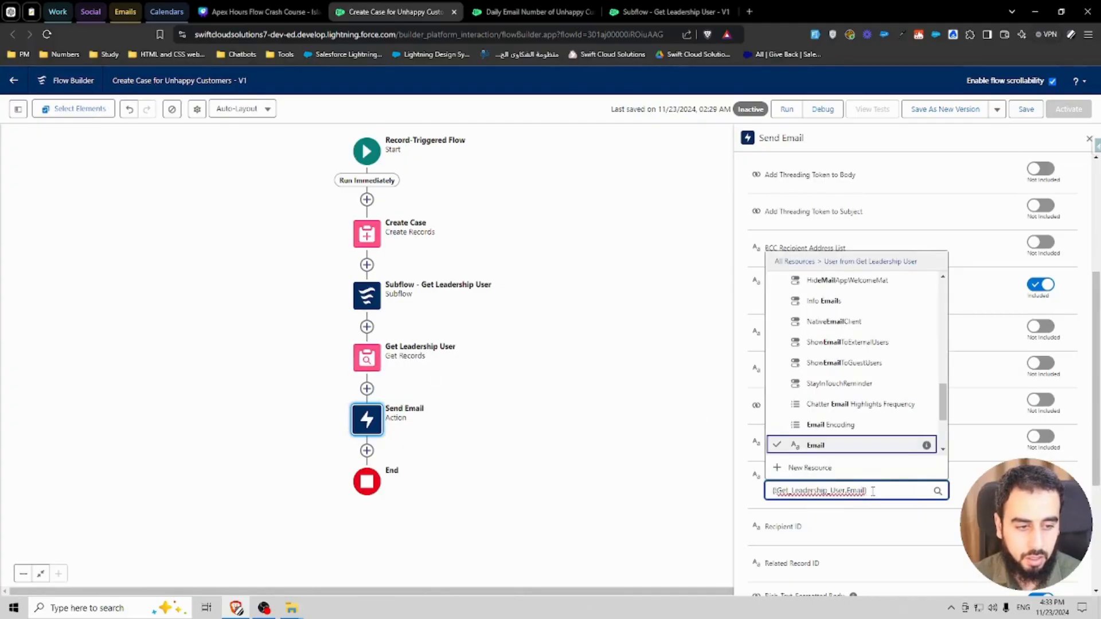
key(ctrl+a)
key(BackSpace)
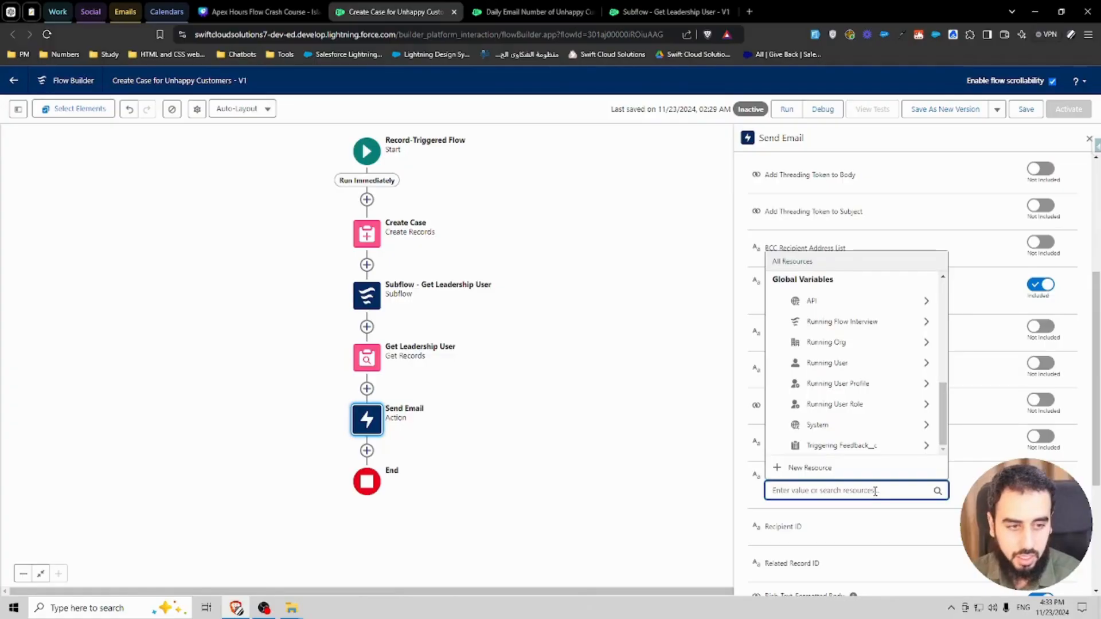
text(su)
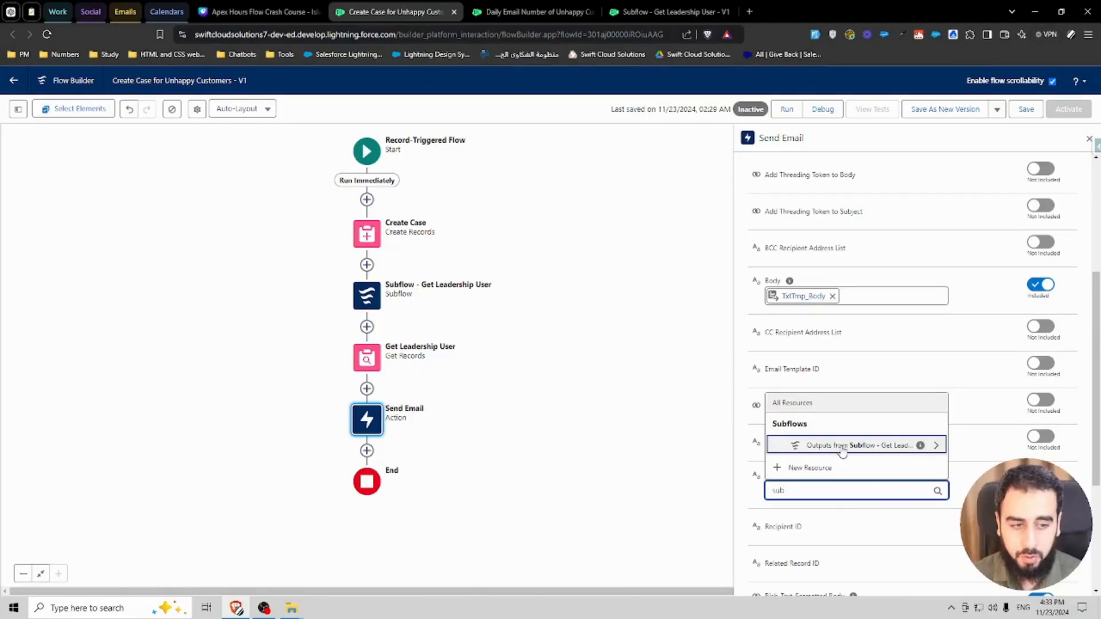
text(b)
click(860, 445)
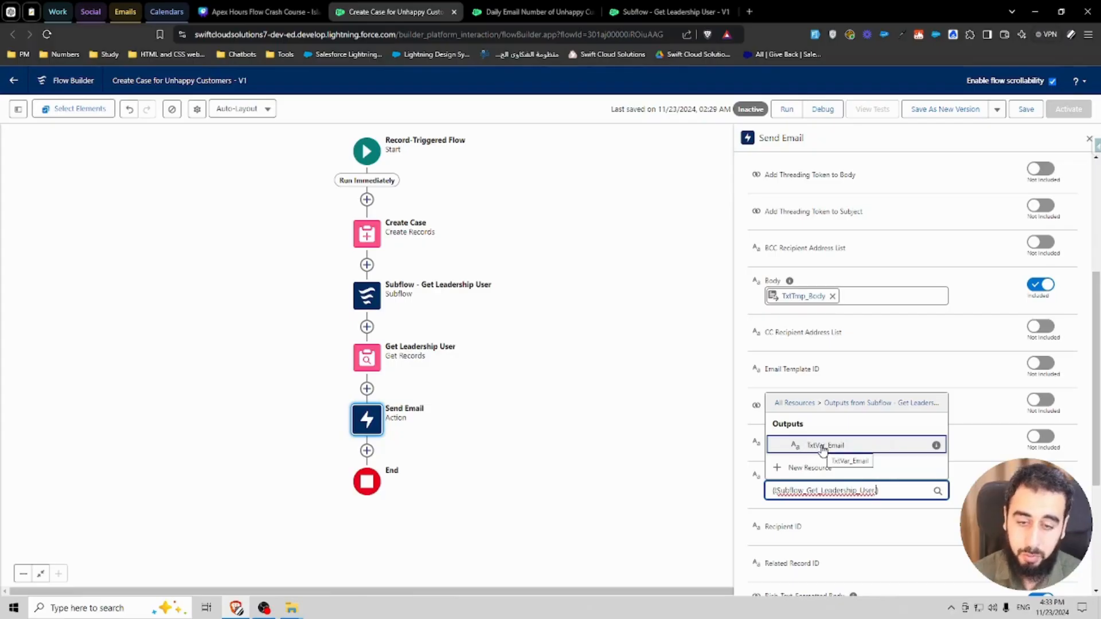
click(822, 446)
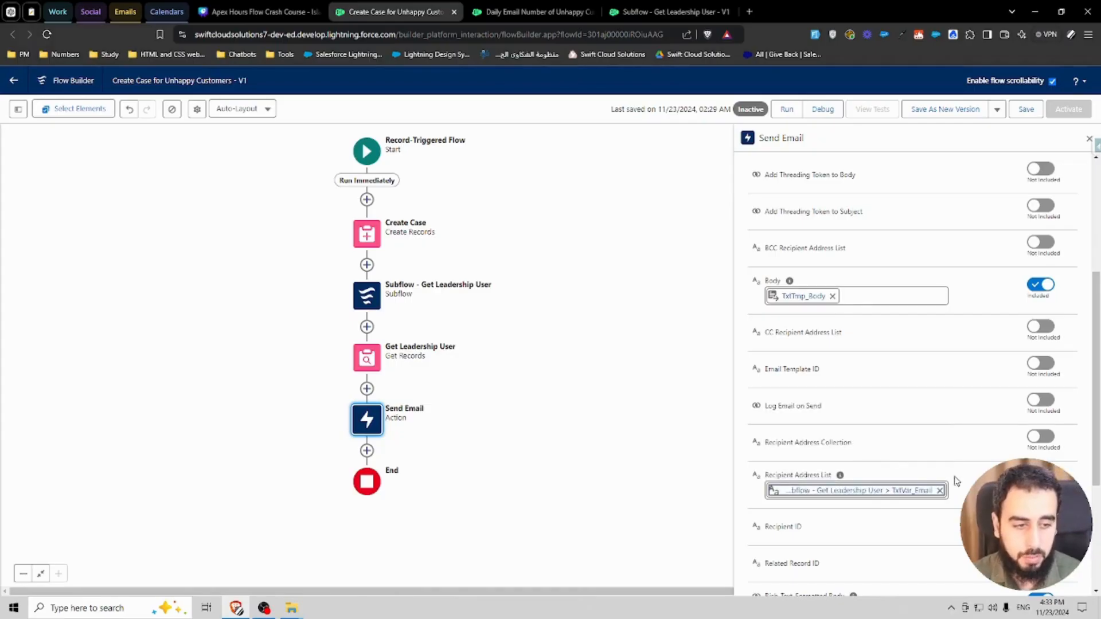
Step: Delete the Get Leadership User element from the Create Case for Unhappy Customers flow and save the flow
click(375, 360)
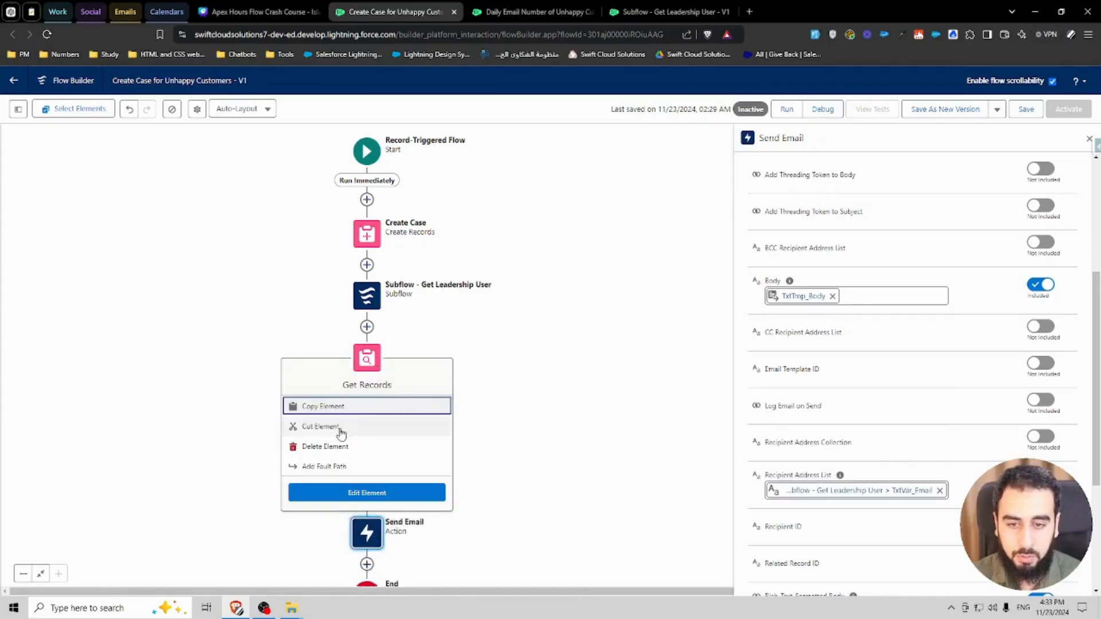
click(335, 444)
click(1019, 110)
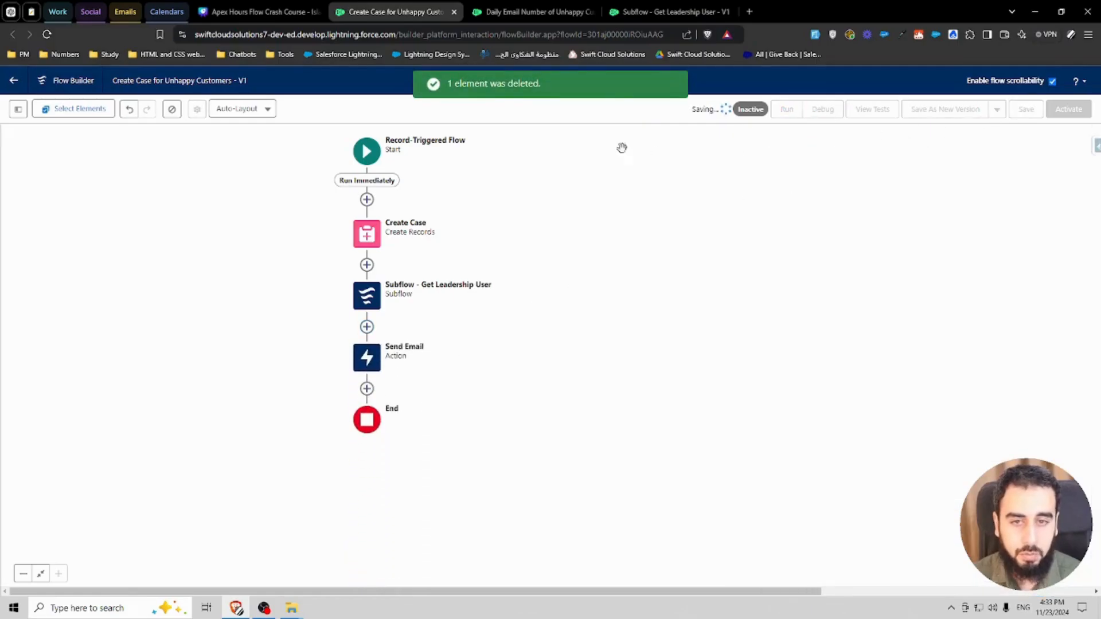
Step: In the Daily Email Number of Unhappy Customers flow, add the Subflow - Get Leadership User element after Number of Cases
click(487, 16)
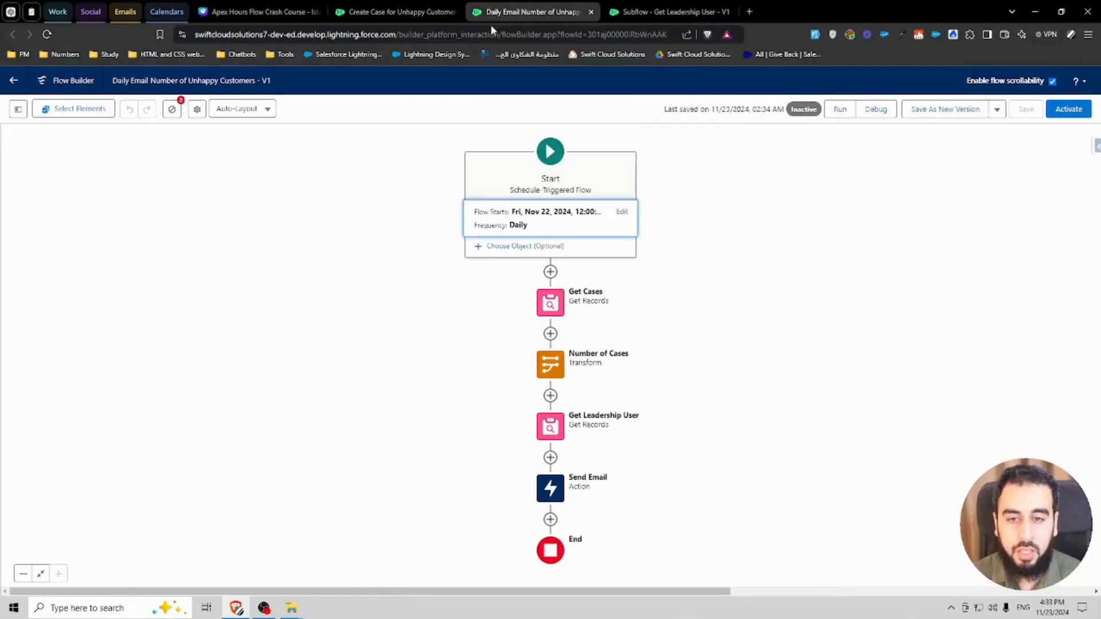
click(549, 427)
click(548, 343)
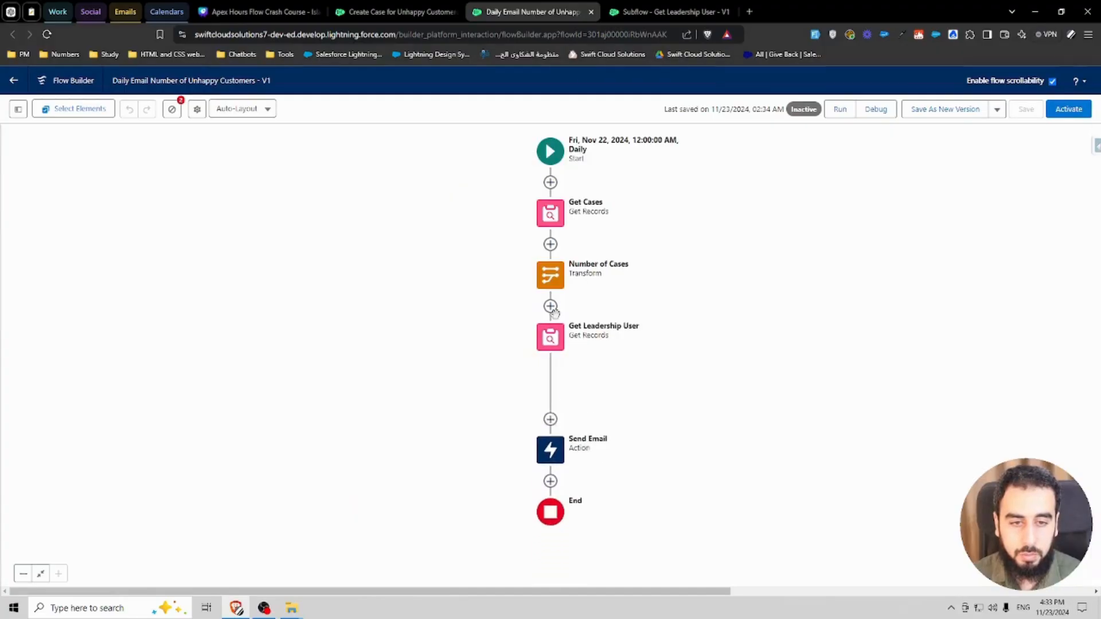
click(550, 306)
key(ctrl+v)
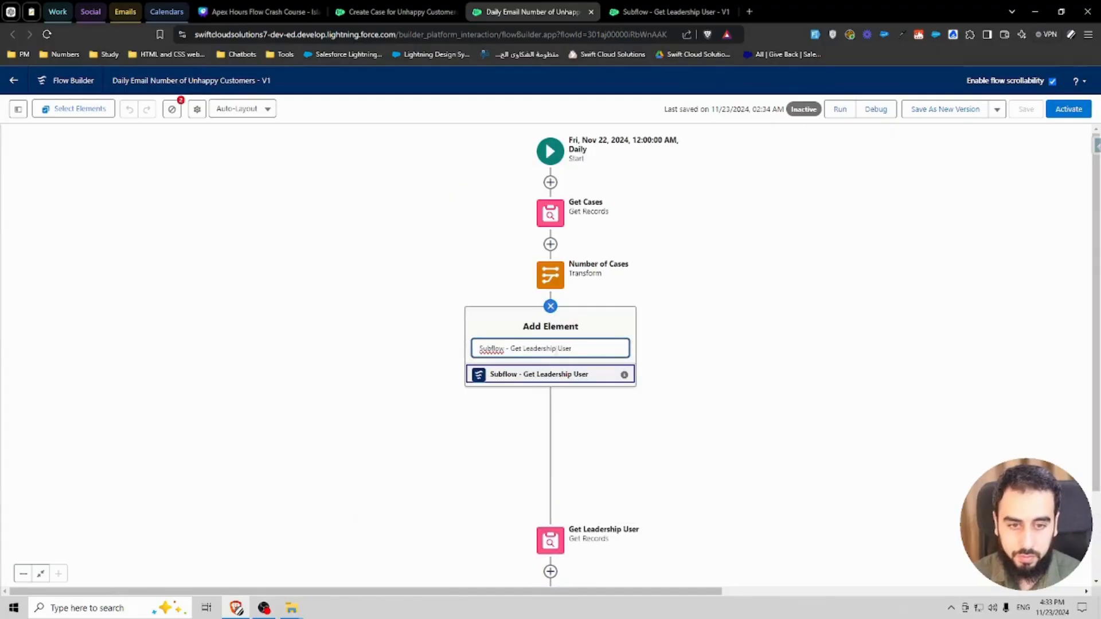
click(551, 376)
key(ctrl+v)
Step: Set the Send Email action's Recipient Address List to the subflow output TxtVar_Email
scroll(877, 459, down, 5)
click(917, 432)
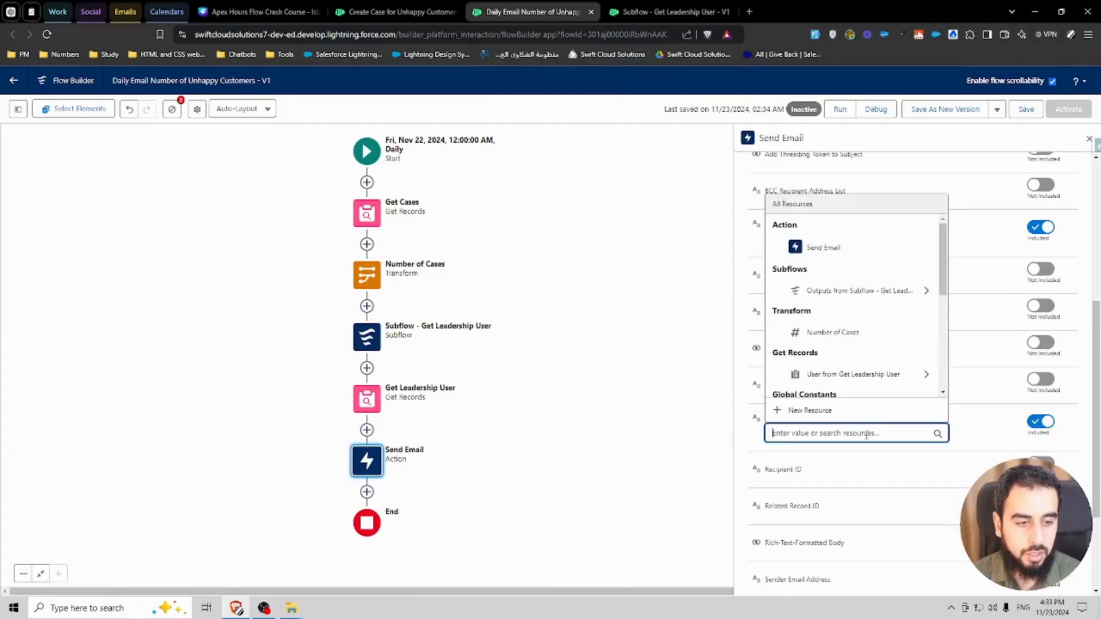
text(out)
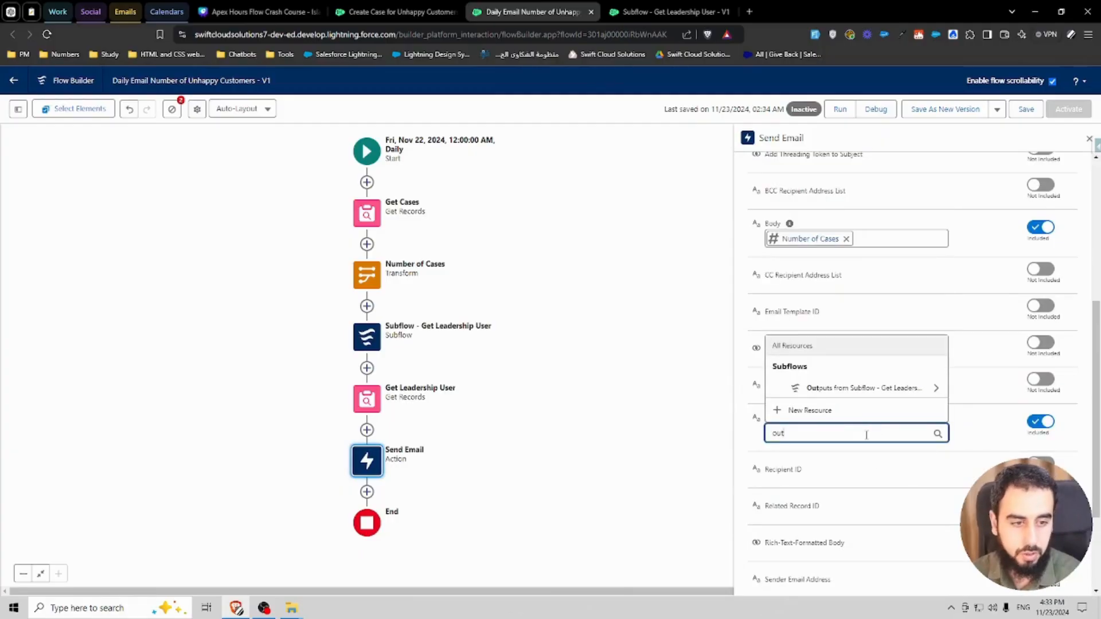
click(855, 388)
click(824, 386)
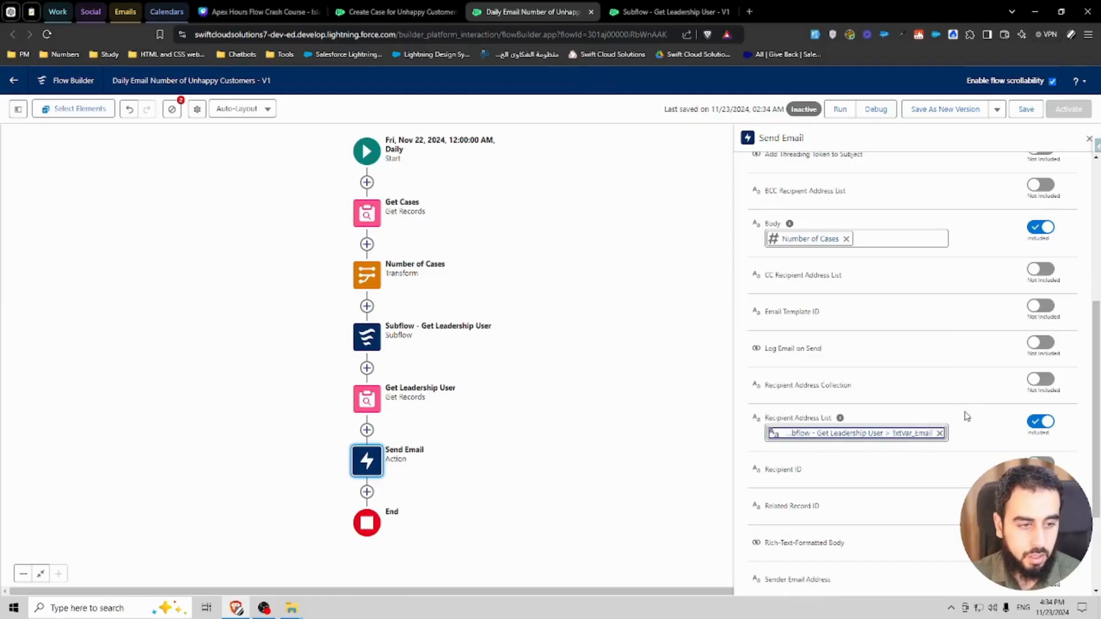
Step: Delete the old Get Leadership User element from the daily email flow and save it
click(366, 400)
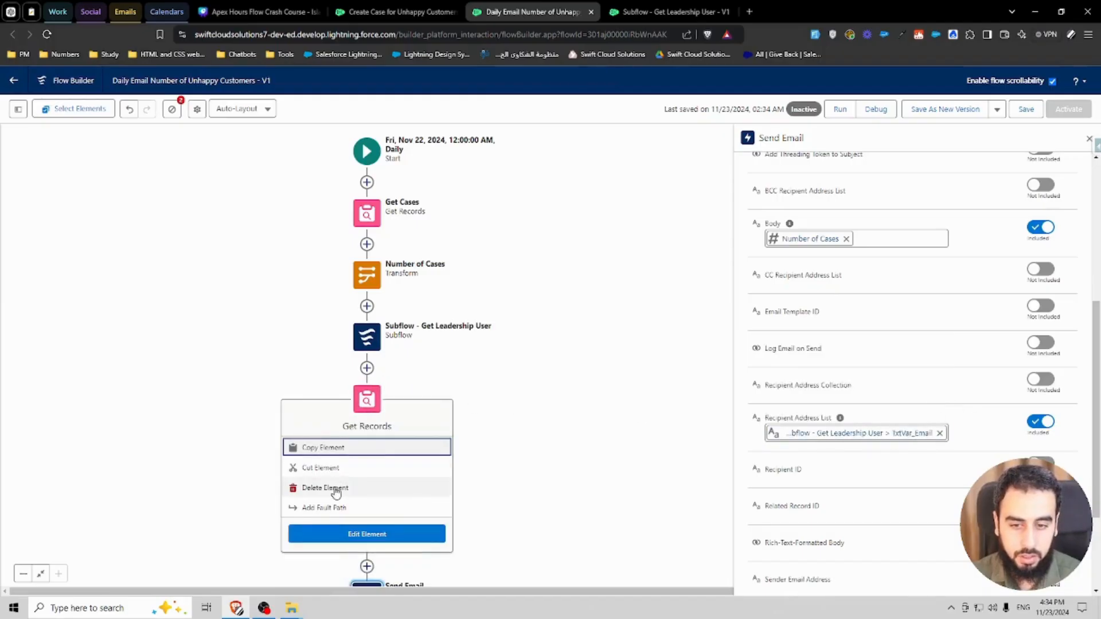
click(338, 488)
click(1024, 110)
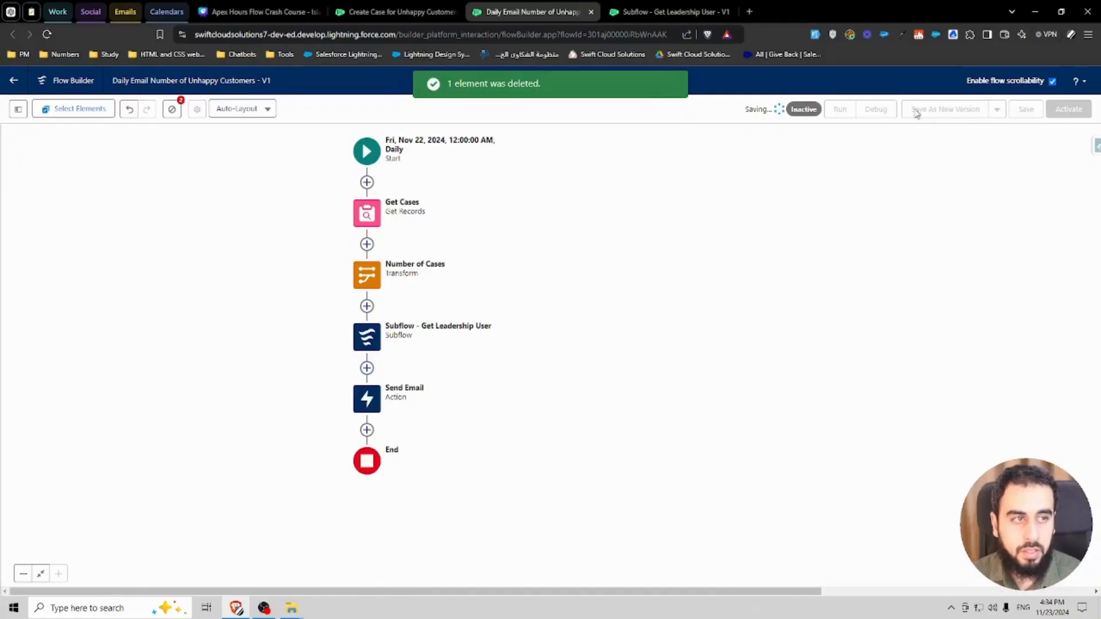
Step: Switch through the Create Case, Daily Email and Subflow tabs to review each flow
click(403, 13)
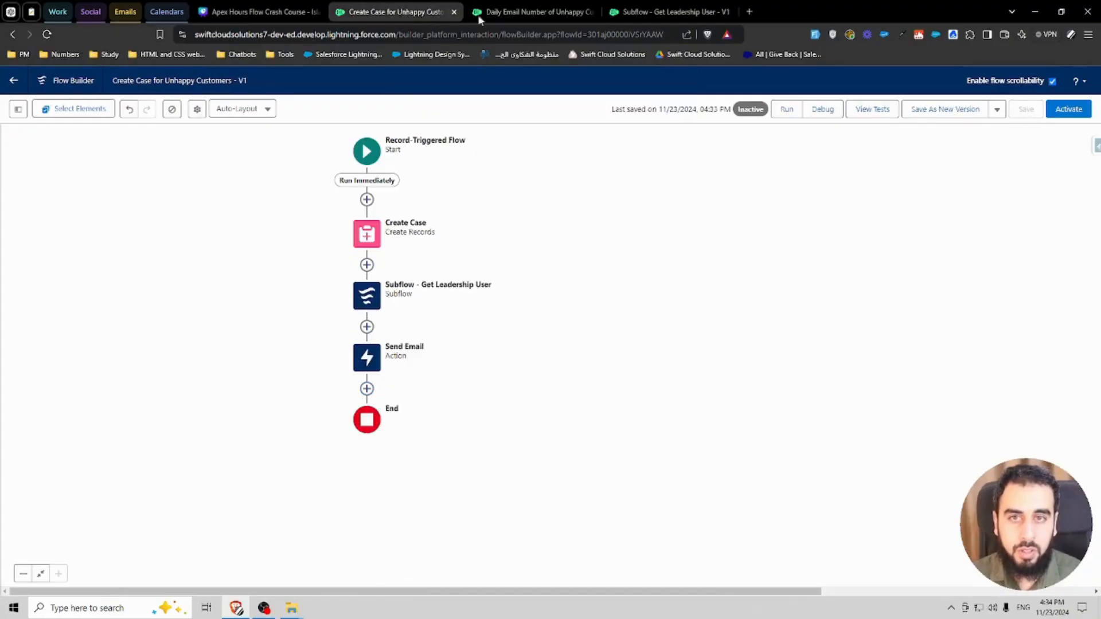
click(523, 12)
click(667, 12)
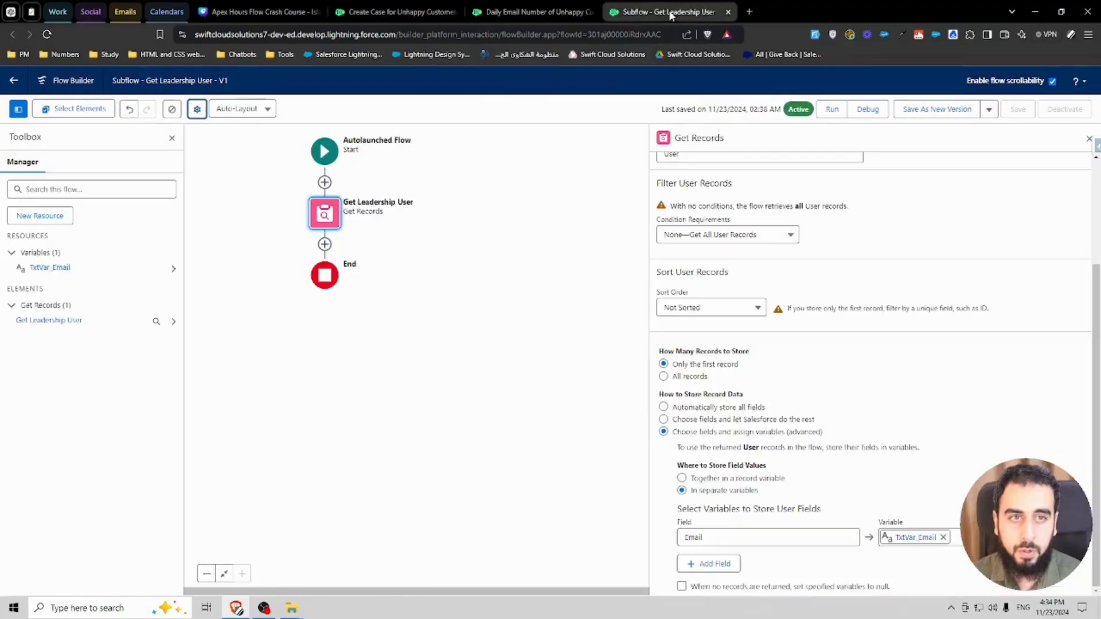
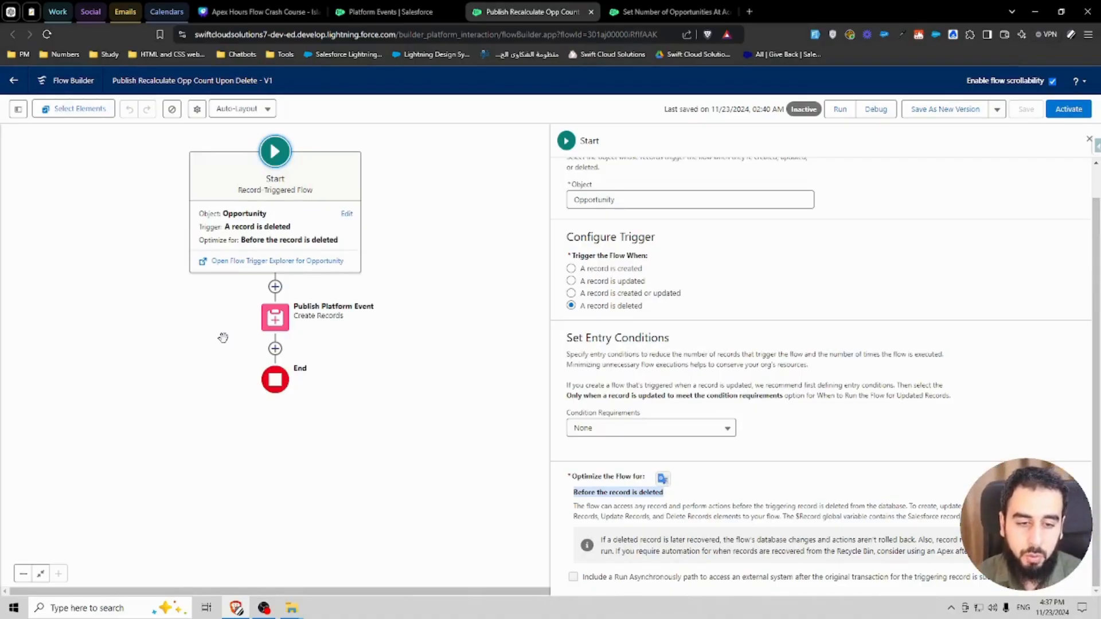
Step: Examine the Recalculate Number Of Opportunities platform event definition, including its API name and publish behavior
click(625, 500)
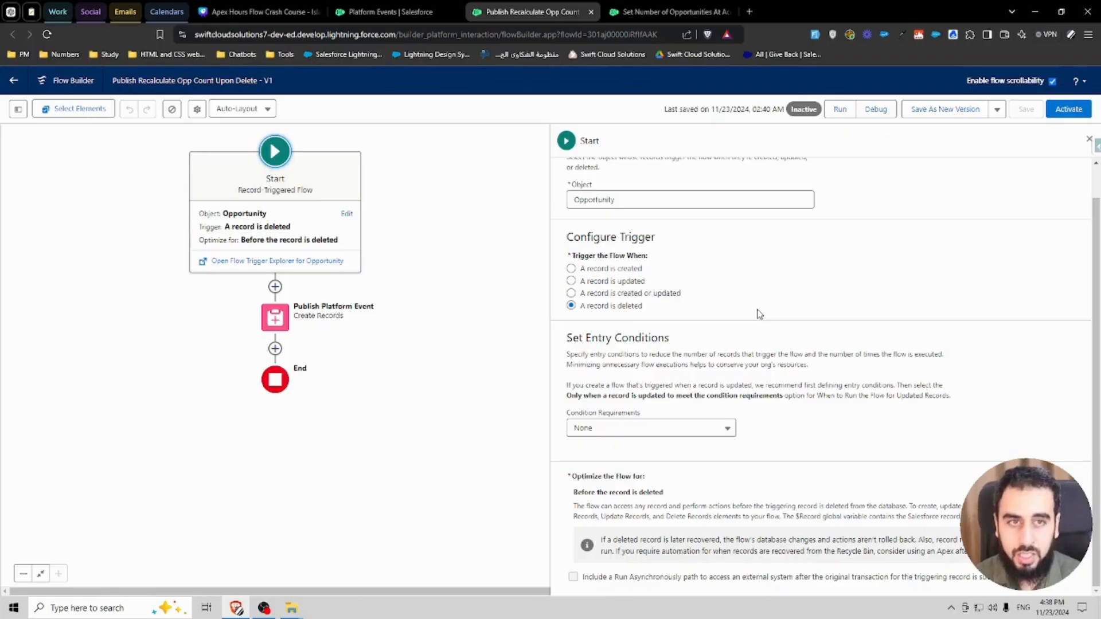
click(402, 11)
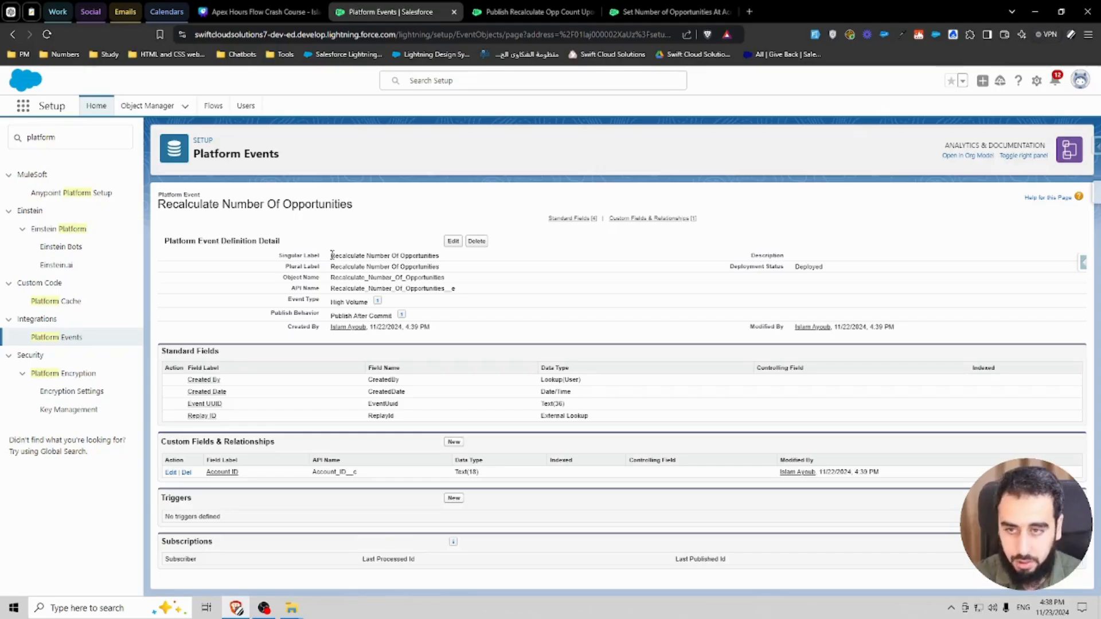
drag(456, 290, 448, 291)
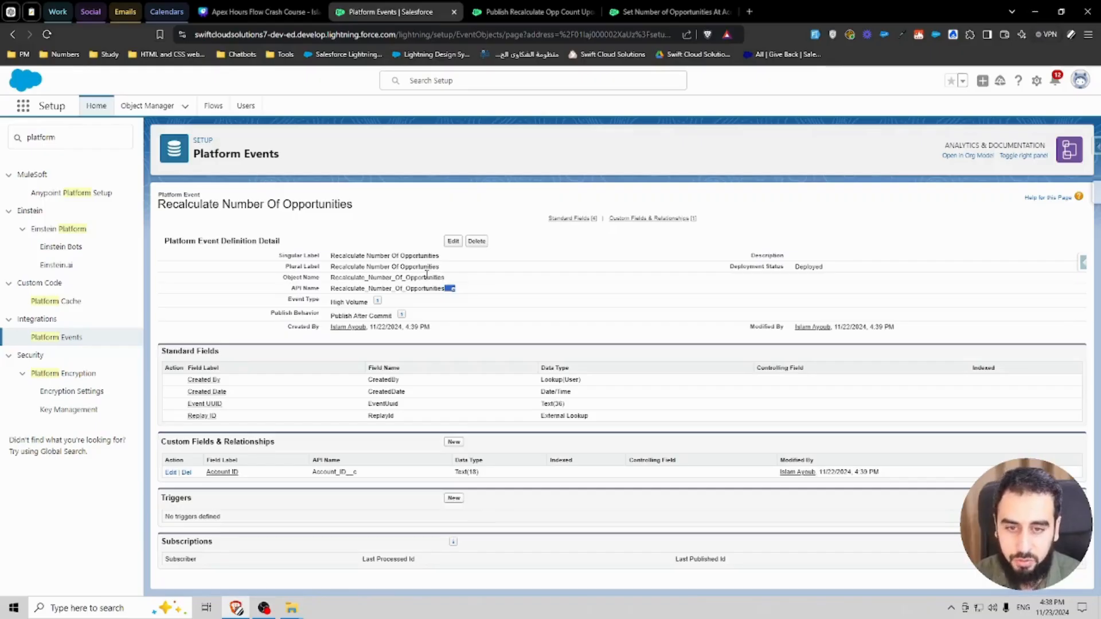
click(461, 291)
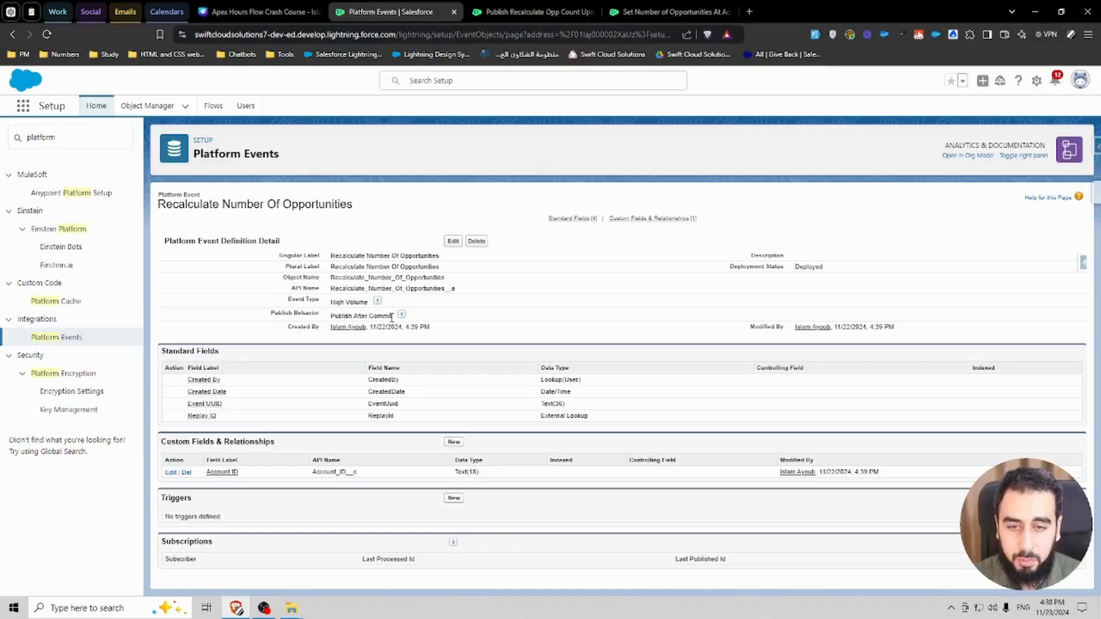
drag(394, 317, 322, 323)
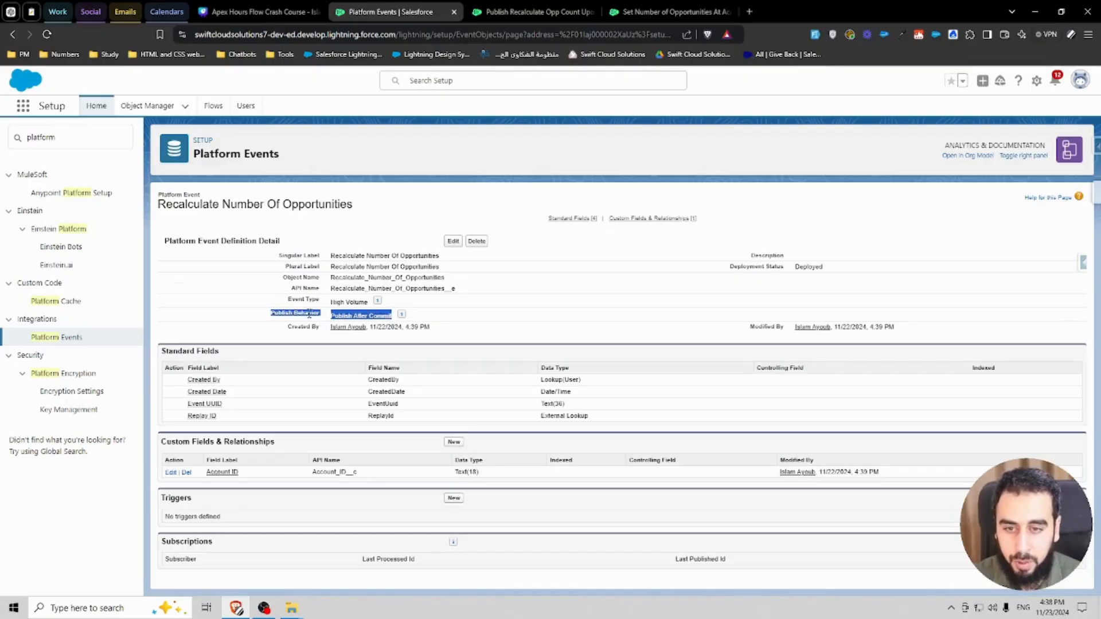
click(309, 315)
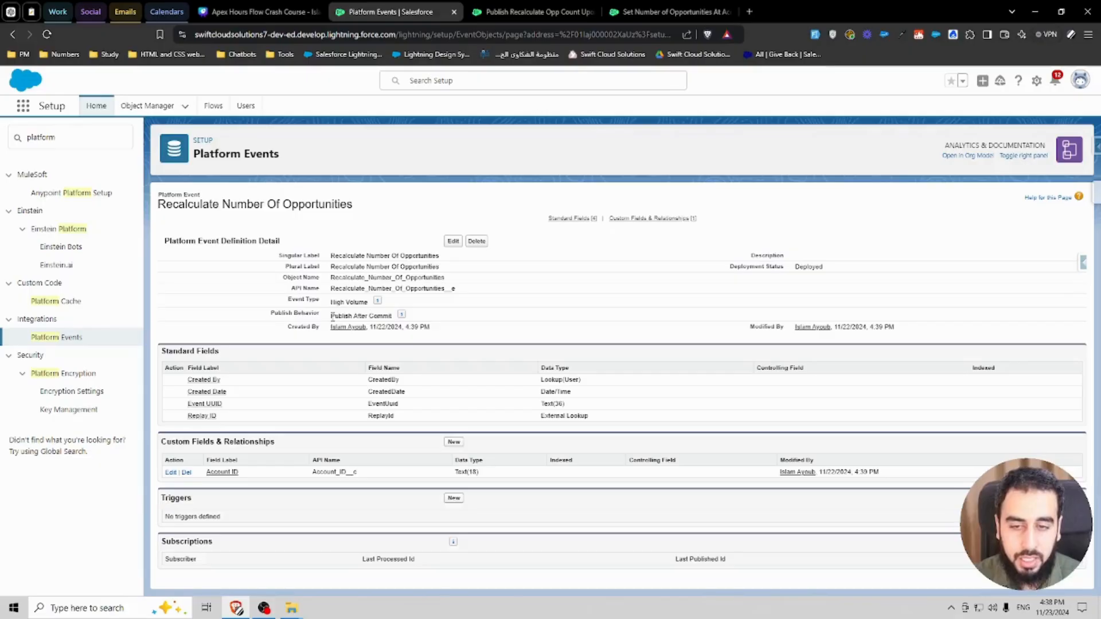
drag(331, 316, 392, 316)
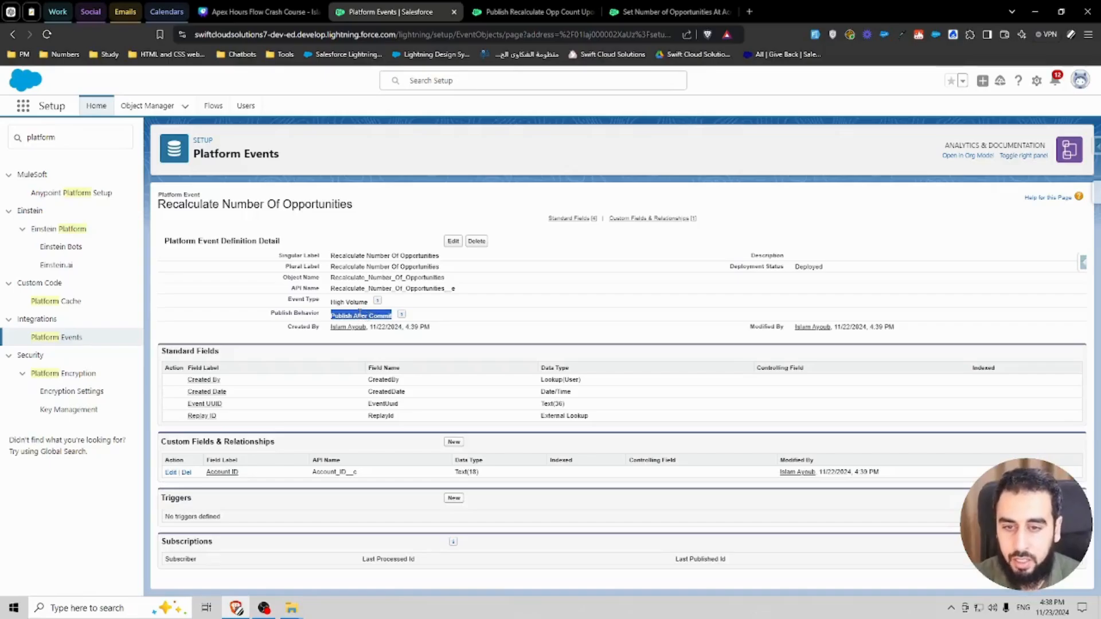
click(359, 314)
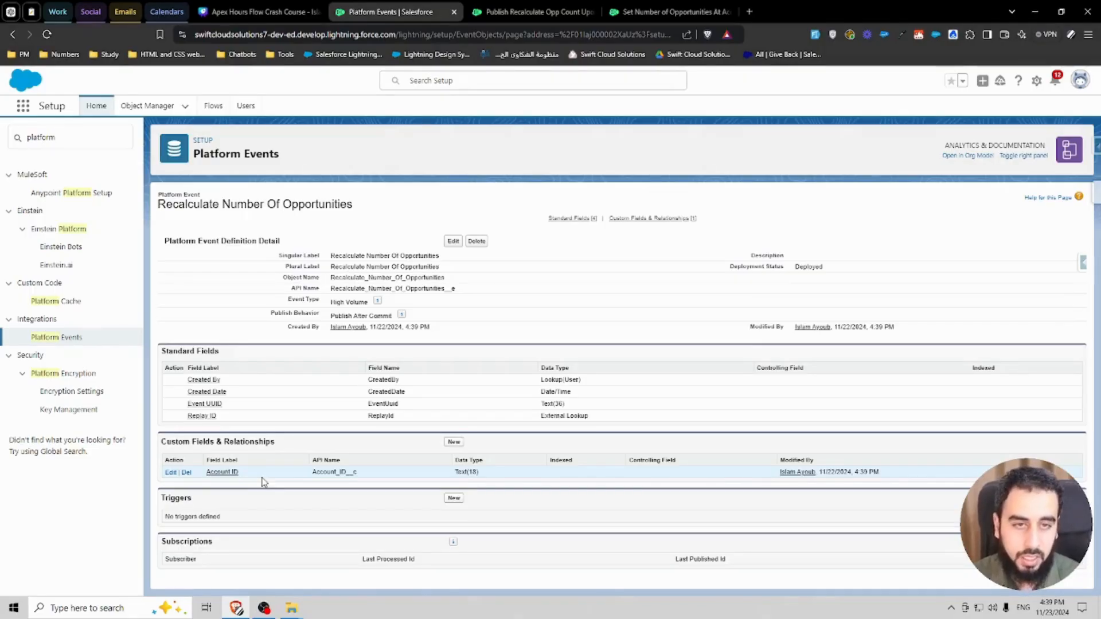
Step: Inspect the Publish Platform Event create-records element and compare its object and field values with the platform event definition
click(653, 17)
click(503, 16)
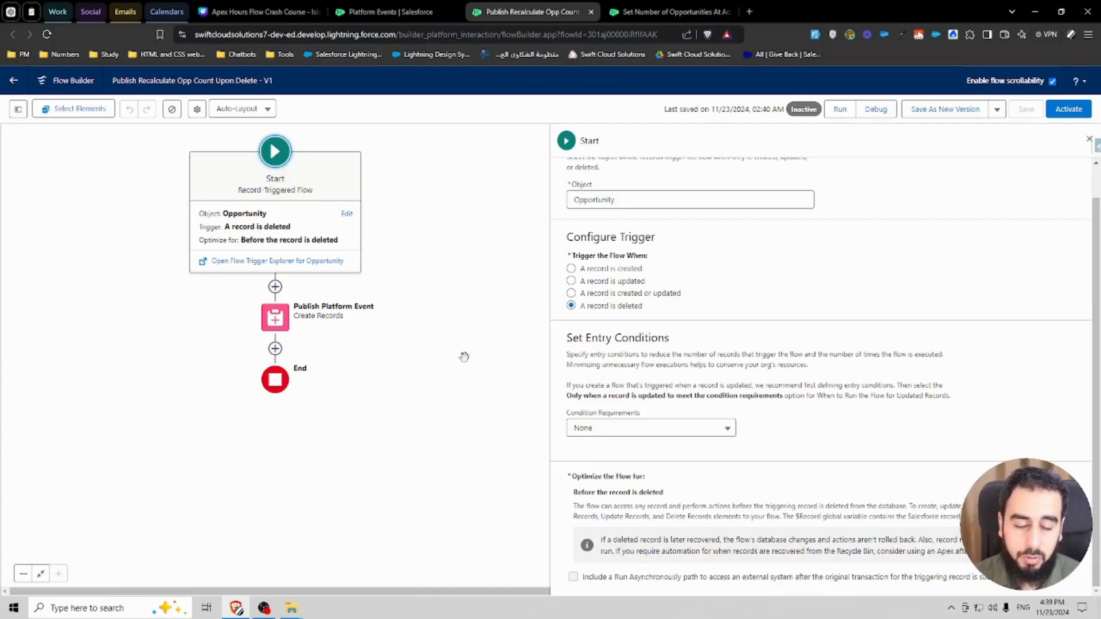
click(275, 318)
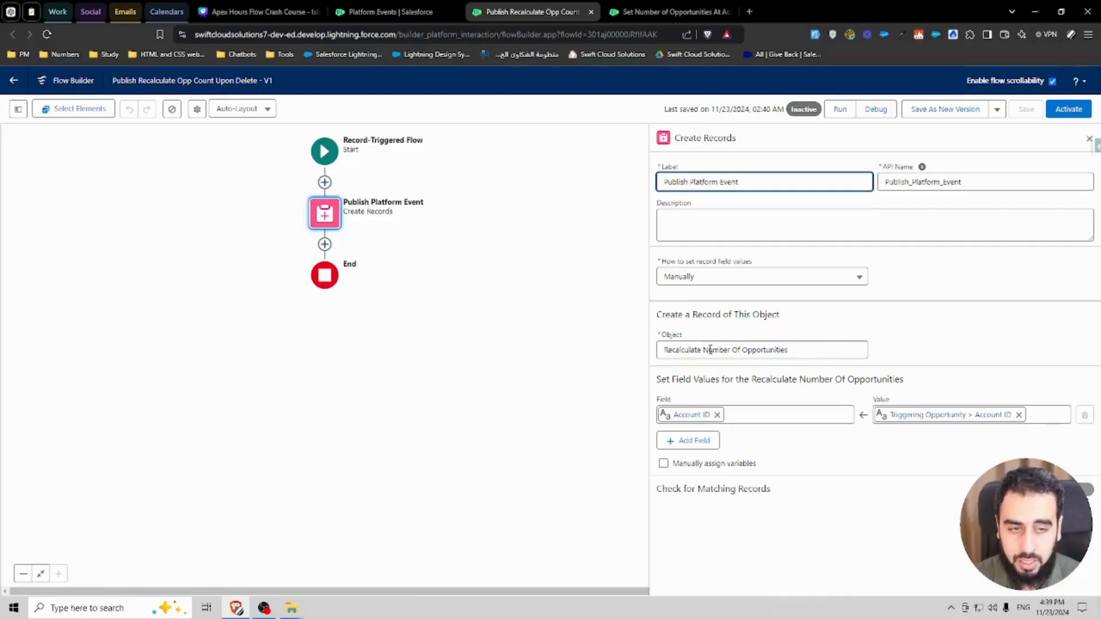
click(398, 9)
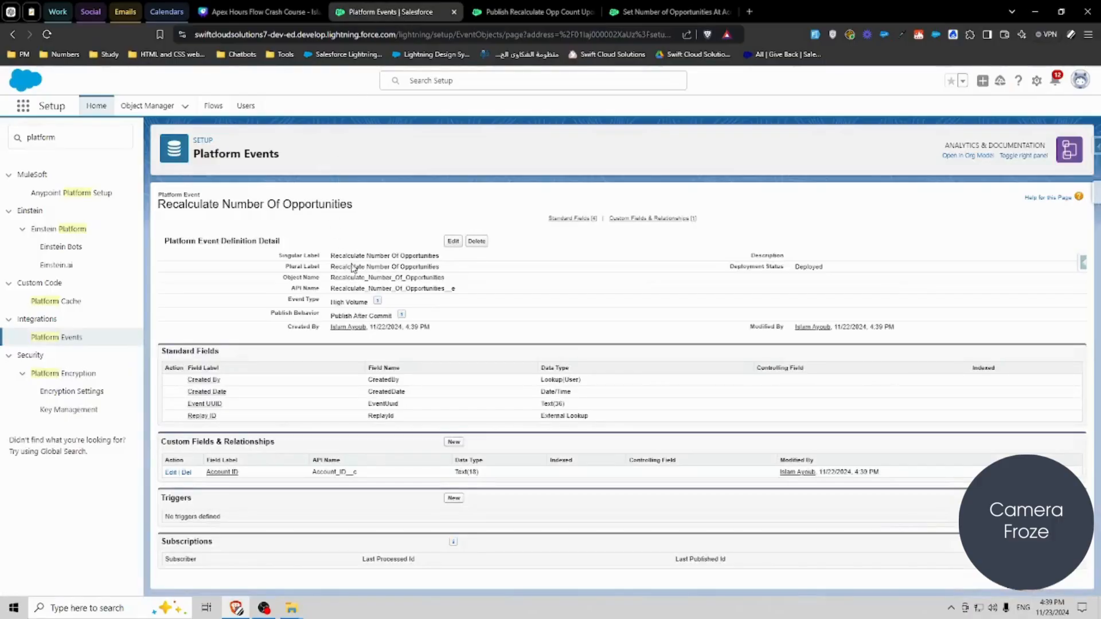
double_click(380, 255)
click(514, 19)
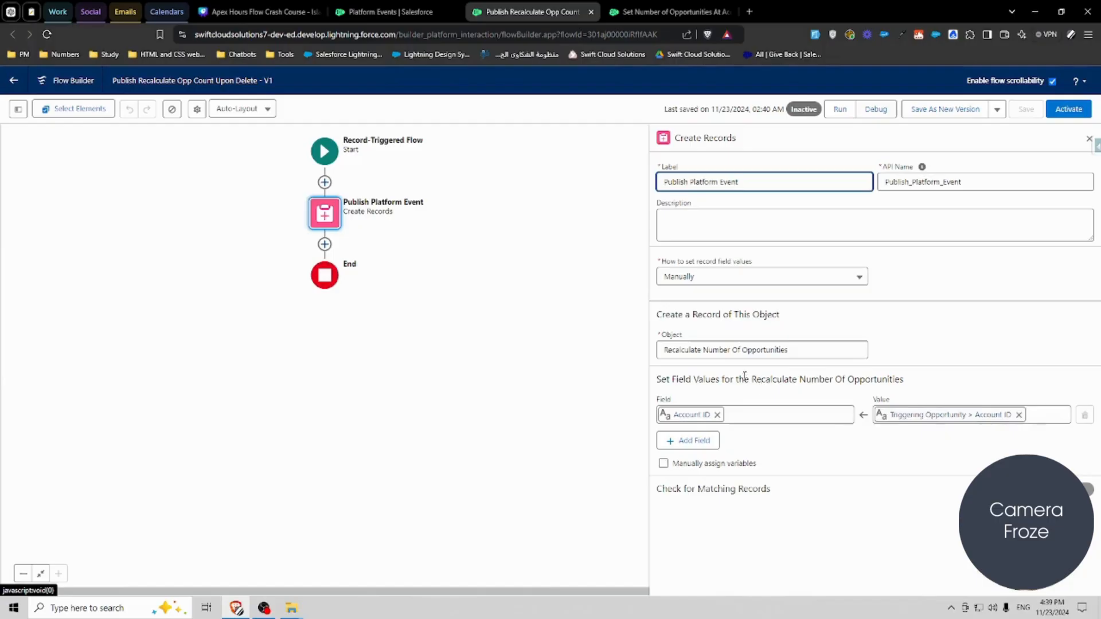
Step: Review the Get Opportunities, Number of Opportunities and Update Account elements of the Set Number of Opportunities At Account flow
click(630, 14)
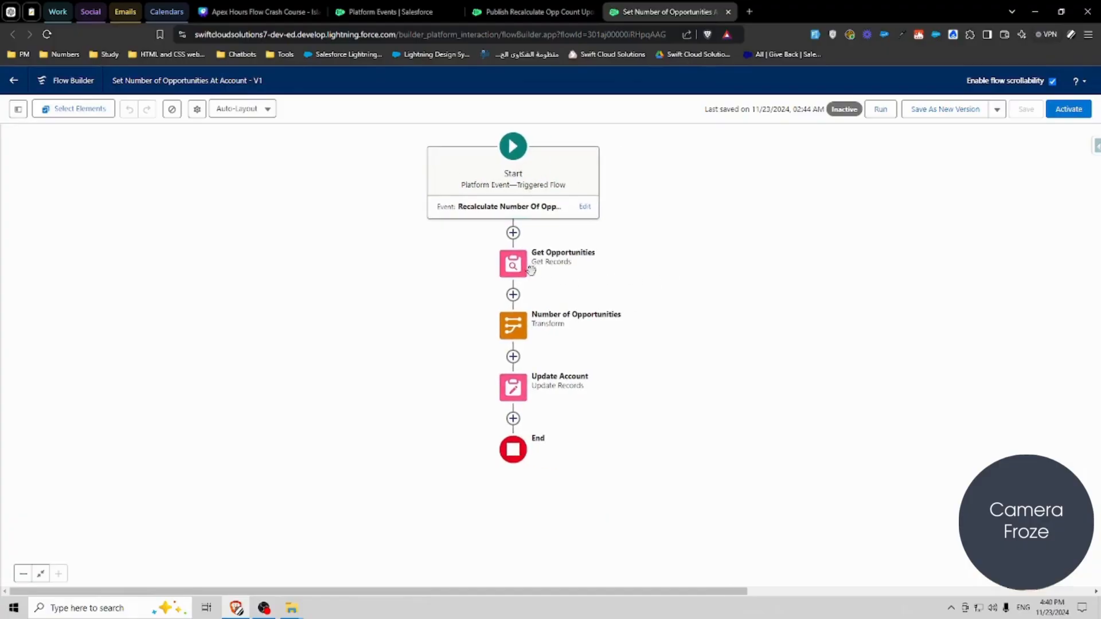
click(509, 264)
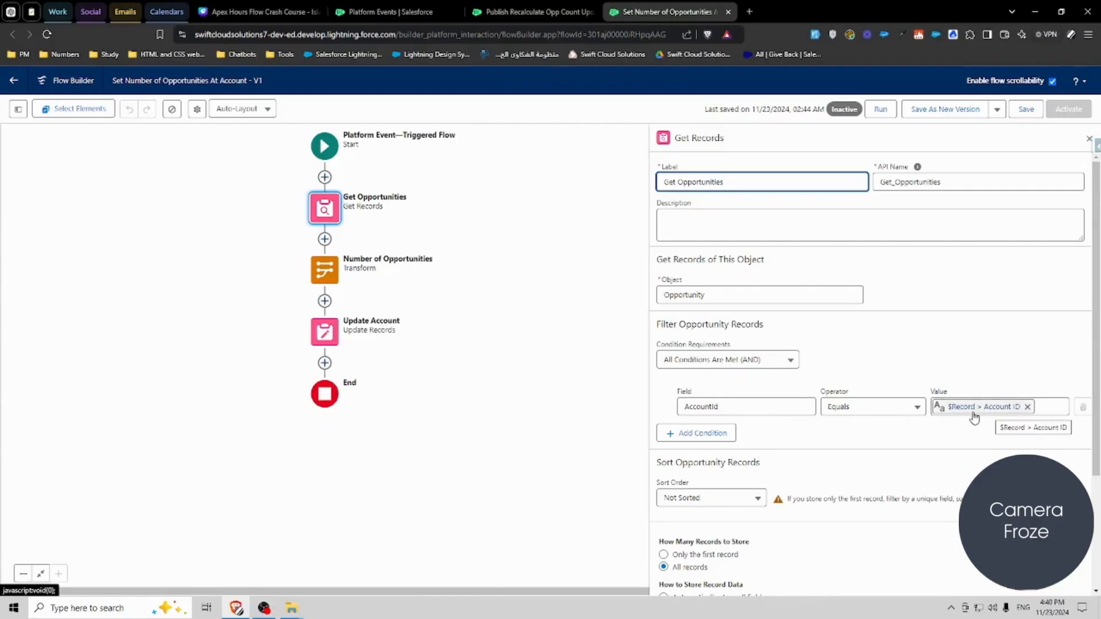
click(325, 268)
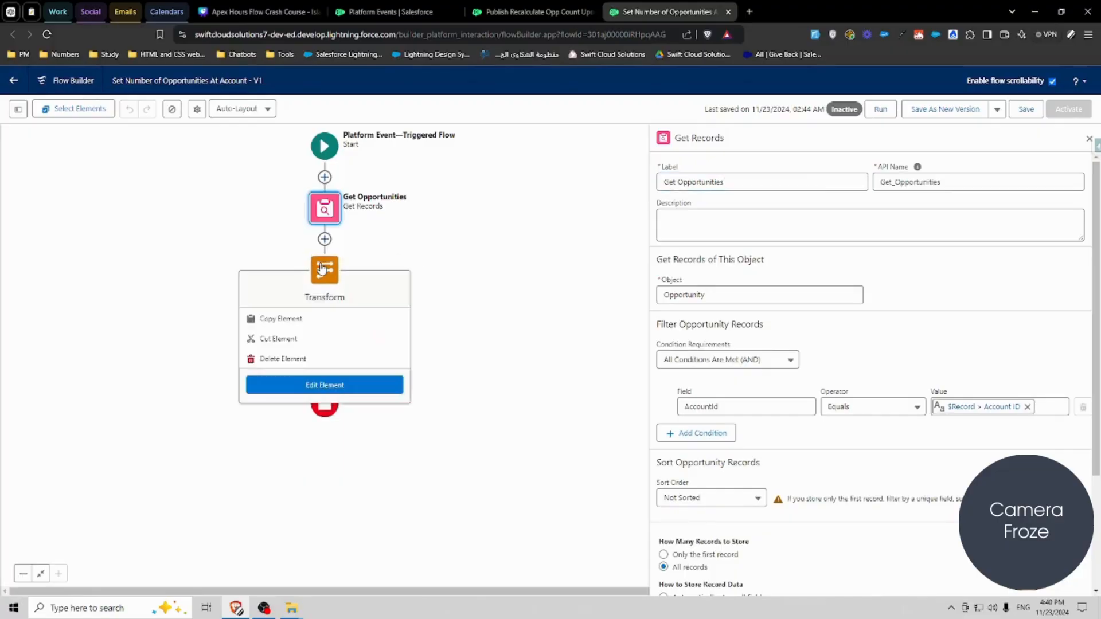
click(292, 383)
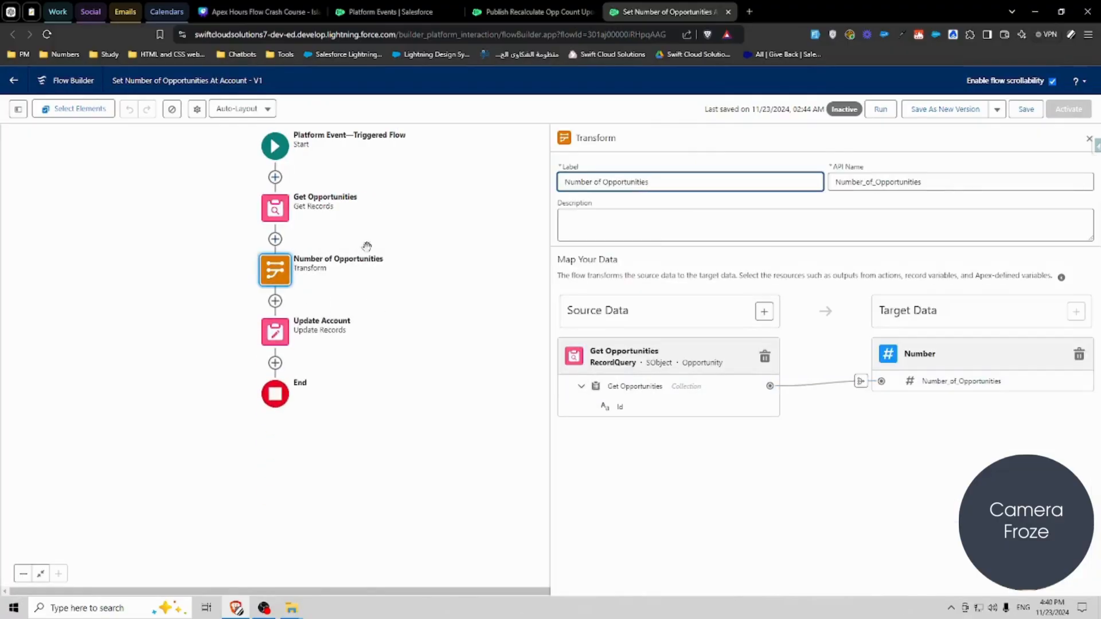
click(275, 331)
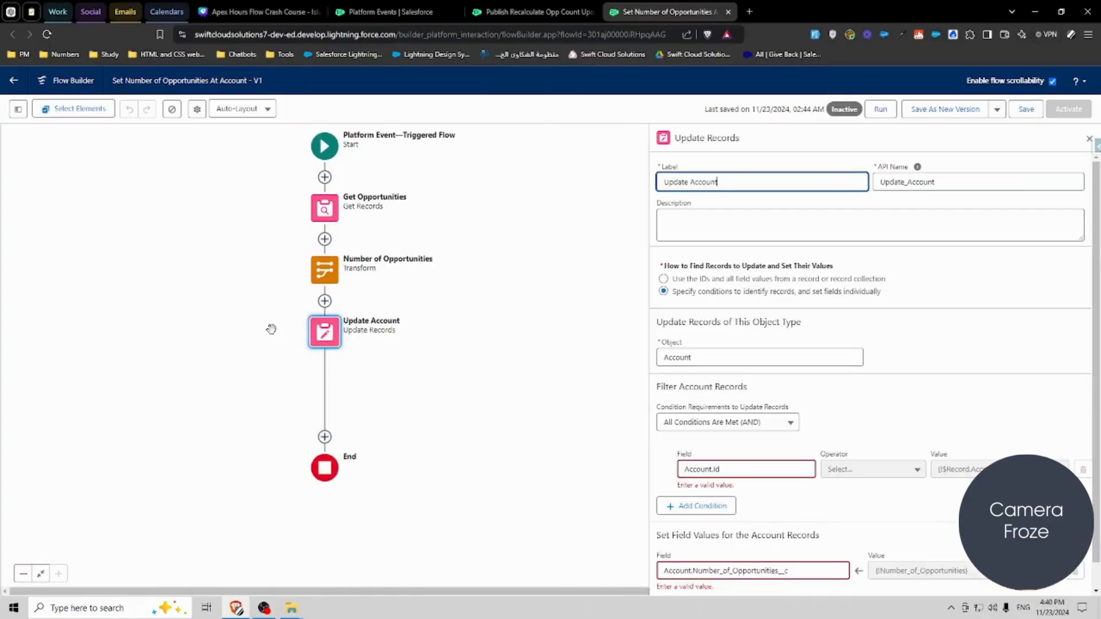
scroll(869, 401, down, 1)
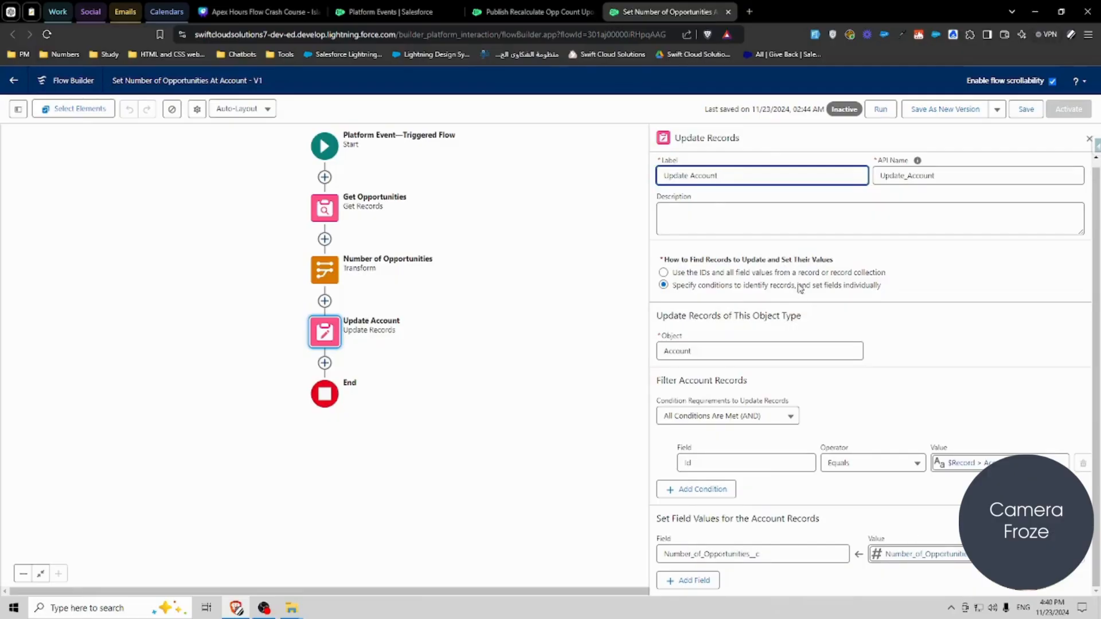
click(615, 99)
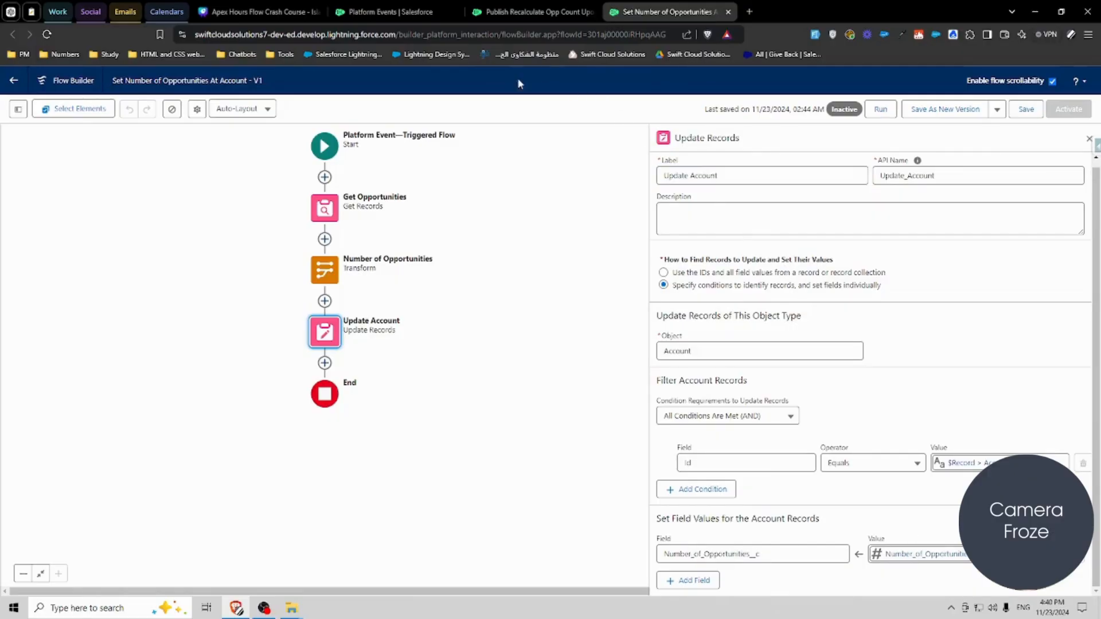